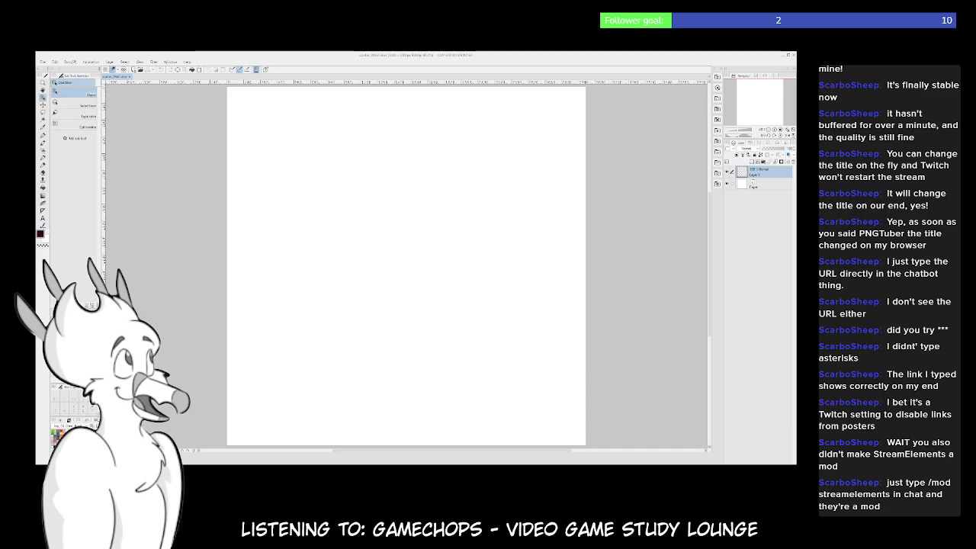
Select the Pencil tool for sketching on the blank canvas
{"action": "mouse_move", "coordinate": [462, 207]}
{"action": "left_mouse_down"}
{"action": "mouse_move", "coordinate": [435, 231]}
{"action": "mouse_move", "coordinate": [394, 219]}
{"action": "mouse_move", "coordinate": [448, 208]}
{"action": "left_mouse_up"}
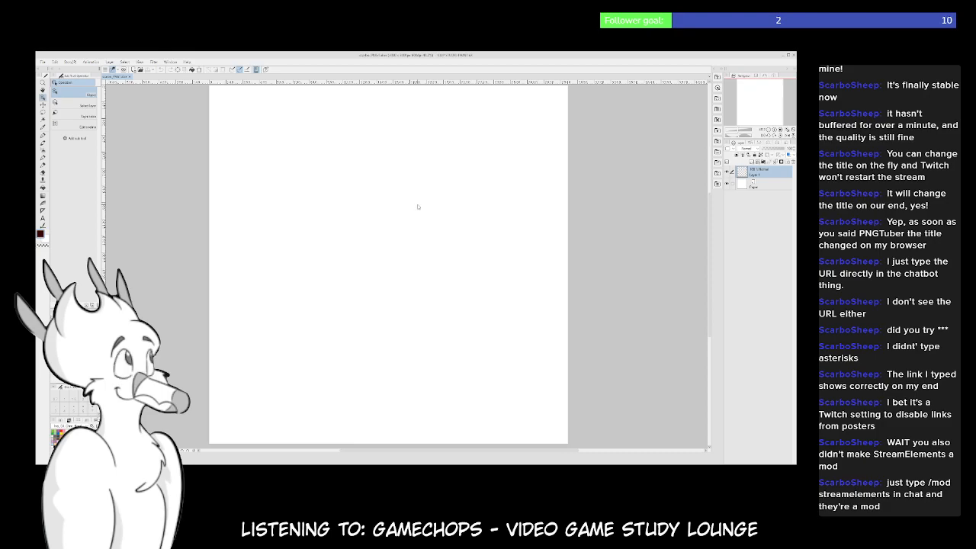
{"action": "key", "text": "p"}
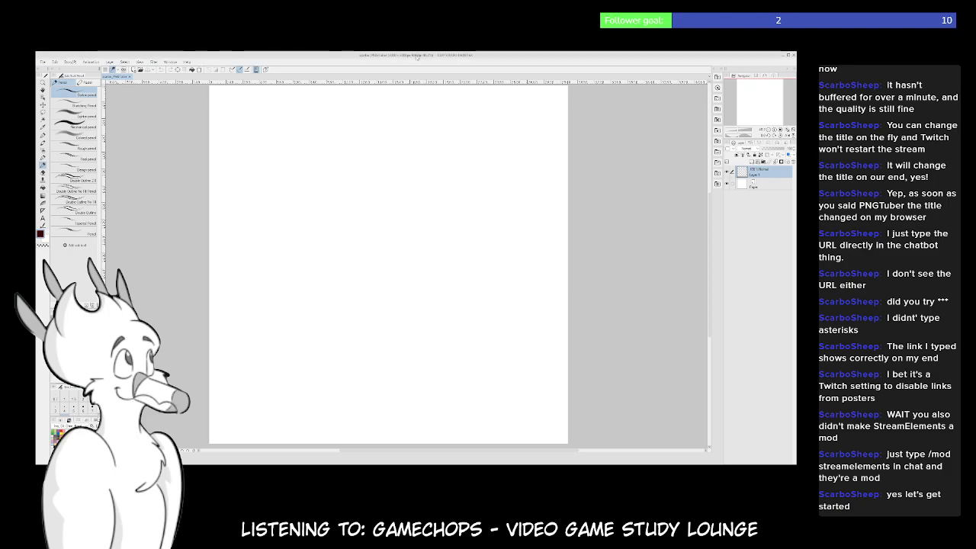
{"action": "left_click_drag", "start_coordinate": [419, 280], "coordinate": [389, 287]}
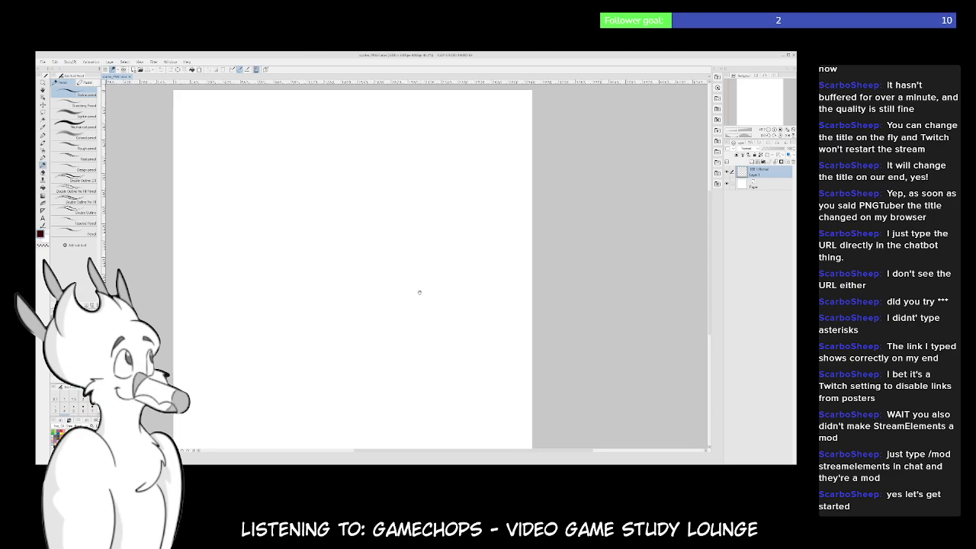
{"action": "left_click_drag", "start_coordinate": [421, 292], "coordinate": [379, 288]}
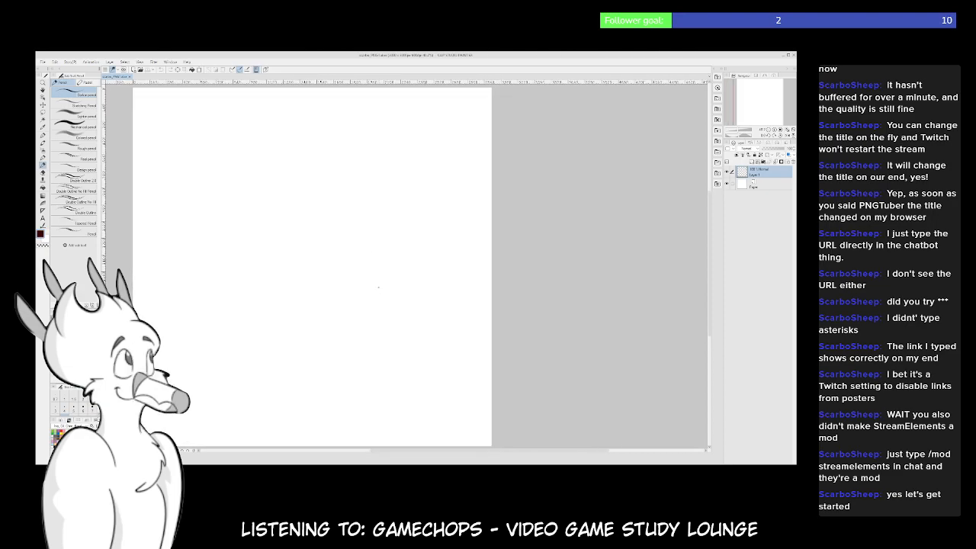
{"action": "left_click_drag", "start_coordinate": [381, 178], "coordinate": [359, 252]}
{"action": "key", "text": "ctrl+z"}
{"action": "left_click_drag", "start_coordinate": [400, 157], "coordinate": [369, 373]}
{"action": "key", "text": "ctrl+z"}
Sketch a figure's construction shapes along a line of action: a head circle, overlapping torso ovals and a tapered hip form
{"action": "left_click_drag", "start_coordinate": [350, 177], "coordinate": [365, 320]}
{"action": "left_click_drag", "start_coordinate": [343, 218], "coordinate": [401, 355]}
{"action": "left_click_drag", "start_coordinate": [347, 169], "coordinate": [340, 223]}
{"action": "mouse_move", "coordinate": [336, 177]}
{"action": "left_mouse_down"}
{"action": "mouse_move", "coordinate": [328, 221]}
{"action": "mouse_move", "coordinate": [321, 210]}
{"action": "left_mouse_up"}
{"action": "mouse_move", "coordinate": [343, 248]}
{"action": "left_mouse_down"}
{"action": "mouse_move", "coordinate": [328, 316]}
{"action": "mouse_move", "coordinate": [349, 309]}
{"action": "mouse_move", "coordinate": [403, 359]}
{"action": "left_mouse_up"}
{"action": "mouse_move", "coordinate": [334, 326]}
{"action": "left_mouse_down"}
{"action": "mouse_move", "coordinate": [349, 373]}
{"action": "mouse_move", "coordinate": [394, 358]}
{"action": "left_mouse_up"}
{"action": "mouse_move", "coordinate": [371, 307]}
{"action": "left_mouse_down"}
{"action": "mouse_move", "coordinate": [403, 374]}
{"action": "mouse_move", "coordinate": [373, 375]}
{"action": "left_mouse_up"}
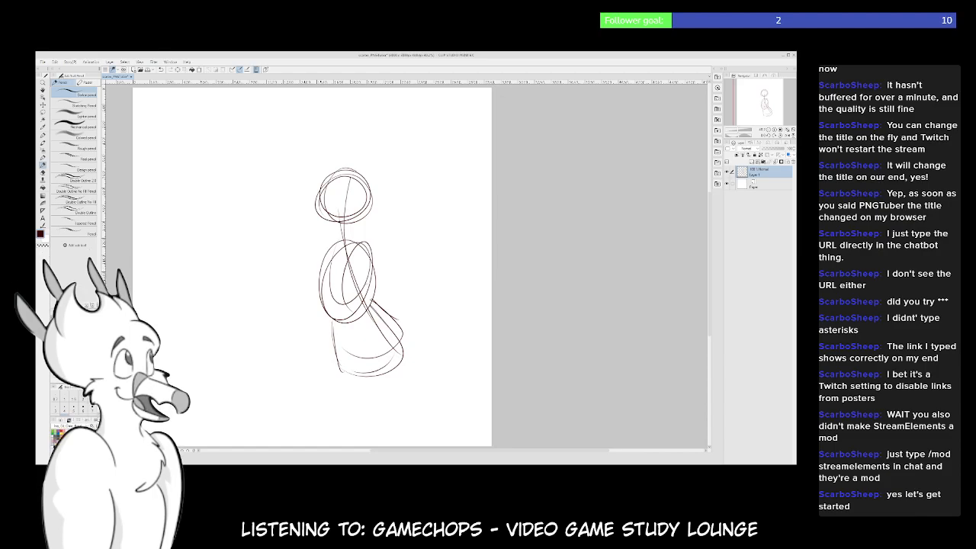
Sketch a long muzzle in profile, two ears on the back of the head, and the neck lines joining head to torso
{"action": "mouse_move", "coordinate": [330, 205]}
{"action": "left_mouse_down"}
{"action": "mouse_move", "coordinate": [292, 209]}
{"action": "mouse_move", "coordinate": [298, 220]}
{"action": "mouse_move", "coordinate": [334, 222]}
{"action": "left_mouse_up"}
{"action": "mouse_move", "coordinate": [286, 199]}
{"action": "left_mouse_down"}
{"action": "mouse_move", "coordinate": [395, 169]}
{"action": "mouse_move", "coordinate": [404, 183]}
{"action": "mouse_move", "coordinate": [372, 189]}
{"action": "left_mouse_up"}
{"action": "key", "text": "ctrl+z"}
{"action": "key", "text": "ctrl+z"}
{"action": "key", "text": "ctrl+z"}
{"action": "mouse_move", "coordinate": [355, 180]}
{"action": "left_mouse_down"}
{"action": "mouse_move", "coordinate": [398, 159]}
{"action": "mouse_move", "coordinate": [409, 173]}
{"action": "mouse_move", "coordinate": [378, 179]}
{"action": "mouse_move", "coordinate": [405, 190]}
{"action": "mouse_move", "coordinate": [383, 203]}
{"action": "mouse_move", "coordinate": [406, 192]}
{"action": "left_mouse_up"}
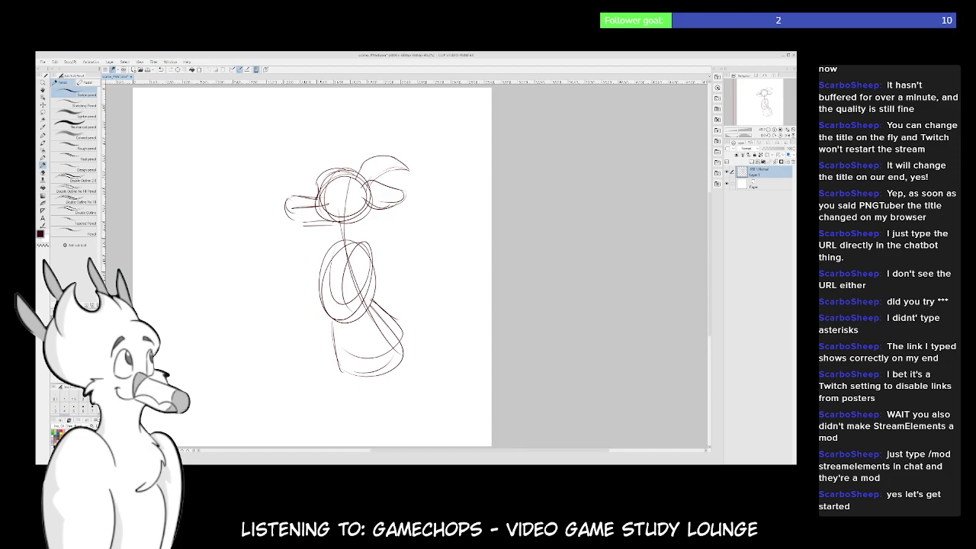
{"action": "mouse_move", "coordinate": [366, 220]}
{"action": "left_mouse_down"}
{"action": "mouse_move", "coordinate": [373, 245]}
{"action": "mouse_move", "coordinate": [339, 252]}
{"action": "left_mouse_up"}
{"action": "left_click_drag", "start_coordinate": [362, 220], "coordinate": [343, 218]}
{"action": "mouse_move", "coordinate": [401, 285]}
{"action": "left_mouse_down"}
{"action": "mouse_move", "coordinate": [397, 249]}
{"action": "mouse_move", "coordinate": [409, 268]}
{"action": "left_mouse_up"}
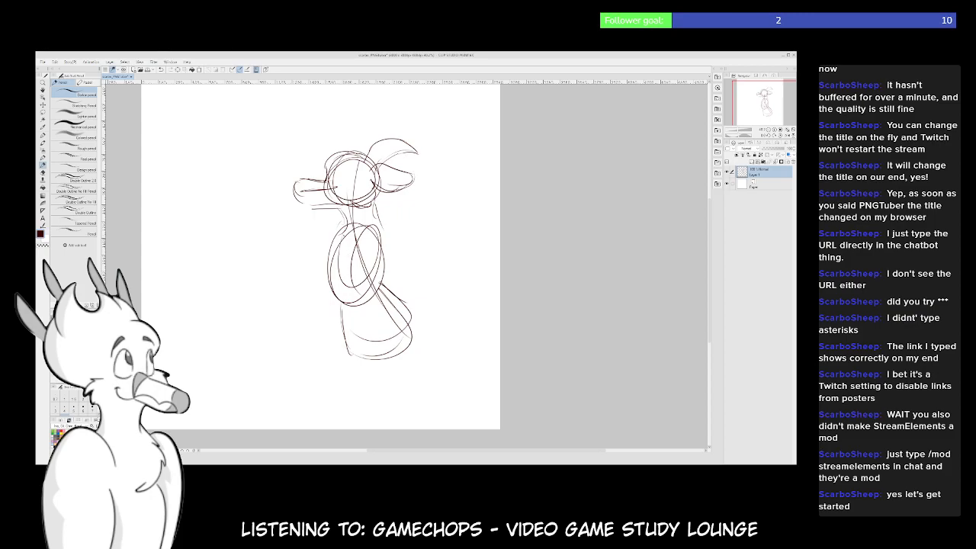
Reinforce the chest curve and the rounded hip outline, and add waist lines at the lower back
{"action": "left_click_drag", "start_coordinate": [340, 259], "coordinate": [332, 296]}
{"action": "left_click_drag", "start_coordinate": [366, 229], "coordinate": [326, 302]}
{"action": "mouse_move", "coordinate": [372, 275]}
{"action": "left_mouse_down"}
{"action": "mouse_move", "coordinate": [409, 293]}
{"action": "mouse_move", "coordinate": [408, 334]}
{"action": "left_mouse_up"}
{"action": "left_click_drag", "start_coordinate": [410, 328], "coordinate": [350, 350]}
{"action": "left_click_drag", "start_coordinate": [359, 282], "coordinate": [412, 307]}
Add the eye, nose and mouth details to the face and a shoulder circle on the upper torso
{"action": "mouse_move", "coordinate": [395, 207]}
{"action": "left_mouse_down"}
{"action": "mouse_move", "coordinate": [388, 190]}
{"action": "mouse_move", "coordinate": [384, 211]}
{"action": "mouse_move", "coordinate": [397, 198]}
{"action": "left_mouse_up"}
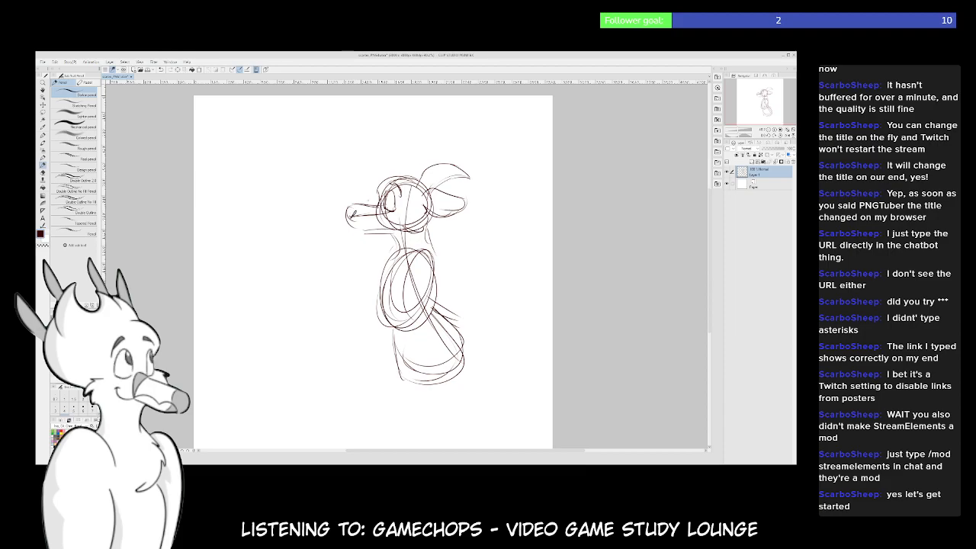
{"action": "mouse_move", "coordinate": [487, 352]}
{"action": "left_mouse_down"}
{"action": "mouse_move", "coordinate": [464, 325]}
{"action": "mouse_move", "coordinate": [517, 330]}
{"action": "mouse_move", "coordinate": [490, 328]}
{"action": "left_mouse_up"}
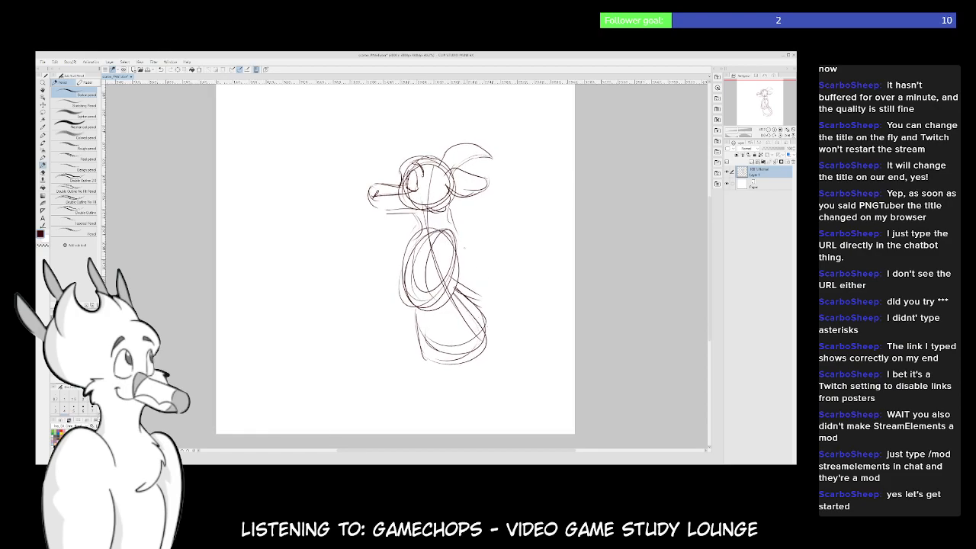
{"action": "left_click_drag", "start_coordinate": [410, 183], "coordinate": [393, 212]}
{"action": "mouse_move", "coordinate": [455, 229]}
{"action": "left_mouse_down"}
{"action": "mouse_move", "coordinate": [439, 258]}
{"action": "mouse_move", "coordinate": [460, 260]}
{"action": "left_mouse_up"}
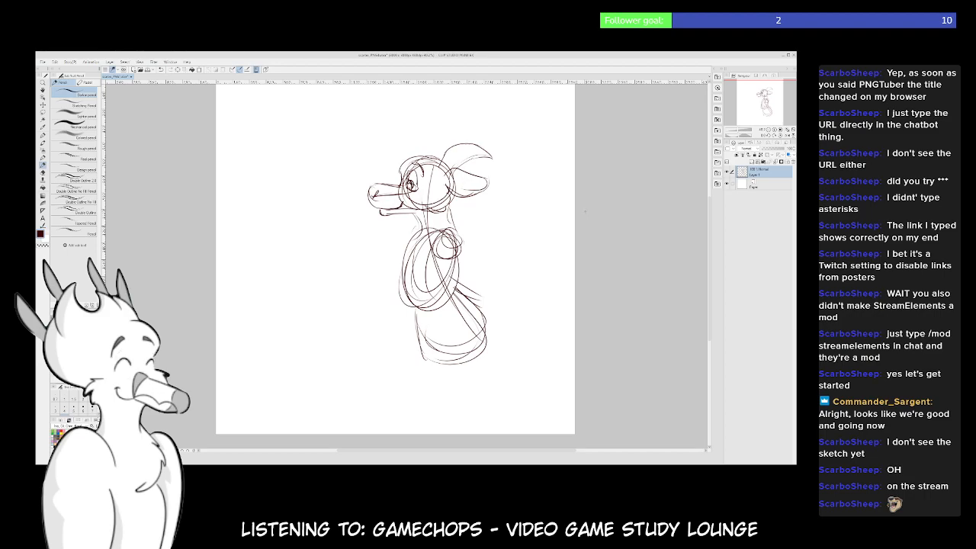
Flip the canvas view horizontally
{"action": "key", "text": "h"}
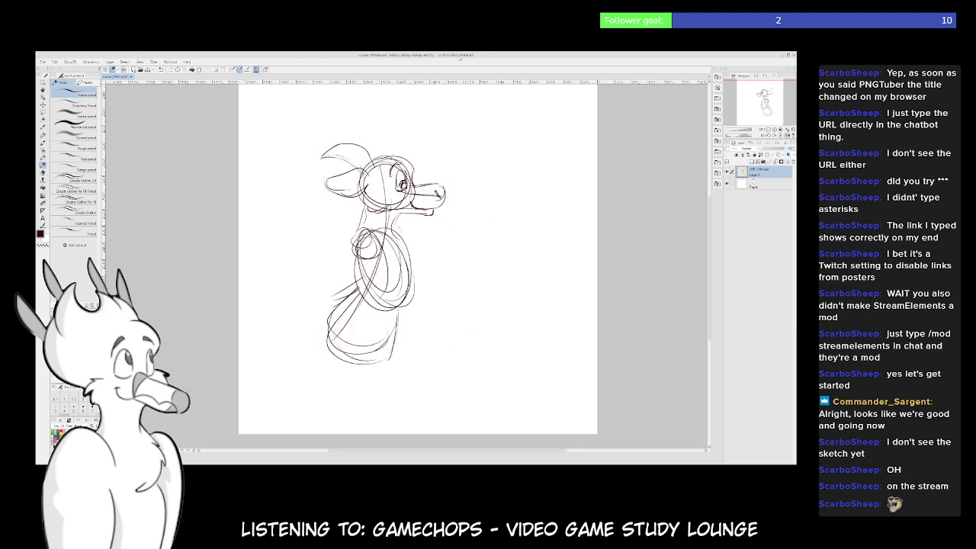
{"action": "left_click_drag", "start_coordinate": [428, 278], "coordinate": [408, 274]}
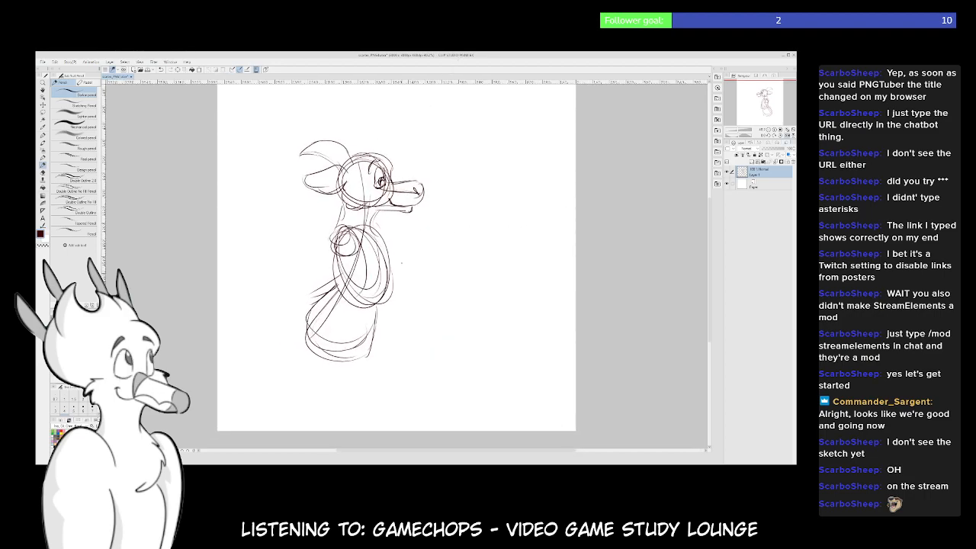
Rotate the sketch slightly counterclockwise and draw a rounded block beneath the hips
{"action": "key", "text": "ctrl+t"}
{"action": "left_click_drag", "start_coordinate": [435, 324], "coordinate": [444, 304]}
{"action": "left_click", "coordinate": [343, 378]}
{"action": "mouse_move", "coordinate": [309, 353]}
{"action": "left_mouse_down"}
{"action": "mouse_move", "coordinate": [312, 381]}
{"action": "mouse_move", "coordinate": [384, 386]}
{"action": "mouse_move", "coordinate": [387, 363]}
{"action": "left_mouse_up"}
{"action": "left_click_drag", "start_coordinate": [449, 271], "coordinate": [438, 274]}
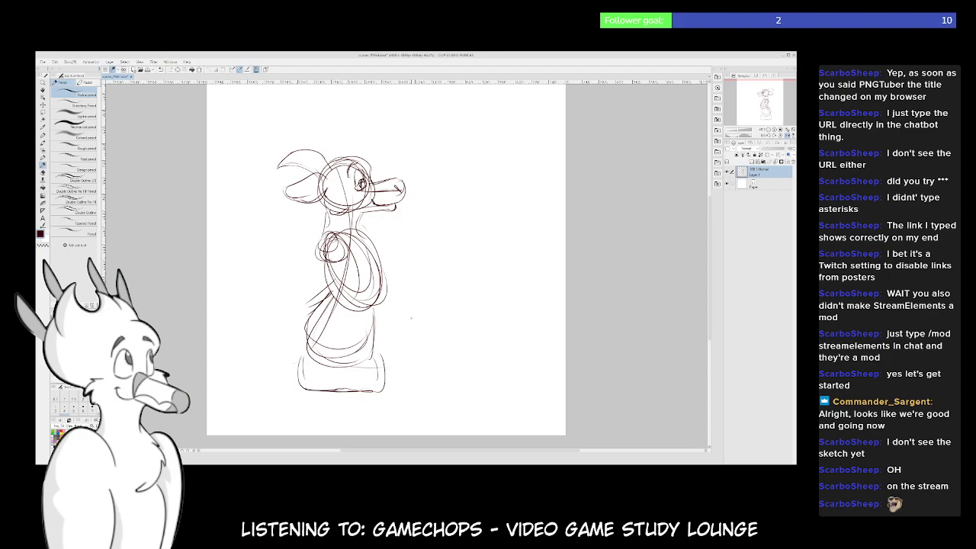
Sketch the back of the neck and a bent leg extending forward from the hips, and reinforce the block under the figure
{"action": "left_click_drag", "start_coordinate": [331, 213], "coordinate": [325, 238]}
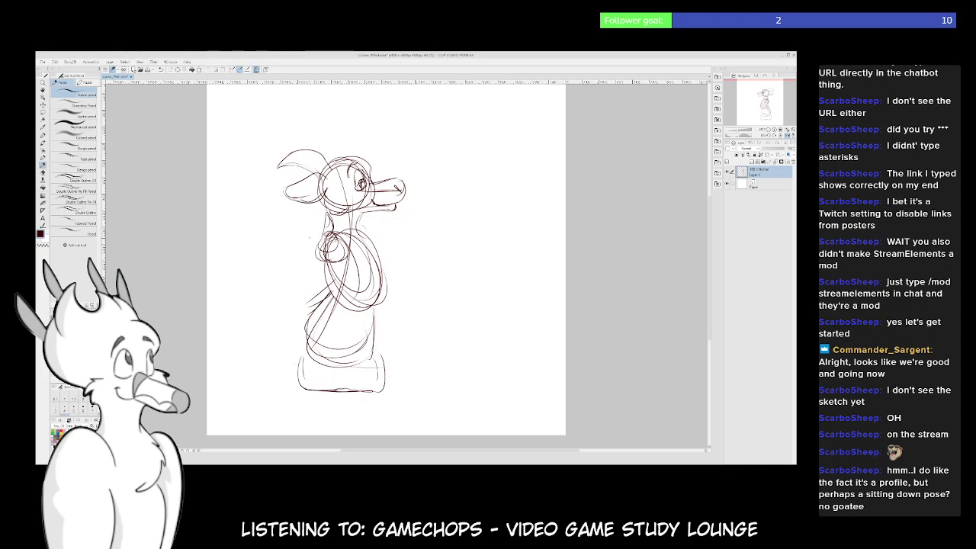
{"action": "mouse_move", "coordinate": [376, 321]}
{"action": "left_mouse_down"}
{"action": "mouse_move", "coordinate": [432, 345]}
{"action": "mouse_move", "coordinate": [424, 398]}
{"action": "left_mouse_up"}
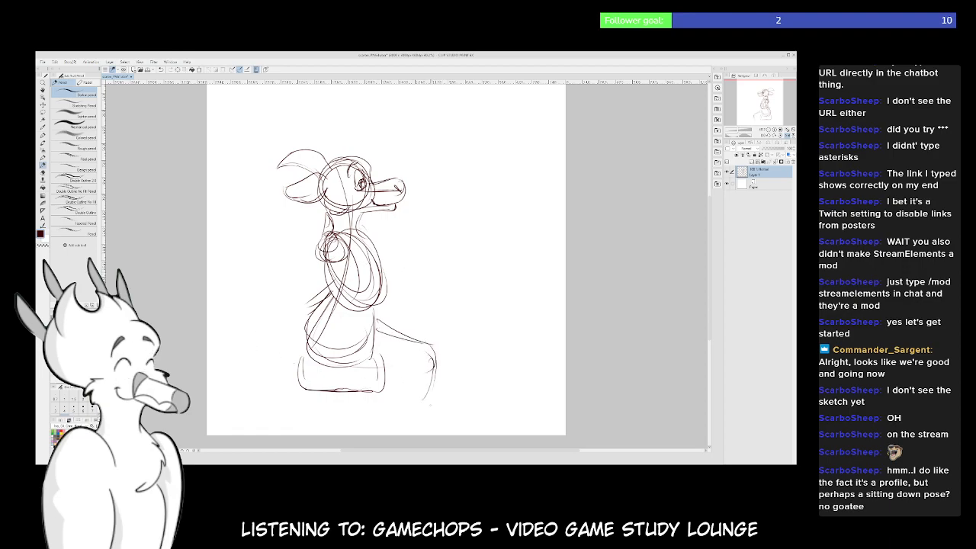
{"action": "left_click_drag", "start_coordinate": [219, 383], "coordinate": [474, 392]}
{"action": "left_click_drag", "start_coordinate": [281, 383], "coordinate": [460, 387]}
{"action": "key", "text": "ctrl+z"}
{"action": "key", "text": "ctrl+z"}
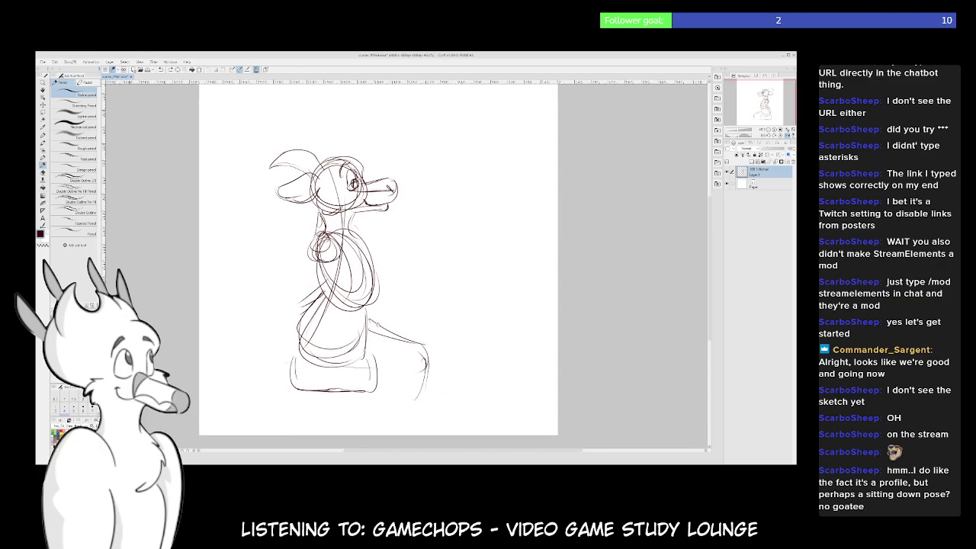
{"action": "left_click_drag", "start_coordinate": [414, 323], "coordinate": [411, 328]}
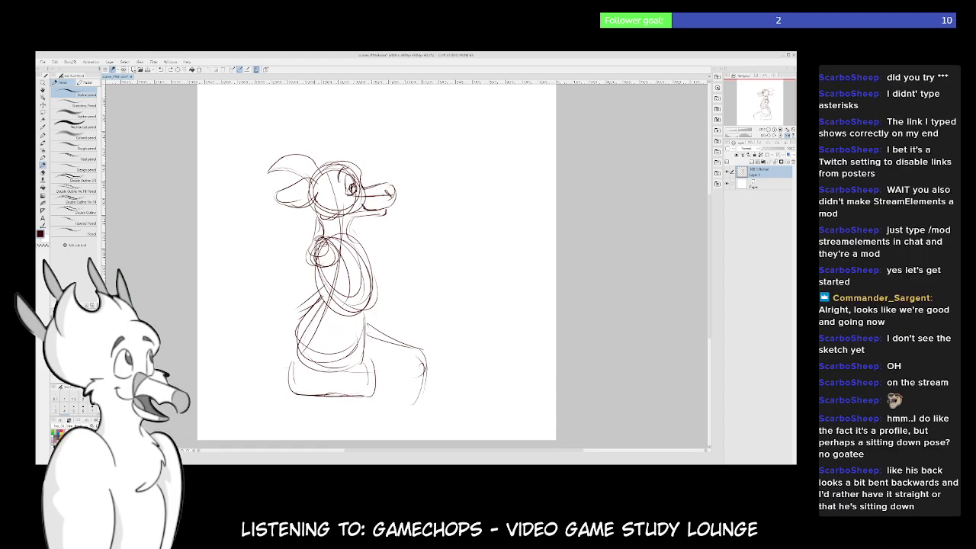
{"action": "left_click_drag", "start_coordinate": [288, 368], "coordinate": [362, 395]}
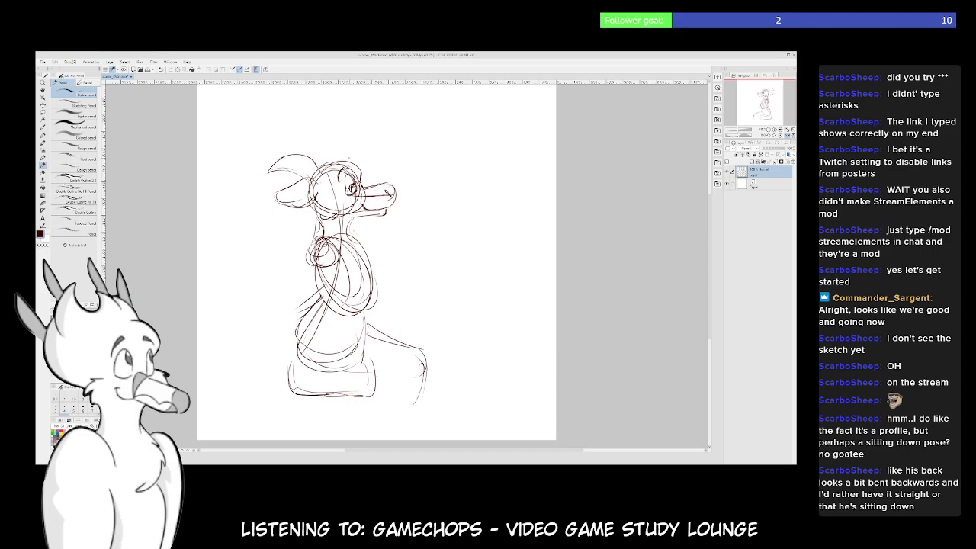
Try a curly tuft of hair along the top of the head
{"action": "left_click_drag", "start_coordinate": [316, 167], "coordinate": [346, 155]}
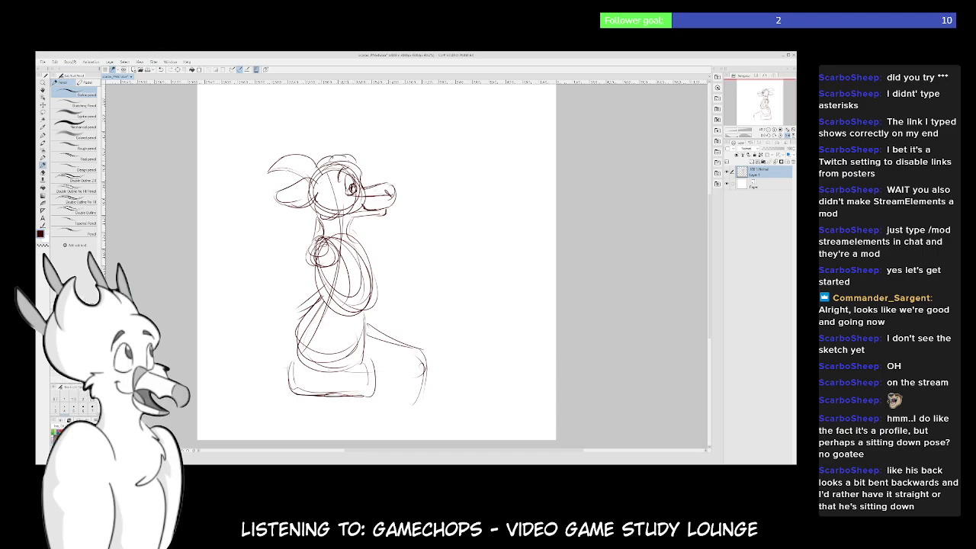
{"action": "key", "text": "ctrl+z"}
{"action": "key", "text": "ctrl+z"}
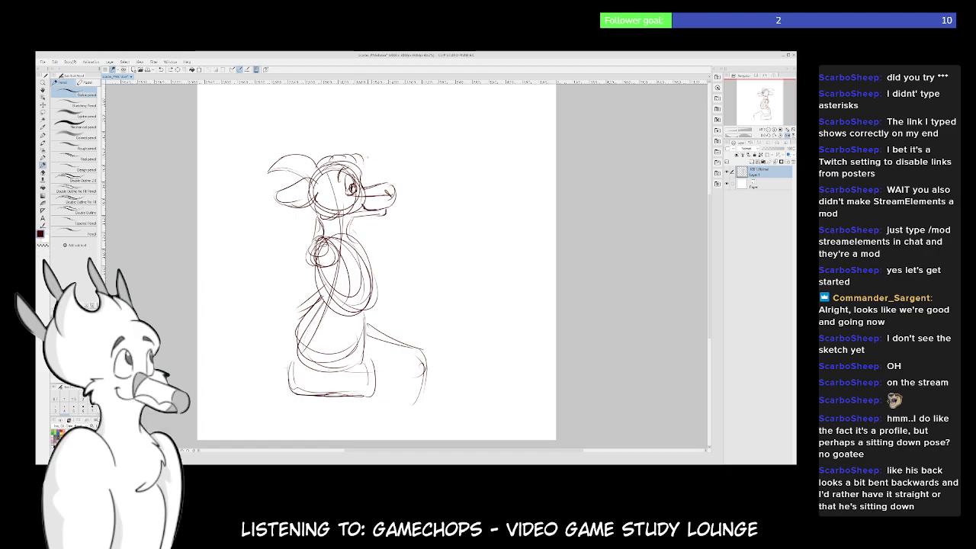
{"action": "left_click_drag", "start_coordinate": [316, 170], "coordinate": [321, 158]}
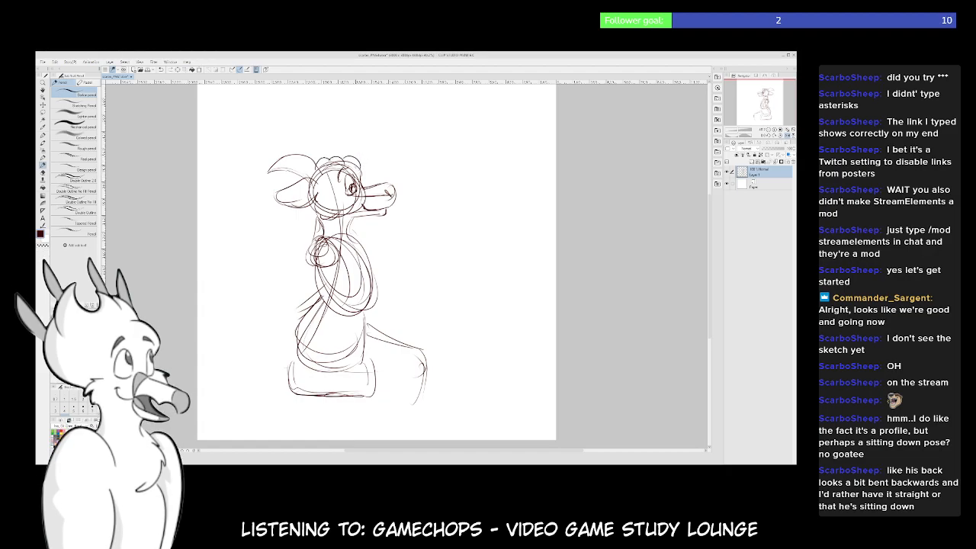
{"action": "mouse_move", "coordinate": [316, 170]}
{"action": "left_mouse_down"}
{"action": "mouse_move", "coordinate": [348, 153]}
{"action": "mouse_move", "coordinate": [365, 160]}
{"action": "left_mouse_up"}
{"action": "mouse_move", "coordinate": [425, 261]}
{"action": "left_mouse_down"}
{"action": "mouse_move", "coordinate": [445, 283]}
{"action": "mouse_move", "coordinate": [447, 263]}
{"action": "mouse_move", "coordinate": [412, 269]}
{"action": "left_mouse_up"}
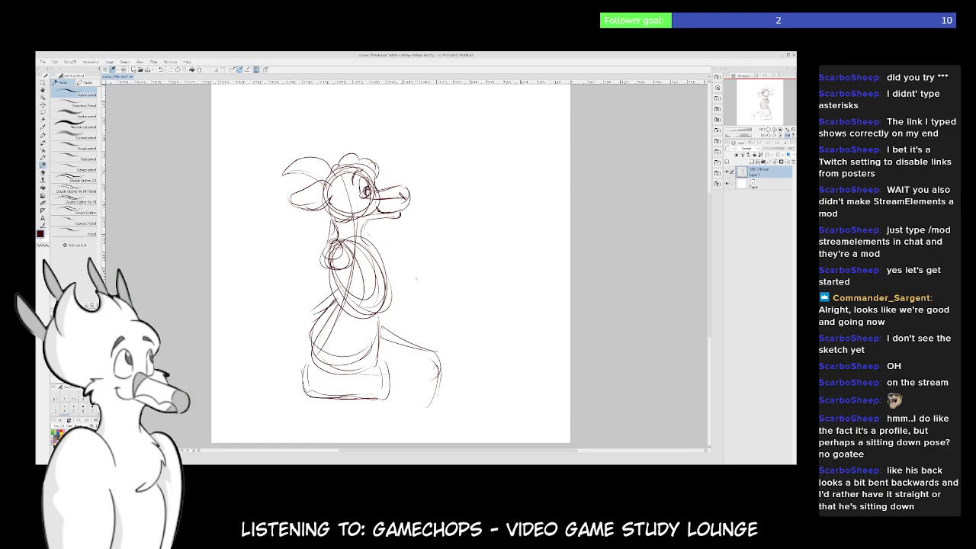
{"action": "left_click_drag", "start_coordinate": [433, 247], "coordinate": [426, 244]}
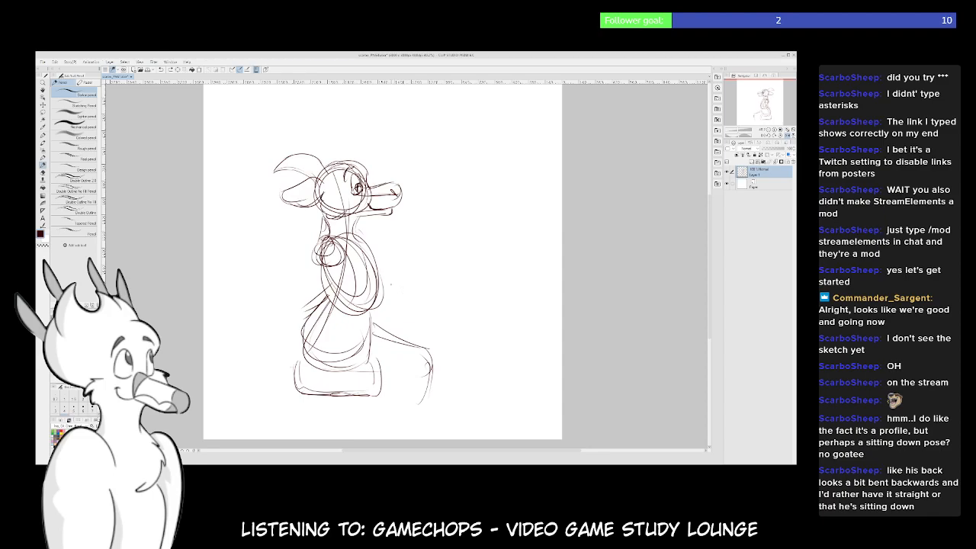
Clear the whole figure sketch from the drawing layer
{"action": "mouse_move", "coordinate": [407, 319]}
{"action": "left_mouse_down"}
{"action": "mouse_move", "coordinate": [394, 344]}
{"action": "mouse_move", "coordinate": [453, 312]}
{"action": "mouse_move", "coordinate": [449, 293]}
{"action": "left_mouse_up"}
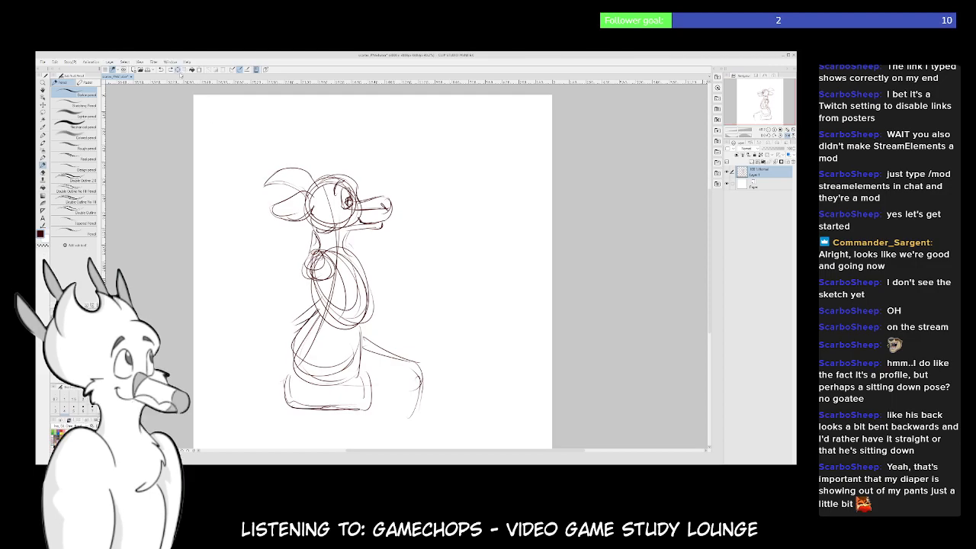
{"action": "key", "text": "Delete"}
{"action": "mouse_move", "coordinate": [331, 187]}
{"action": "left_mouse_down"}
{"action": "mouse_move", "coordinate": [355, 344]}
{"action": "mouse_move", "coordinate": [343, 323]}
{"action": "left_mouse_up"}
{"action": "key", "text": "ctrl+z"}
{"action": "key", "text": "ctrl+z"}
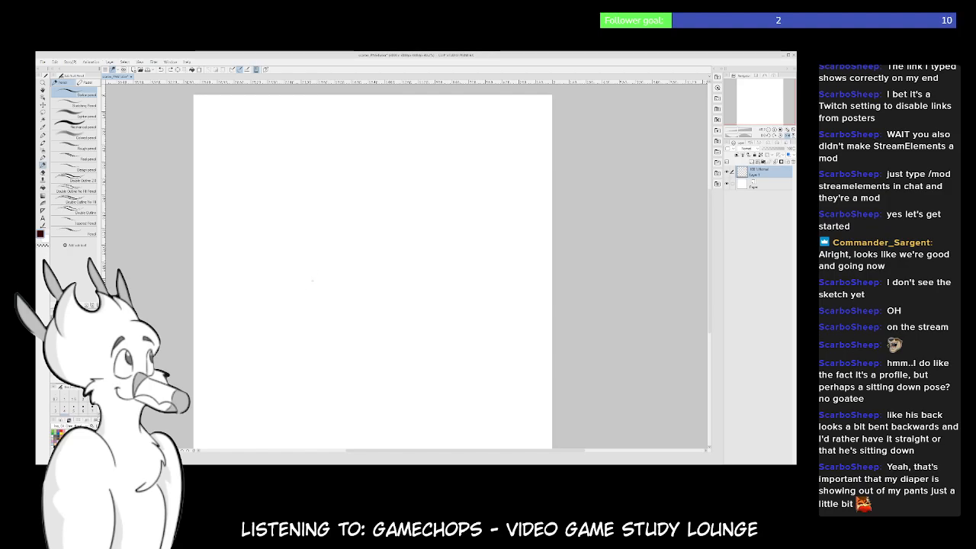
{"action": "mouse_move", "coordinate": [317, 212]}
{"action": "left_mouse_down"}
{"action": "mouse_move", "coordinate": [308, 393]}
{"action": "mouse_move", "coordinate": [321, 395]}
{"action": "left_mouse_up"}
{"action": "mouse_move", "coordinate": [313, 191]}
{"action": "left_mouse_down"}
{"action": "mouse_move", "coordinate": [314, 229]}
{"action": "mouse_move", "coordinate": [340, 217]}
{"action": "mouse_move", "coordinate": [321, 233]}
{"action": "left_mouse_up"}
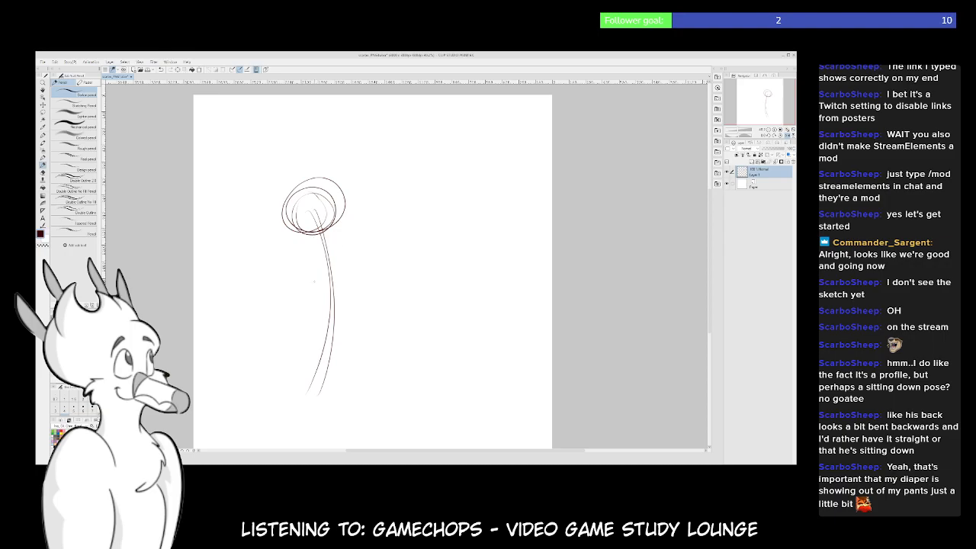
{"action": "key", "text": "ctrl+z"}
{"action": "key", "text": "ctrl+z"}
{"action": "key", "text": "ctrl+z"}
{"action": "mouse_move", "coordinate": [302, 227]}
{"action": "left_mouse_down"}
{"action": "mouse_move", "coordinate": [315, 192]}
{"action": "mouse_move", "coordinate": [337, 191]}
{"action": "mouse_move", "coordinate": [297, 225]}
{"action": "mouse_move", "coordinate": [308, 285]}
{"action": "mouse_move", "coordinate": [336, 308]}
{"action": "left_mouse_up"}
{"action": "mouse_move", "coordinate": [328, 242]}
{"action": "left_mouse_down"}
{"action": "mouse_move", "coordinate": [359, 299]}
{"action": "mouse_move", "coordinate": [304, 319]}
{"action": "left_mouse_up"}
{"action": "key", "text": "ctrl+z"}
{"action": "key", "text": "ctrl+z"}
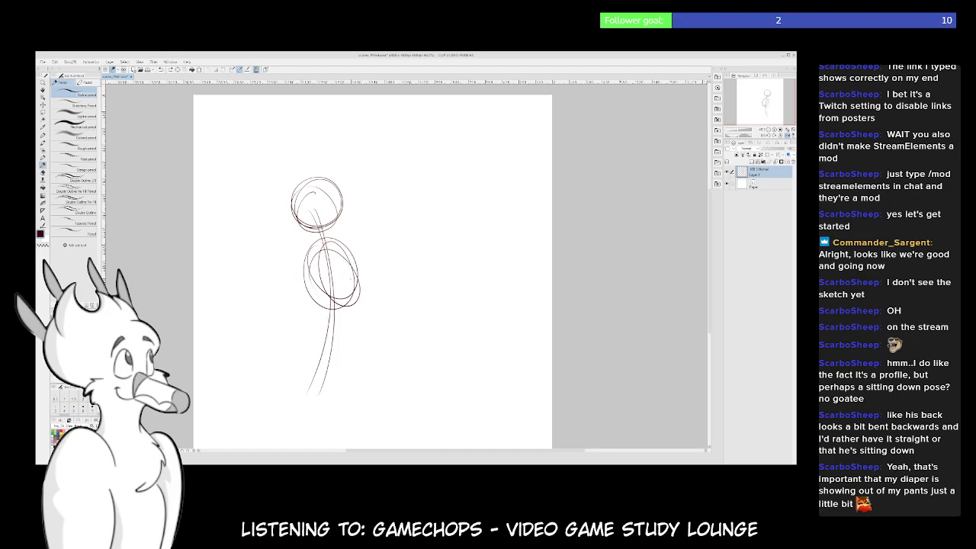
{"action": "key", "text": "ctrl+z"}
{"action": "key", "text": "ctrl+z"}
{"action": "key", "text": "ctrl+z"}
{"action": "key", "text": "ctrl+z"}
{"action": "key", "text": "ctrl+z"}
{"action": "key", "text": "ctrl+z"}
{"action": "key", "text": "ctrl+z"}
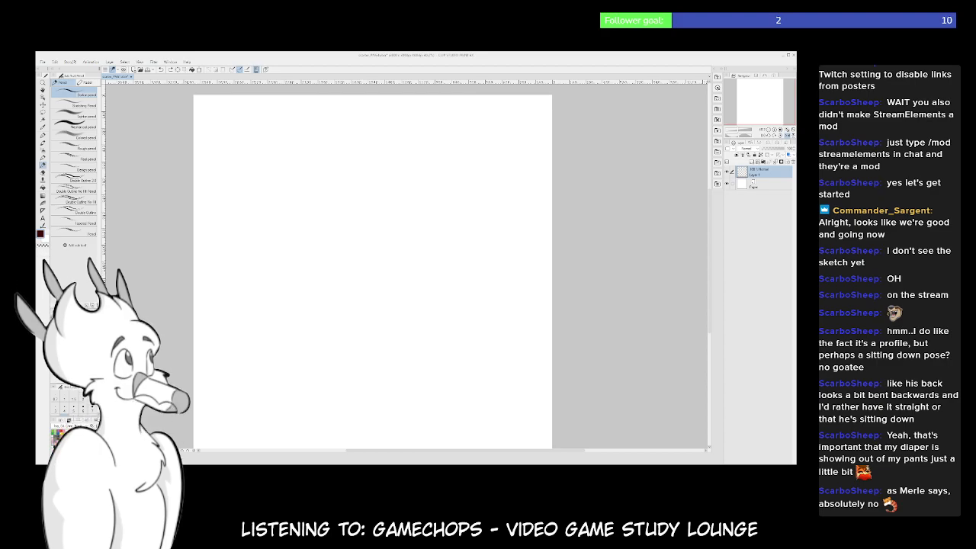
Paste the desk sitting-posture reference image as a new layer and flip it horizontally
{"action": "key", "text": "ctrl+v"}
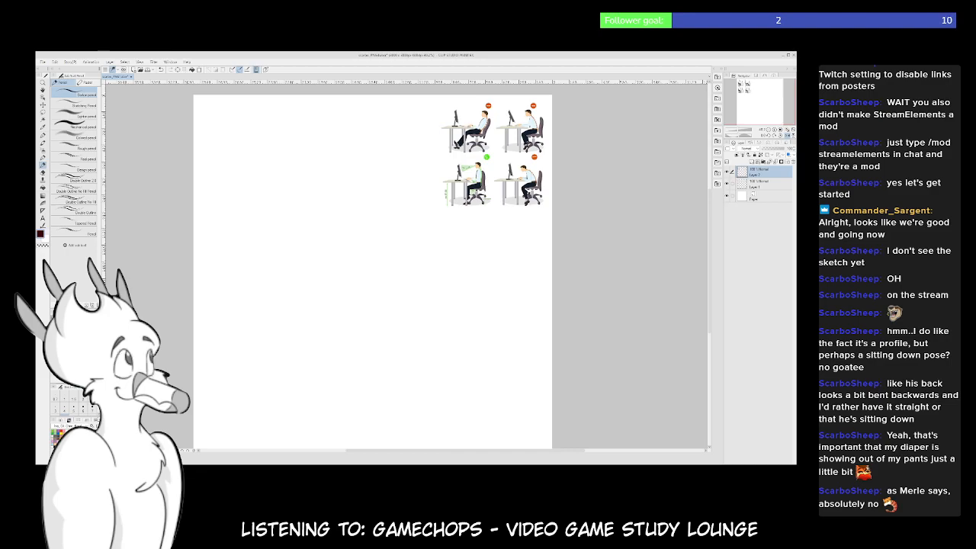
{"action": "key", "text": "ctrl+t"}
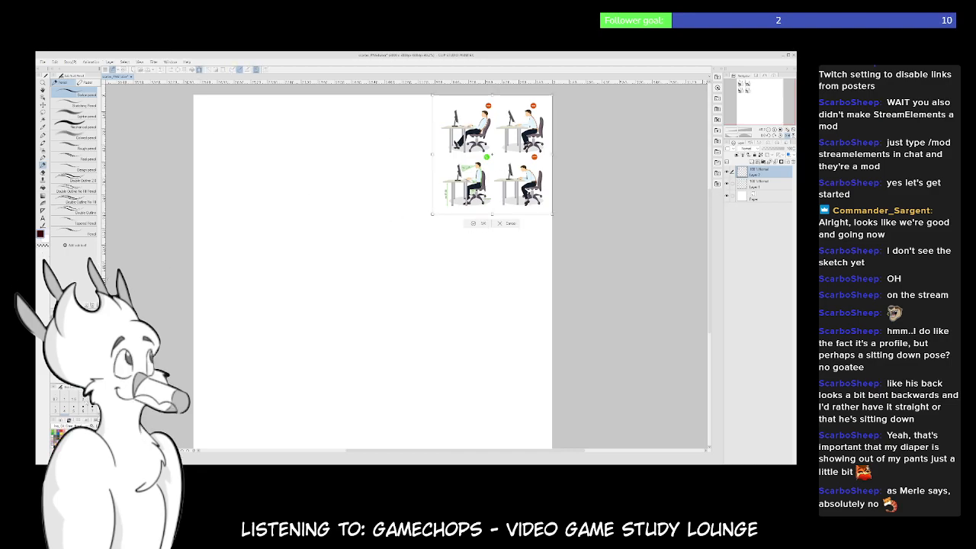
{"action": "key", "text": "h"}
{"action": "left_click", "coordinate": [479, 224]}
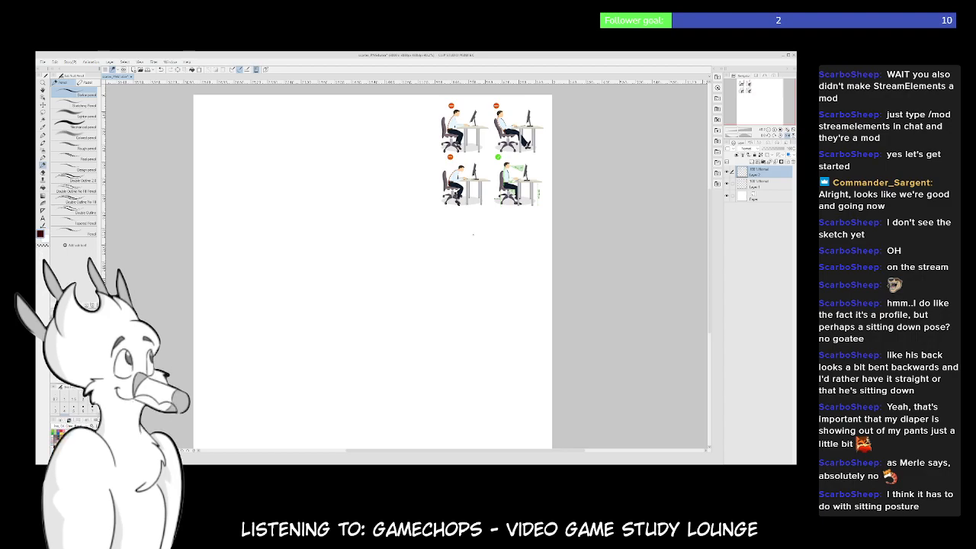
On the empty layer below the reference, sketch an upright profile figure with a head circle, short snout, torso oval and rounded hips
{"action": "left_click", "coordinate": [757, 185]}
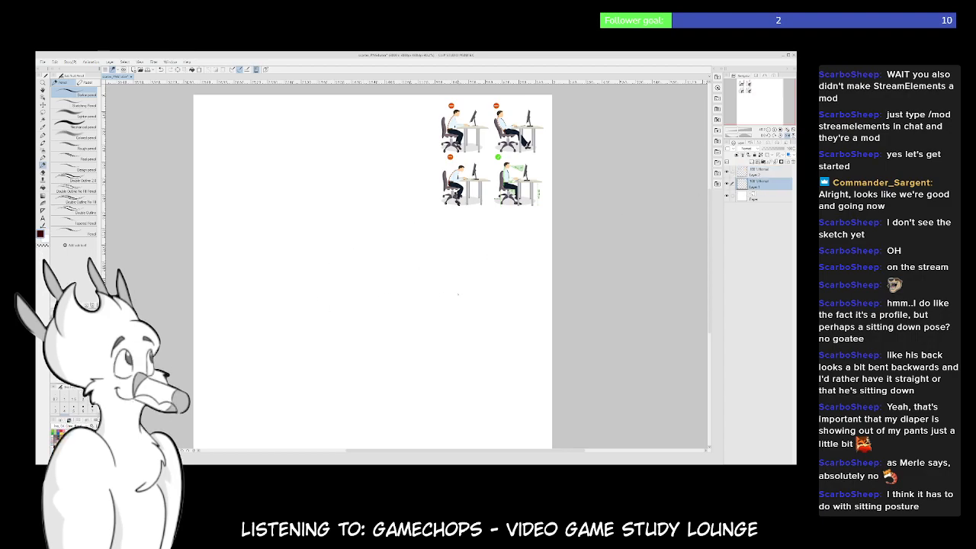
{"action": "left_click", "coordinate": [760, 174]}
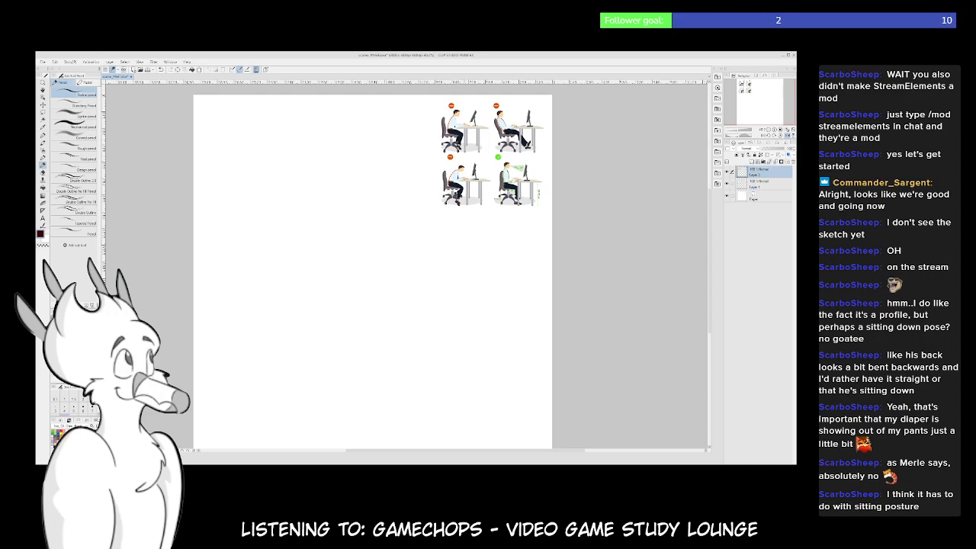
{"action": "left_click", "coordinate": [756, 183]}
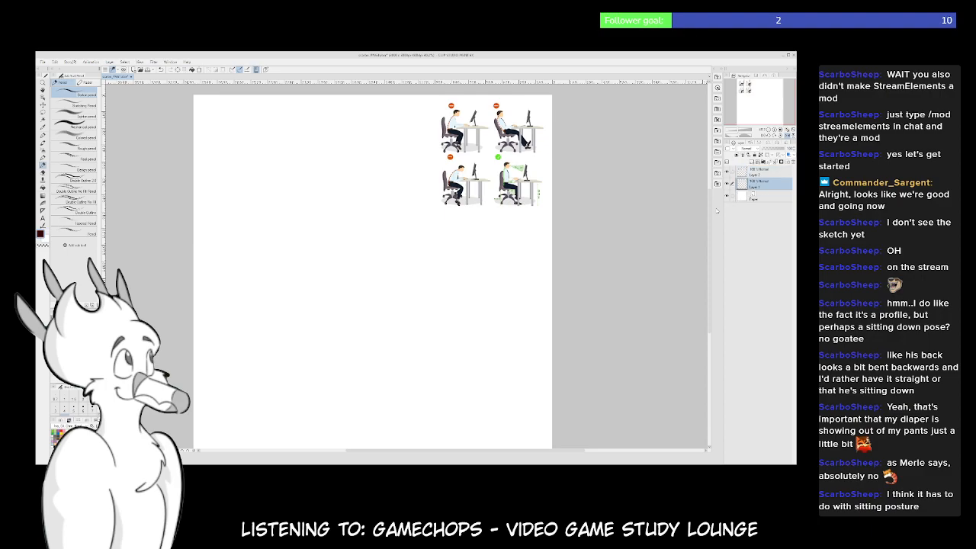
{"action": "left_click_drag", "start_coordinate": [317, 214], "coordinate": [319, 329]}
{"action": "mouse_move", "coordinate": [314, 315]}
{"action": "left_mouse_down"}
{"action": "mouse_move", "coordinate": [319, 235]}
{"action": "mouse_move", "coordinate": [337, 255]}
{"action": "left_mouse_up"}
{"action": "mouse_move", "coordinate": [319, 217]}
{"action": "left_mouse_down"}
{"action": "mouse_move", "coordinate": [330, 296]}
{"action": "mouse_move", "coordinate": [299, 325]}
{"action": "mouse_move", "coordinate": [333, 293]}
{"action": "mouse_move", "coordinate": [299, 330]}
{"action": "left_mouse_up"}
{"action": "left_click_drag", "start_coordinate": [306, 258], "coordinate": [327, 280]}
{"action": "mouse_move", "coordinate": [322, 197]}
{"action": "left_mouse_down"}
{"action": "mouse_move", "coordinate": [343, 200]}
{"action": "mouse_move", "coordinate": [320, 195]}
{"action": "mouse_move", "coordinate": [347, 187]}
{"action": "mouse_move", "coordinate": [334, 211]}
{"action": "mouse_move", "coordinate": [305, 191]}
{"action": "mouse_move", "coordinate": [351, 200]}
{"action": "mouse_move", "coordinate": [353, 215]}
{"action": "mouse_move", "coordinate": [353, 201]}
{"action": "mouse_move", "coordinate": [305, 199]}
{"action": "mouse_move", "coordinate": [322, 210]}
{"action": "left_mouse_up"}
{"action": "key", "text": "ctrl+z"}
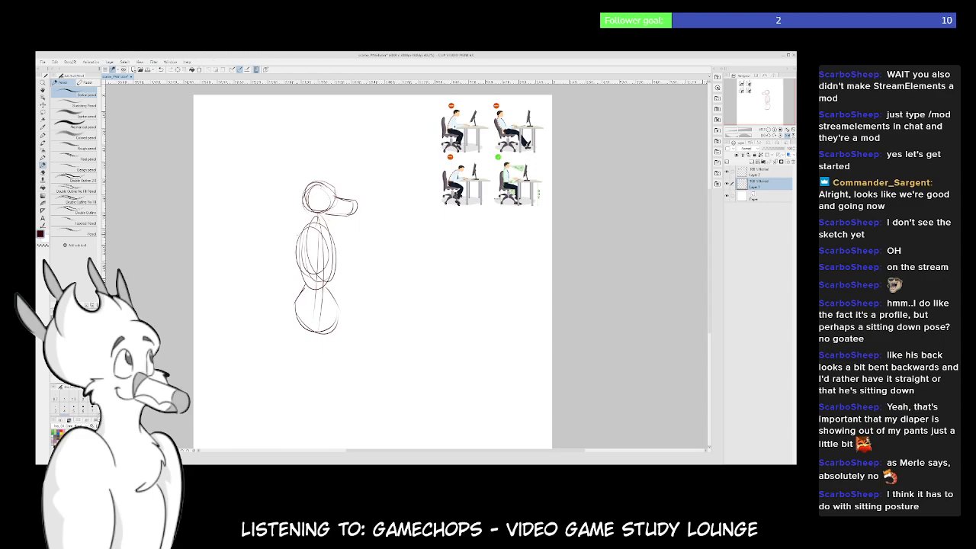
Add a small shoulder circle on the upper torso, and lasso the head to enlarge it slightly
{"action": "mouse_move", "coordinate": [306, 223]}
{"action": "left_mouse_down"}
{"action": "mouse_move", "coordinate": [293, 238]}
{"action": "mouse_move", "coordinate": [305, 250]}
{"action": "mouse_move", "coordinate": [311, 232]}
{"action": "mouse_move", "coordinate": [285, 192]}
{"action": "mouse_move", "coordinate": [306, 218]}
{"action": "left_mouse_up"}
{"action": "key", "text": "m"}
{"action": "left_click", "coordinate": [353, 234]}
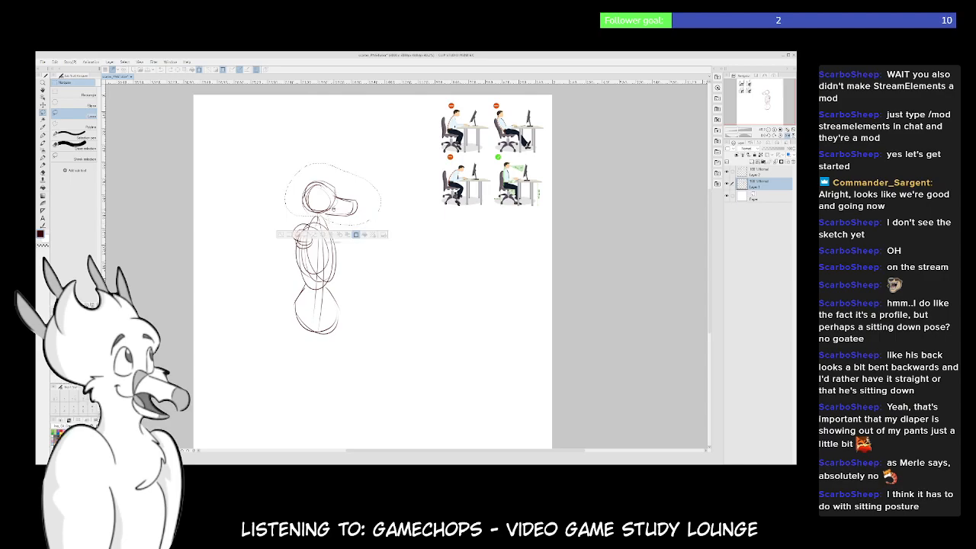
{"action": "left_click_drag", "start_coordinate": [332, 162], "coordinate": [334, 143]}
{"action": "left_click_drag", "start_coordinate": [333, 183], "coordinate": [335, 187]}
{"action": "left_click", "coordinate": [313, 239]}
{"action": "key", "text": "ctrl+d"}
{"action": "key", "text": "p"}
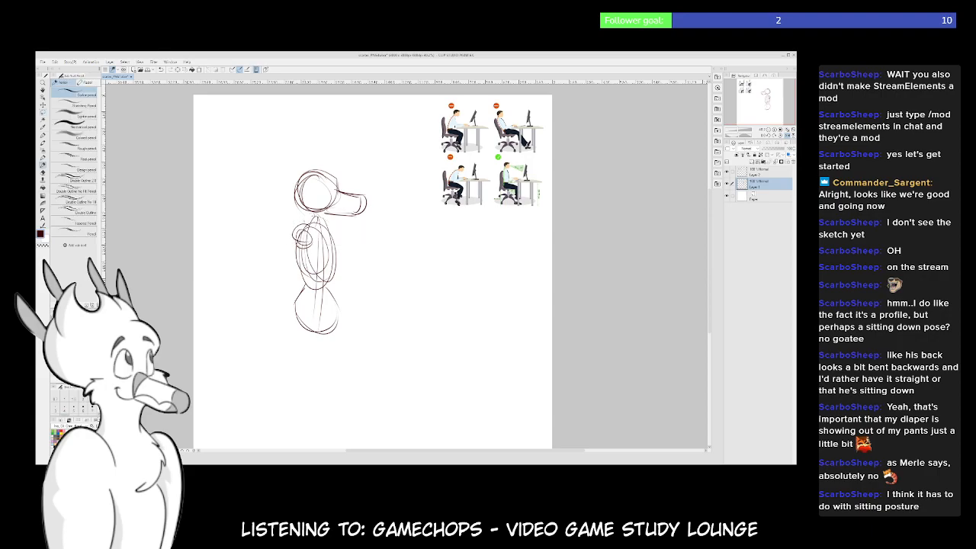
Sketch the neck and a fuller chest and belly contour around the torso oval
{"action": "mouse_move", "coordinate": [303, 210]}
{"action": "left_mouse_down"}
{"action": "mouse_move", "coordinate": [308, 223]}
{"action": "mouse_move", "coordinate": [334, 228]}
{"action": "mouse_move", "coordinate": [305, 235]}
{"action": "mouse_move", "coordinate": [340, 279]}
{"action": "left_mouse_up"}
{"action": "key", "text": "ctrl+z"}
{"action": "left_click_drag", "start_coordinate": [336, 233], "coordinate": [344, 287]}
{"action": "key", "text": "ctrl+z"}
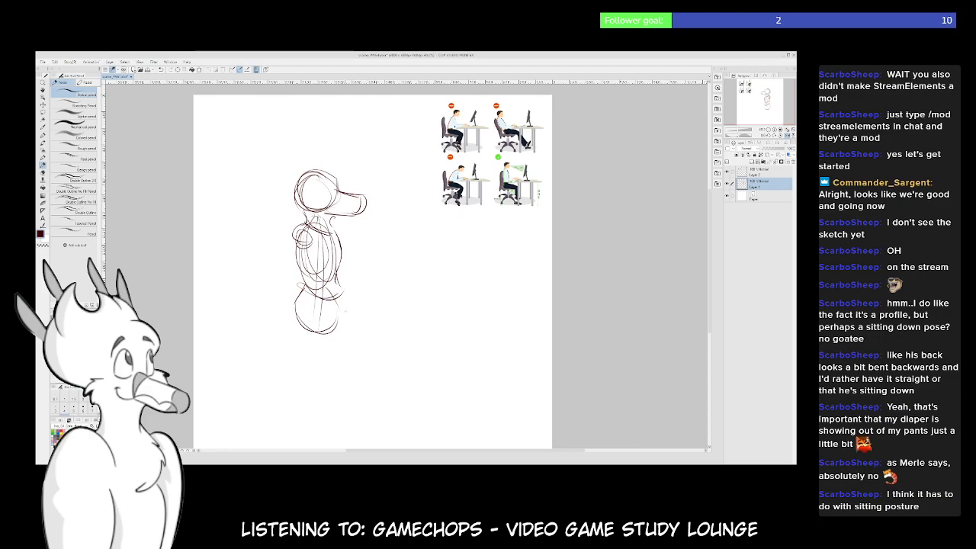
Sketch a seated thigh extending forward from the hips, with the knee and lower leg bending down
{"action": "left_click_drag", "start_coordinate": [303, 332], "coordinate": [376, 323]}
{"action": "mouse_move", "coordinate": [341, 293]}
{"action": "left_mouse_down"}
{"action": "mouse_move", "coordinate": [374, 302]}
{"action": "mouse_move", "coordinate": [375, 322]}
{"action": "mouse_move", "coordinate": [376, 302]}
{"action": "mouse_move", "coordinate": [373, 329]}
{"action": "mouse_move", "coordinate": [383, 319]}
{"action": "mouse_move", "coordinate": [374, 355]}
{"action": "mouse_move", "coordinate": [346, 349]}
{"action": "left_mouse_up"}
{"action": "key", "text": "ctrl+z"}
{"action": "left_click_drag", "start_coordinate": [349, 356], "coordinate": [384, 352]}
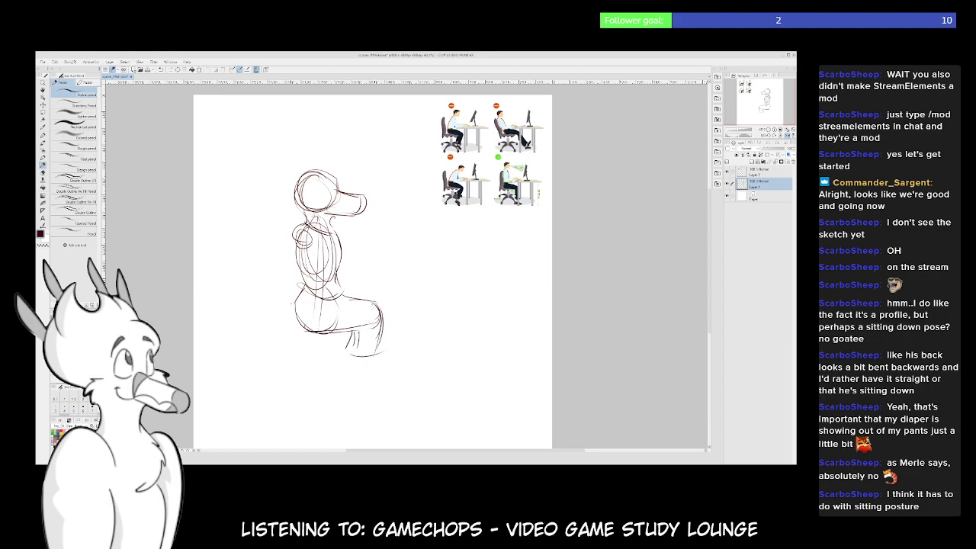
Add a short tail behind the hips, a curved horn and drooping ear behind the head, and a face contour
{"action": "mouse_move", "coordinate": [296, 297]}
{"action": "left_mouse_down"}
{"action": "mouse_move", "coordinate": [284, 314]}
{"action": "mouse_move", "coordinate": [293, 328]}
{"action": "left_mouse_up"}
{"action": "mouse_move", "coordinate": [302, 168]}
{"action": "left_mouse_down"}
{"action": "mouse_move", "coordinate": [271, 173]}
{"action": "mouse_move", "coordinate": [302, 188]}
{"action": "mouse_move", "coordinate": [269, 170]}
{"action": "left_mouse_up"}
{"action": "mouse_move", "coordinate": [296, 187]}
{"action": "left_mouse_down"}
{"action": "mouse_move", "coordinate": [273, 202]}
{"action": "mouse_move", "coordinate": [302, 199]}
{"action": "mouse_move", "coordinate": [296, 206]}
{"action": "left_mouse_up"}
{"action": "key", "text": "ctrl+z"}
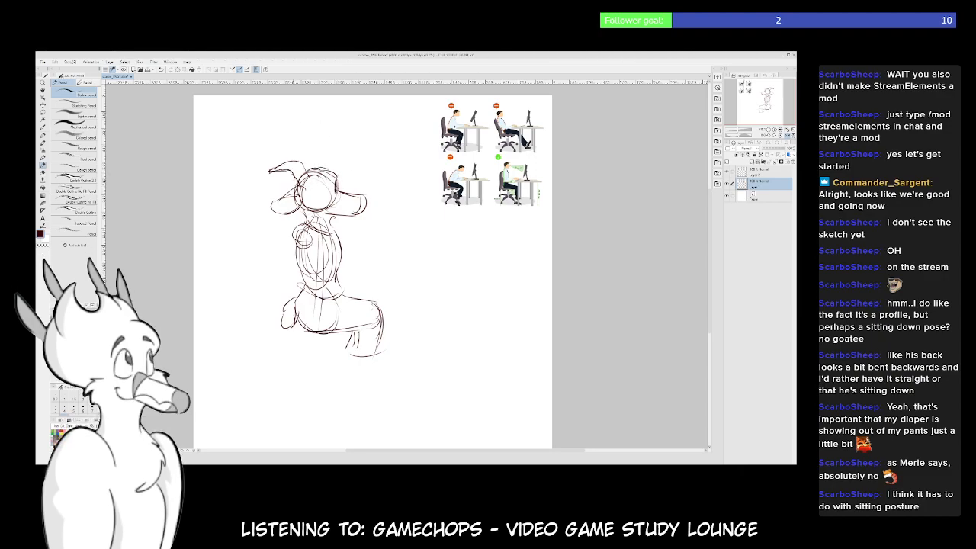
{"action": "left_click_drag", "start_coordinate": [298, 190], "coordinate": [318, 179]}
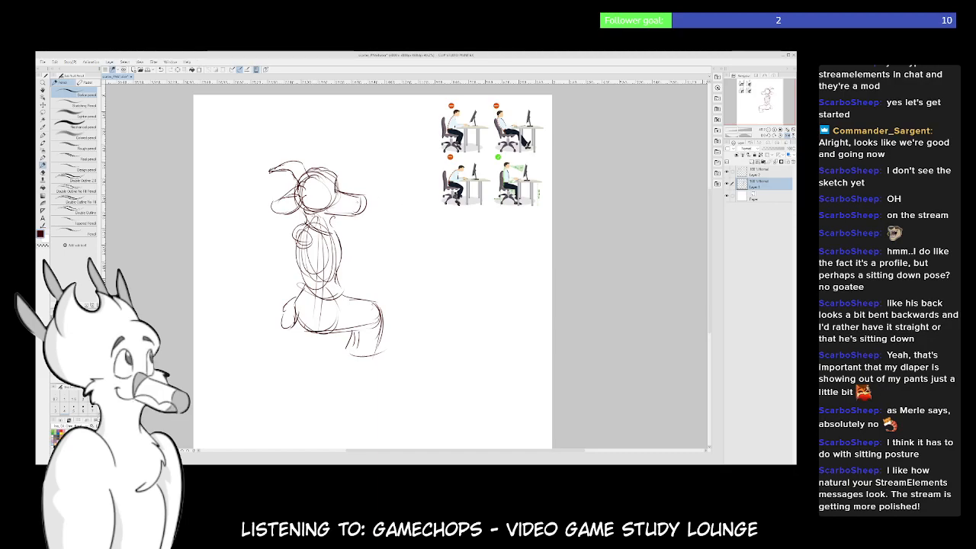
Sketch the nose, the mouth line and a tall oval eye on the profile face
{"action": "left_click_drag", "start_coordinate": [357, 200], "coordinate": [362, 207]}
{"action": "key", "text": "ctrl+z"}
{"action": "left_click_drag", "start_coordinate": [337, 204], "coordinate": [351, 212]}
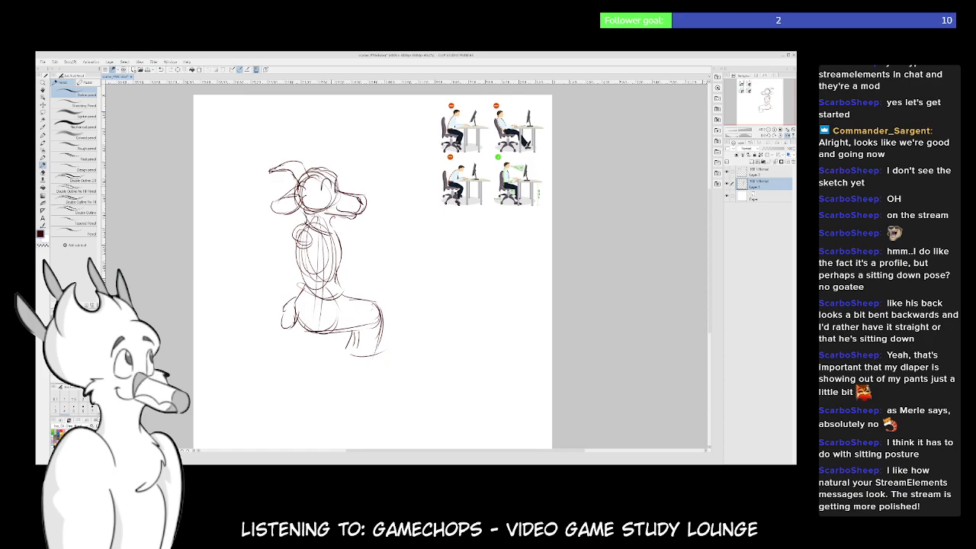
{"action": "mouse_move", "coordinate": [321, 190]}
{"action": "left_mouse_down"}
{"action": "mouse_move", "coordinate": [330, 195]}
{"action": "mouse_move", "coordinate": [320, 182]}
{"action": "left_mouse_up"}
Mirror the canvas view and touch up the brow area in front of the eye with the eraser
{"action": "left_click_drag", "start_coordinate": [394, 259], "coordinate": [390, 264]}
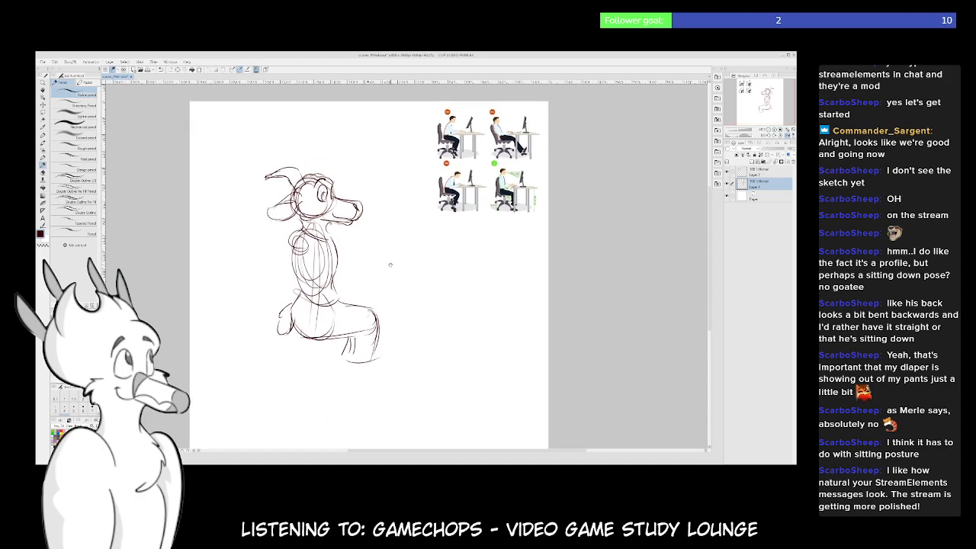
{"action": "left_click_drag", "start_coordinate": [391, 264], "coordinate": [395, 252]}
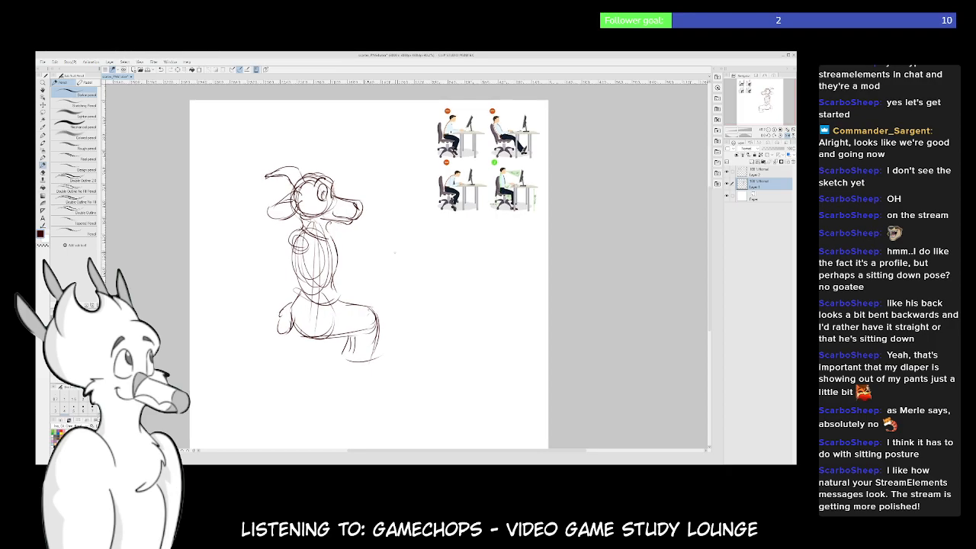
{"action": "key", "text": "h"}
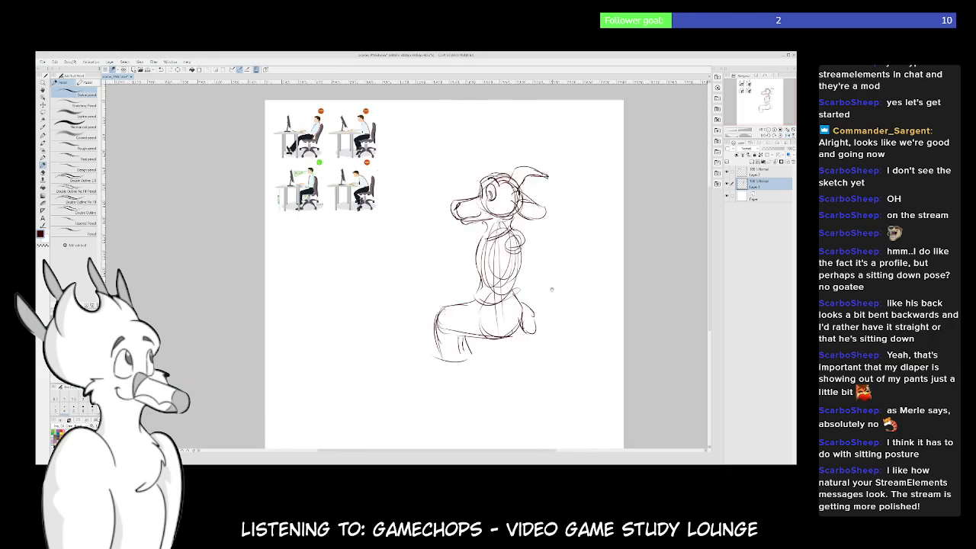
{"action": "left_click_drag", "start_coordinate": [450, 190], "coordinate": [304, 175]}
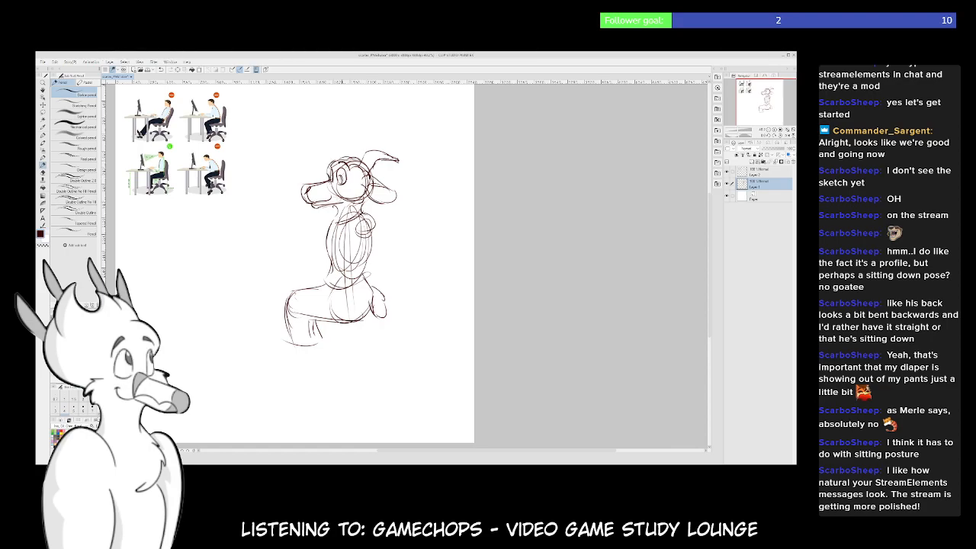
{"action": "key", "text": "e"}
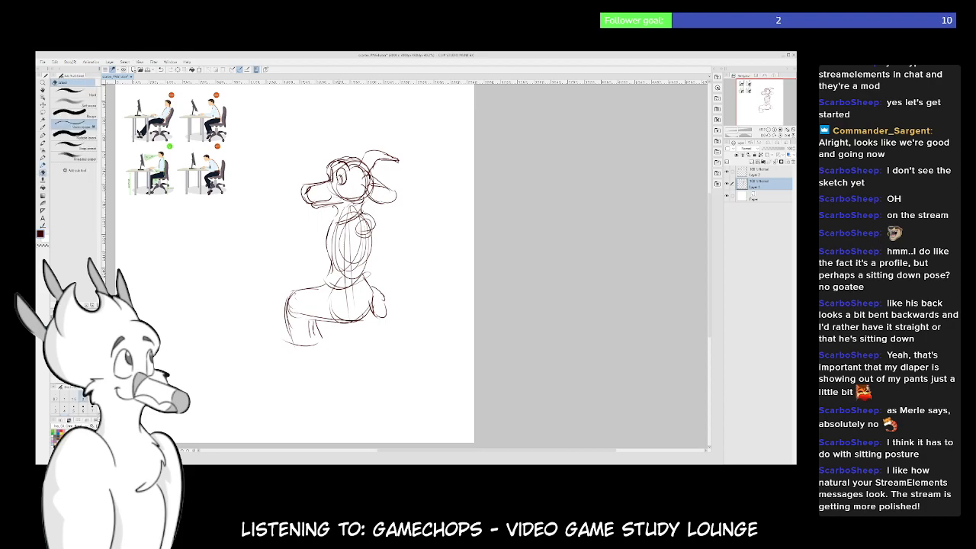
{"action": "left_click", "coordinate": [75, 103]}
{"action": "left_click_drag", "start_coordinate": [336, 175], "coordinate": [331, 165]}
{"action": "key", "text": "p"}
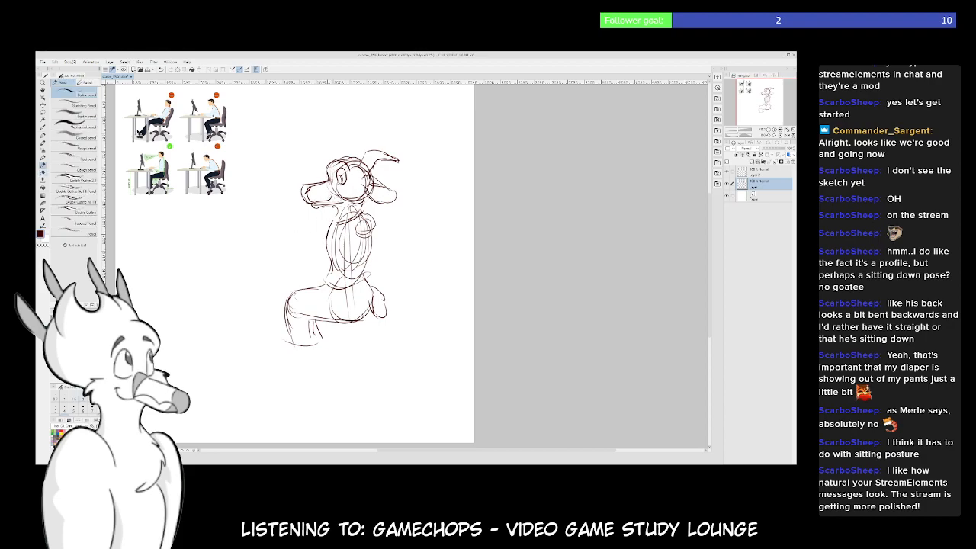
{"action": "mouse_move", "coordinate": [313, 279]}
{"action": "left_mouse_down"}
{"action": "mouse_move", "coordinate": [328, 257]}
{"action": "mouse_move", "coordinate": [363, 290]}
{"action": "left_mouse_up"}
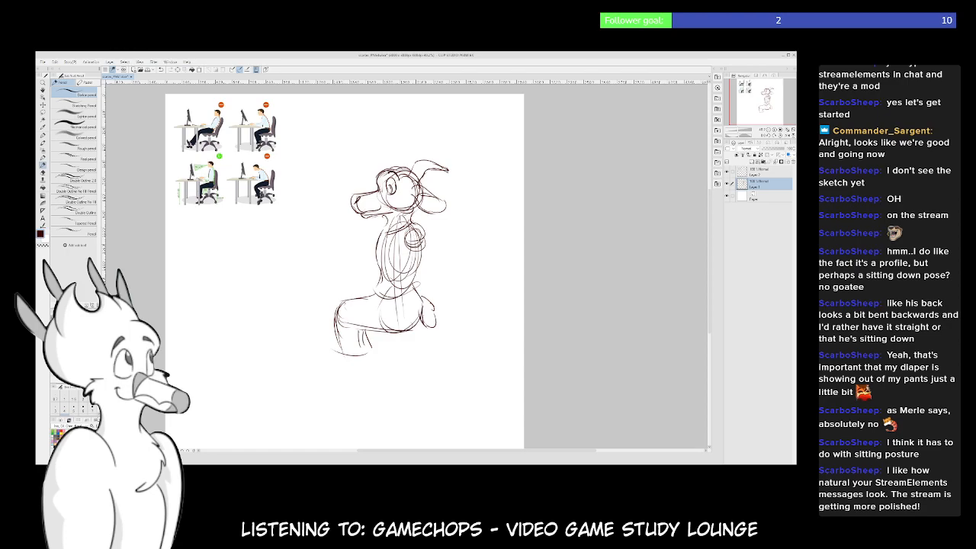
Sketch the near arm hanging from the shoulder with the forearm and hand reaching forward, and refine the eye
{"action": "mouse_move", "coordinate": [403, 236]}
{"action": "left_mouse_down"}
{"action": "mouse_move", "coordinate": [414, 268]}
{"action": "mouse_move", "coordinate": [421, 244]}
{"action": "mouse_move", "coordinate": [409, 248]}
{"action": "mouse_move", "coordinate": [405, 272]}
{"action": "mouse_move", "coordinate": [417, 277]}
{"action": "mouse_move", "coordinate": [359, 280]}
{"action": "mouse_move", "coordinate": [338, 265]}
{"action": "mouse_move", "coordinate": [333, 278]}
{"action": "left_mouse_up"}
{"action": "key", "text": "ctrl+z"}
{"action": "mouse_move", "coordinate": [332, 274]}
{"action": "left_mouse_down"}
{"action": "mouse_move", "coordinate": [334, 285]}
{"action": "mouse_move", "coordinate": [362, 286]}
{"action": "mouse_move", "coordinate": [362, 274]}
{"action": "mouse_move", "coordinate": [420, 274]}
{"action": "left_mouse_up"}
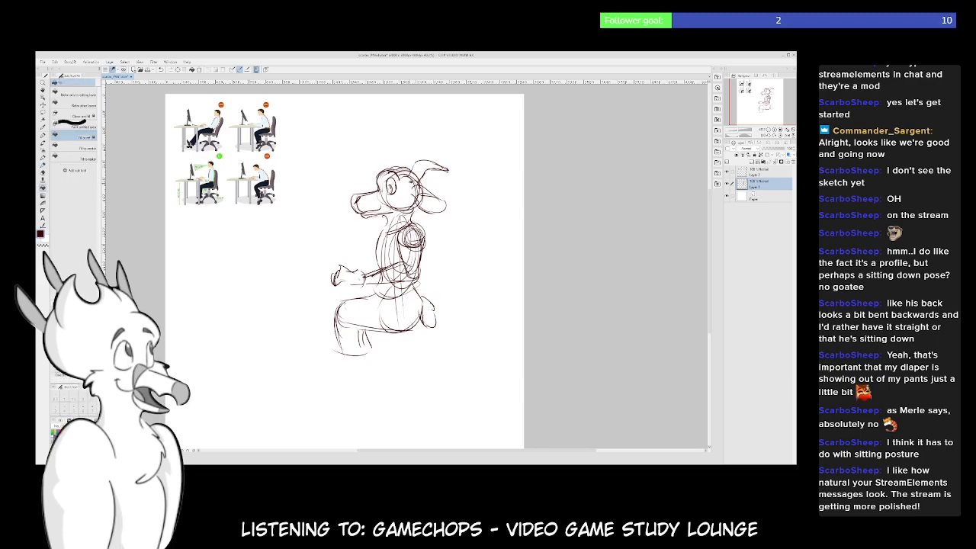
{"action": "key", "text": "p"}
{"action": "mouse_move", "coordinate": [386, 195]}
{"action": "left_mouse_down"}
{"action": "mouse_move", "coordinate": [401, 183]}
{"action": "mouse_move", "coordinate": [392, 188]}
{"action": "left_mouse_up"}
{"action": "key", "text": "p"}
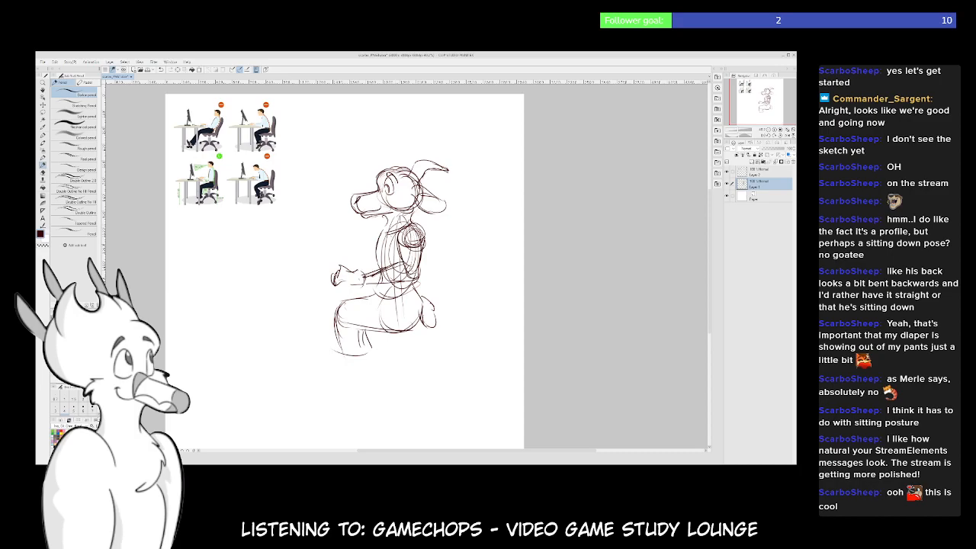
Sketch a flat desktop with a thin slab on it beneath the outstretched hand
{"action": "left_click_drag", "start_coordinate": [286, 341], "coordinate": [294, 307]}
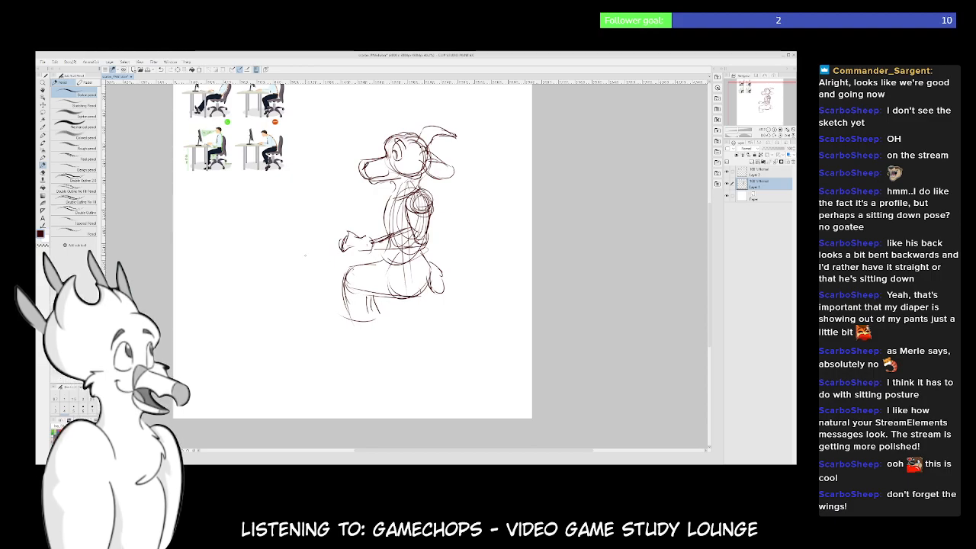
{"action": "mouse_move", "coordinate": [306, 255]}
{"action": "left_mouse_down"}
{"action": "mouse_move", "coordinate": [373, 253]}
{"action": "mouse_move", "coordinate": [293, 257]}
{"action": "left_mouse_up"}
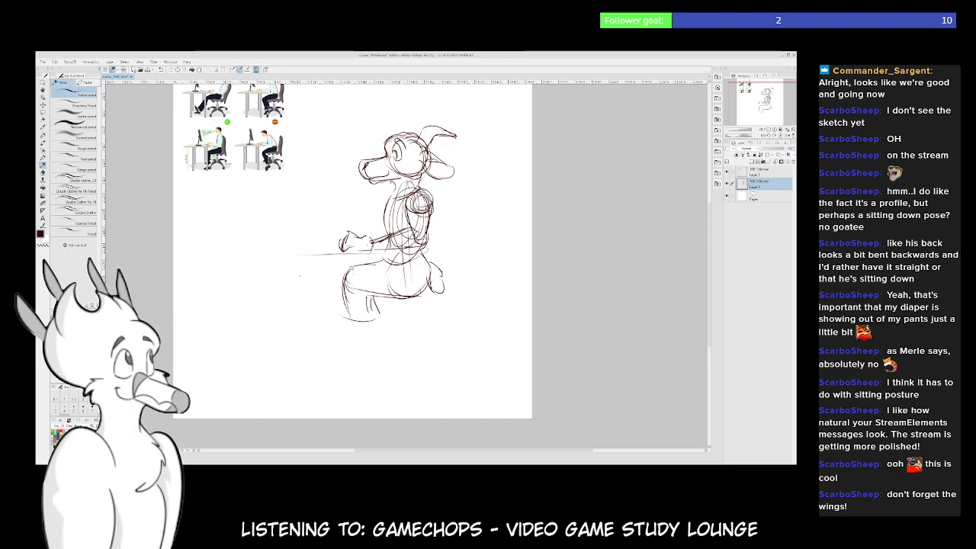
{"action": "mouse_move", "coordinate": [297, 259]}
{"action": "left_mouse_down"}
{"action": "mouse_move", "coordinate": [375, 258]}
{"action": "mouse_move", "coordinate": [362, 257]}
{"action": "left_mouse_up"}
{"action": "left_click_drag", "start_coordinate": [315, 253], "coordinate": [360, 253]}
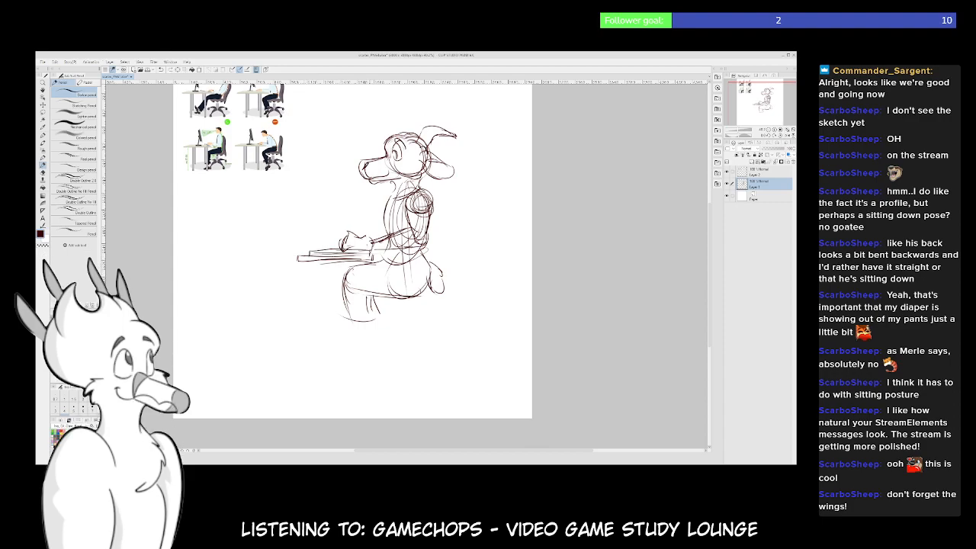
{"action": "left_click_drag", "start_coordinate": [461, 299], "coordinate": [456, 299]}
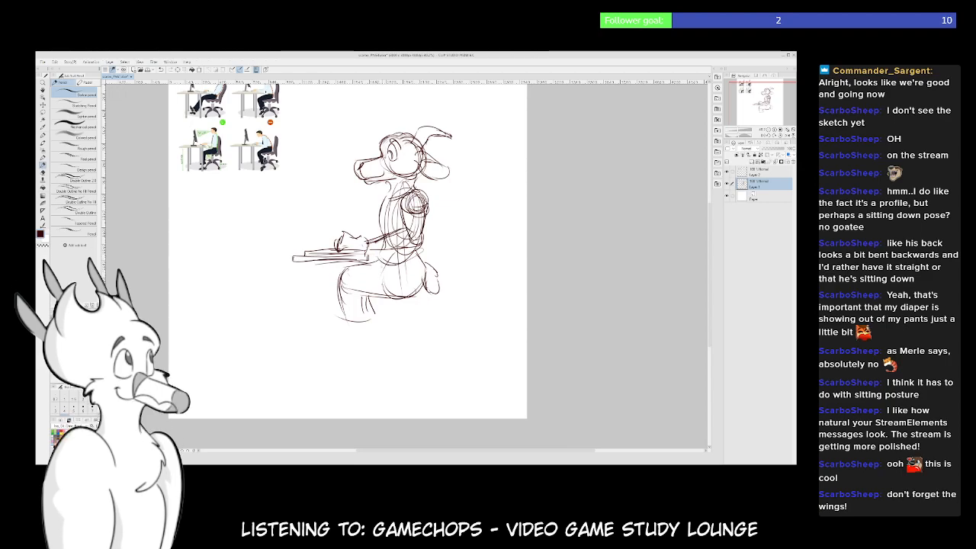
{"action": "left_click_drag", "start_coordinate": [435, 304], "coordinate": [413, 328]}
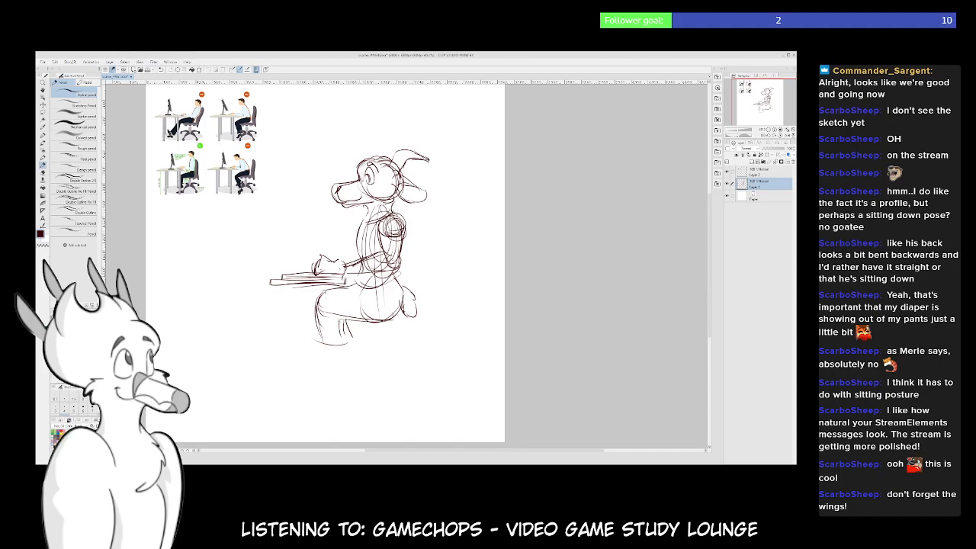
Return the canvas view to its unmirrored orientation and sketch a curved wing outline rising from the back
{"action": "key", "text": "h"}
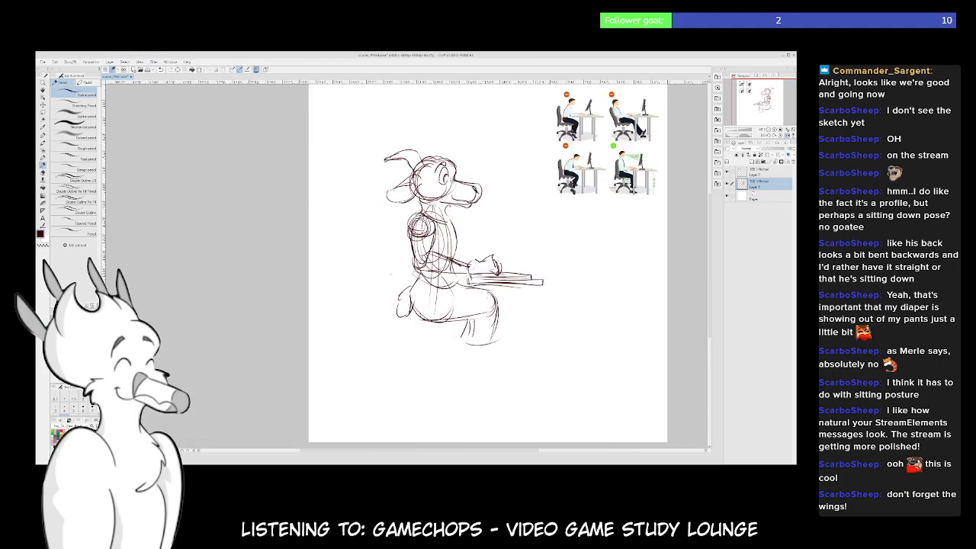
{"action": "left_click_drag", "start_coordinate": [458, 290], "coordinate": [405, 306]}
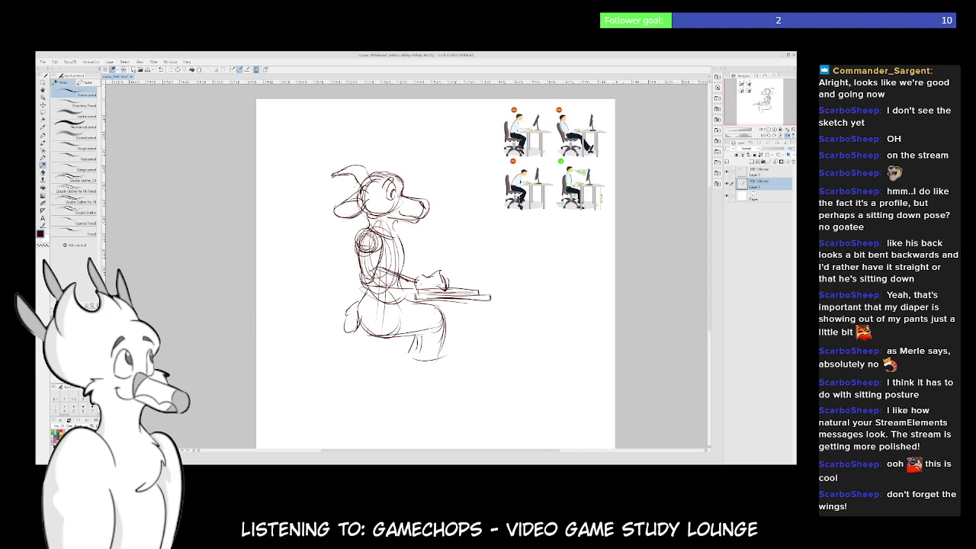
{"action": "mouse_move", "coordinate": [327, 200]}
{"action": "left_mouse_down"}
{"action": "mouse_move", "coordinate": [367, 240]}
{"action": "mouse_move", "coordinate": [354, 228]}
{"action": "mouse_move", "coordinate": [298, 285]}
{"action": "left_mouse_up"}
{"action": "left_click_drag", "start_coordinate": [317, 222], "coordinate": [302, 291]}
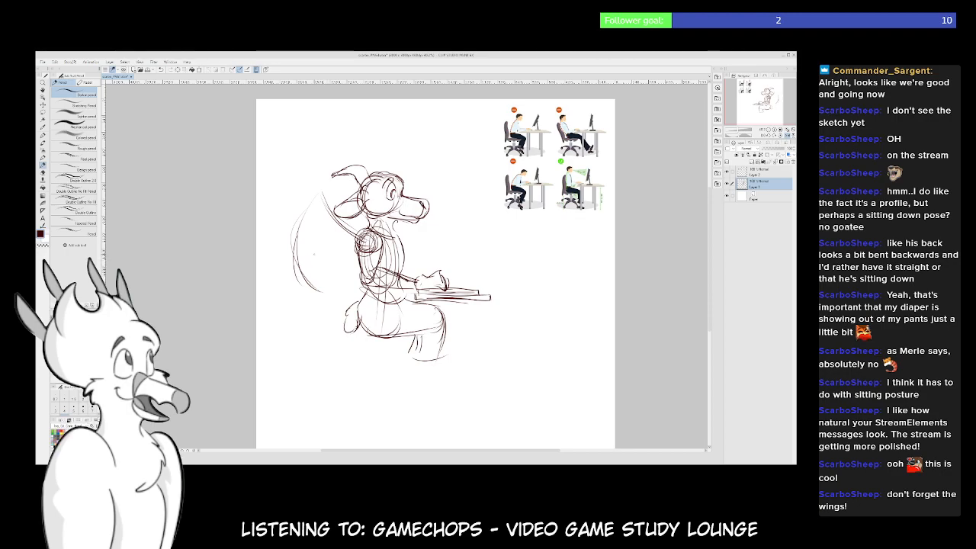
{"action": "left_click_drag", "start_coordinate": [363, 257], "coordinate": [322, 284]}
Add long curved rib lines inside the wing, following its outer edge
{"action": "left_click_drag", "start_coordinate": [487, 355], "coordinate": [429, 336]}
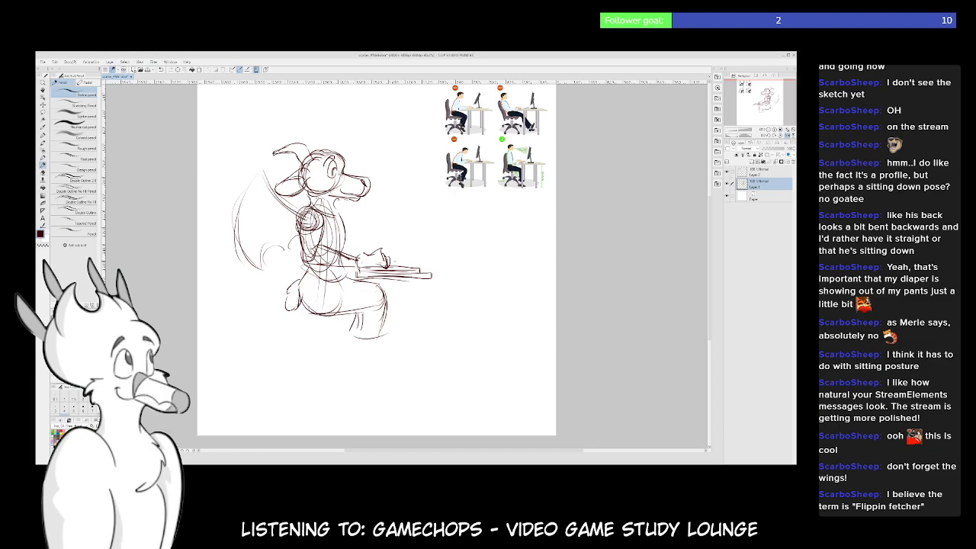
{"action": "left_click_drag", "start_coordinate": [477, 305], "coordinate": [427, 323]}
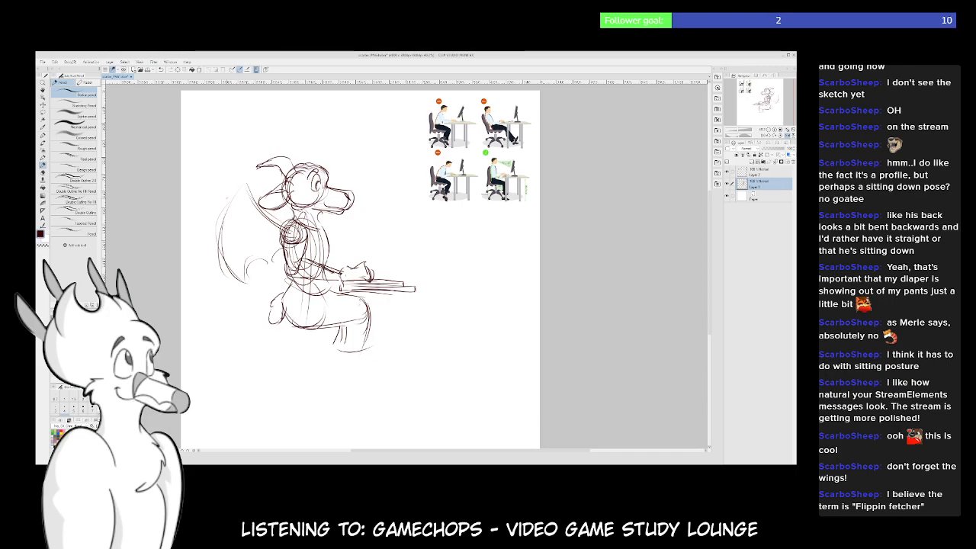
{"action": "mouse_move", "coordinate": [239, 197]}
{"action": "left_mouse_down"}
{"action": "mouse_move", "coordinate": [236, 268]}
{"action": "mouse_move", "coordinate": [245, 276]}
{"action": "mouse_move", "coordinate": [236, 288]}
{"action": "left_mouse_up"}
{"action": "left_click_drag", "start_coordinate": [244, 228], "coordinate": [237, 292]}
{"action": "left_click_drag", "start_coordinate": [235, 219], "coordinate": [232, 242]}
{"action": "left_click_drag", "start_coordinate": [242, 191], "coordinate": [232, 219]}
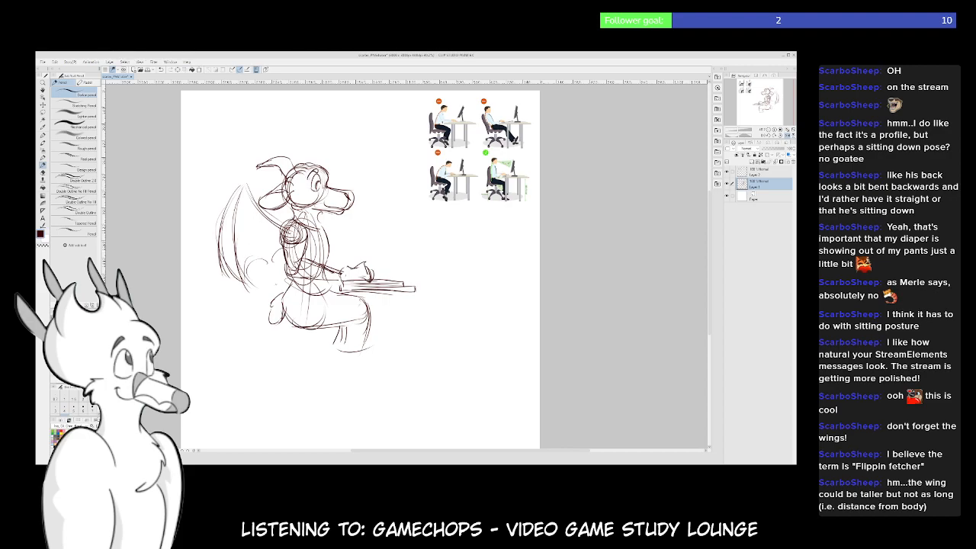
Lasso the wing and transform it to sit closer to the body and stretch taller
{"action": "key", "text": "m"}
{"action": "mouse_move", "coordinate": [229, 168]}
{"action": "left_mouse_down"}
{"action": "mouse_move", "coordinate": [262, 285]}
{"action": "mouse_move", "coordinate": [282, 252]}
{"action": "mouse_move", "coordinate": [277, 213]}
{"action": "mouse_move", "coordinate": [231, 169]}
{"action": "left_mouse_up"}
{"action": "key", "text": "ctrl+t"}
{"action": "left_click_drag", "start_coordinate": [210, 239], "coordinate": [226, 239]}
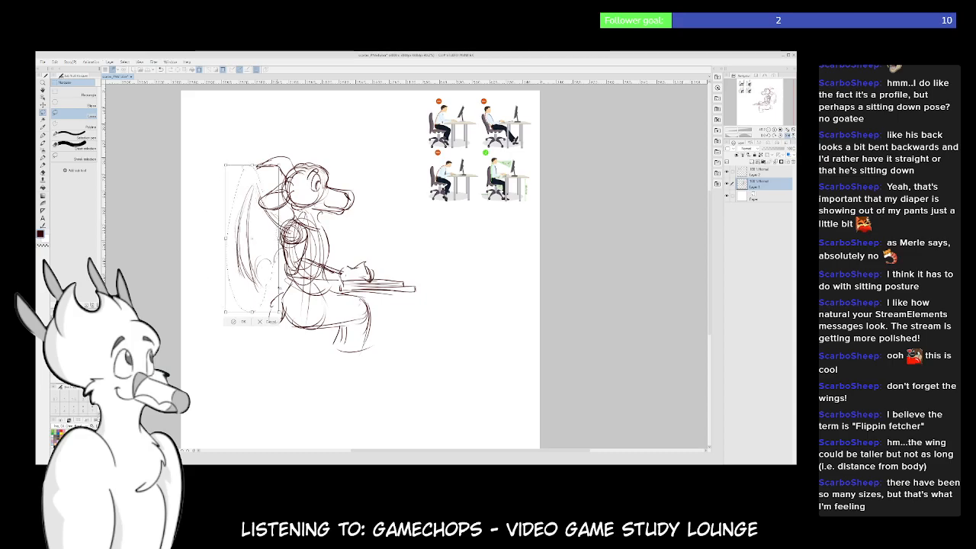
{"action": "left_click_drag", "start_coordinate": [252, 315], "coordinate": [253, 339]}
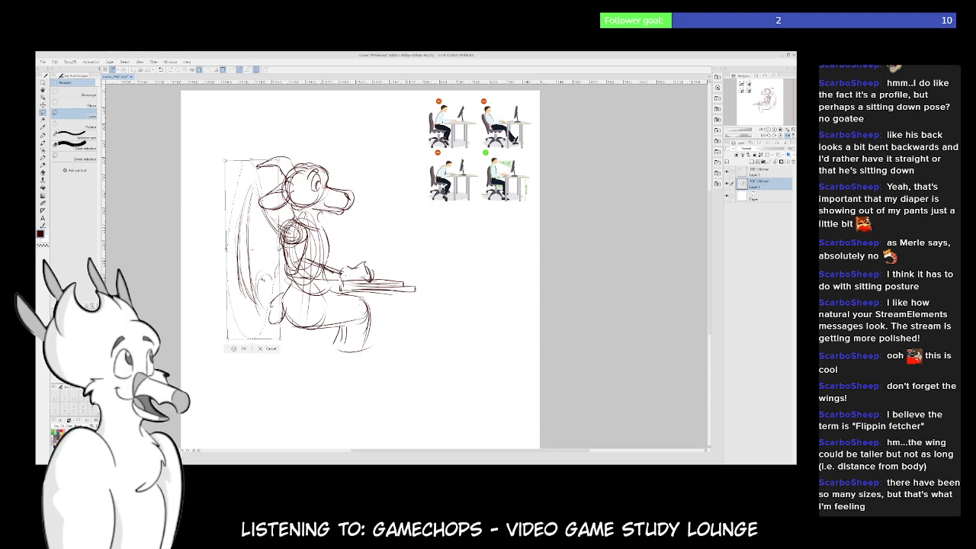
{"action": "left_click", "coordinate": [234, 348]}
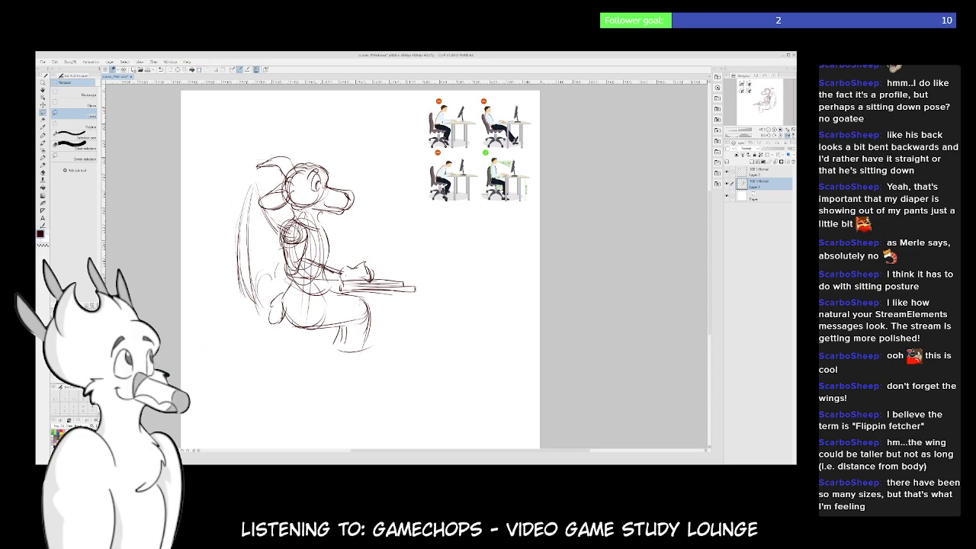
Redraw the inner ribs and lower edge of the stretched wing with long curved strokes
{"action": "key", "text": "p"}
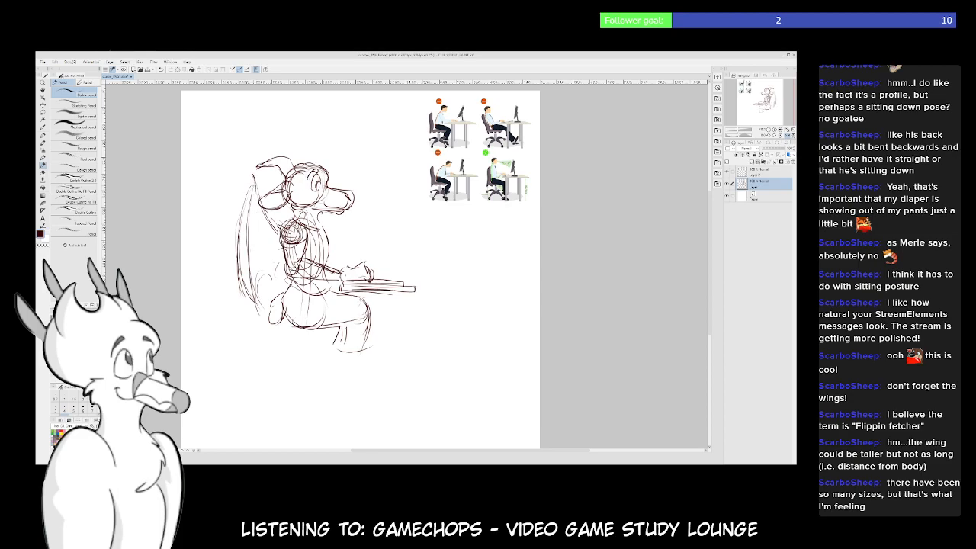
{"action": "left_click_drag", "start_coordinate": [255, 186], "coordinate": [249, 268]}
{"action": "left_click_drag", "start_coordinate": [251, 224], "coordinate": [266, 314]}
{"action": "mouse_move", "coordinate": [254, 281]}
{"action": "left_mouse_down"}
{"action": "mouse_move", "coordinate": [264, 306]}
{"action": "mouse_move", "coordinate": [260, 298]}
{"action": "left_mouse_up"}
{"action": "mouse_move", "coordinate": [253, 179]}
{"action": "left_mouse_down"}
{"action": "mouse_move", "coordinate": [239, 278]}
{"action": "mouse_move", "coordinate": [241, 296]}
{"action": "mouse_move", "coordinate": [258, 308]}
{"action": "left_mouse_up"}
{"action": "left_click_drag", "start_coordinate": [241, 238], "coordinate": [240, 302]}
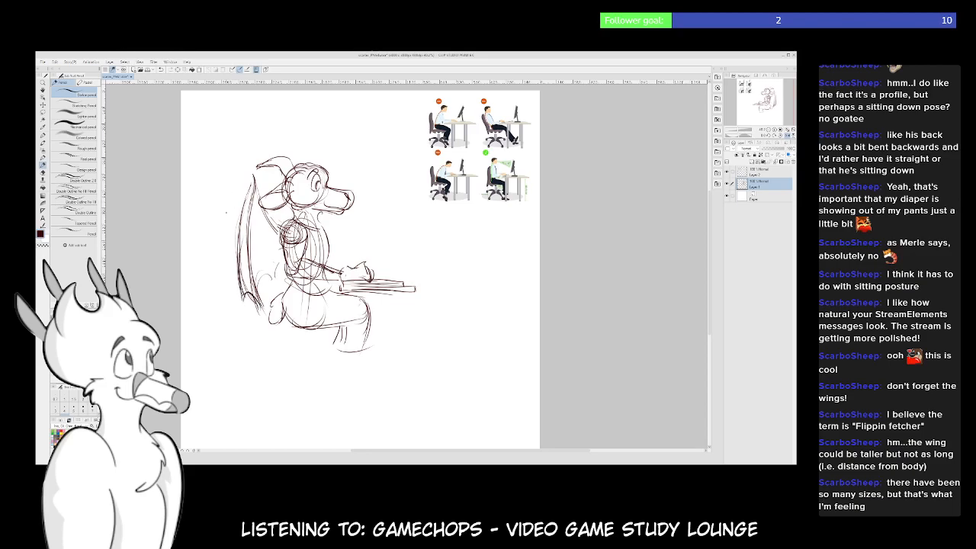
Extend the wing with an outer fold and a pointed upper tip, and define the rounded shape behind the lower back
{"action": "left_click_drag", "start_coordinate": [235, 234], "coordinate": [228, 294]}
{"action": "left_click_drag", "start_coordinate": [230, 288], "coordinate": [242, 301]}
{"action": "left_click_drag", "start_coordinate": [249, 183], "coordinate": [238, 219]}
{"action": "left_click_drag", "start_coordinate": [272, 279], "coordinate": [286, 265]}
{"action": "left_click_drag", "start_coordinate": [250, 174], "coordinate": [226, 290]}
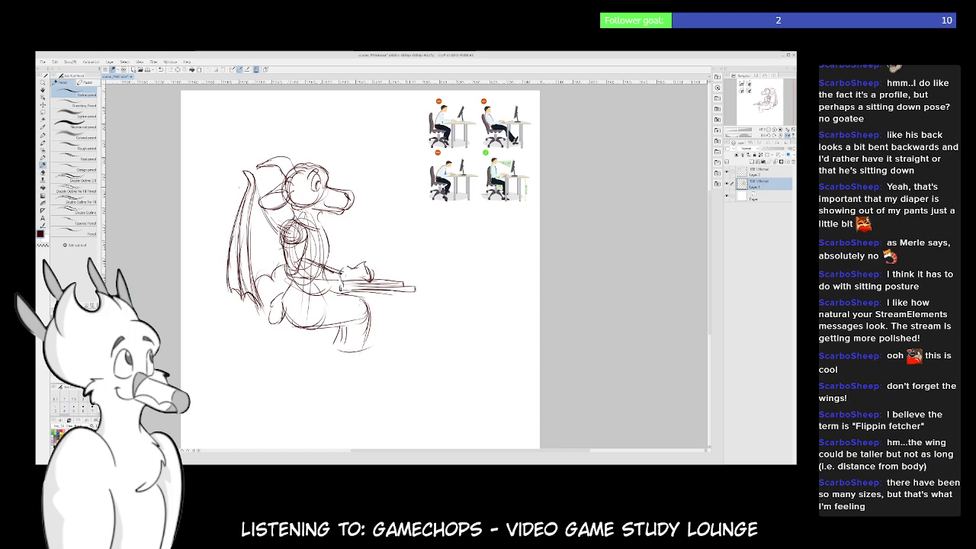
{"action": "left_click_drag", "start_coordinate": [243, 150], "coordinate": [229, 150]}
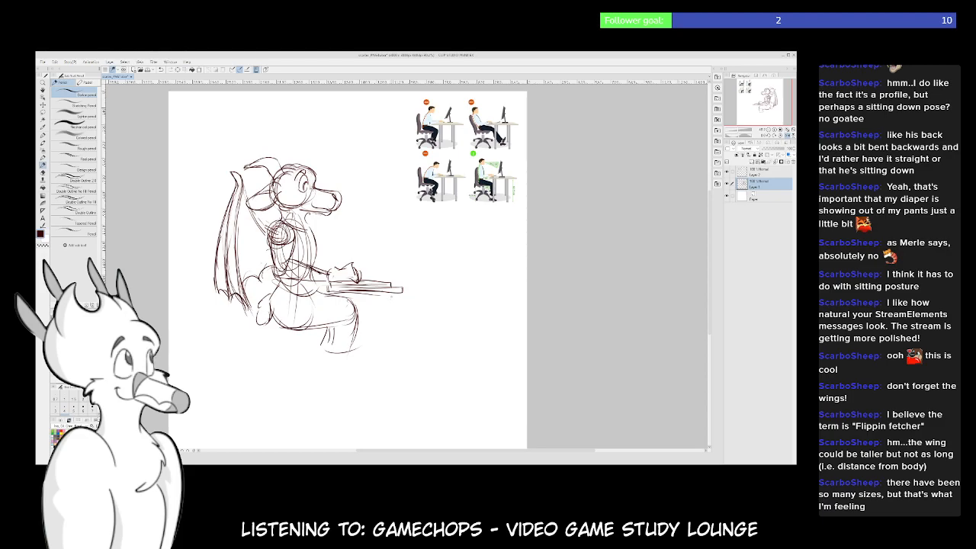
{"action": "left_click_drag", "start_coordinate": [405, 326], "coordinate": [408, 319]}
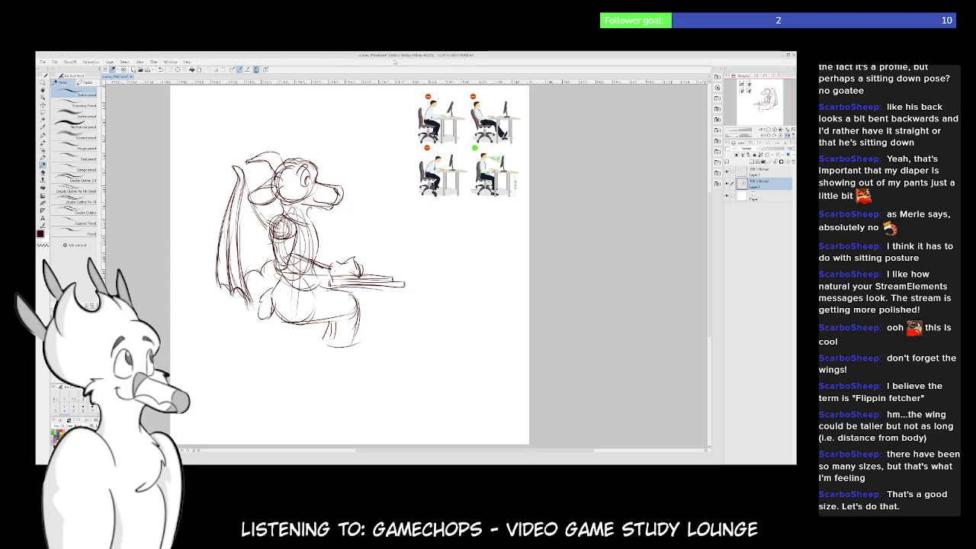
Hide the sitting-posture reference image layer
{"action": "mouse_move", "coordinate": [383, 308]}
{"action": "left_mouse_down"}
{"action": "mouse_move", "coordinate": [420, 272]}
{"action": "mouse_move", "coordinate": [372, 315]}
{"action": "left_mouse_up"}
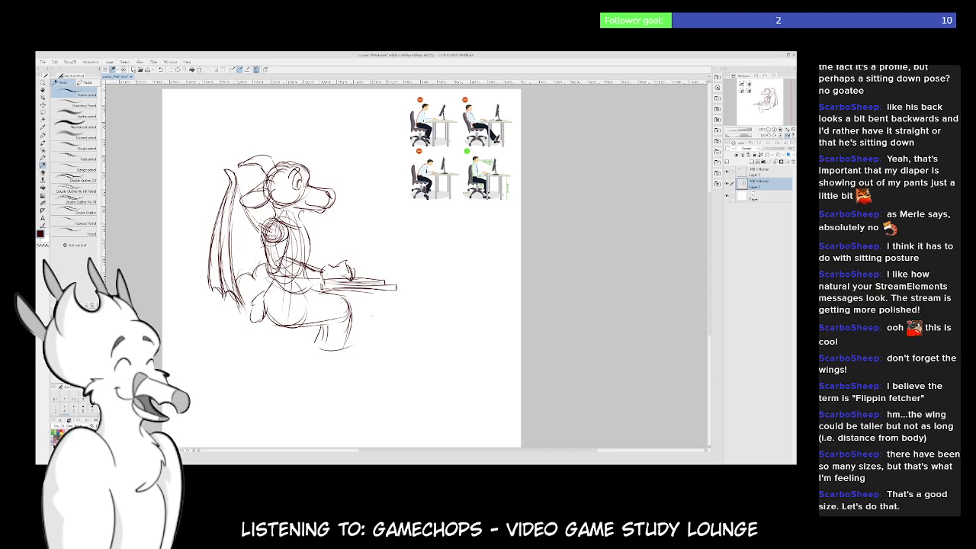
{"action": "mouse_move", "coordinate": [441, 314]}
{"action": "left_mouse_down"}
{"action": "mouse_move", "coordinate": [473, 297]}
{"action": "mouse_move", "coordinate": [471, 309]}
{"action": "left_mouse_up"}
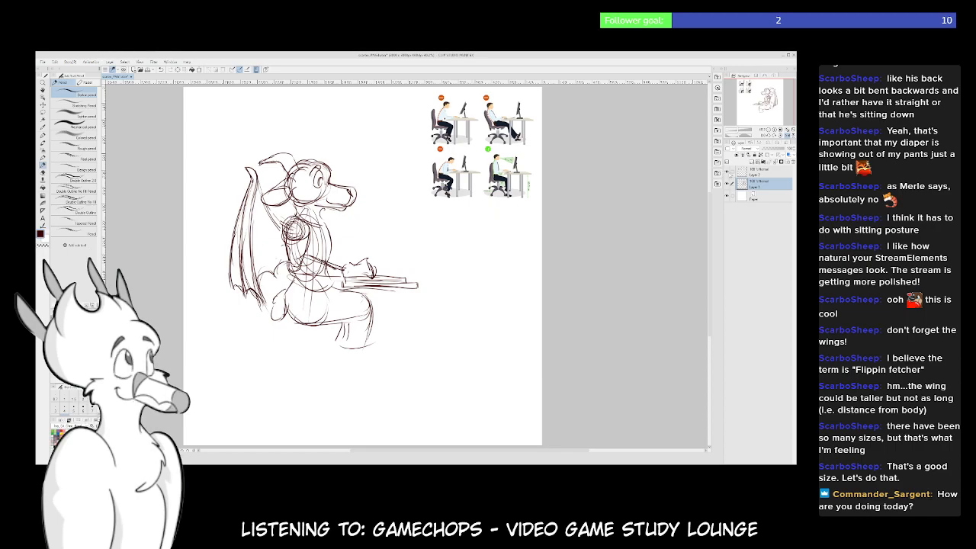
{"action": "left_click", "coordinate": [728, 172]}
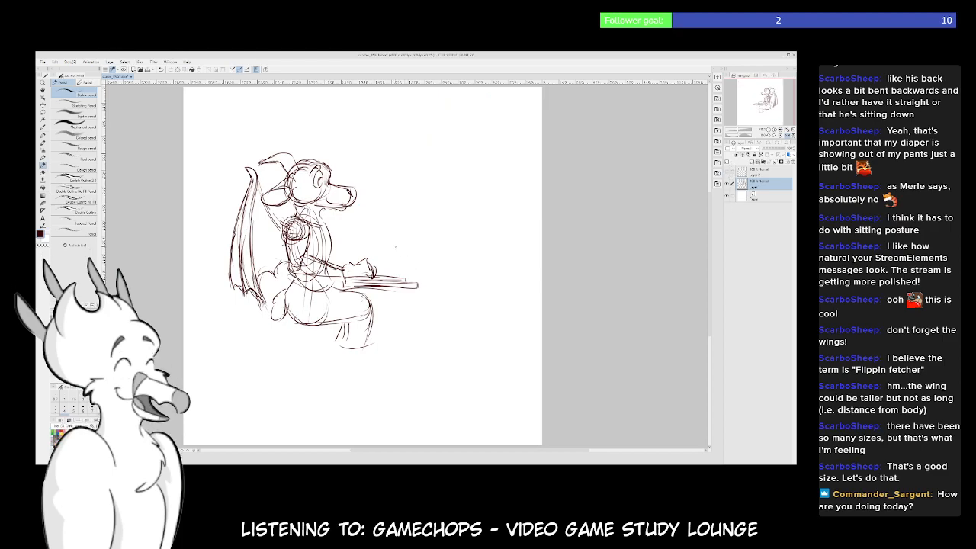
Scale up the whole character sketch so it fills most of the canvas, and reposition it
{"action": "scroll", "coordinate": [422, 283], "scroll_direction": "down", "scroll_amount": 1}
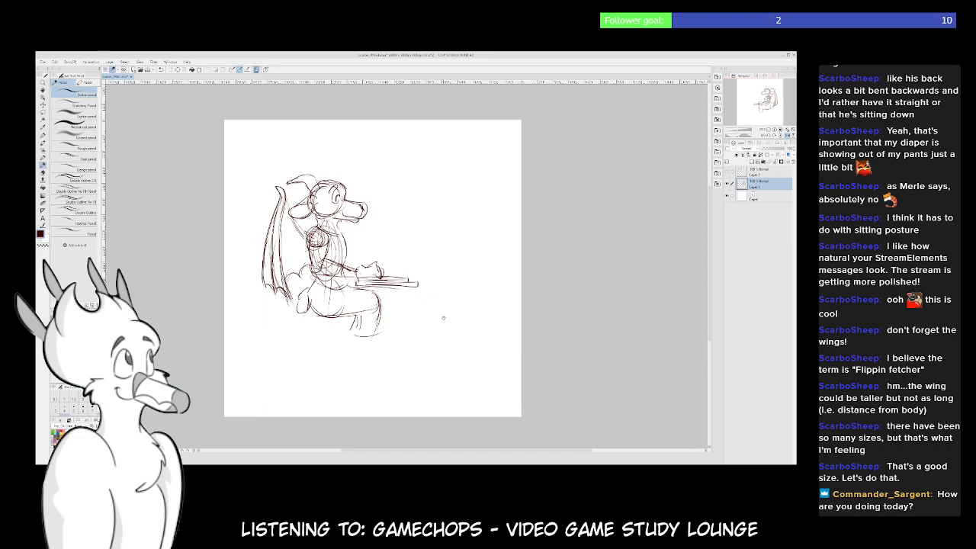
{"action": "left_click_drag", "start_coordinate": [441, 311], "coordinate": [409, 297]}
{"action": "key", "text": "ctrl+t"}
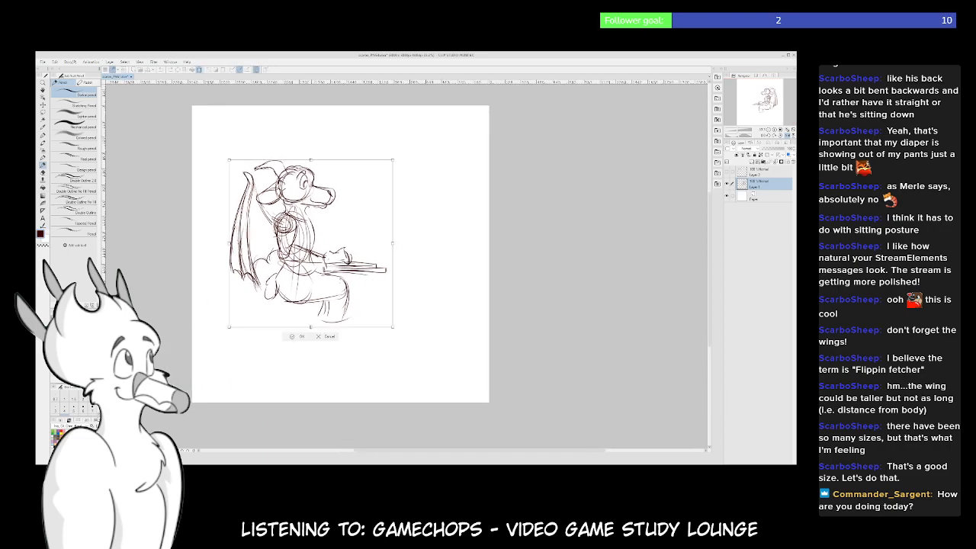
{"action": "left_click_drag", "start_coordinate": [311, 326], "coordinate": [331, 408]}
{"action": "mouse_move", "coordinate": [348, 185]}
{"action": "left_mouse_down"}
{"action": "mouse_move", "coordinate": [334, 124]}
{"action": "mouse_move", "coordinate": [357, 165]}
{"action": "mouse_move", "coordinate": [353, 157]}
{"action": "left_mouse_up"}
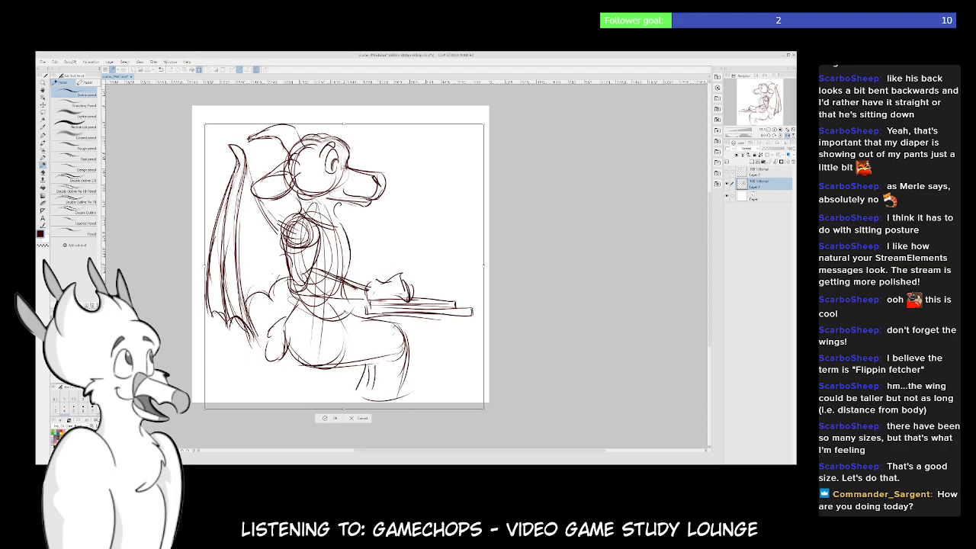
{"action": "left_click_drag", "start_coordinate": [392, 306], "coordinate": [390, 305]}
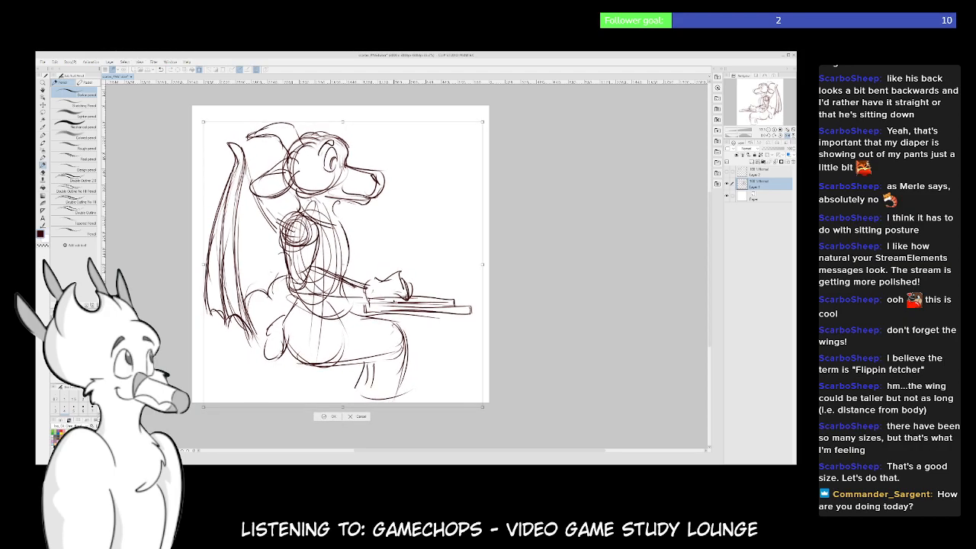
{"action": "left_click", "coordinate": [328, 417]}
{"action": "left_click_drag", "start_coordinate": [333, 411], "coordinate": [320, 410]}
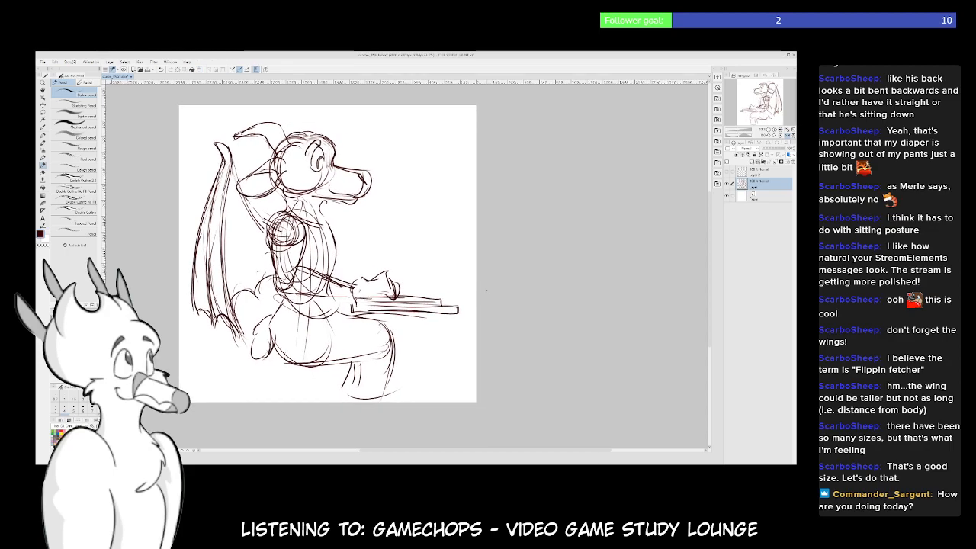
Mirror the canvas view so the character faces left, and fade the sketch layer by lowering its opacity
{"action": "key", "text": "h"}
{"action": "left_click_drag", "start_coordinate": [520, 315], "coordinate": [437, 325]}
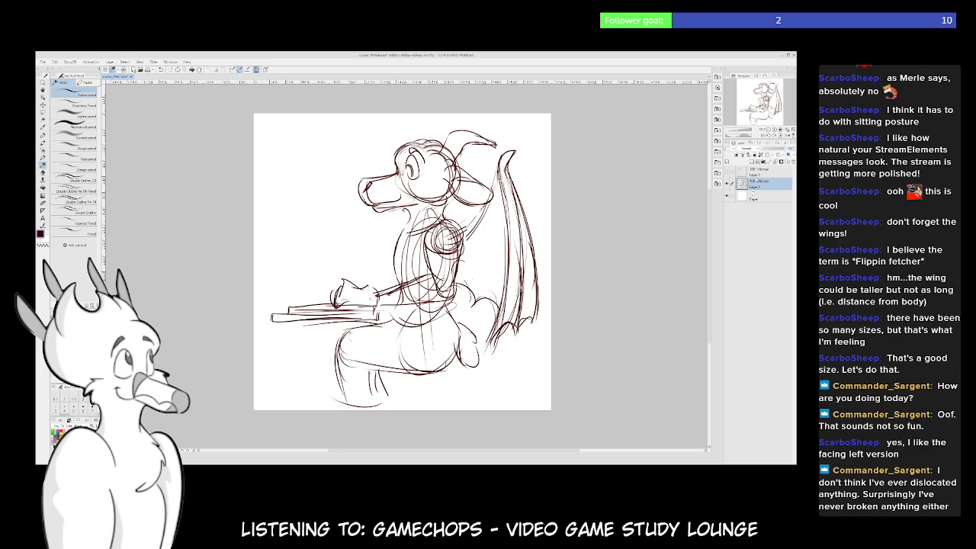
{"action": "left_click_drag", "start_coordinate": [786, 150], "coordinate": [769, 149]}
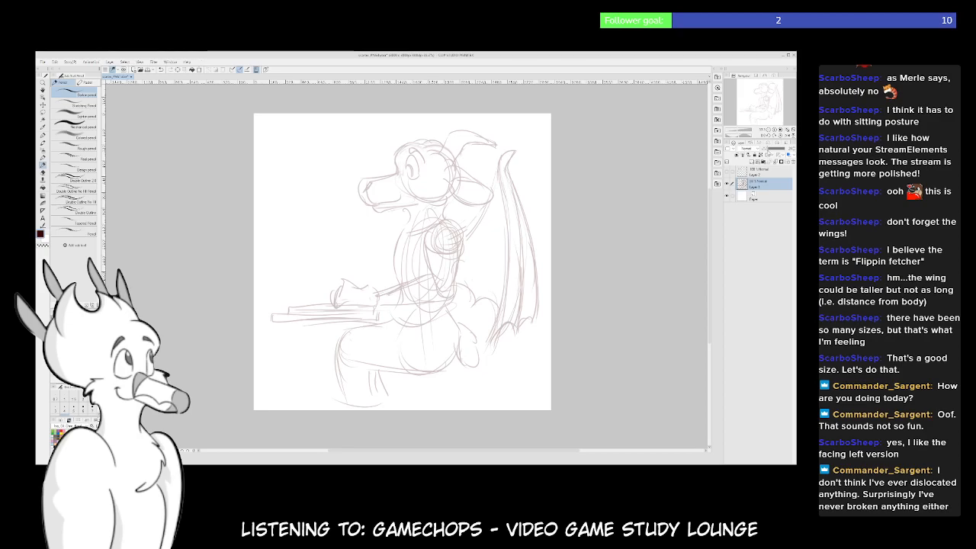
{"action": "left_click_drag", "start_coordinate": [767, 150], "coordinate": [765, 150]}
{"action": "left_click_drag", "start_coordinate": [417, 321], "coordinate": [367, 310]}
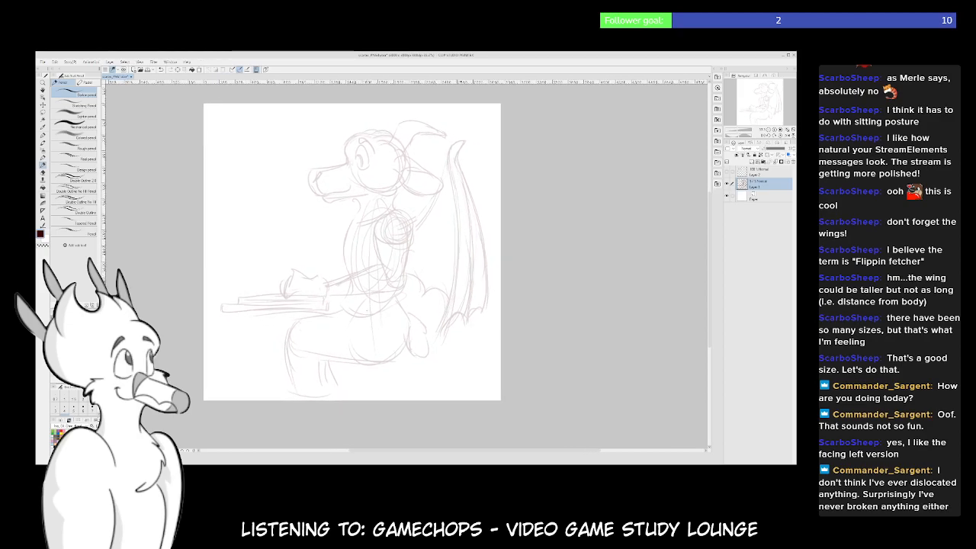
Add a layer above the sketch and ink the scalloped cheek fur in black with a larger brush
{"action": "left_click", "coordinate": [759, 162]}
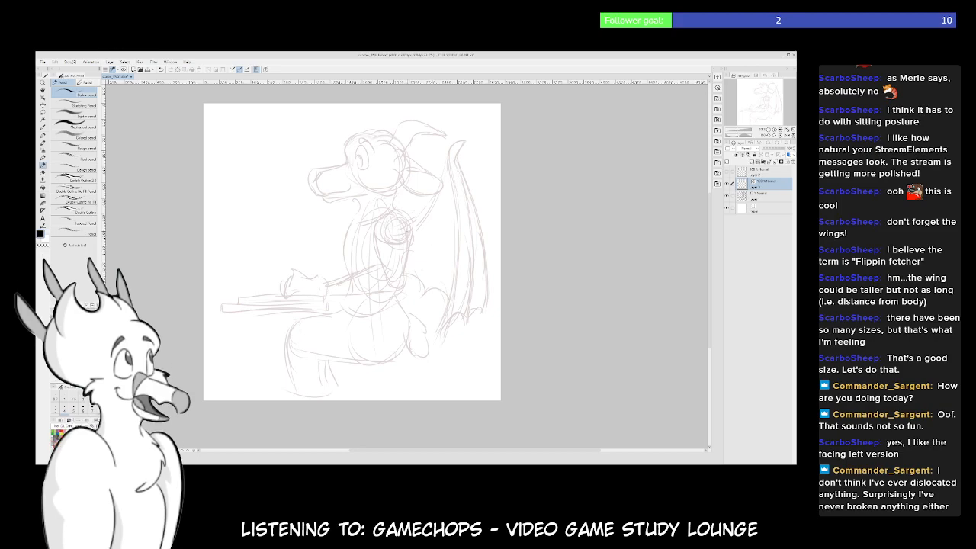
{"action": "key", "text": "bracketright"}
{"action": "key", "text": "bracketright"}
{"action": "key", "text": "bracketright"}
{"action": "key", "text": "bracketright"}
{"action": "key", "text": "bracketright"}
{"action": "scroll", "coordinate": [362, 214], "scroll_direction": "up", "scroll_amount": 2}
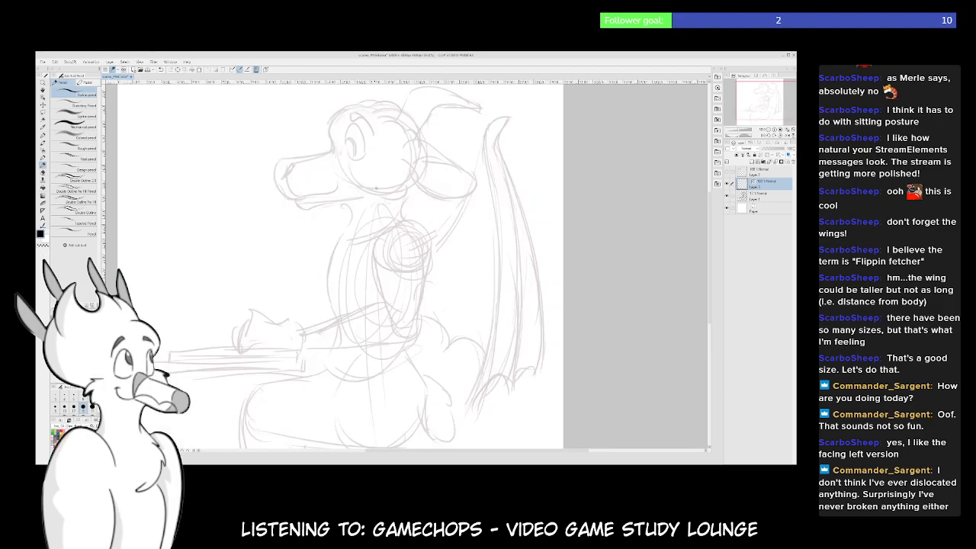
{"action": "mouse_move", "coordinate": [416, 209]}
{"action": "left_mouse_down"}
{"action": "mouse_move", "coordinate": [398, 248]}
{"action": "mouse_move", "coordinate": [358, 239]}
{"action": "mouse_move", "coordinate": [391, 276]}
{"action": "left_mouse_up"}
{"action": "scroll", "coordinate": [365, 225], "scroll_direction": "up", "scroll_amount": 1}
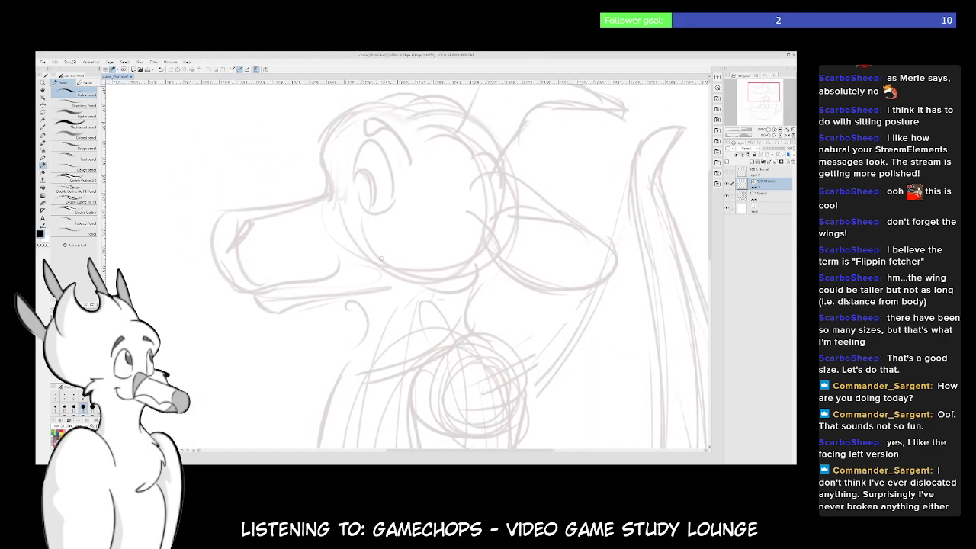
{"action": "mouse_move", "coordinate": [494, 224]}
{"action": "left_mouse_down"}
{"action": "mouse_move", "coordinate": [474, 264]}
{"action": "mouse_move", "coordinate": [442, 271]}
{"action": "left_mouse_up"}
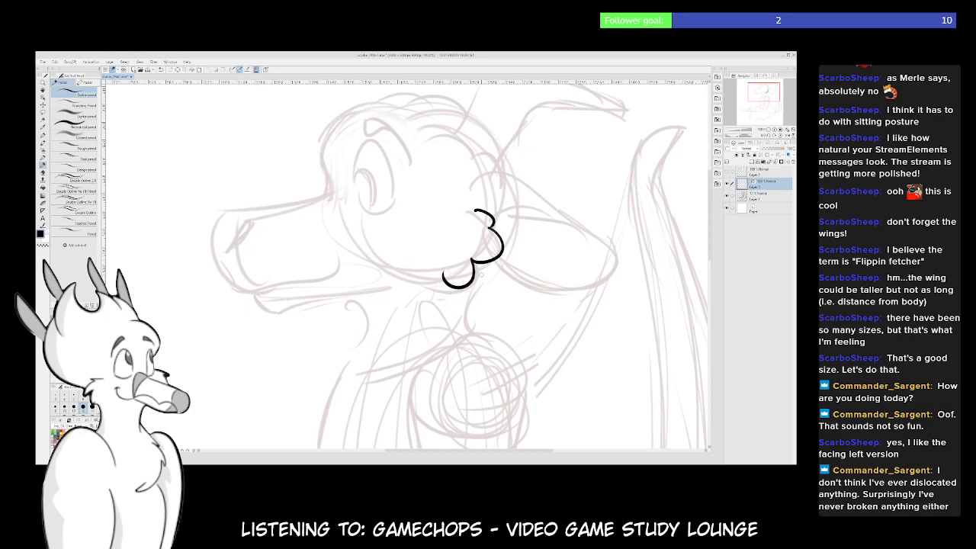
Ink the rounded front of the muzzle and continue the line back along the mouth
{"action": "left_click_drag", "start_coordinate": [439, 320], "coordinate": [517, 292]}
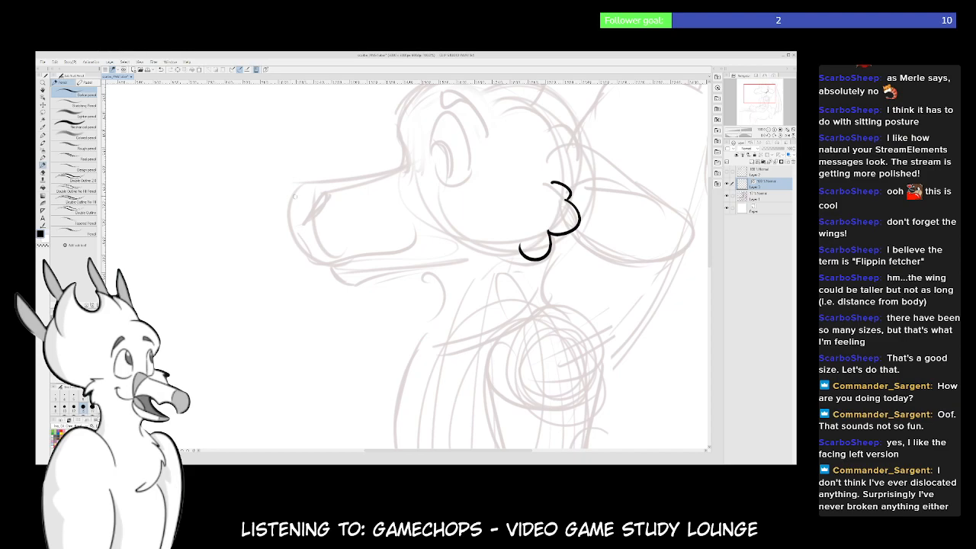
{"action": "left_click_drag", "start_coordinate": [296, 185], "coordinate": [344, 263]}
{"action": "key", "text": "ctrl+z"}
{"action": "mouse_move", "coordinate": [299, 183]}
{"action": "left_mouse_down"}
{"action": "mouse_move", "coordinate": [290, 222]}
{"action": "mouse_move", "coordinate": [329, 267]}
{"action": "left_mouse_up"}
{"action": "key", "text": "ctrl+z"}
{"action": "mouse_move", "coordinate": [313, 183]}
{"action": "left_mouse_down"}
{"action": "mouse_move", "coordinate": [297, 188]}
{"action": "mouse_move", "coordinate": [311, 266]}
{"action": "mouse_move", "coordinate": [411, 241]}
{"action": "left_mouse_up"}
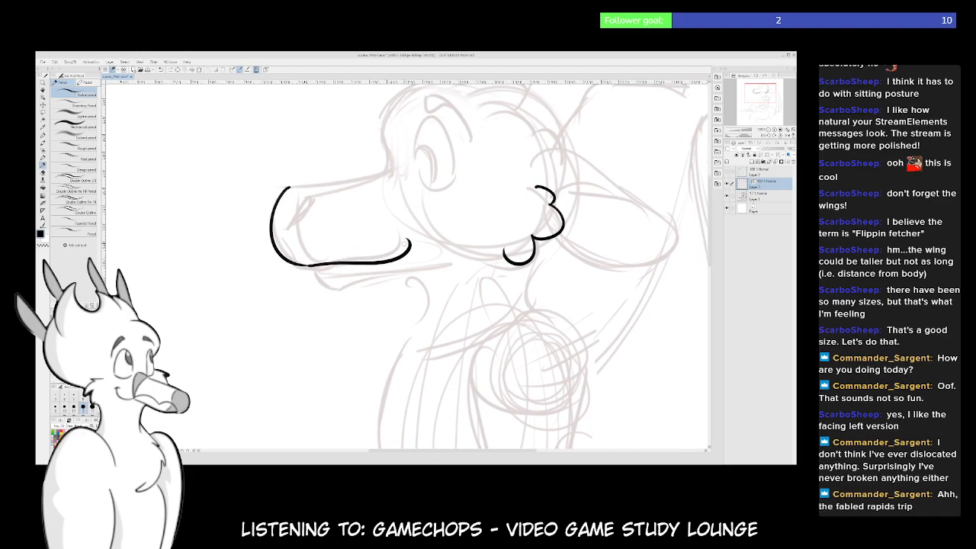
Ink the curled mouth corner and the lower jaw beneath the mouth line
{"action": "left_click_drag", "start_coordinate": [309, 266], "coordinate": [423, 282]}
{"action": "key", "text": "ctrl+z"}
{"action": "left_click_drag", "start_coordinate": [337, 294], "coordinate": [436, 274]}
{"action": "key", "text": "ctrl+z"}
{"action": "mouse_move", "coordinate": [354, 296]}
{"action": "left_mouse_down"}
{"action": "mouse_move", "coordinate": [424, 285]}
{"action": "mouse_move", "coordinate": [363, 332]}
{"action": "left_mouse_up"}
Ink the top edge of the muzzle from the nose back toward the brow
{"action": "left_click_drag", "start_coordinate": [273, 233], "coordinate": [375, 214]}
{"action": "key", "text": "ctrl+z"}
{"action": "left_click_drag", "start_coordinate": [273, 233], "coordinate": [355, 217]}
{"action": "key", "text": "ctrl+z"}
{"action": "left_click_drag", "start_coordinate": [273, 232], "coordinate": [346, 218]}
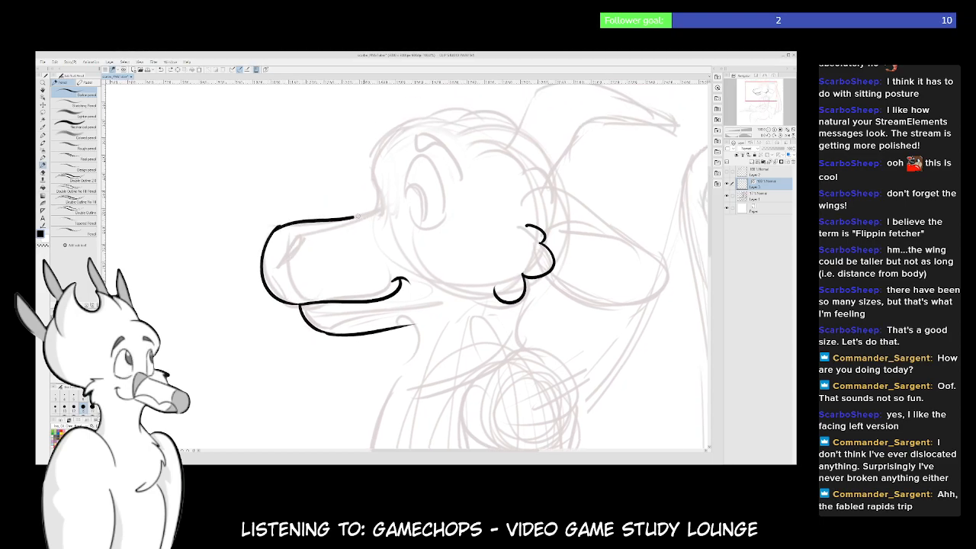
{"action": "key", "text": "ctrl+z"}
{"action": "left_click_drag", "start_coordinate": [273, 231], "coordinate": [374, 214]}
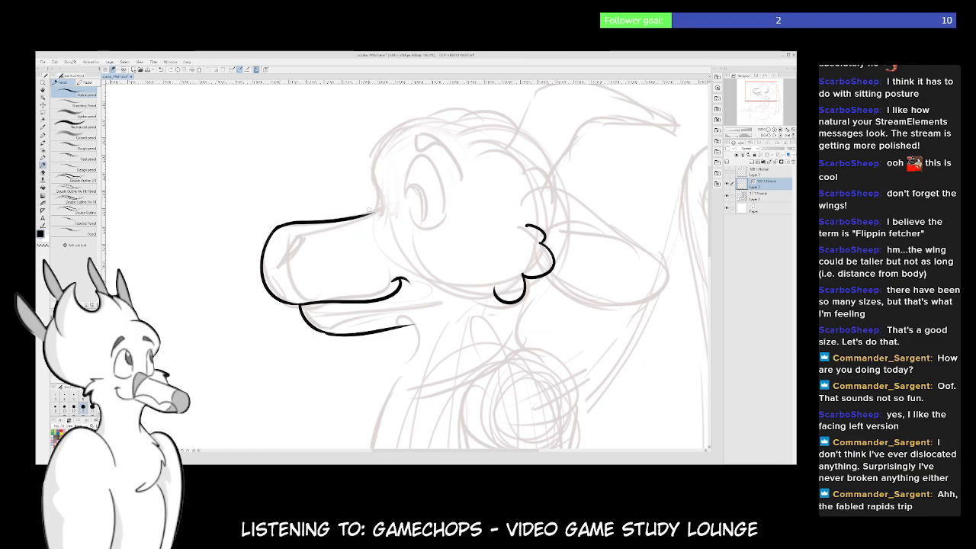
Ink the forehead curve above the muzzle and the slanted nostril on the nose
{"action": "mouse_move", "coordinate": [375, 170]}
{"action": "left_mouse_down"}
{"action": "mouse_move", "coordinate": [381, 200]}
{"action": "mouse_move", "coordinate": [434, 116]}
{"action": "left_mouse_up"}
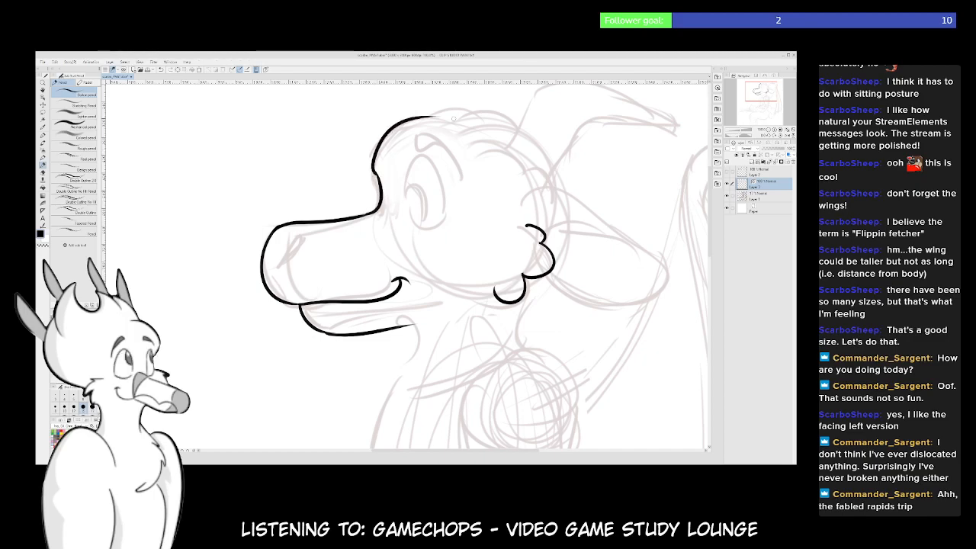
{"action": "left_click_drag", "start_coordinate": [428, 267], "coordinate": [349, 298]}
{"action": "key", "text": "ctrl+z"}
{"action": "left_click_drag", "start_coordinate": [298, 204], "coordinate": [354, 143]}
{"action": "left_click_drag", "start_coordinate": [400, 333], "coordinate": [416, 287]}
{"action": "left_click_drag", "start_coordinate": [215, 244], "coordinate": [227, 219]}
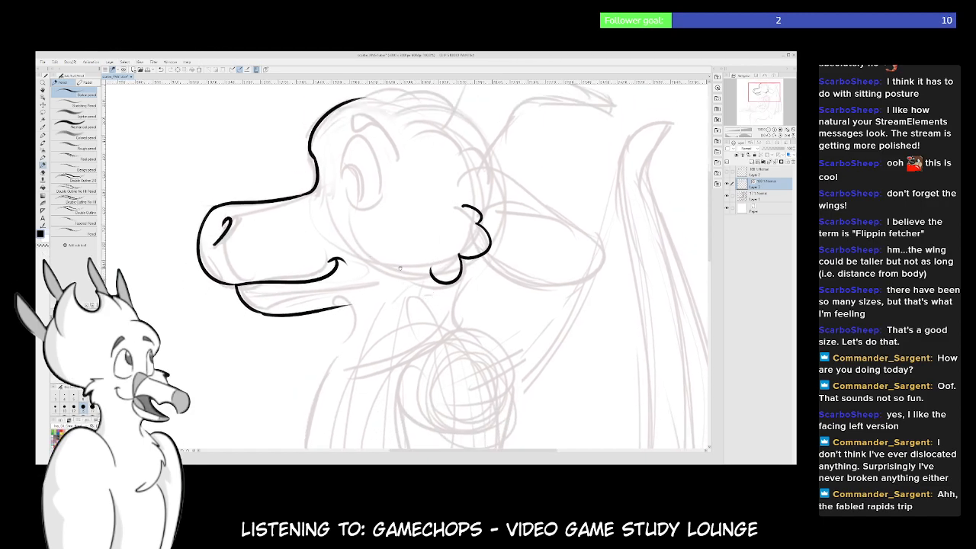
Ink the tall oval outline of the eye over the sketch
{"action": "left_click_drag", "start_coordinate": [412, 279], "coordinate": [476, 283]}
{"action": "key", "text": "ctrl+z"}
{"action": "left_click_drag", "start_coordinate": [273, 257], "coordinate": [296, 222]}
{"action": "mouse_move", "coordinate": [415, 357]}
{"action": "left_mouse_down"}
{"action": "mouse_move", "coordinate": [356, 353]}
{"action": "mouse_move", "coordinate": [367, 326]}
{"action": "left_mouse_up"}
{"action": "left_click", "coordinate": [340, 287]}
{"action": "key", "text": "Delete"}
{"action": "left_click_drag", "start_coordinate": [270, 288], "coordinate": [412, 276]}
{"action": "key", "text": "ctrl+z"}
{"action": "left_click_drag", "start_coordinate": [271, 287], "coordinate": [387, 280]}
{"action": "mouse_move", "coordinate": [462, 240]}
{"action": "left_mouse_down"}
{"action": "mouse_move", "coordinate": [442, 254]}
{"action": "mouse_move", "coordinate": [410, 320]}
{"action": "mouse_move", "coordinate": [433, 311]}
{"action": "left_mouse_up"}
{"action": "mouse_move", "coordinate": [369, 243]}
{"action": "left_mouse_down"}
{"action": "mouse_move", "coordinate": [368, 231]}
{"action": "mouse_move", "coordinate": [332, 244]}
{"action": "mouse_move", "coordinate": [362, 261]}
{"action": "mouse_move", "coordinate": [370, 243]}
{"action": "left_mouse_up"}
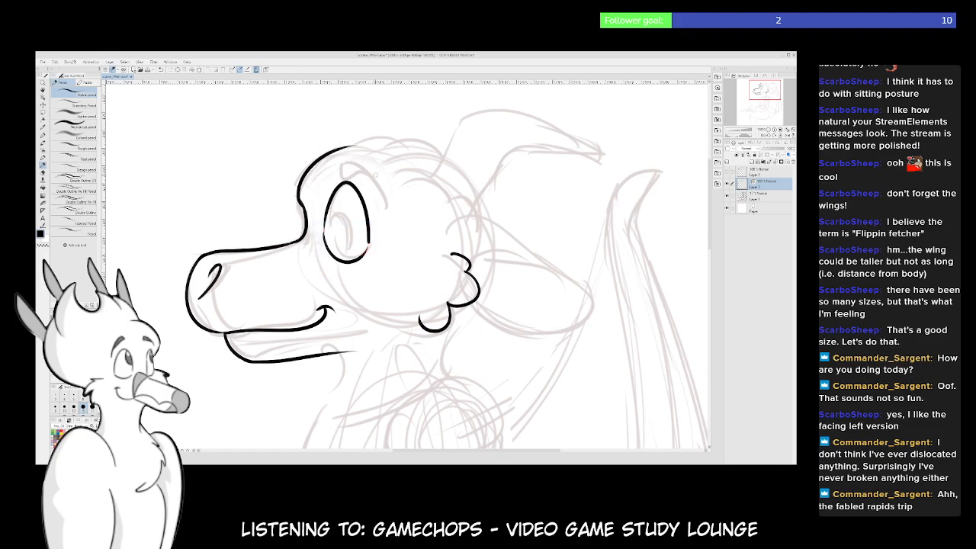
Ink the curved eyebrow arching over the eye
{"action": "mouse_move", "coordinate": [386, 211]}
{"action": "left_mouse_down"}
{"action": "mouse_move", "coordinate": [358, 155]}
{"action": "mouse_move", "coordinate": [344, 163]}
{"action": "mouse_move", "coordinate": [371, 171]}
{"action": "left_mouse_up"}
{"action": "mouse_move", "coordinate": [395, 253]}
{"action": "left_mouse_down"}
{"action": "mouse_move", "coordinate": [412, 183]}
{"action": "mouse_move", "coordinate": [416, 245]}
{"action": "left_mouse_up"}
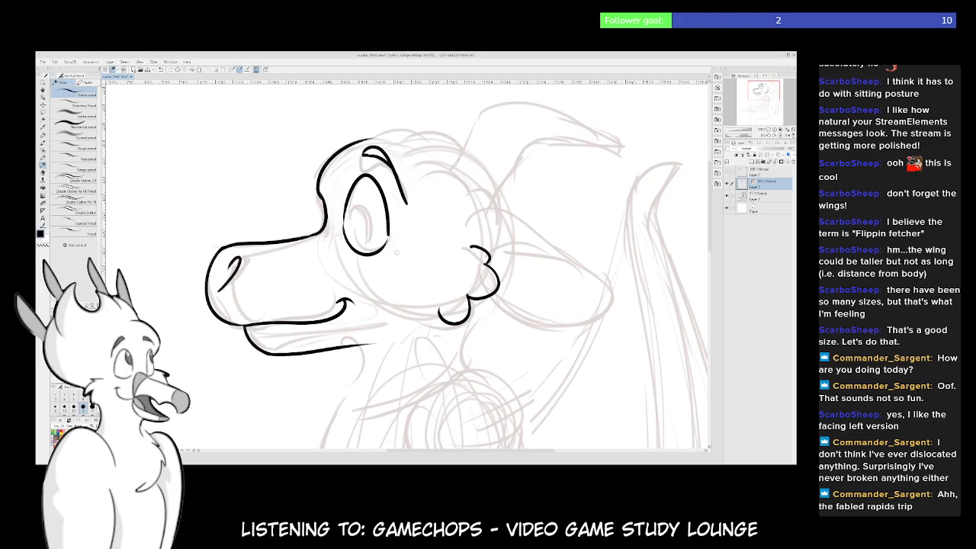
{"action": "mouse_move", "coordinate": [345, 217]}
{"action": "left_mouse_down"}
{"action": "mouse_move", "coordinate": [355, 200]}
{"action": "mouse_move", "coordinate": [353, 218]}
{"action": "left_mouse_up"}
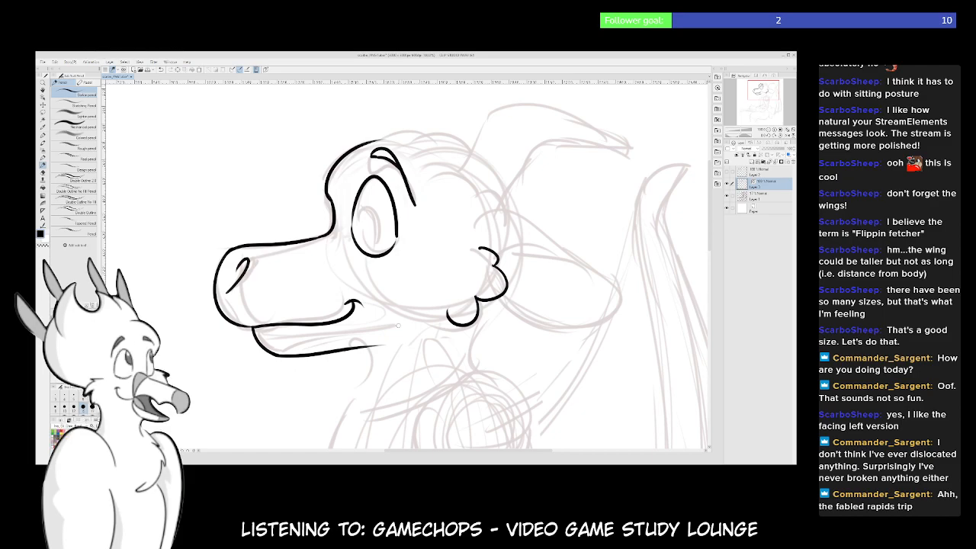
{"action": "mouse_move", "coordinate": [398, 326]}
{"action": "left_mouse_down"}
{"action": "mouse_move", "coordinate": [395, 345]}
{"action": "mouse_move", "coordinate": [351, 301]}
{"action": "mouse_move", "coordinate": [306, 203]}
{"action": "mouse_move", "coordinate": [371, 260]}
{"action": "left_mouse_up"}
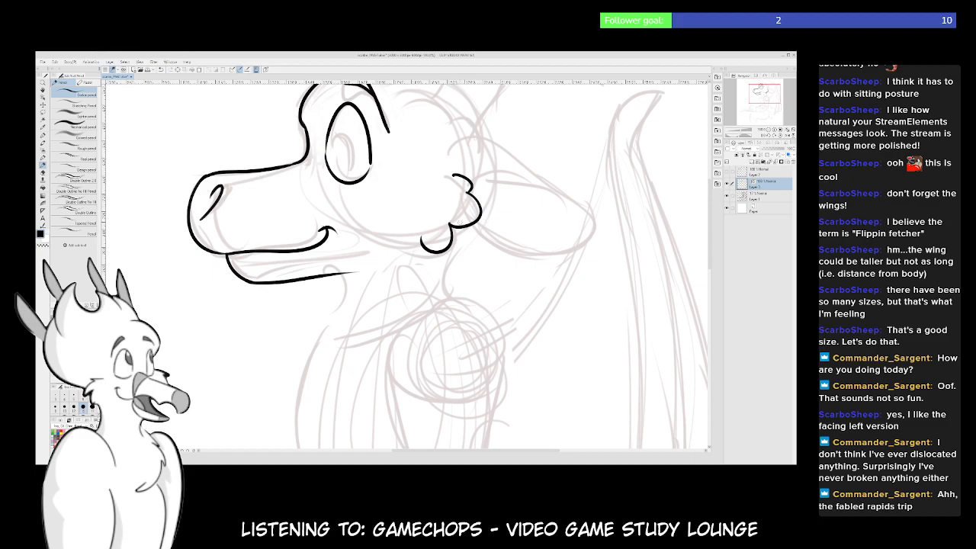
Ink the outer edge of the horn, rising from the back of the head
{"action": "key", "text": "e"}
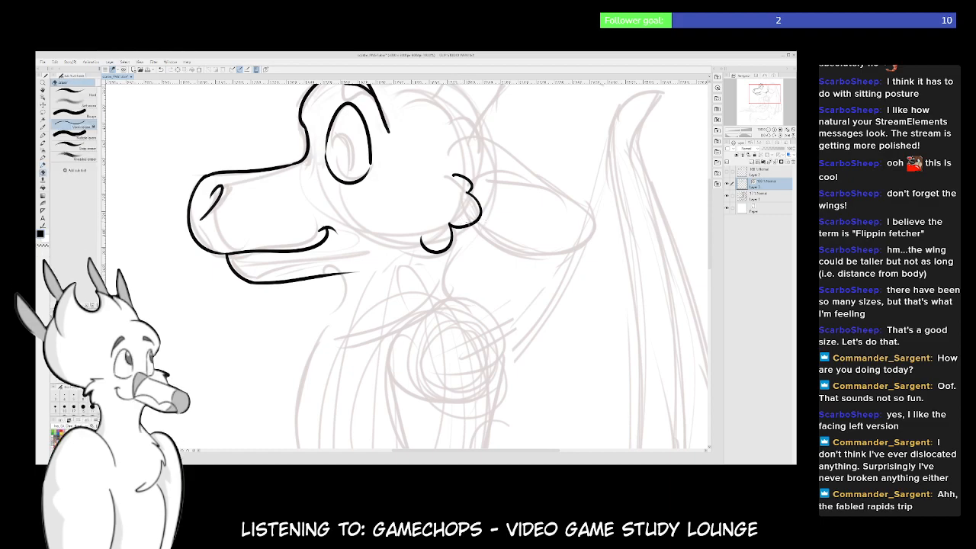
{"action": "key", "text": "o"}
{"action": "mouse_move", "coordinate": [485, 168]}
{"action": "left_mouse_down"}
{"action": "mouse_move", "coordinate": [427, 239]}
{"action": "mouse_move", "coordinate": [449, 260]}
{"action": "mouse_move", "coordinate": [450, 279]}
{"action": "mouse_move", "coordinate": [427, 252]}
{"action": "mouse_move", "coordinate": [494, 253]}
{"action": "mouse_move", "coordinate": [446, 313]}
{"action": "left_mouse_up"}
{"action": "key", "text": "p"}
{"action": "mouse_move", "coordinate": [380, 224]}
{"action": "left_mouse_down"}
{"action": "mouse_move", "coordinate": [412, 160]}
{"action": "mouse_move", "coordinate": [480, 165]}
{"action": "mouse_move", "coordinate": [551, 229]}
{"action": "left_mouse_up"}
{"action": "key", "text": "ctrl+z"}
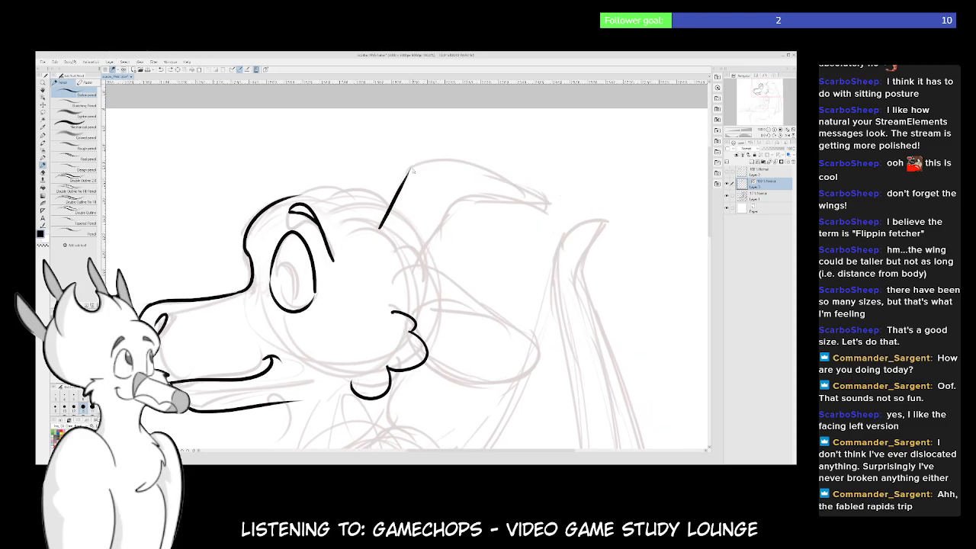
{"action": "mouse_move", "coordinate": [406, 172]}
{"action": "left_mouse_down"}
{"action": "mouse_move", "coordinate": [541, 204]}
{"action": "mouse_move", "coordinate": [508, 202]}
{"action": "mouse_move", "coordinate": [416, 260]}
{"action": "left_mouse_up"}
{"action": "key", "text": "ctrl+z"}
Ink the inner edge of the horn, curving back down to the head
{"action": "left_click_drag", "start_coordinate": [469, 196], "coordinate": [416, 259]}
{"action": "key", "text": "ctrl+z"}
{"action": "left_click_drag", "start_coordinate": [469, 197], "coordinate": [422, 250]}
{"action": "key", "text": "ctrl+z"}
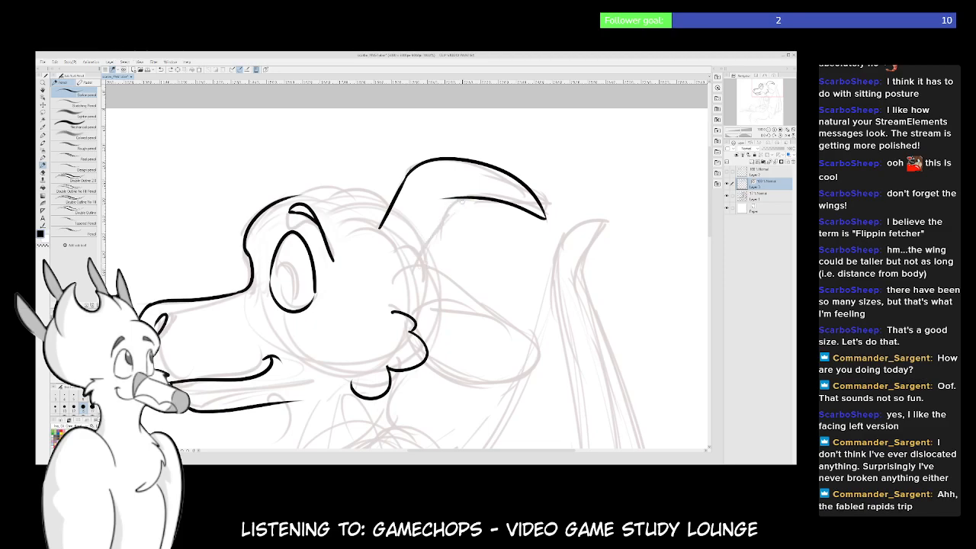
{"action": "left_click_drag", "start_coordinate": [467, 198], "coordinate": [424, 254]}
Ink small curls of hair around the base of the horn
{"action": "mouse_move", "coordinate": [353, 234]}
{"action": "left_mouse_down"}
{"action": "mouse_move", "coordinate": [389, 239]}
{"action": "mouse_move", "coordinate": [378, 241]}
{"action": "mouse_move", "coordinate": [413, 262]}
{"action": "mouse_move", "coordinate": [405, 258]}
{"action": "mouse_move", "coordinate": [431, 276]}
{"action": "left_mouse_up"}
{"action": "scroll", "coordinate": [421, 288], "scroll_direction": "down", "scroll_amount": 2}
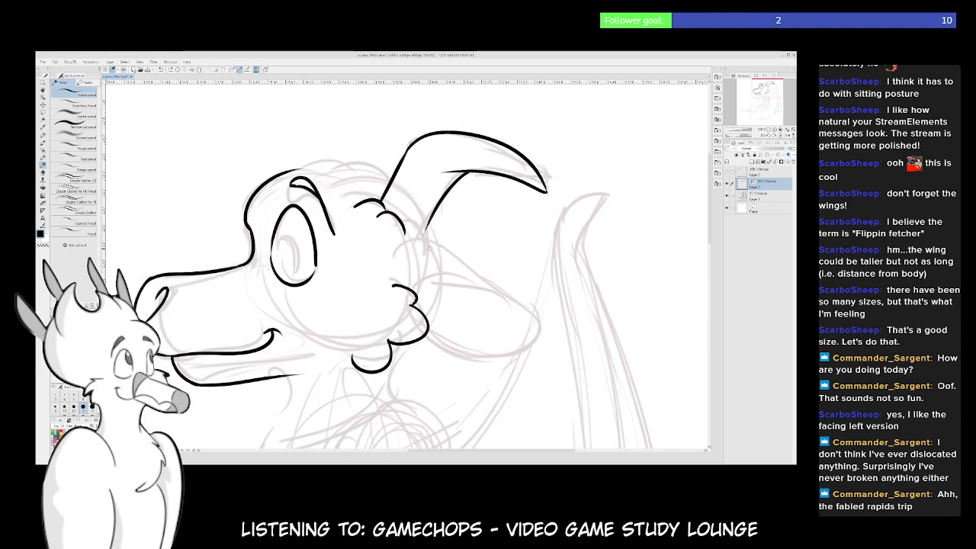
{"action": "left_click_drag", "start_coordinate": [430, 244], "coordinate": [401, 223]}
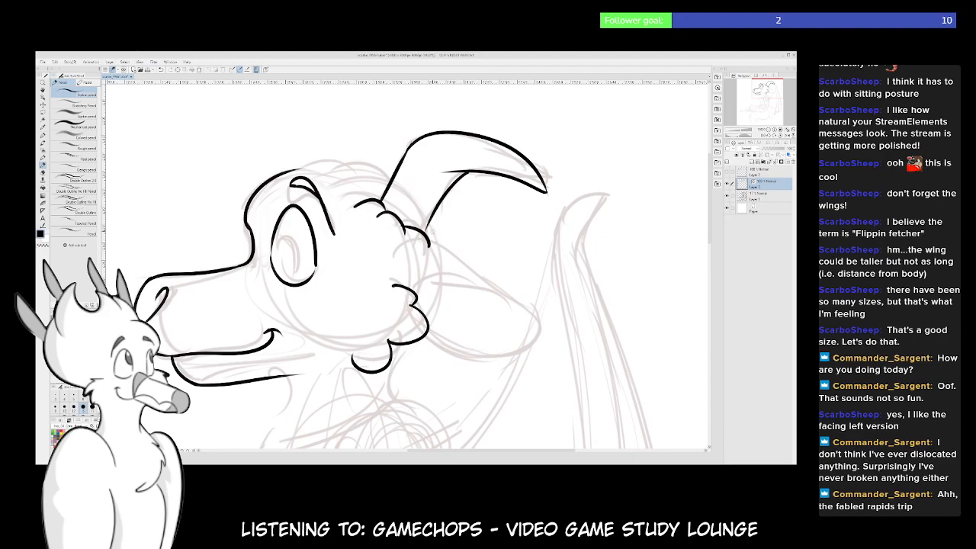
{"action": "mouse_move", "coordinate": [412, 238]}
{"action": "left_mouse_down"}
{"action": "mouse_move", "coordinate": [450, 262]}
{"action": "mouse_move", "coordinate": [478, 259]}
{"action": "left_mouse_up"}
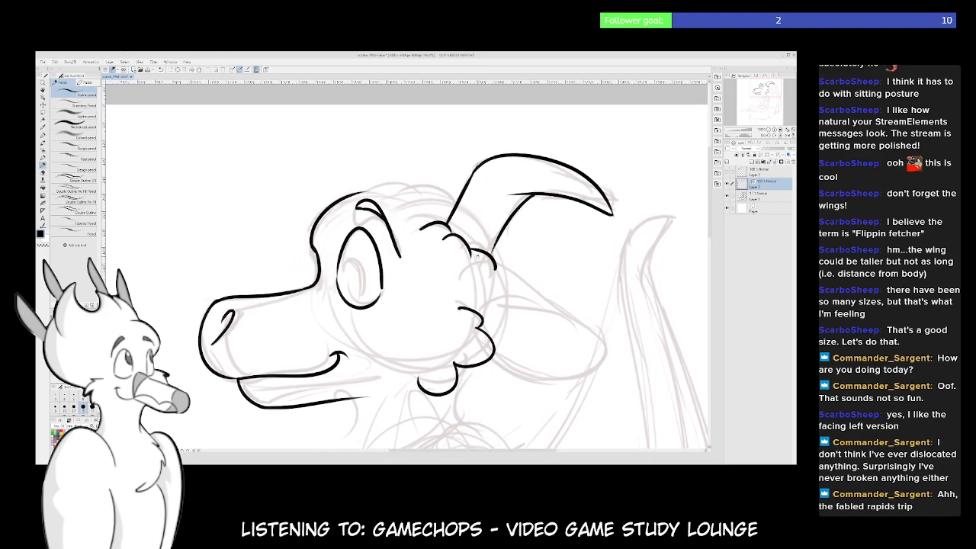
Ink the wavy hair along the top of the head and erase stray overlapping lines
{"action": "mouse_move", "coordinate": [359, 192]}
{"action": "left_mouse_down"}
{"action": "mouse_move", "coordinate": [402, 187]}
{"action": "mouse_move", "coordinate": [456, 199]}
{"action": "left_mouse_up"}
{"action": "key", "text": "ctrl+z"}
{"action": "key", "text": "e"}
{"action": "left_click_drag", "start_coordinate": [476, 329], "coordinate": [476, 217]}
{"action": "key", "text": "p"}
Ink the drooping ear's outline and inner fold behind the cheek fur, cleaning up overlaps with the eraser
{"action": "mouse_move", "coordinate": [597, 274]}
{"action": "left_mouse_down"}
{"action": "mouse_move", "coordinate": [556, 284]}
{"action": "mouse_move", "coordinate": [509, 261]}
{"action": "mouse_move", "coordinate": [537, 278]}
{"action": "left_mouse_up"}
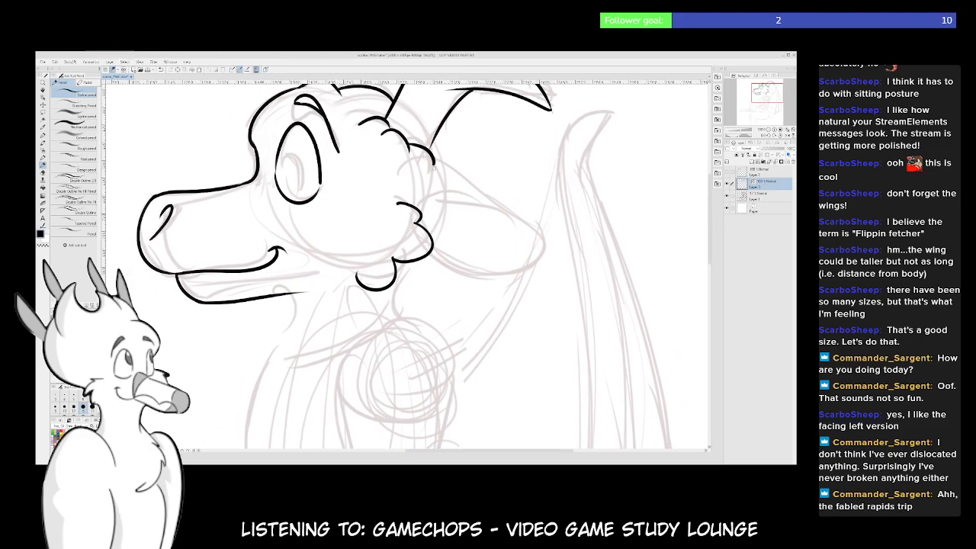
{"action": "mouse_move", "coordinate": [417, 165]}
{"action": "left_mouse_down"}
{"action": "mouse_move", "coordinate": [546, 260]}
{"action": "mouse_move", "coordinate": [418, 262]}
{"action": "left_mouse_up"}
{"action": "left_click_drag", "start_coordinate": [487, 248], "coordinate": [512, 313]}
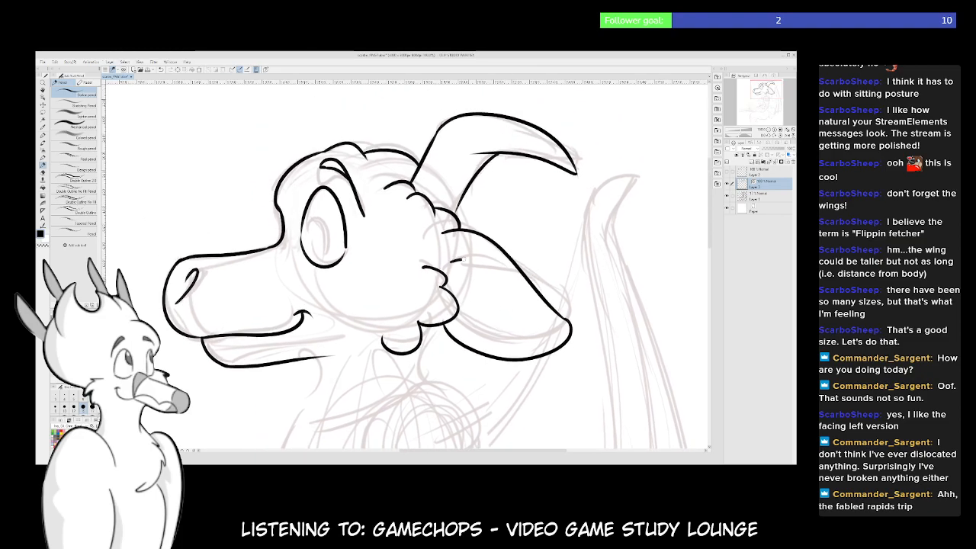
{"action": "mouse_move", "coordinate": [500, 351]}
{"action": "left_mouse_down"}
{"action": "mouse_move", "coordinate": [507, 260]}
{"action": "mouse_move", "coordinate": [514, 279]}
{"action": "left_mouse_up"}
{"action": "key", "text": "e"}
{"action": "mouse_move", "coordinate": [451, 246]}
{"action": "left_mouse_down"}
{"action": "mouse_move", "coordinate": [533, 341]}
{"action": "mouse_move", "coordinate": [519, 318]}
{"action": "left_mouse_up"}
{"action": "key", "text": "p"}
Ink the iris and pupil lines inside the eye, facing toward the muzzle
{"action": "left_click_drag", "start_coordinate": [402, 250], "coordinate": [418, 246]}
{"action": "left_click_drag", "start_coordinate": [358, 200], "coordinate": [373, 231]}
{"action": "key", "text": "ctrl+z"}
{"action": "mouse_move", "coordinate": [360, 197]}
{"action": "left_mouse_down"}
{"action": "mouse_move", "coordinate": [353, 208]}
{"action": "mouse_move", "coordinate": [372, 242]}
{"action": "left_mouse_up"}
{"action": "mouse_move", "coordinate": [441, 425]}
{"action": "left_mouse_down"}
{"action": "mouse_move", "coordinate": [491, 347]}
{"action": "mouse_move", "coordinate": [321, 377]}
{"action": "mouse_move", "coordinate": [369, 352]}
{"action": "mouse_move", "coordinate": [376, 426]}
{"action": "left_mouse_up"}
{"action": "mouse_move", "coordinate": [467, 276]}
{"action": "left_mouse_down"}
{"action": "mouse_move", "coordinate": [418, 338]}
{"action": "mouse_move", "coordinate": [540, 216]}
{"action": "left_mouse_up"}
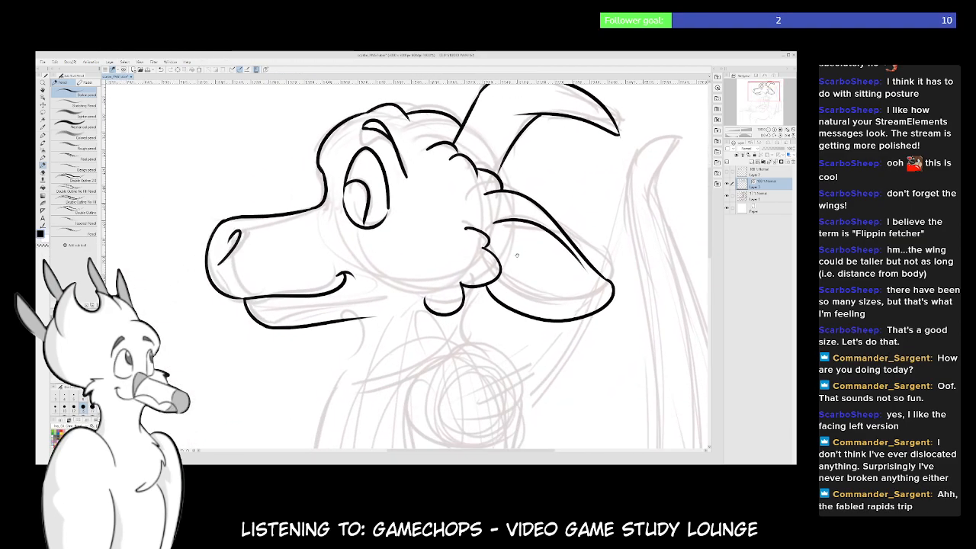
{"action": "mouse_move", "coordinate": [495, 300]}
{"action": "left_mouse_down"}
{"action": "mouse_move", "coordinate": [465, 302]}
{"action": "mouse_move", "coordinate": [450, 321]}
{"action": "mouse_move", "coordinate": [427, 274]}
{"action": "mouse_move", "coordinate": [441, 231]}
{"action": "mouse_move", "coordinate": [404, 164]}
{"action": "mouse_move", "coordinate": [454, 258]}
{"action": "mouse_move", "coordinate": [457, 294]}
{"action": "left_mouse_up"}
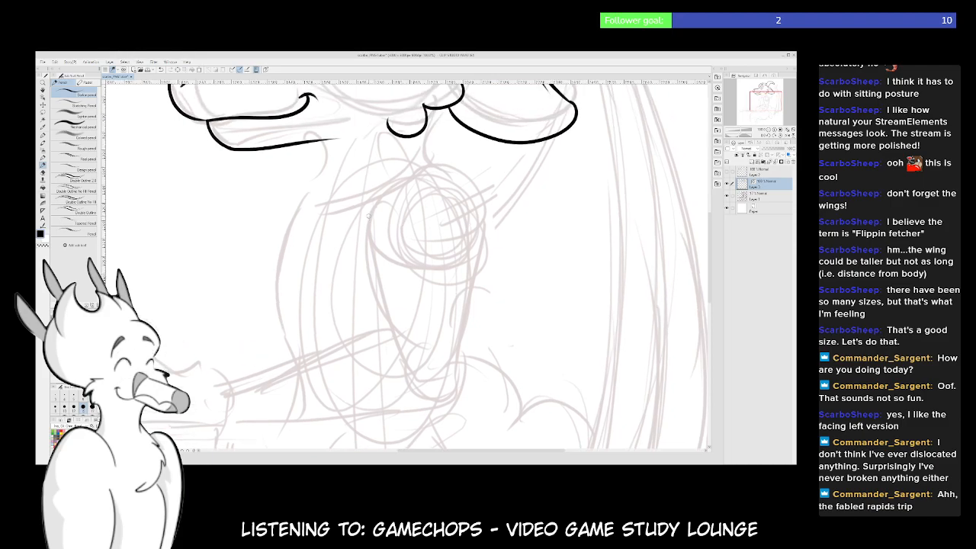
Ink the rounded shoulder and upper-arm outline over the sketch, including the curved lower edge of the sleeve shape
{"action": "left_click_drag", "start_coordinate": [379, 201], "coordinate": [477, 221]}
{"action": "key", "text": "ctrl+z"}
{"action": "mouse_move", "coordinate": [367, 230]}
{"action": "left_mouse_down"}
{"action": "mouse_move", "coordinate": [492, 256]}
{"action": "mouse_move", "coordinate": [479, 334]}
{"action": "left_mouse_up"}
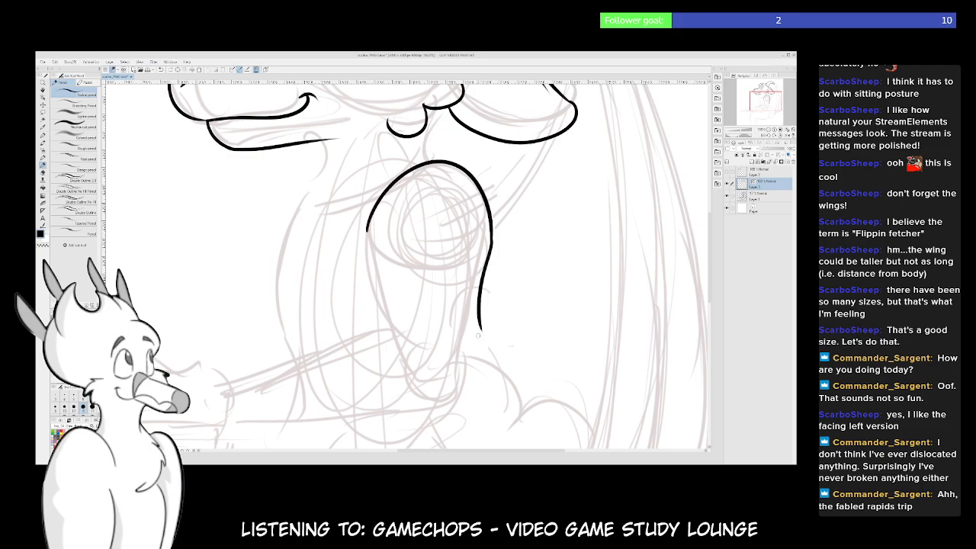
{"action": "key", "text": "ctrl+z"}
{"action": "mouse_move", "coordinate": [492, 233]}
{"action": "left_mouse_down"}
{"action": "mouse_move", "coordinate": [479, 329]}
{"action": "mouse_move", "coordinate": [428, 340]}
{"action": "mouse_move", "coordinate": [363, 299]}
{"action": "left_mouse_up"}
{"action": "key", "text": "ctrl+z"}
{"action": "mouse_move", "coordinate": [477, 331]}
{"action": "left_mouse_down"}
{"action": "mouse_move", "coordinate": [367, 304]}
{"action": "mouse_move", "coordinate": [372, 252]}
{"action": "left_mouse_up"}
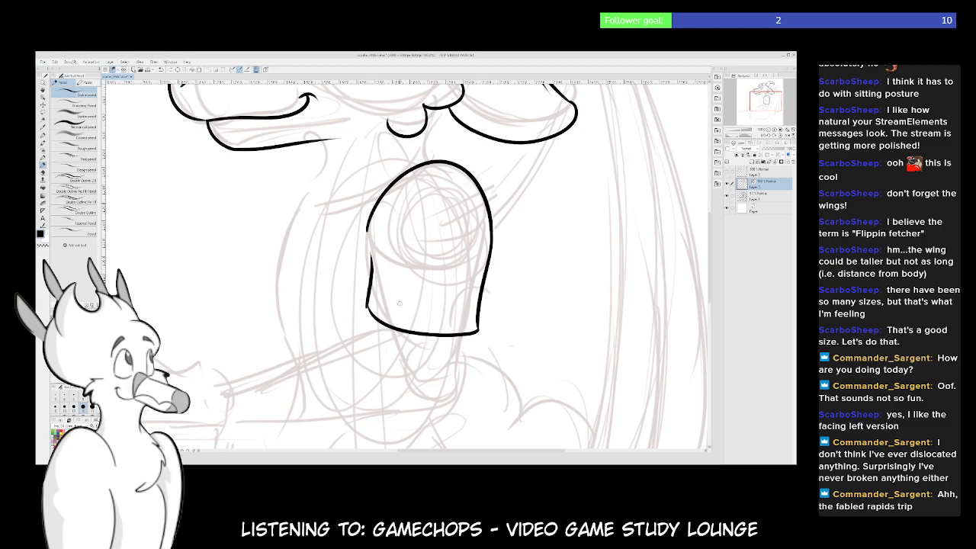
Ink the throat and fluffy chest fur from beneath the jaw to the shoulder, erasing overlapping line ends
{"action": "mouse_move", "coordinate": [537, 237]}
{"action": "left_mouse_down"}
{"action": "mouse_move", "coordinate": [514, 333]}
{"action": "mouse_move", "coordinate": [547, 379]}
{"action": "left_mouse_up"}
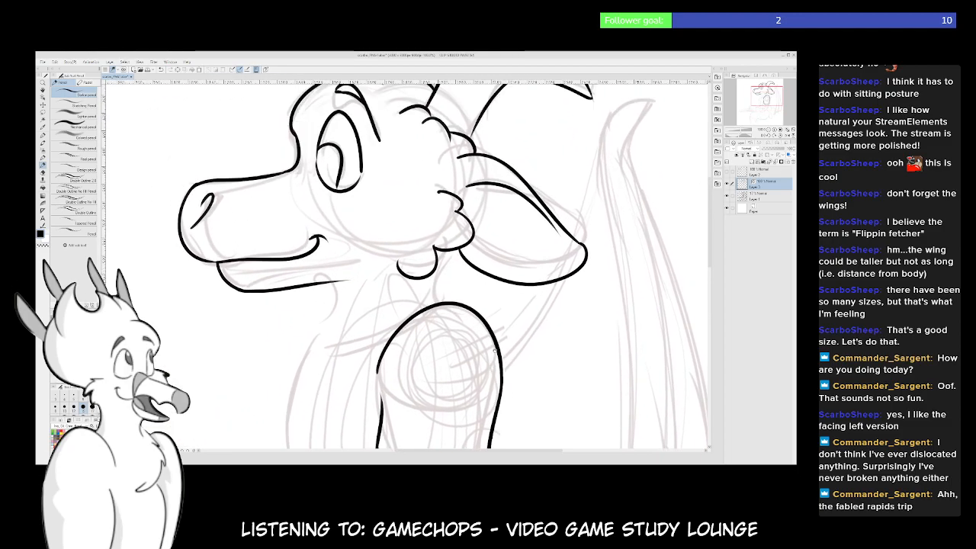
{"action": "mouse_move", "coordinate": [488, 258]}
{"action": "left_mouse_down"}
{"action": "mouse_move", "coordinate": [575, 236]}
{"action": "mouse_move", "coordinate": [568, 243]}
{"action": "left_mouse_up"}
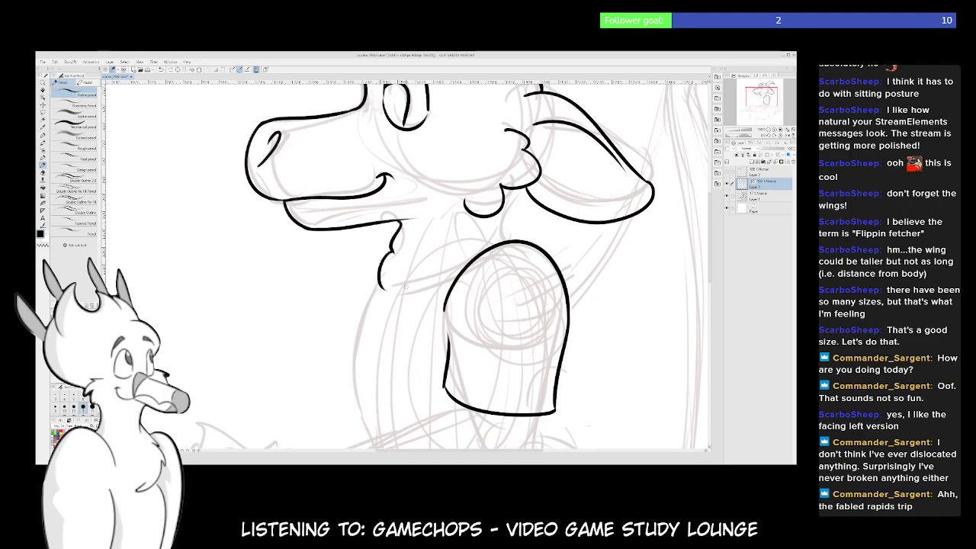
{"action": "mouse_move", "coordinate": [384, 284]}
{"action": "left_mouse_down"}
{"action": "mouse_move", "coordinate": [399, 291]}
{"action": "mouse_move", "coordinate": [479, 273]}
{"action": "left_mouse_up"}
{"action": "key", "text": "e"}
{"action": "left_click", "coordinate": [466, 280]}
{"action": "left_click_drag", "start_coordinate": [543, 261], "coordinate": [469, 311]}
{"action": "key", "text": "p"}
{"action": "mouse_move", "coordinate": [440, 252]}
{"action": "left_mouse_down"}
{"action": "mouse_move", "coordinate": [442, 299]}
{"action": "mouse_move", "coordinate": [498, 259]}
{"action": "left_mouse_up"}
{"action": "left_click_drag", "start_coordinate": [494, 206], "coordinate": [506, 282]}
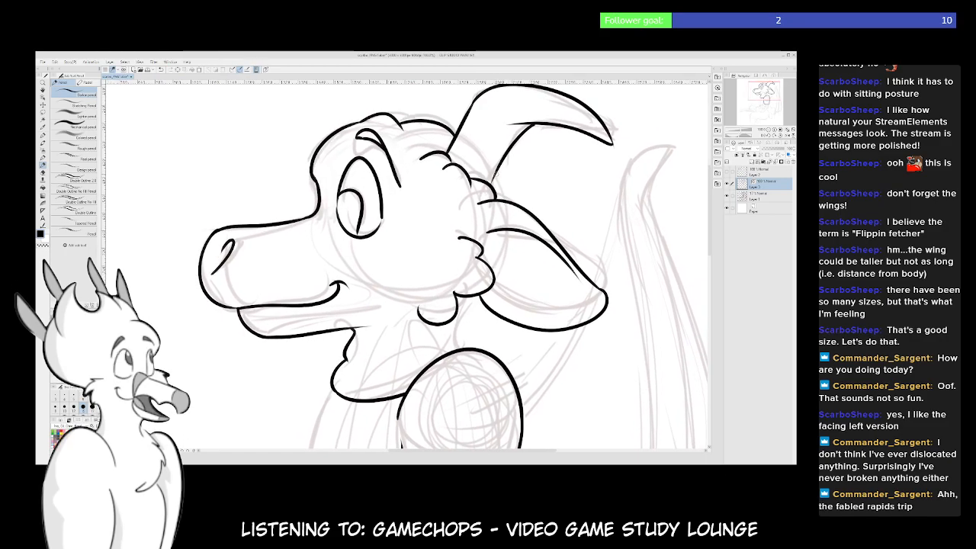
Delete the inked cheek fur strokes in front of the drooping ear
{"action": "mouse_move", "coordinate": [429, 298]}
{"action": "left_mouse_down"}
{"action": "mouse_move", "coordinate": [424, 234]}
{"action": "mouse_move", "coordinate": [438, 268]}
{"action": "left_mouse_up"}
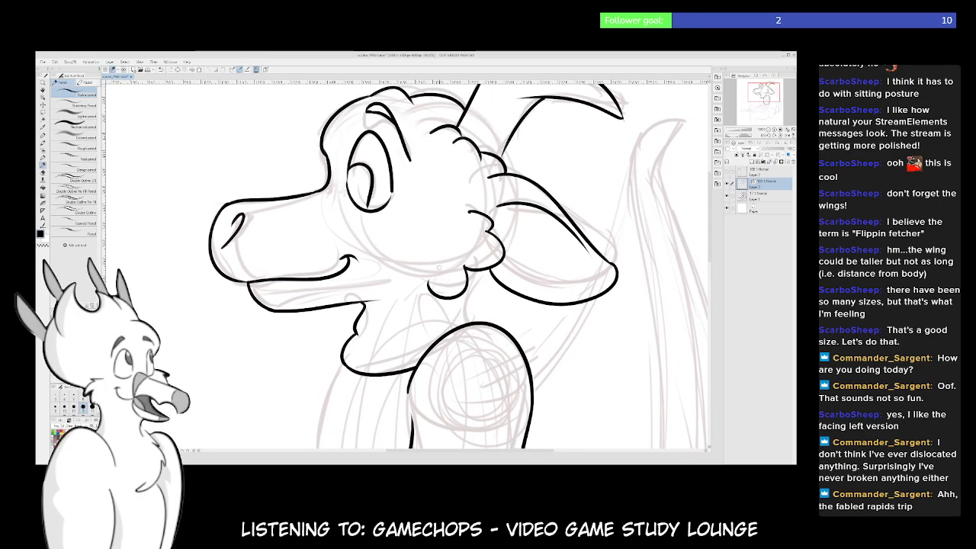
{"action": "left_click_drag", "start_coordinate": [440, 268], "coordinate": [386, 288]}
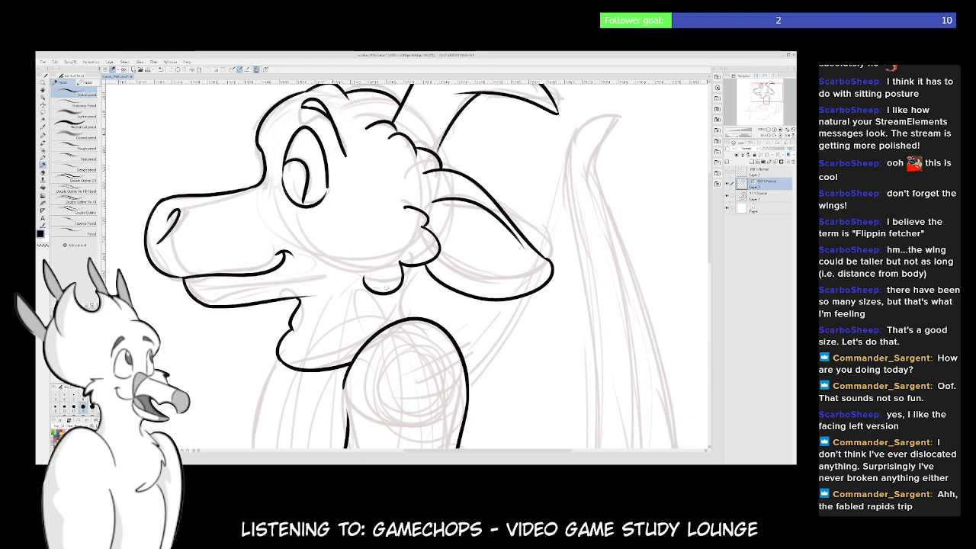
{"action": "key", "text": "o"}
{"action": "left_click", "coordinate": [426, 218]}
{"action": "left_click", "coordinate": [439, 247], "text": "shift"}
{"action": "left_click", "coordinate": [399, 284], "text": "shift"}
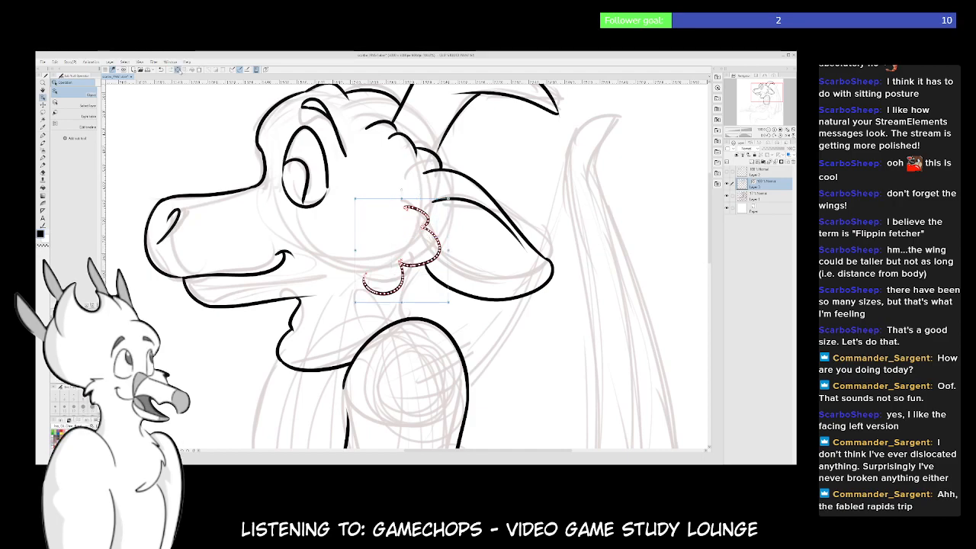
{"action": "key", "text": "Delete"}
{"action": "key", "text": "p"}
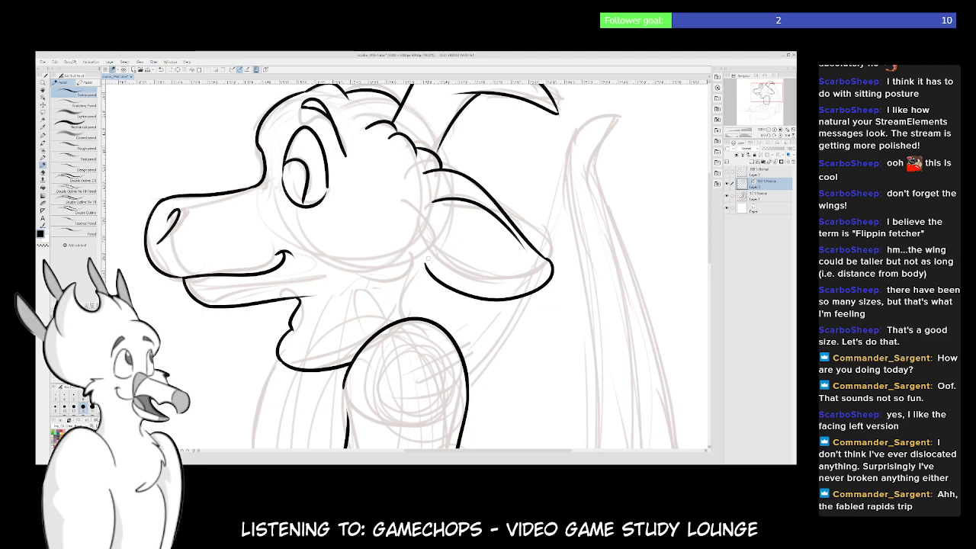
Try inking a new cheek fur shape, and undo it along with the deletion of the original strokes
{"action": "left_click_drag", "start_coordinate": [430, 227], "coordinate": [385, 302]}
{"action": "mouse_move", "coordinate": [386, 226]}
{"action": "left_mouse_down"}
{"action": "mouse_move", "coordinate": [391, 241]}
{"action": "mouse_move", "coordinate": [372, 281]}
{"action": "mouse_move", "coordinate": [338, 291]}
{"action": "left_mouse_up"}
{"action": "key", "text": "ctrl+z"}
{"action": "key", "text": "ctrl+z"}
{"action": "key", "text": "ctrl+z"}
{"action": "left_click_drag", "start_coordinate": [403, 296], "coordinate": [426, 262]}
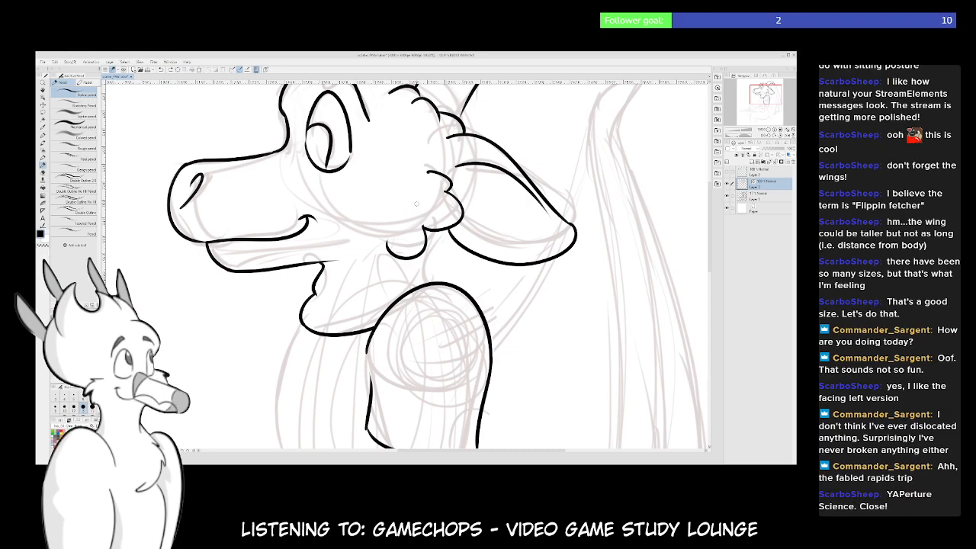
Try inking short fur curls down the back of the neck between the cheek fur and shoulder, and remove them
{"action": "left_click_drag", "start_coordinate": [416, 204], "coordinate": [385, 202]}
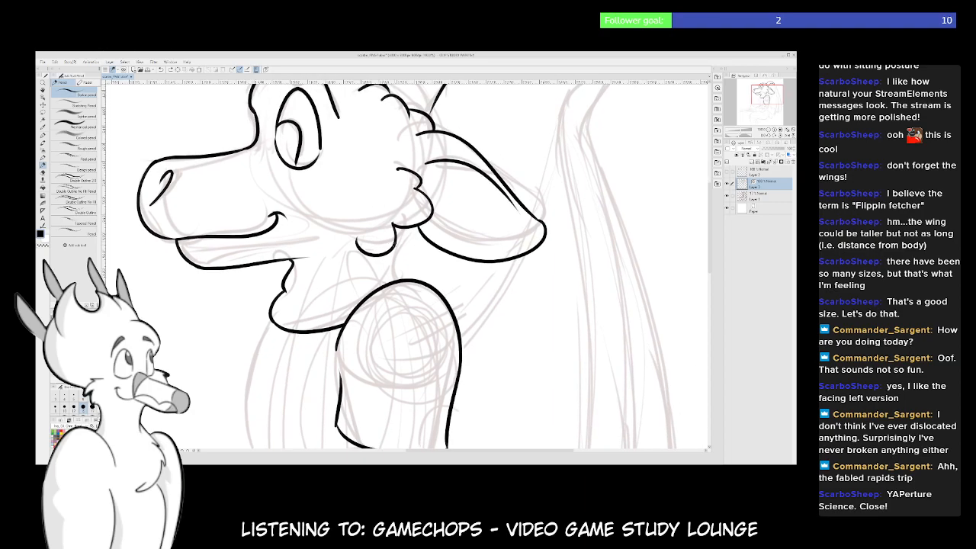
{"action": "left_click_drag", "start_coordinate": [405, 258], "coordinate": [381, 324]}
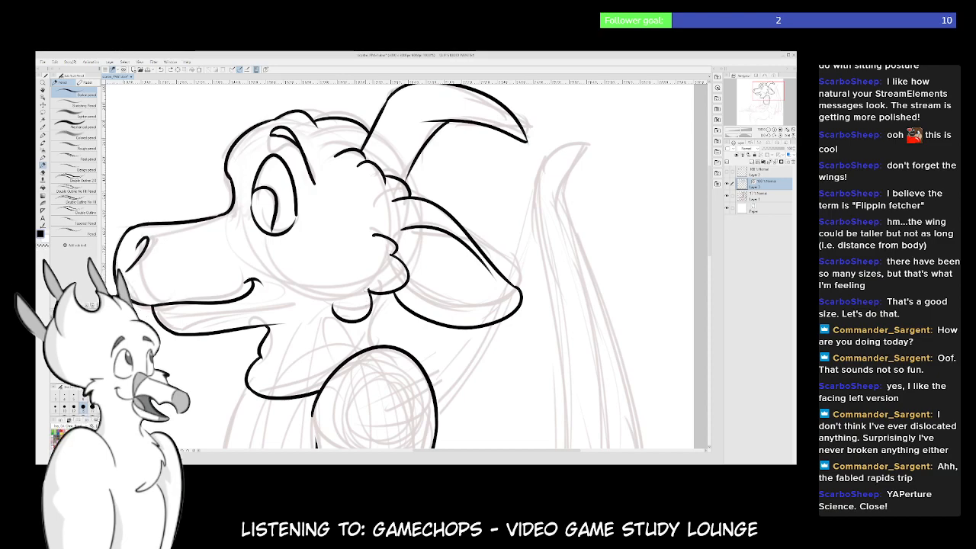
{"action": "left_click_drag", "start_coordinate": [383, 298], "coordinate": [384, 344]}
{"action": "key", "text": "ctrl+z"}
{"action": "key", "text": "ctrl+z"}
{"action": "mouse_move", "coordinate": [397, 302]}
{"action": "left_mouse_down"}
{"action": "mouse_move", "coordinate": [437, 260]}
{"action": "mouse_move", "coordinate": [418, 293]}
{"action": "left_mouse_up"}
{"action": "key", "text": "ctrl+z"}
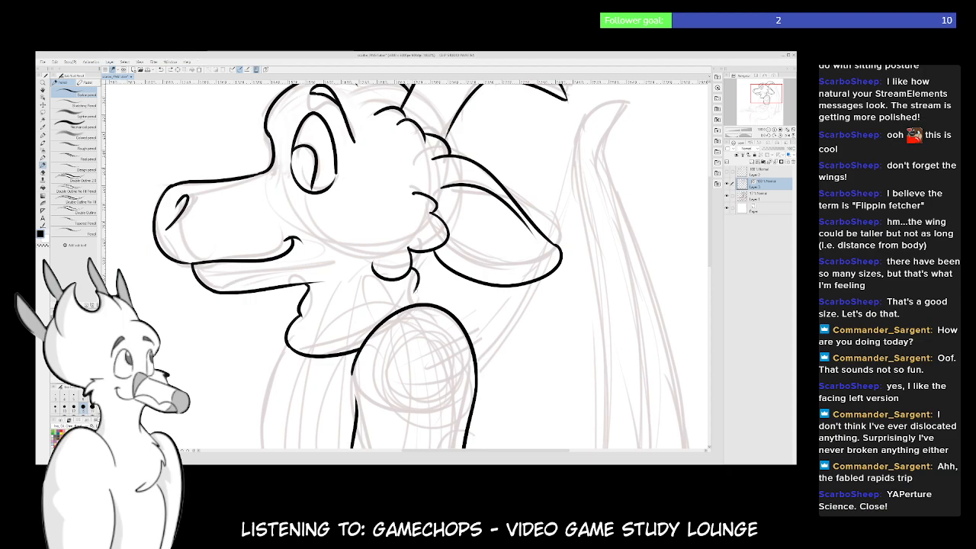
{"action": "key", "text": "e"}
{"action": "mouse_move", "coordinate": [472, 263]}
{"action": "left_mouse_down"}
{"action": "mouse_move", "coordinate": [413, 366]}
{"action": "mouse_move", "coordinate": [448, 225]}
{"action": "left_mouse_up"}
{"action": "scroll", "coordinate": [414, 366], "scroll_direction": "down", "scroll_amount": 3}
{"action": "scroll", "coordinate": [447, 225], "scroll_direction": "up", "scroll_amount": 8}
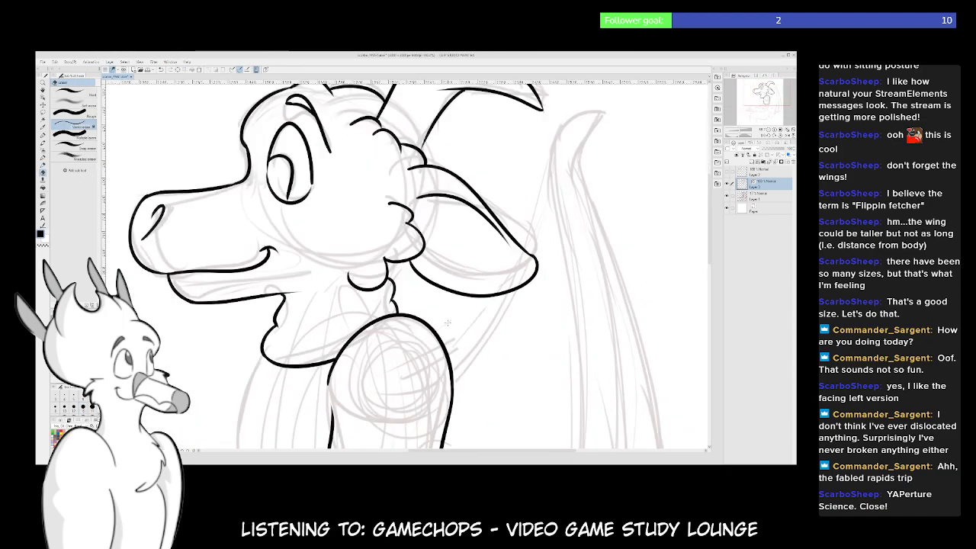
{"action": "left_click_drag", "start_coordinate": [402, 276], "coordinate": [432, 374]}
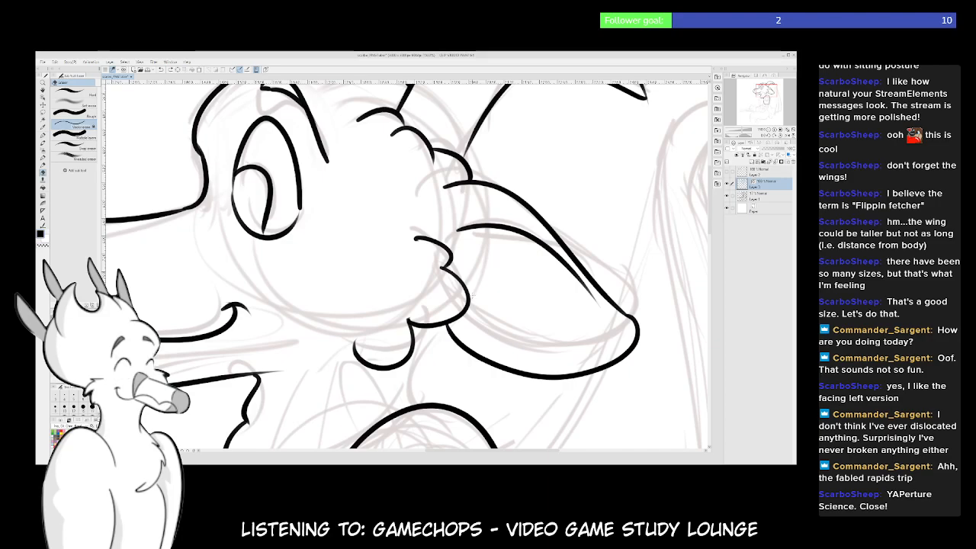
Select the curled cheek fur strokes in front of the ear and delete them
{"action": "key", "text": "m"}
{"action": "mouse_move", "coordinate": [439, 229]}
{"action": "left_mouse_down"}
{"action": "mouse_move", "coordinate": [462, 320]}
{"action": "mouse_move", "coordinate": [422, 313]}
{"action": "mouse_move", "coordinate": [397, 228]}
{"action": "left_mouse_up"}
{"action": "key", "text": "ctrl+t"}
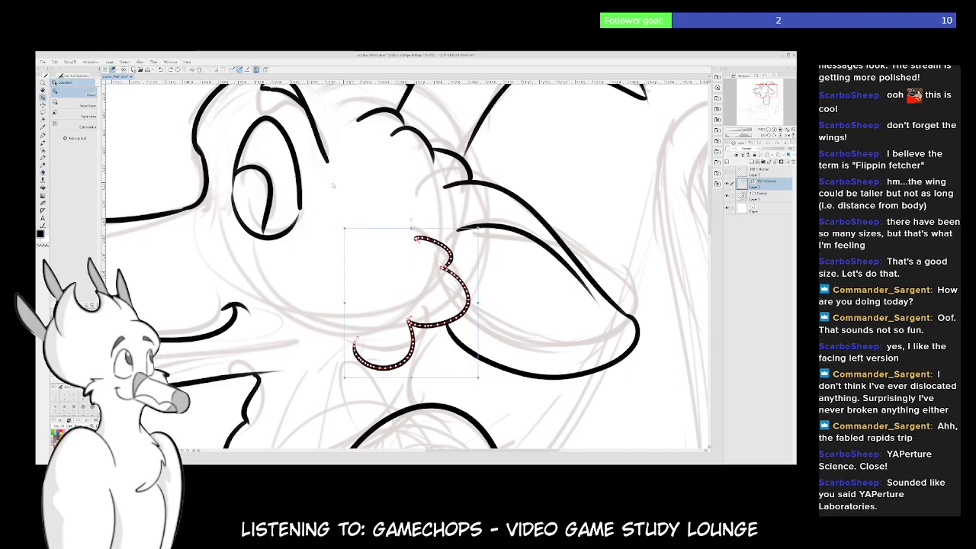
{"action": "key", "text": "Delete"}
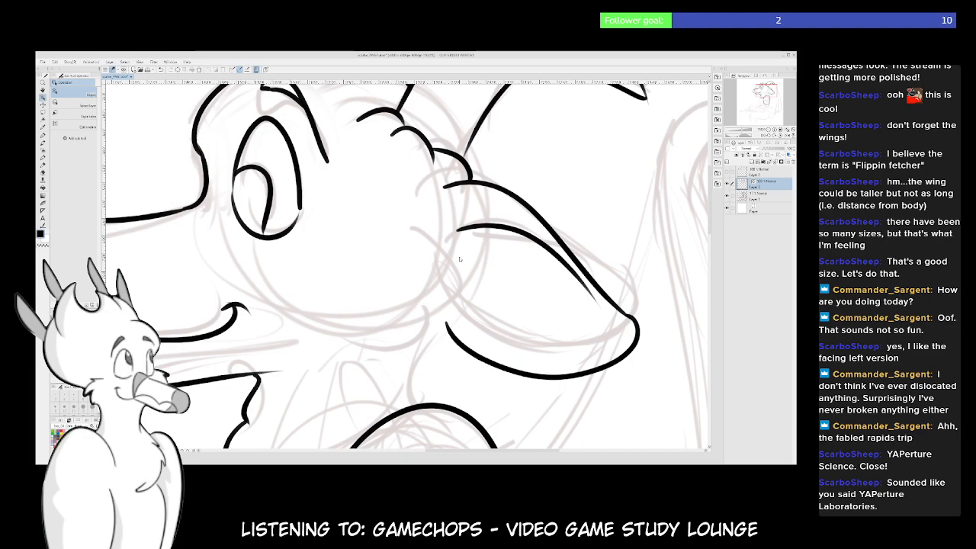
Select the drooping ear's upper edge, inner fold and lower outline strokes and delete them
{"action": "left_click_drag", "start_coordinate": [547, 179], "coordinate": [409, 323]}
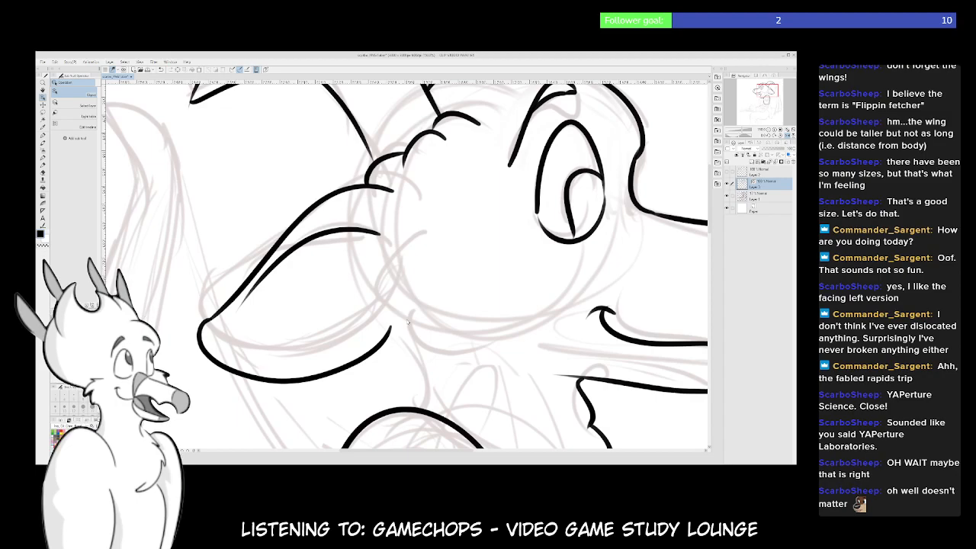
{"action": "left_click_drag", "start_coordinate": [408, 321], "coordinate": [393, 280]}
{"action": "scroll", "coordinate": [393, 280], "scroll_direction": "up", "scroll_amount": 2}
{"action": "scroll", "coordinate": [414, 259], "scroll_direction": "down", "scroll_amount": 2}
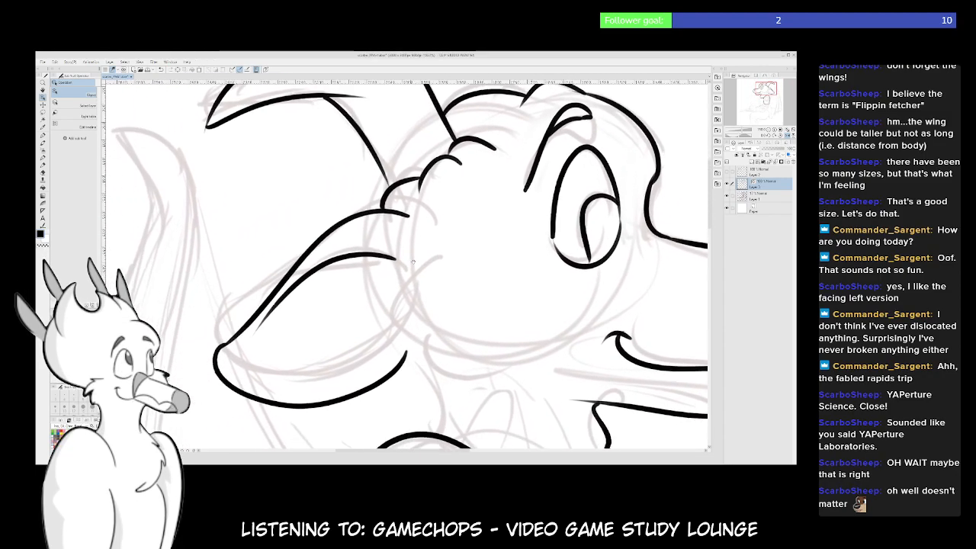
{"action": "left_click_drag", "start_coordinate": [221, 194], "coordinate": [391, 375]}
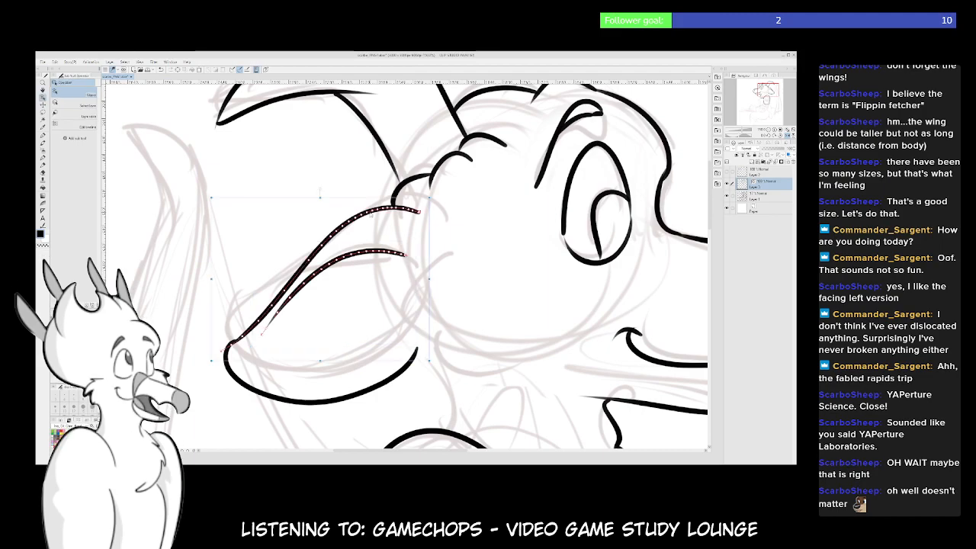
{"action": "left_click", "coordinate": [392, 375], "text": "shift"}
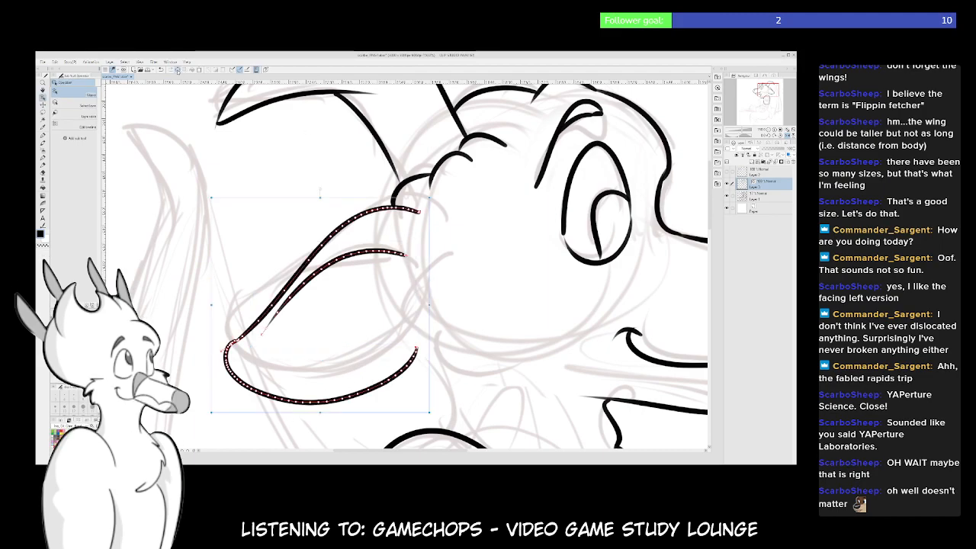
{"action": "key", "text": "Delete"}
{"action": "scroll", "coordinate": [370, 315], "scroll_direction": "down", "scroll_amount": 4}
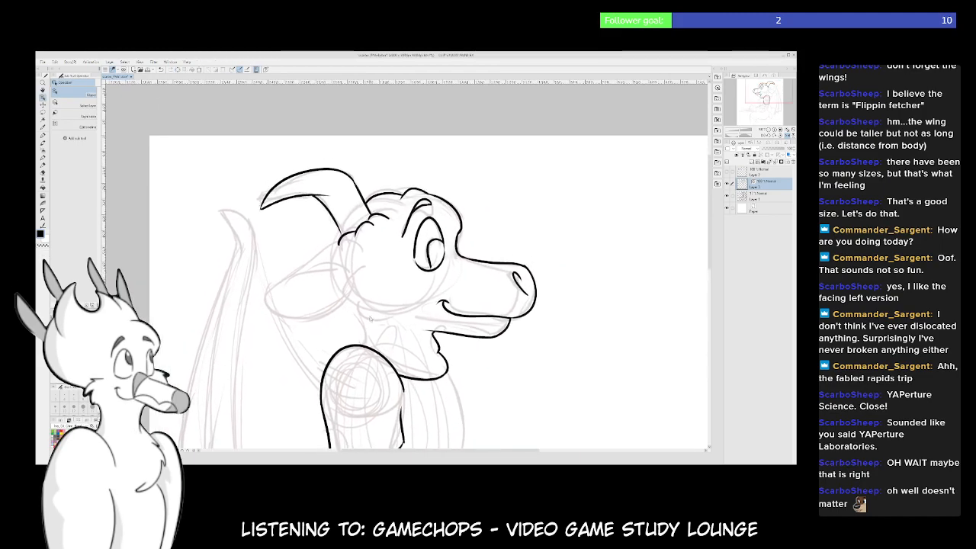
Delete the inked hair stroke on top of the head between the horn and the forehead curl
{"action": "scroll", "coordinate": [369, 315], "scroll_direction": "up", "scroll_amount": 3}
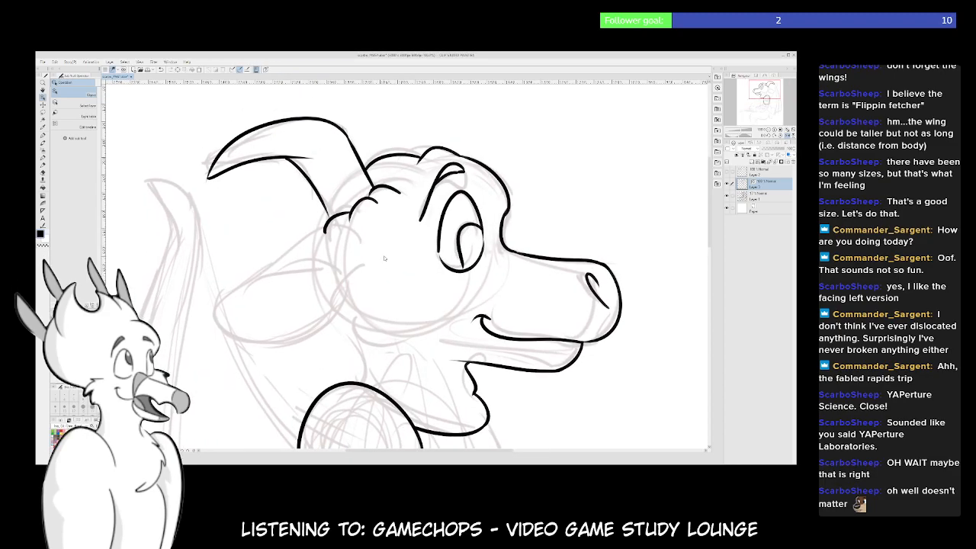
{"action": "left_click", "coordinate": [393, 156]}
{"action": "key", "text": "Delete"}
Add a layer above the sketch layer and draw blue guide lines for the head-top curls, back of the head and drooping ear
{"action": "left_click", "coordinate": [762, 196]}
{"action": "left_click", "coordinate": [753, 162]}
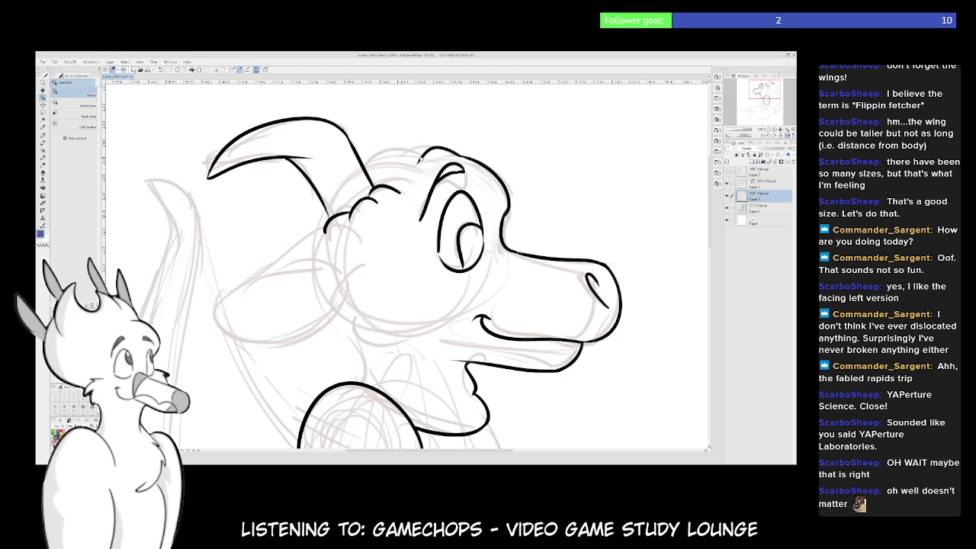
{"action": "key", "text": "p"}
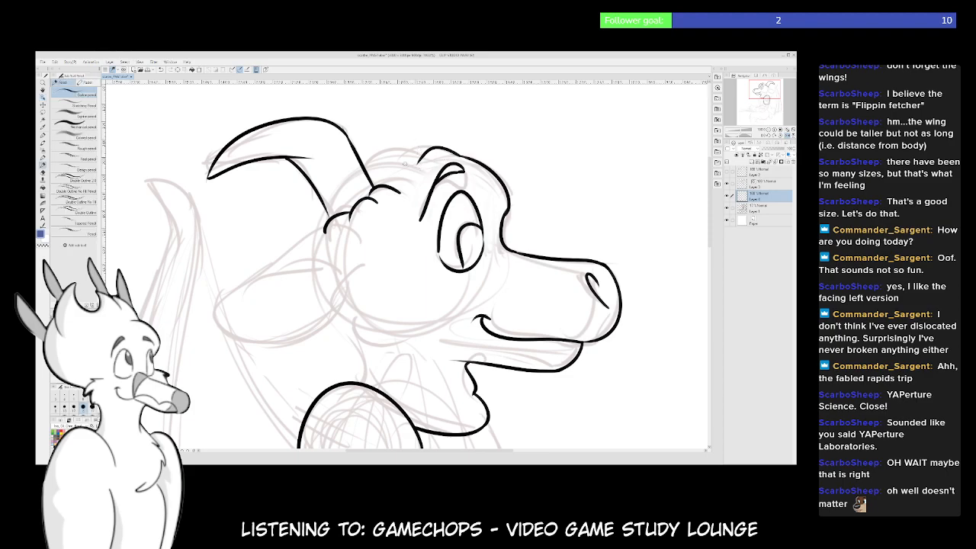
{"action": "left_click_drag", "start_coordinate": [387, 158], "coordinate": [429, 148]}
{"action": "mouse_move", "coordinate": [324, 200]}
{"action": "left_mouse_down"}
{"action": "mouse_move", "coordinate": [302, 249]}
{"action": "mouse_move", "coordinate": [222, 278]}
{"action": "left_mouse_up"}
{"action": "key", "text": "ctrl+z"}
{"action": "mouse_move", "coordinate": [321, 250]}
{"action": "left_mouse_down"}
{"action": "mouse_move", "coordinate": [214, 273]}
{"action": "mouse_move", "coordinate": [261, 343]}
{"action": "mouse_move", "coordinate": [334, 312]}
{"action": "left_mouse_up"}
{"action": "key", "text": "ctrl+z"}
{"action": "key", "text": "ctrl+z"}
{"action": "mouse_move", "coordinate": [313, 242]}
{"action": "left_mouse_down"}
{"action": "mouse_move", "coordinate": [277, 255]}
{"action": "mouse_move", "coordinate": [222, 310]}
{"action": "mouse_move", "coordinate": [303, 332]}
{"action": "mouse_move", "coordinate": [268, 353]}
{"action": "mouse_move", "coordinate": [337, 309]}
{"action": "left_mouse_up"}
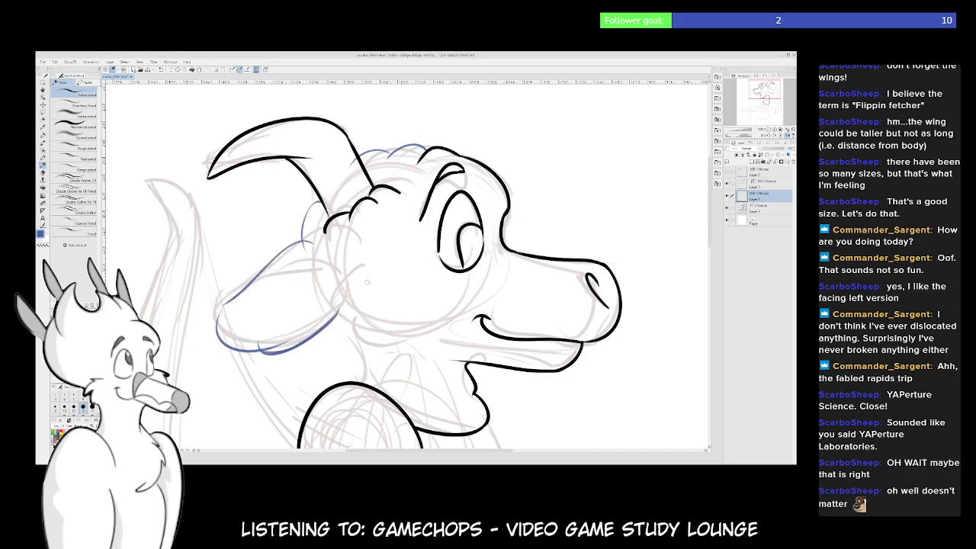
Sketch blue guide lines for the back of the neck, its small fur tuft and the curled cheek fur
{"action": "left_click_drag", "start_coordinate": [366, 275], "coordinate": [327, 207]}
{"action": "left_click_drag", "start_coordinate": [298, 262], "coordinate": [358, 281]}
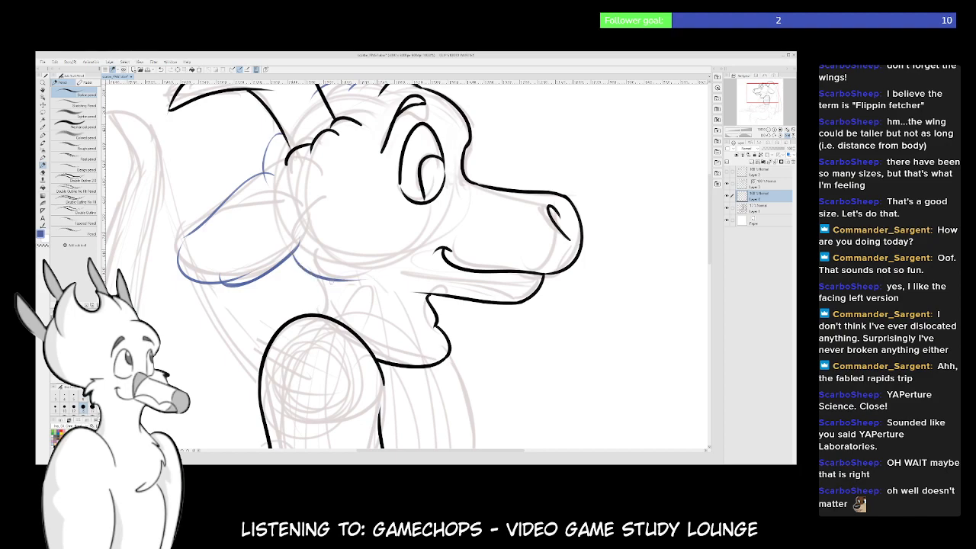
{"action": "key", "text": "ctrl+z"}
{"action": "key", "text": "ctrl+z"}
{"action": "mouse_move", "coordinate": [297, 253]}
{"action": "left_mouse_down"}
{"action": "mouse_move", "coordinate": [334, 293]}
{"action": "mouse_move", "coordinate": [320, 313]}
{"action": "left_mouse_up"}
{"action": "left_click_drag", "start_coordinate": [331, 223], "coordinate": [338, 255]}
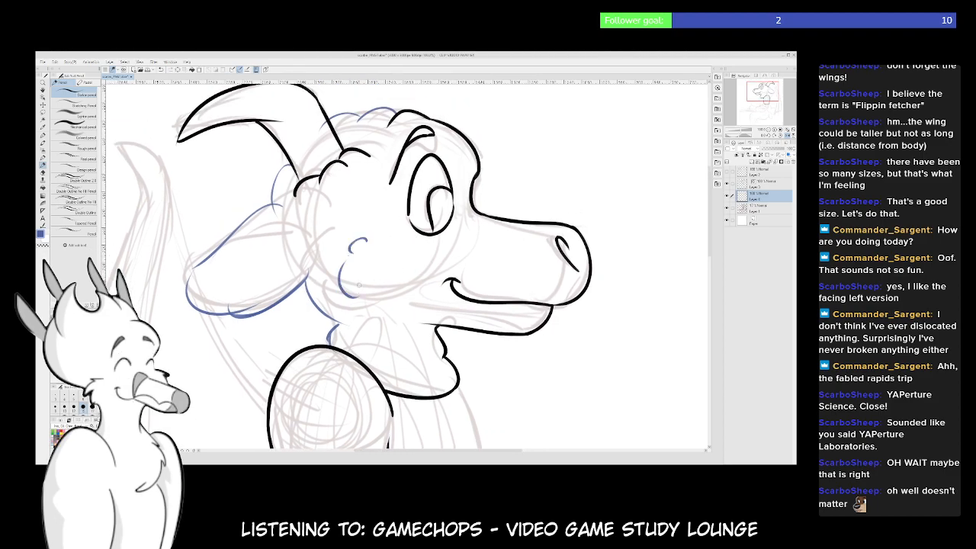
{"action": "mouse_move", "coordinate": [353, 249]}
{"action": "left_mouse_down"}
{"action": "mouse_move", "coordinate": [335, 283]}
{"action": "mouse_move", "coordinate": [348, 318]}
{"action": "left_mouse_up"}
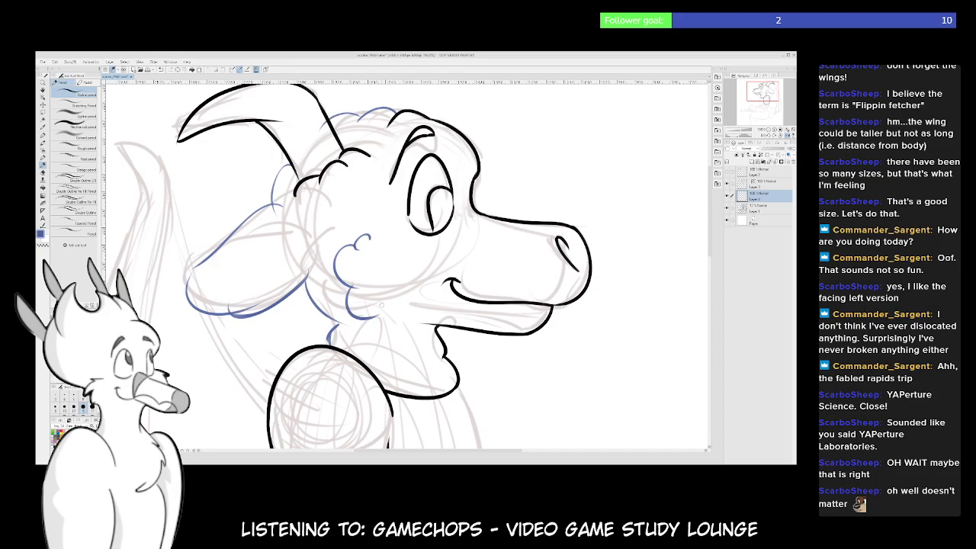
{"action": "mouse_move", "coordinate": [409, 410]}
{"action": "left_mouse_down"}
{"action": "mouse_move", "coordinate": [408, 400]}
{"action": "mouse_move", "coordinate": [366, 416]}
{"action": "mouse_move", "coordinate": [387, 414]}
{"action": "left_mouse_up"}
{"action": "mouse_move", "coordinate": [375, 377]}
{"action": "left_mouse_down"}
{"action": "mouse_move", "coordinate": [364, 380]}
{"action": "mouse_move", "coordinate": [372, 355]}
{"action": "left_mouse_up"}
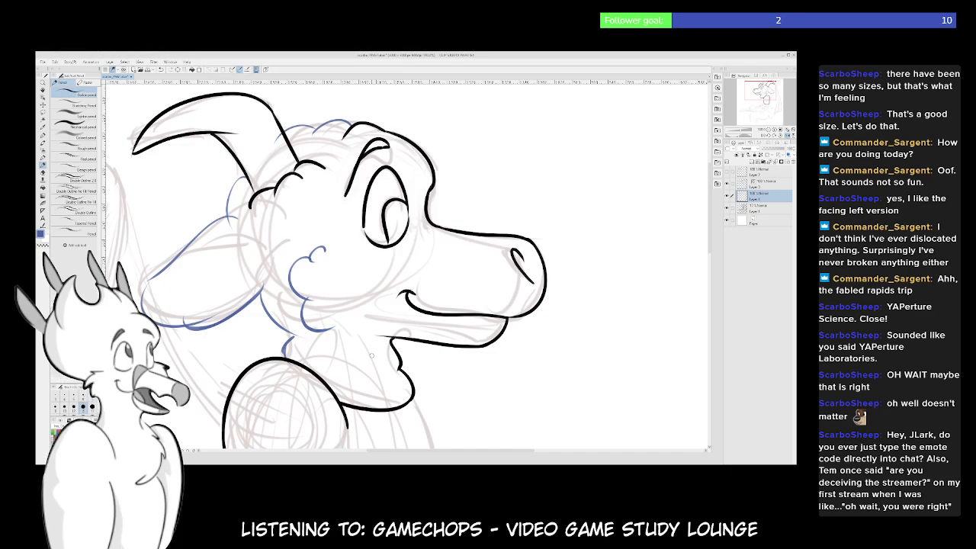
Lower the opacity of the blue guide layer and make the ink line layer active
{"action": "left_click_drag", "start_coordinate": [372, 356], "coordinate": [425, 322]}
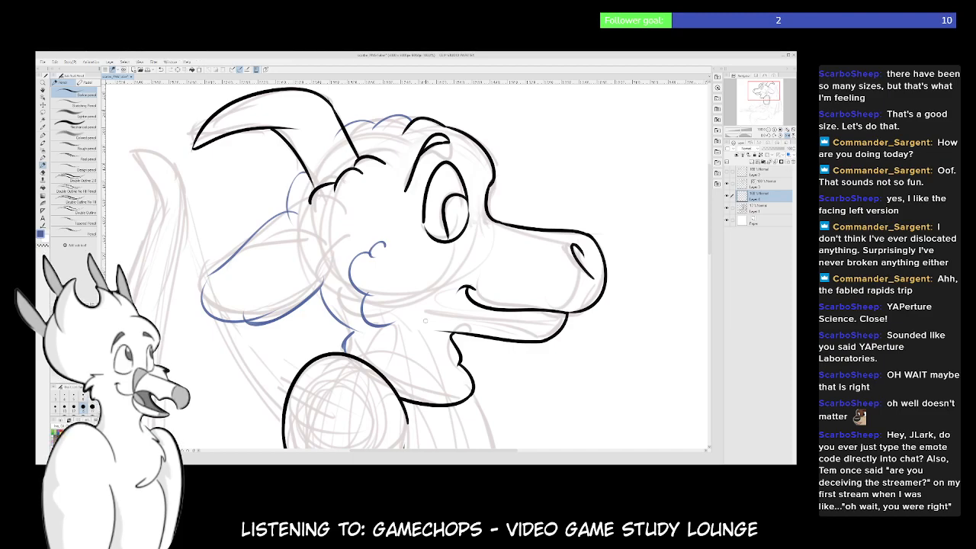
{"action": "left_click_drag", "start_coordinate": [786, 149], "coordinate": [772, 149]}
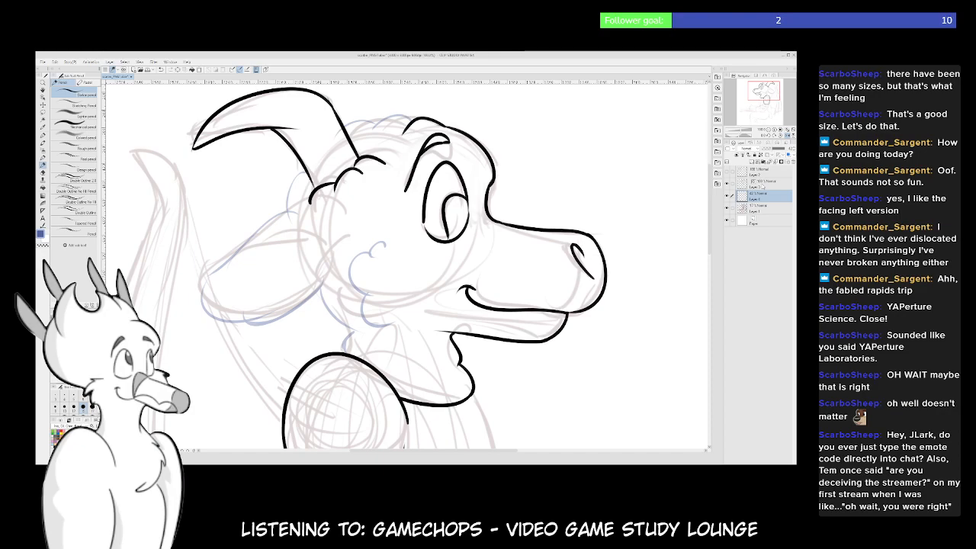
{"action": "left_click", "coordinate": [763, 183]}
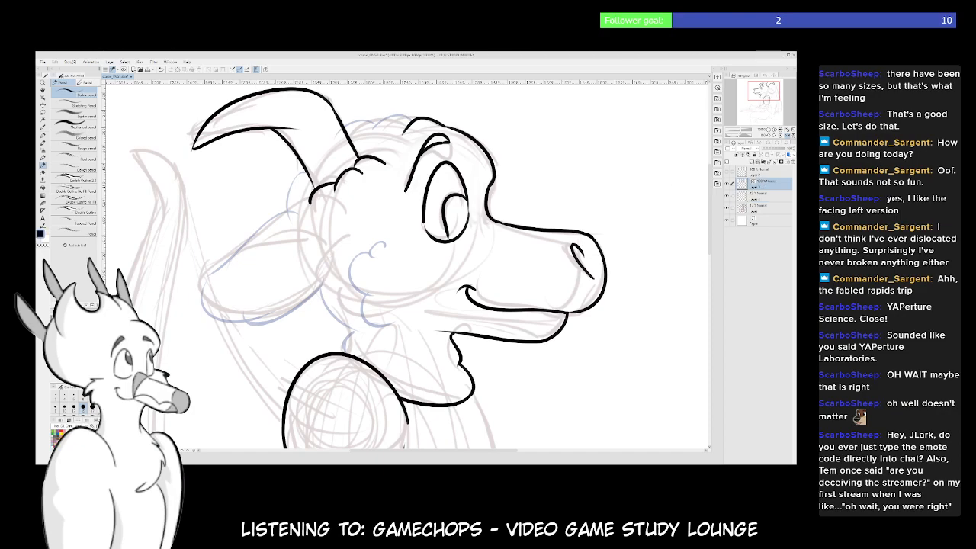
Ink the hair curls along the top of the head and the curved back of the head behind the horn
{"action": "left_click_drag", "start_coordinate": [407, 220], "coordinate": [466, 281]}
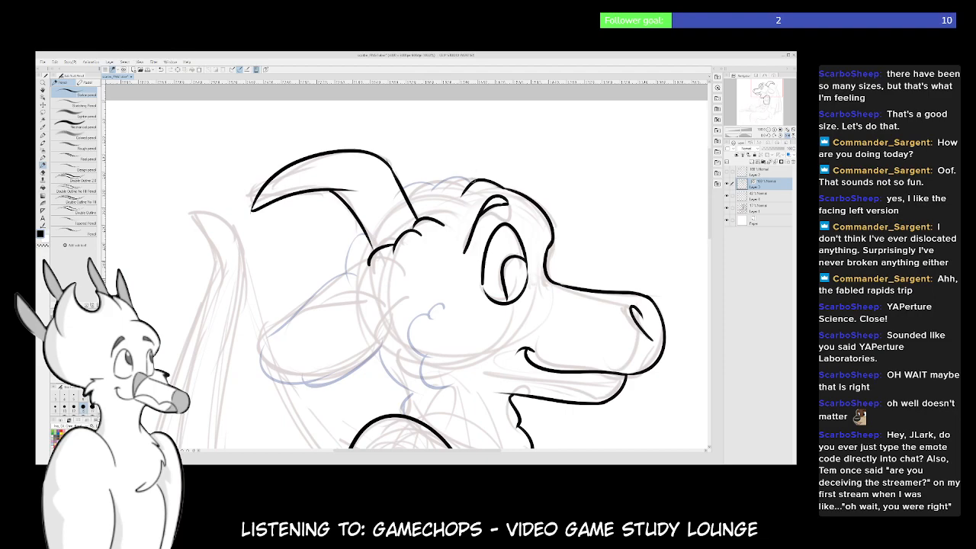
{"action": "left_click_drag", "start_coordinate": [435, 189], "coordinate": [467, 180]}
{"action": "left_click_drag", "start_coordinate": [388, 185], "coordinate": [435, 181]}
{"action": "left_click_drag", "start_coordinate": [364, 224], "coordinate": [339, 286]}
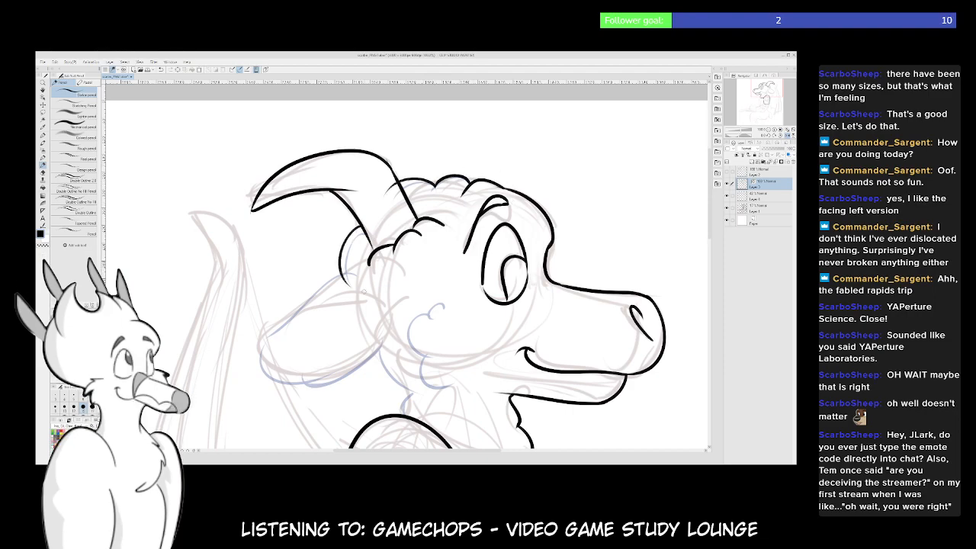
Ink the outline of the drooping ear, tidy the overlap at its upper end, and add the small curl above it
{"action": "left_click_drag", "start_coordinate": [406, 299], "coordinate": [418, 189]}
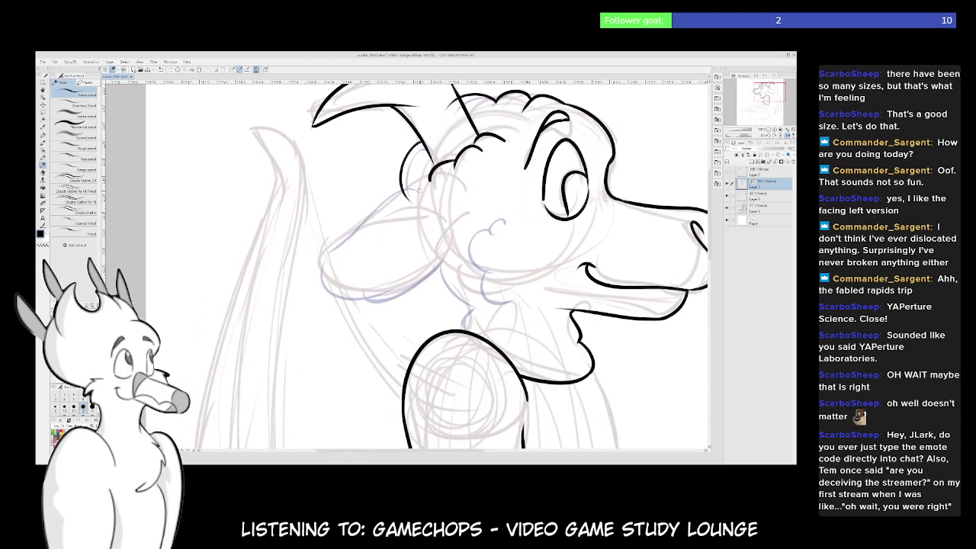
{"action": "mouse_move", "coordinate": [330, 259]}
{"action": "left_mouse_down"}
{"action": "mouse_move", "coordinate": [356, 315]}
{"action": "mouse_move", "coordinate": [458, 251]}
{"action": "left_mouse_up"}
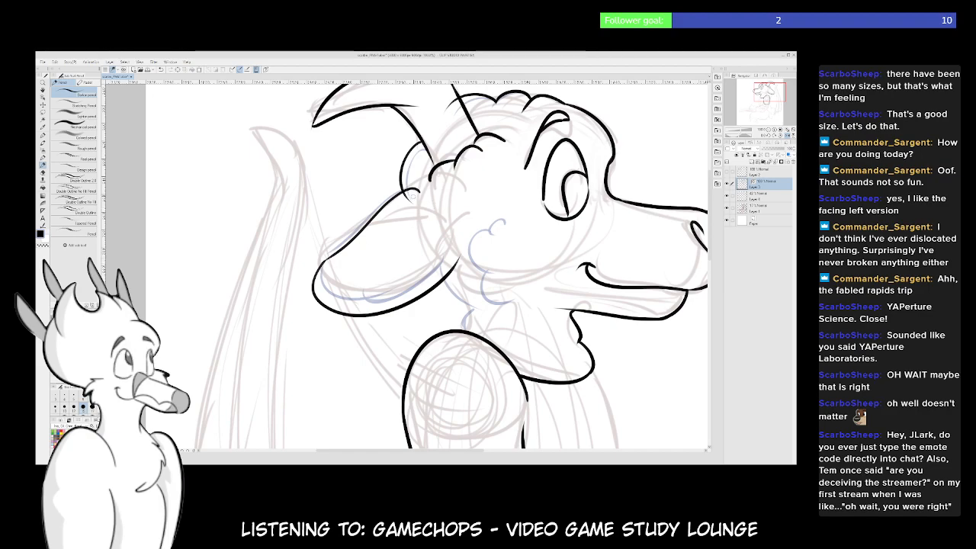
{"action": "key", "text": "p"}
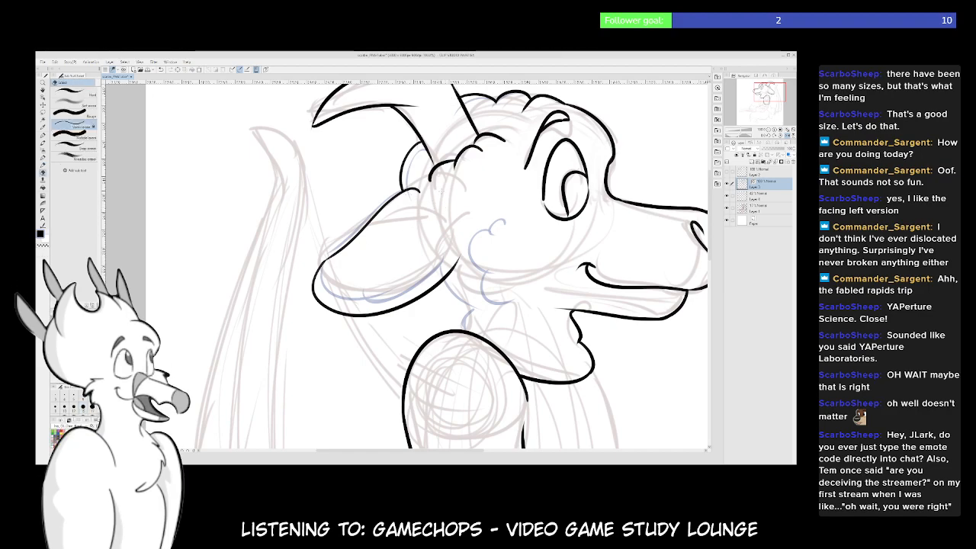
{"action": "key", "text": "p"}
{"action": "mouse_move", "coordinate": [543, 204]}
{"action": "left_mouse_down"}
{"action": "mouse_move", "coordinate": [447, 314]}
{"action": "mouse_move", "coordinate": [452, 189]}
{"action": "left_mouse_up"}
Delete the short ink line between the horn and the head-top curls and redraw it as curls meeting the horn
{"action": "left_click", "coordinate": [392, 198]}
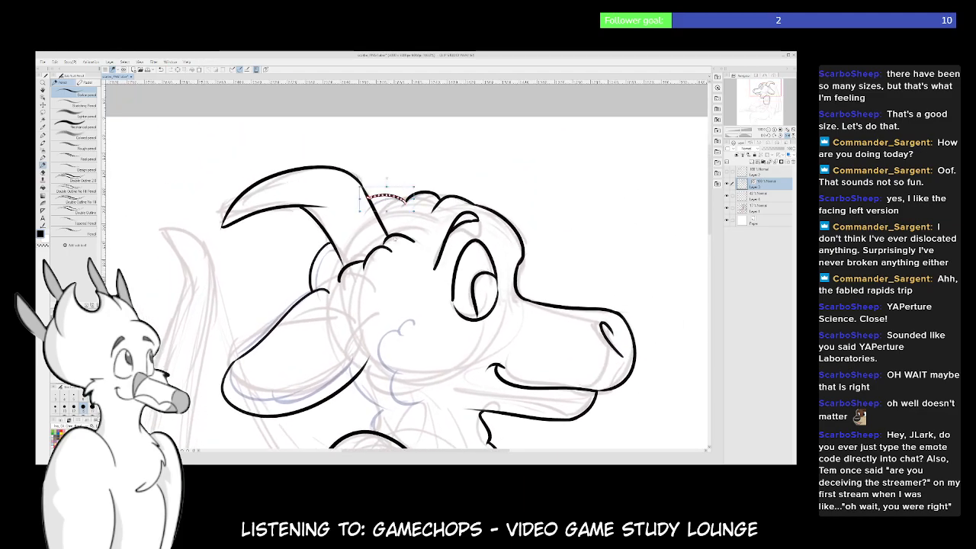
{"action": "key", "text": "Delete"}
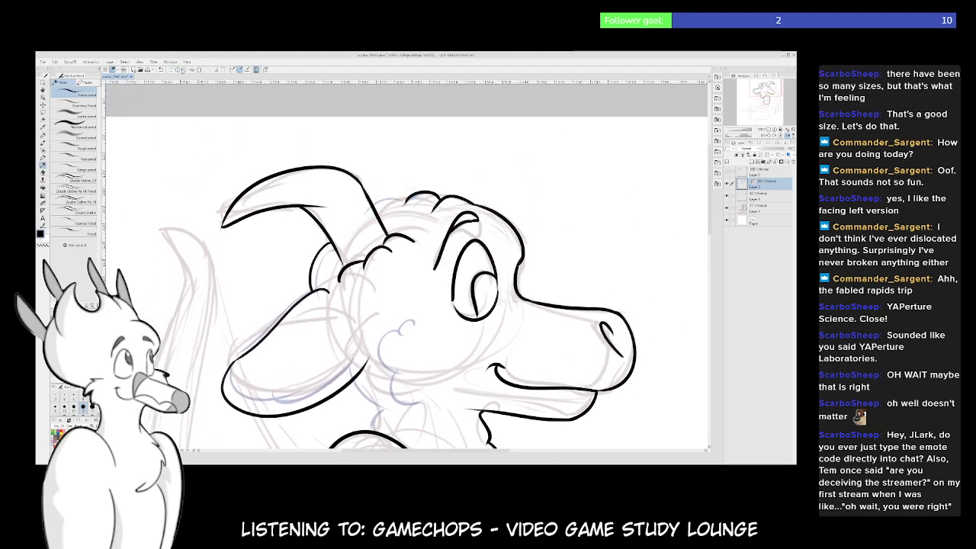
{"action": "left_click_drag", "start_coordinate": [379, 214], "coordinate": [406, 203]}
{"action": "key", "text": "e"}
{"action": "mouse_move", "coordinate": [419, 345]}
{"action": "left_mouse_down"}
{"action": "mouse_move", "coordinate": [423, 232]}
{"action": "mouse_move", "coordinate": [457, 212]}
{"action": "mouse_move", "coordinate": [425, 167]}
{"action": "mouse_move", "coordinate": [430, 192]}
{"action": "left_mouse_up"}
{"action": "key", "text": "p"}
Ink the back of the neck with its fur tuft, the ear's inner fold and the curled cheek fur
{"action": "mouse_move", "coordinate": [367, 224]}
{"action": "left_mouse_down"}
{"action": "mouse_move", "coordinate": [395, 262]}
{"action": "mouse_move", "coordinate": [391, 280]}
{"action": "left_mouse_up"}
{"action": "mouse_move", "coordinate": [457, 230]}
{"action": "left_mouse_down"}
{"action": "mouse_move", "coordinate": [443, 275]}
{"action": "mouse_move", "coordinate": [469, 300]}
{"action": "left_mouse_up"}
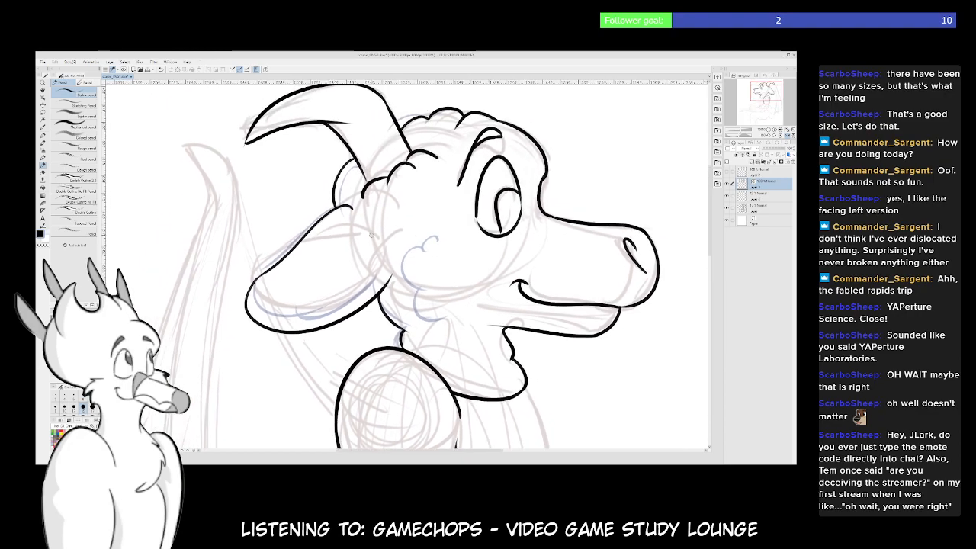
{"action": "left_click_drag", "start_coordinate": [379, 239], "coordinate": [290, 264]}
{"action": "mouse_move", "coordinate": [466, 291]}
{"action": "left_mouse_down"}
{"action": "mouse_move", "coordinate": [343, 382]}
{"action": "mouse_move", "coordinate": [409, 227]}
{"action": "mouse_move", "coordinate": [410, 269]}
{"action": "mouse_move", "coordinate": [442, 296]}
{"action": "left_mouse_up"}
{"action": "mouse_move", "coordinate": [528, 327]}
{"action": "left_mouse_down"}
{"action": "mouse_move", "coordinate": [448, 387]}
{"action": "mouse_move", "coordinate": [450, 299]}
{"action": "left_mouse_up"}
{"action": "scroll", "coordinate": [450, 301], "scroll_direction": "down", "scroll_amount": 1}
{"action": "mouse_move", "coordinate": [461, 371]}
{"action": "left_mouse_down"}
{"action": "mouse_move", "coordinate": [432, 350]}
{"action": "mouse_move", "coordinate": [435, 220]}
{"action": "left_mouse_up"}
{"action": "left_click_drag", "start_coordinate": [391, 373], "coordinate": [389, 295]}
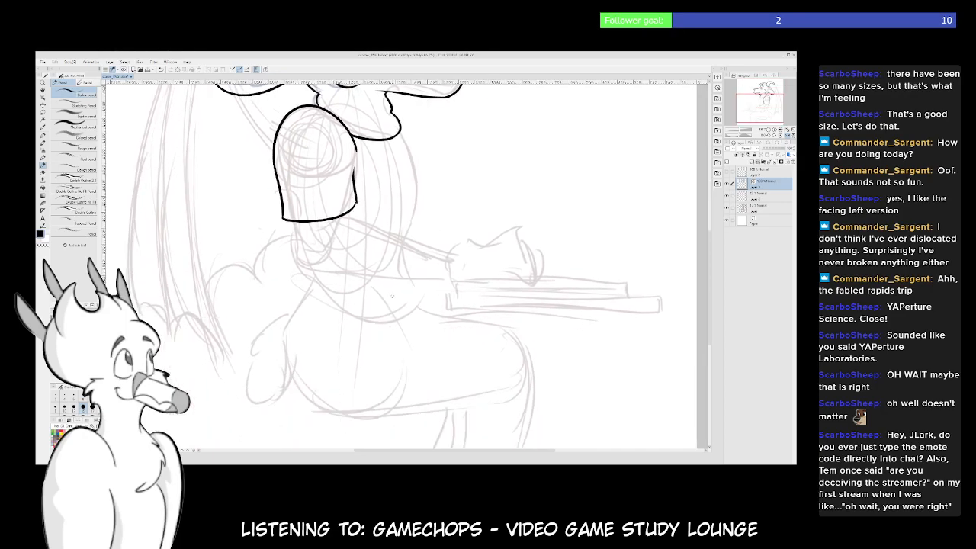
{"action": "left_click_drag", "start_coordinate": [435, 332], "coordinate": [418, 329]}
{"action": "left_click_drag", "start_coordinate": [420, 284], "coordinate": [449, 344]}
{"action": "mouse_move", "coordinate": [447, 208]}
{"action": "left_mouse_down"}
{"action": "mouse_move", "coordinate": [444, 308]}
{"action": "mouse_move", "coordinate": [443, 300]}
{"action": "mouse_move", "coordinate": [446, 293]}
{"action": "mouse_move", "coordinate": [451, 308]}
{"action": "left_mouse_up"}
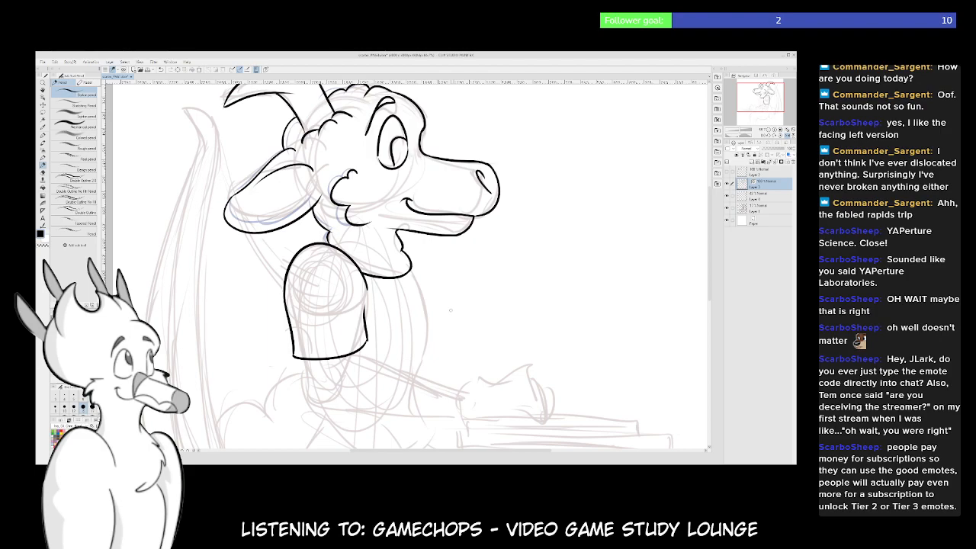
{"action": "scroll", "coordinate": [446, 317], "scroll_direction": "up", "scroll_amount": 1}
{"action": "left_click_drag", "start_coordinate": [366, 409], "coordinate": [427, 290]}
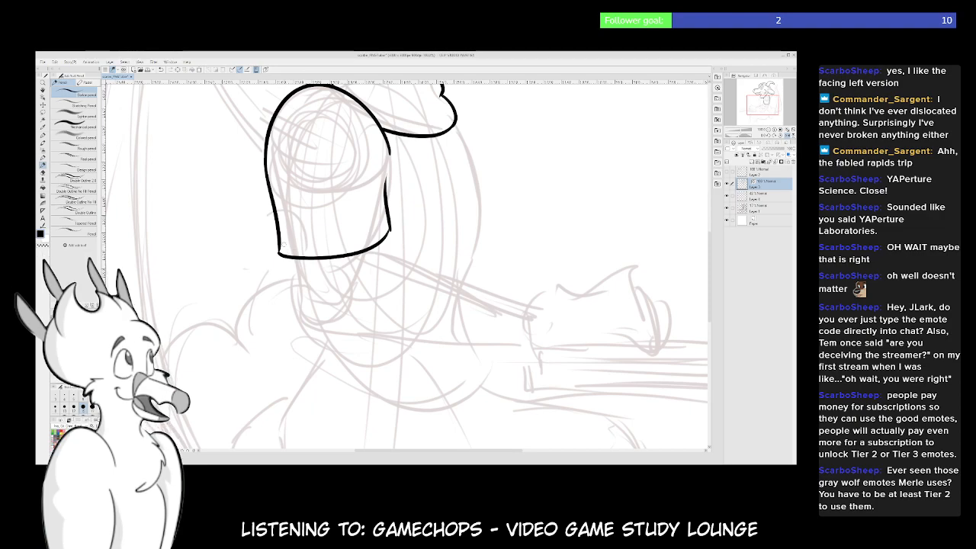
{"action": "mouse_move", "coordinate": [293, 260]}
{"action": "left_mouse_down"}
{"action": "mouse_move", "coordinate": [294, 309]}
{"action": "mouse_move", "coordinate": [315, 323]}
{"action": "left_mouse_up"}
{"action": "left_click_drag", "start_coordinate": [384, 250], "coordinate": [386, 271]}
{"action": "mouse_move", "coordinate": [309, 324]}
{"action": "left_mouse_down"}
{"action": "mouse_move", "coordinate": [337, 340]}
{"action": "mouse_move", "coordinate": [314, 336]}
{"action": "mouse_move", "coordinate": [328, 338]}
{"action": "left_mouse_up"}
{"action": "key", "text": "ctrl+z"}
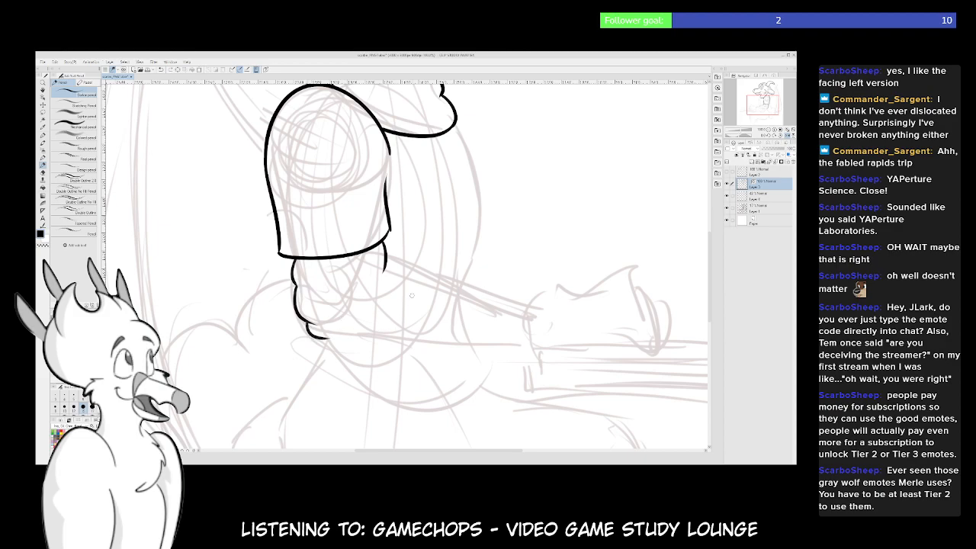
{"action": "key", "text": "ctrl+z"}
{"action": "key", "text": "ctrl+z"}
{"action": "key", "text": "ctrl+z"}
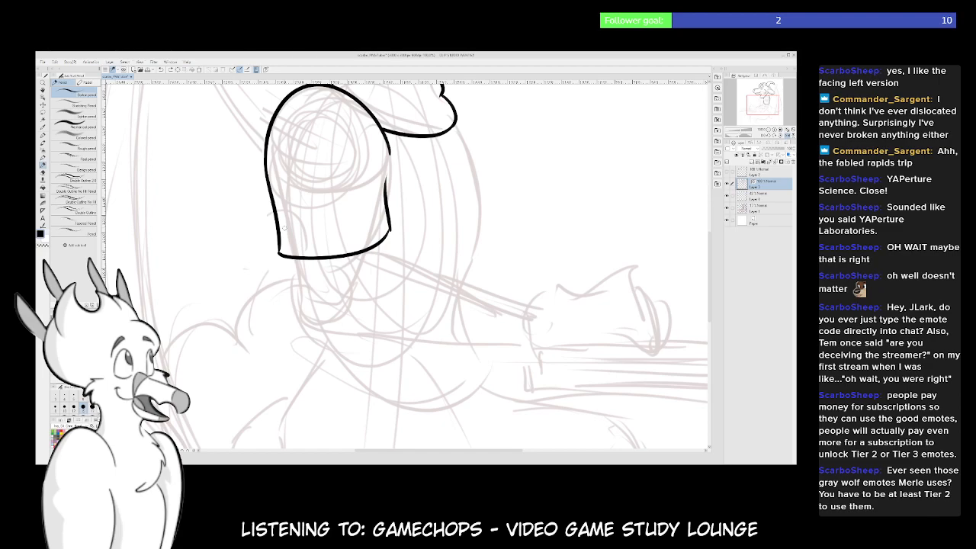
Ink the scalloped fur around the elbow, the bumpy upper edge of the forearm and the short arm line below the upper-arm outline
{"action": "left_click_drag", "start_coordinate": [292, 256], "coordinate": [302, 307]}
{"action": "left_click_drag", "start_coordinate": [357, 278], "coordinate": [419, 283]}
{"action": "key", "text": "ctrl+z"}
{"action": "mouse_move", "coordinate": [355, 279]}
{"action": "left_mouse_down"}
{"action": "mouse_move", "coordinate": [390, 263]}
{"action": "mouse_move", "coordinate": [462, 297]}
{"action": "mouse_move", "coordinate": [425, 281]}
{"action": "mouse_move", "coordinate": [434, 275]}
{"action": "mouse_move", "coordinate": [516, 304]}
{"action": "left_mouse_up"}
{"action": "left_click_drag", "start_coordinate": [302, 313], "coordinate": [336, 336]}
{"action": "key", "text": "ctrl+z"}
{"action": "mouse_move", "coordinate": [298, 305]}
{"action": "left_mouse_down"}
{"action": "mouse_move", "coordinate": [318, 335]}
{"action": "mouse_move", "coordinate": [333, 336]}
{"action": "left_mouse_up"}
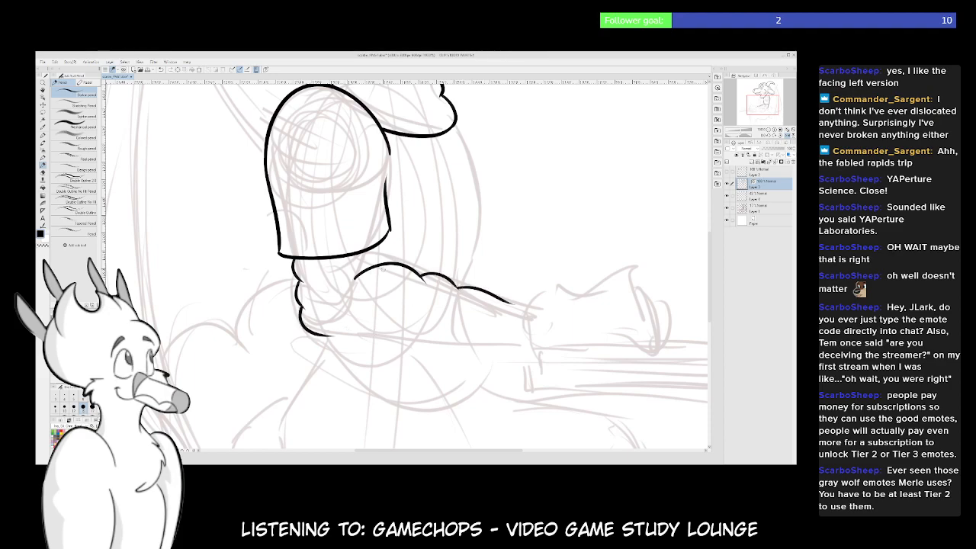
{"action": "left_click_drag", "start_coordinate": [386, 241], "coordinate": [385, 263]}
Ink the curved front of the torso from the neck fur down to the forearm
{"action": "left_click_drag", "start_coordinate": [469, 324], "coordinate": [464, 317]}
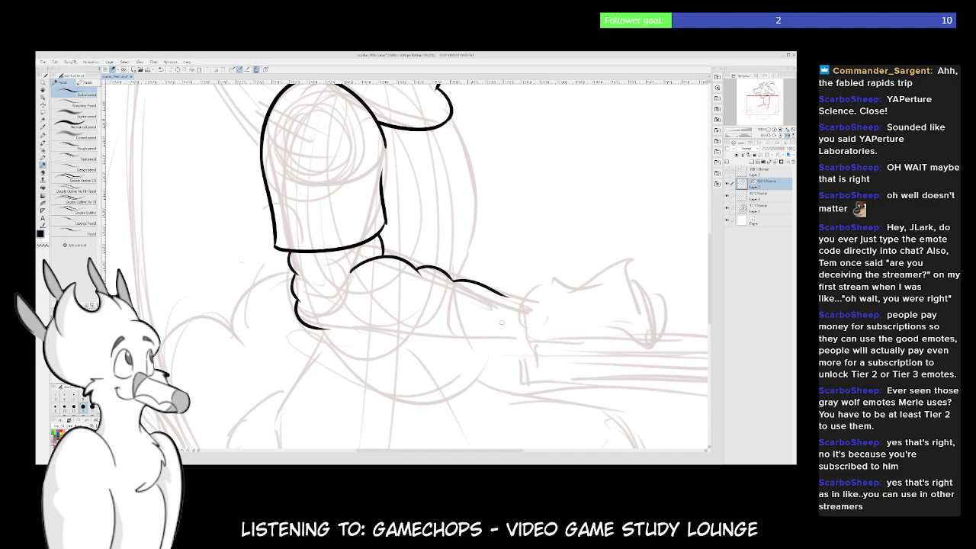
{"action": "scroll", "coordinate": [500, 323], "scroll_direction": "up", "scroll_amount": 5}
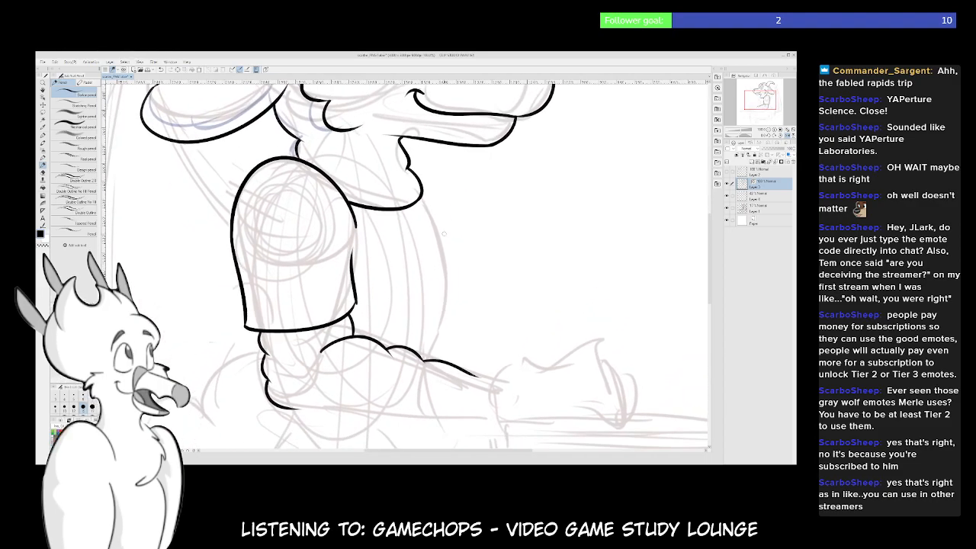
{"action": "mouse_move", "coordinate": [421, 191]}
{"action": "left_mouse_down"}
{"action": "mouse_move", "coordinate": [450, 323]}
{"action": "mouse_move", "coordinate": [429, 394]}
{"action": "left_mouse_up"}
{"action": "key", "text": "p"}
Ink the underside of the forearm as broad fur curves running from the elbow to the wrist
{"action": "scroll", "coordinate": [429, 391], "scroll_direction": "down", "scroll_amount": 8}
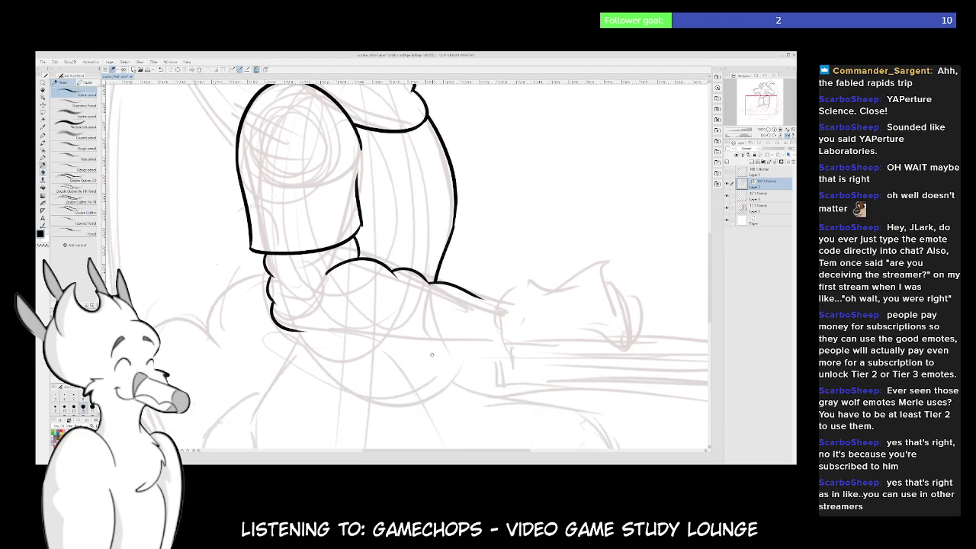
{"action": "mouse_move", "coordinate": [321, 280]}
{"action": "left_mouse_down"}
{"action": "mouse_move", "coordinate": [357, 295]}
{"action": "mouse_move", "coordinate": [465, 300]}
{"action": "left_mouse_up"}
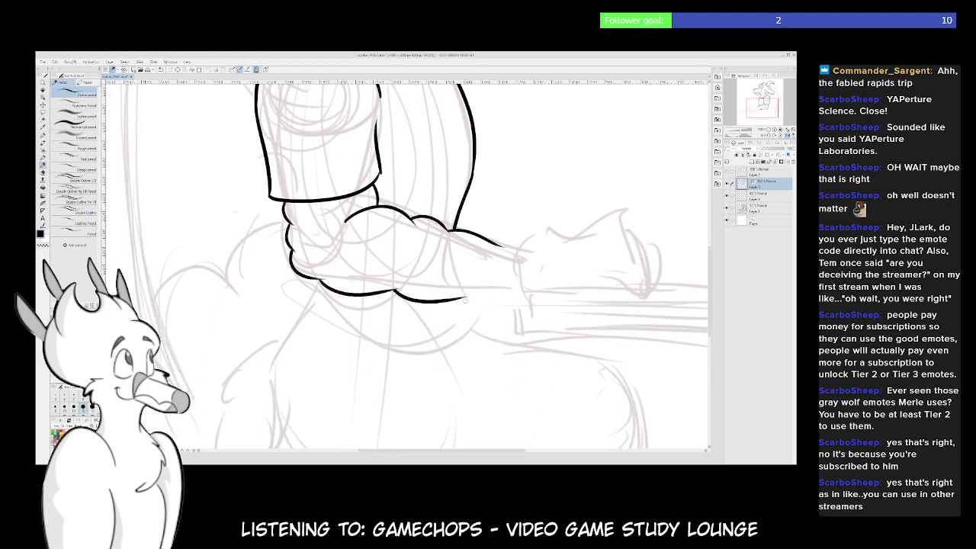
{"action": "key", "text": "ctrl+z"}
{"action": "mouse_move", "coordinate": [392, 291]}
{"action": "left_mouse_down"}
{"action": "mouse_move", "coordinate": [450, 305]}
{"action": "mouse_move", "coordinate": [520, 294]}
{"action": "left_mouse_up"}
{"action": "key", "text": "ctrl+z"}
{"action": "left_click_drag", "start_coordinate": [458, 304], "coordinate": [472, 304]}
{"action": "scroll", "coordinate": [472, 305], "scroll_direction": "up", "scroll_amount": 2}
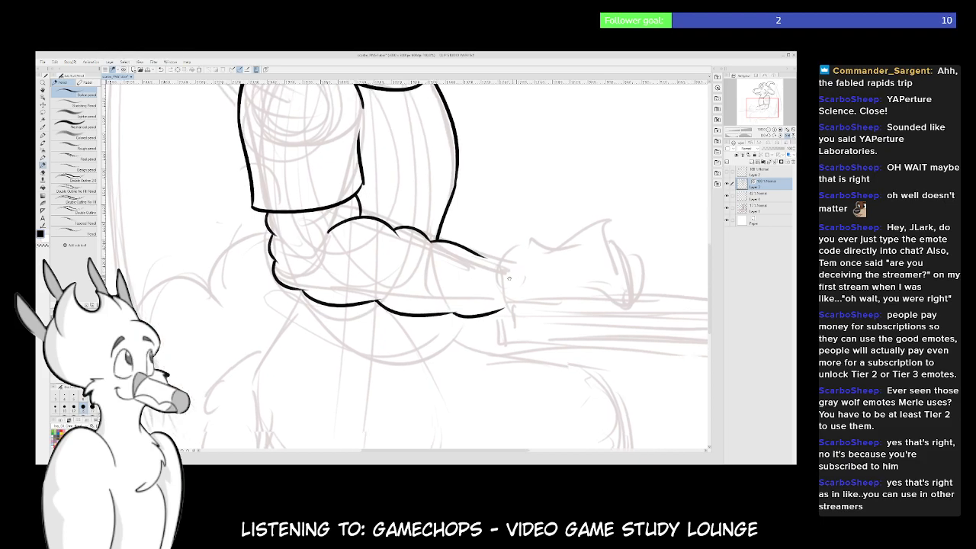
{"action": "left_click_drag", "start_coordinate": [435, 329], "coordinate": [486, 322]}
{"action": "key", "text": "ctrl+z"}
{"action": "left_click_drag", "start_coordinate": [426, 330], "coordinate": [477, 322]}
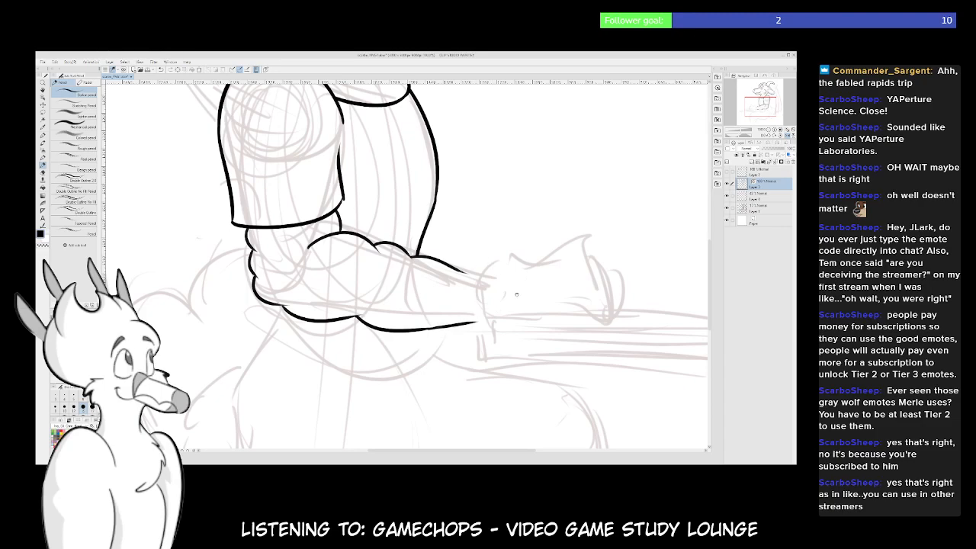
Ink the scalloped fur cuff that closes the wrist end of the forearm
{"action": "scroll", "coordinate": [517, 292], "scroll_direction": "right", "scroll_amount": 2}
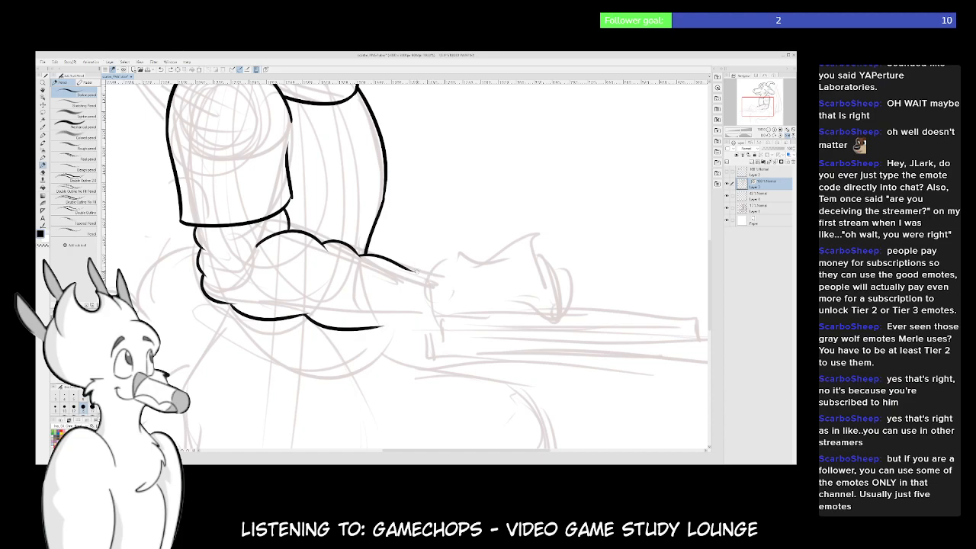
{"action": "mouse_move", "coordinate": [414, 269]}
{"action": "left_mouse_down"}
{"action": "mouse_move", "coordinate": [439, 277]}
{"action": "mouse_move", "coordinate": [441, 300]}
{"action": "left_mouse_up"}
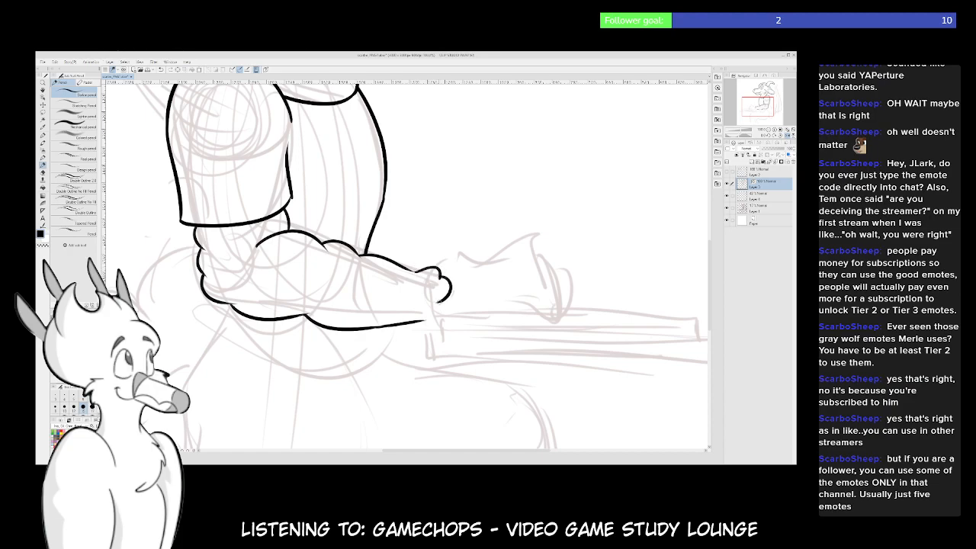
{"action": "key", "text": "ctrl+z"}
{"action": "key", "text": "ctrl+z"}
{"action": "mouse_move", "coordinate": [412, 270]}
{"action": "left_mouse_down"}
{"action": "mouse_move", "coordinate": [433, 276]}
{"action": "mouse_move", "coordinate": [441, 298]}
{"action": "mouse_move", "coordinate": [427, 329]}
{"action": "left_mouse_up"}
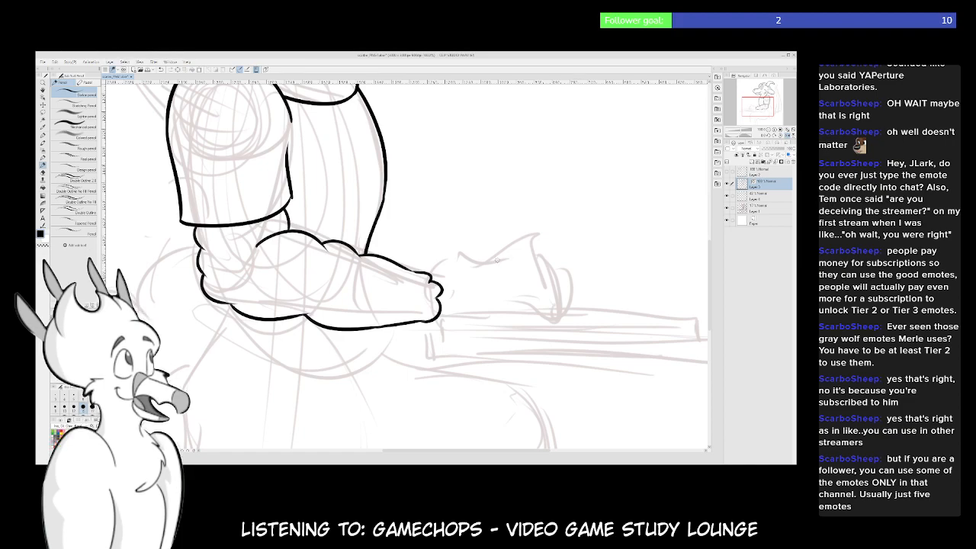
Sketch a revised hand with two rounded fingers in blue on the guide layer, extending from the wrist cuff over the desk
{"action": "scroll", "coordinate": [537, 233], "scroll_direction": "up", "scroll_amount": 3}
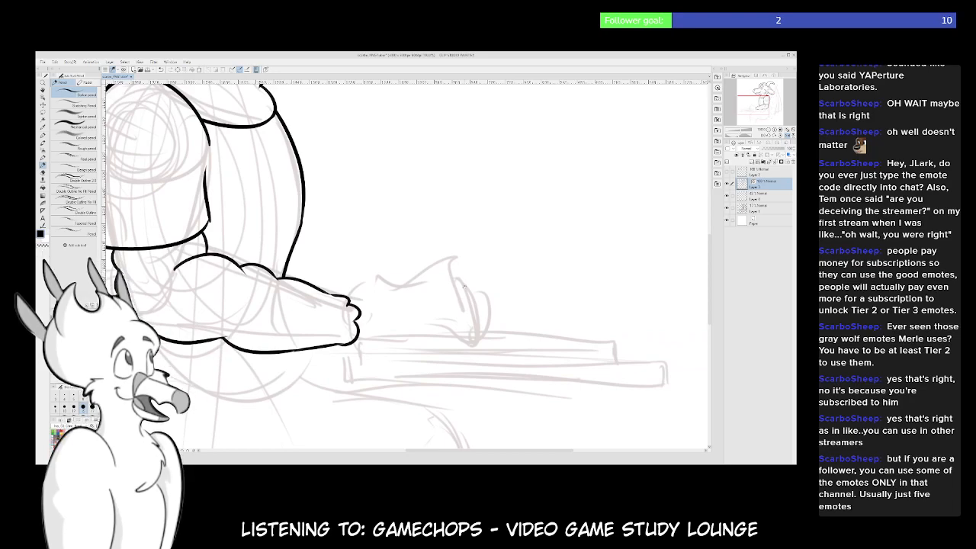
{"action": "scroll", "coordinate": [475, 294], "scroll_direction": "down", "scroll_amount": 3}
{"action": "left_click_drag", "start_coordinate": [475, 294], "coordinate": [467, 286]}
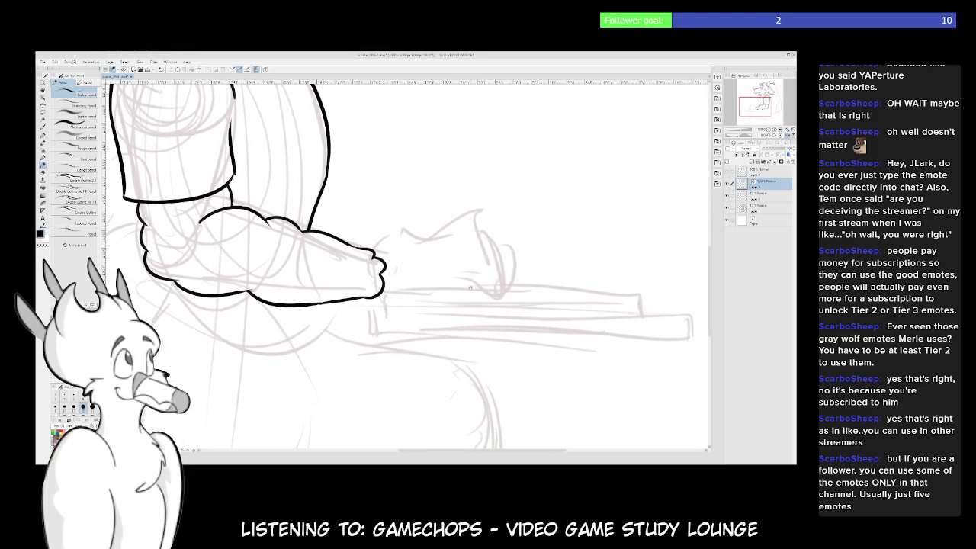
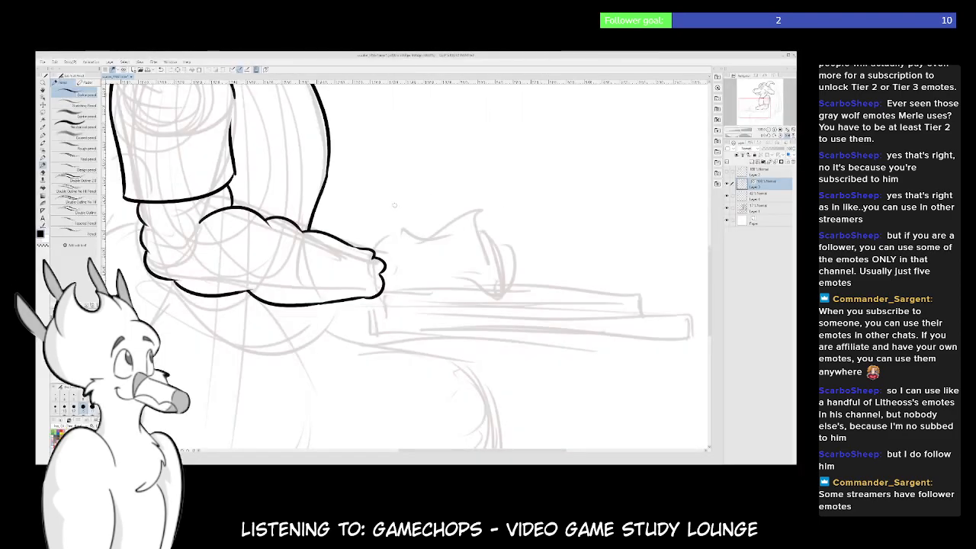
{"action": "left_click_drag", "start_coordinate": [489, 264], "coordinate": [459, 270]}
{"action": "key", "text": "alt+bracketleft"}
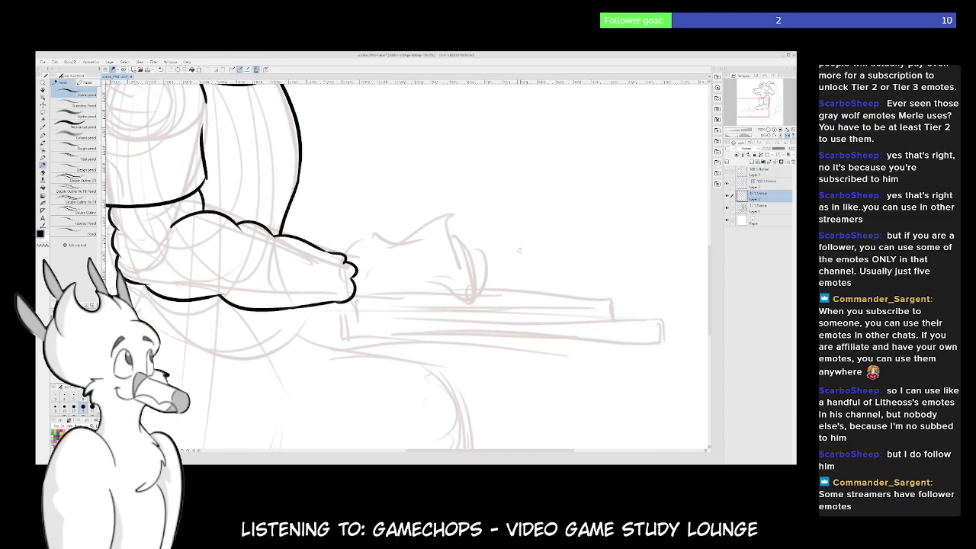
{"action": "key", "text": "x"}
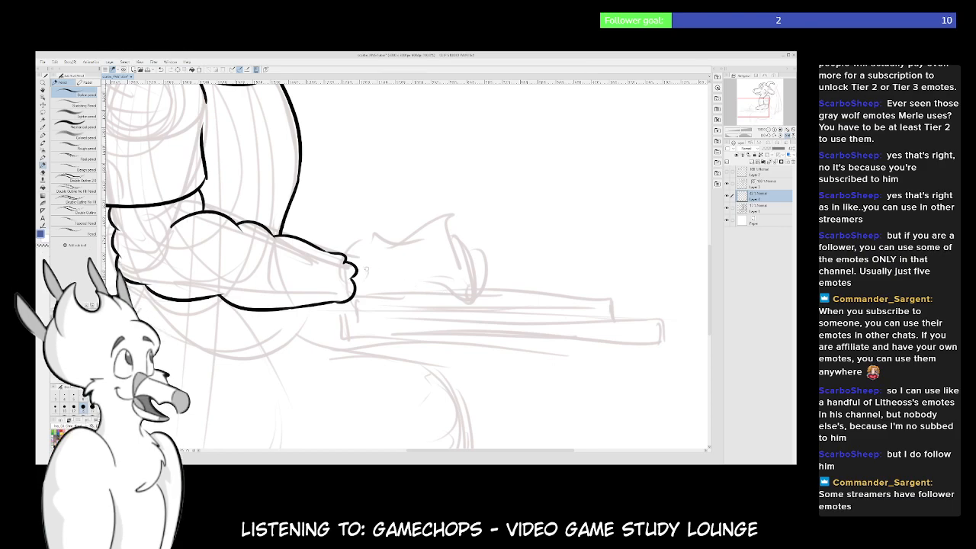
{"action": "mouse_move", "coordinate": [395, 262]}
{"action": "left_mouse_down"}
{"action": "mouse_move", "coordinate": [472, 288]}
{"action": "mouse_move", "coordinate": [470, 300]}
{"action": "mouse_move", "coordinate": [445, 285]}
{"action": "mouse_move", "coordinate": [356, 301]}
{"action": "left_mouse_up"}
{"action": "mouse_move", "coordinate": [357, 267]}
{"action": "left_mouse_down"}
{"action": "mouse_move", "coordinate": [442, 233]}
{"action": "mouse_move", "coordinate": [491, 256]}
{"action": "mouse_move", "coordinate": [465, 264]}
{"action": "mouse_move", "coordinate": [488, 265]}
{"action": "mouse_move", "coordinate": [465, 257]}
{"action": "left_mouse_up"}
{"action": "scroll", "coordinate": [475, 345], "scroll_direction": "down", "scroll_amount": 5}
{"action": "scroll", "coordinate": [475, 344], "scroll_direction": "up", "scroll_amount": 5}
{"action": "left_click_drag", "start_coordinate": [433, 316], "coordinate": [418, 327]}
Return to the ink layer with black and ink the oval tip of the hand's lower finger
{"action": "left_click", "coordinate": [762, 182]}
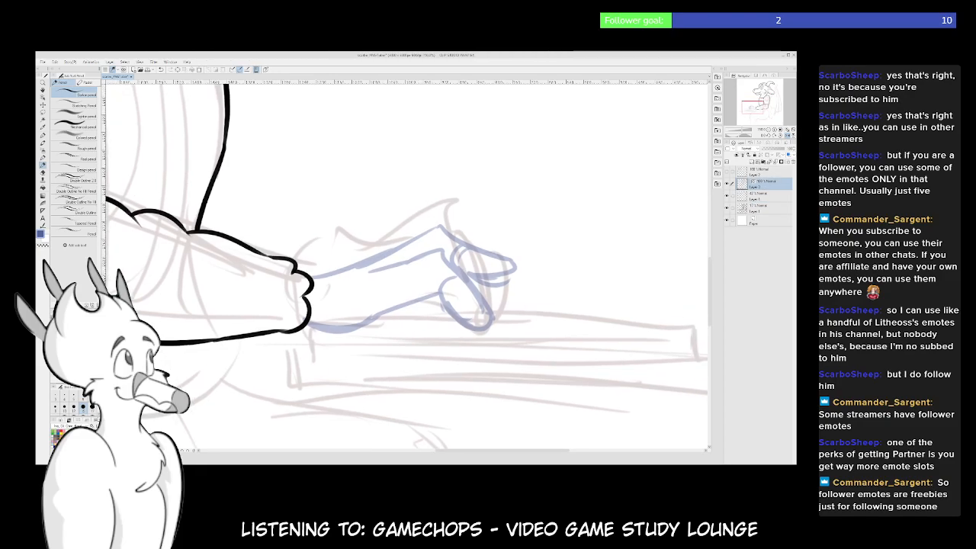
{"action": "left_click_drag", "start_coordinate": [472, 307], "coordinate": [432, 293]}
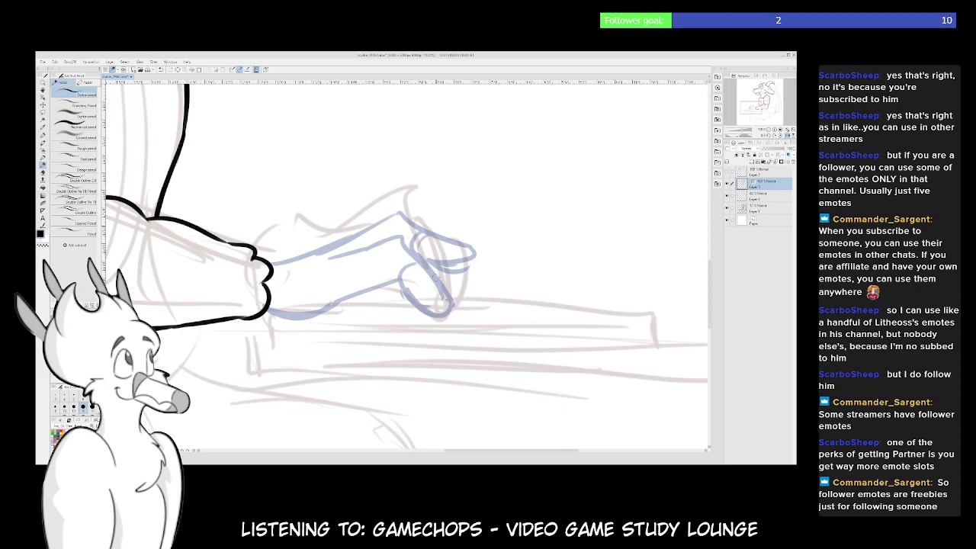
{"action": "left_click_drag", "start_coordinate": [455, 327], "coordinate": [444, 317]}
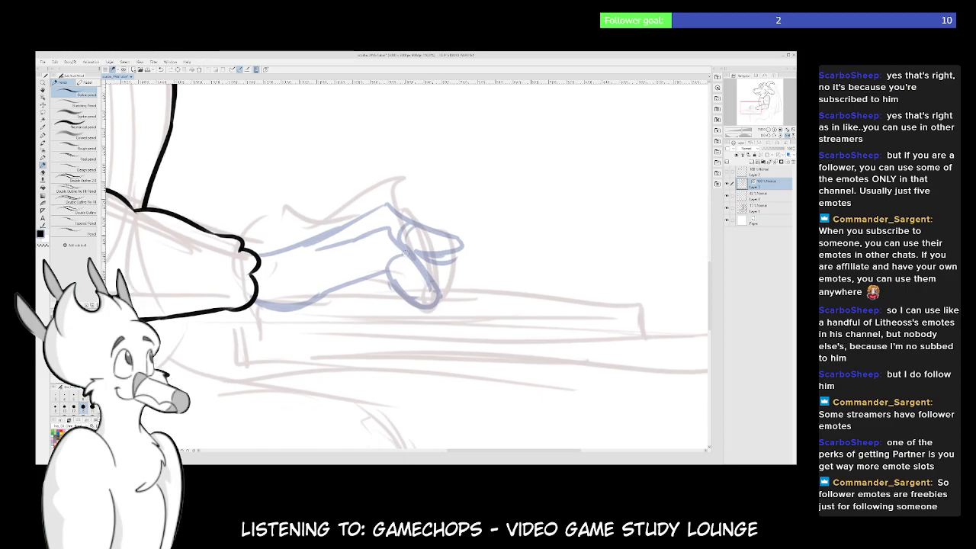
{"action": "mouse_move", "coordinate": [390, 281]}
{"action": "left_mouse_down"}
{"action": "mouse_move", "coordinate": [412, 257]}
{"action": "mouse_move", "coordinate": [439, 300]}
{"action": "mouse_move", "coordinate": [395, 299]}
{"action": "left_mouse_up"}
{"action": "mouse_move", "coordinate": [436, 294]}
{"action": "left_mouse_down"}
{"action": "mouse_move", "coordinate": [388, 279]}
{"action": "mouse_move", "coordinate": [437, 299]}
{"action": "mouse_move", "coordinate": [428, 302]}
{"action": "mouse_move", "coordinate": [484, 360]}
{"action": "left_mouse_up"}
{"action": "key", "text": "ctrl+z"}
{"action": "key", "text": "ctrl+z"}
{"action": "key", "text": "ctrl+z"}
{"action": "key", "text": "ctrl+z"}
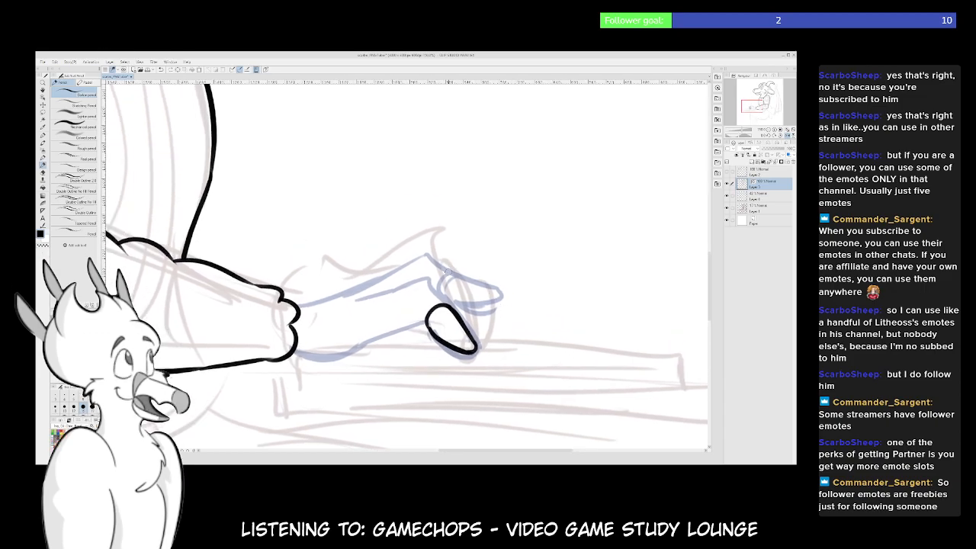
Ink the bent upper contour of the lower finger and the underside of the hand back to the wrist cuff
{"action": "mouse_move", "coordinate": [443, 303]}
{"action": "left_mouse_down"}
{"action": "mouse_move", "coordinate": [503, 274]}
{"action": "mouse_move", "coordinate": [408, 284]}
{"action": "left_mouse_up"}
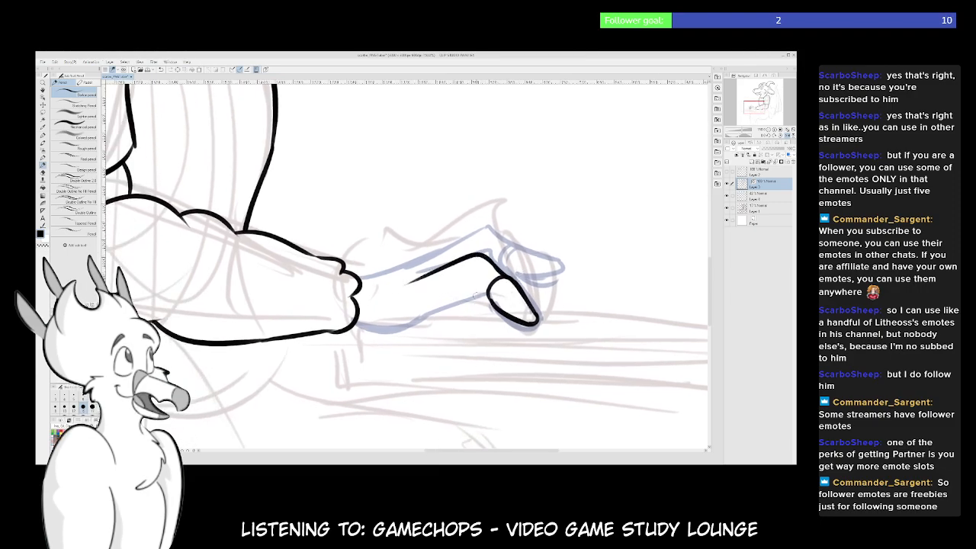
{"action": "key", "text": "ctrl+z"}
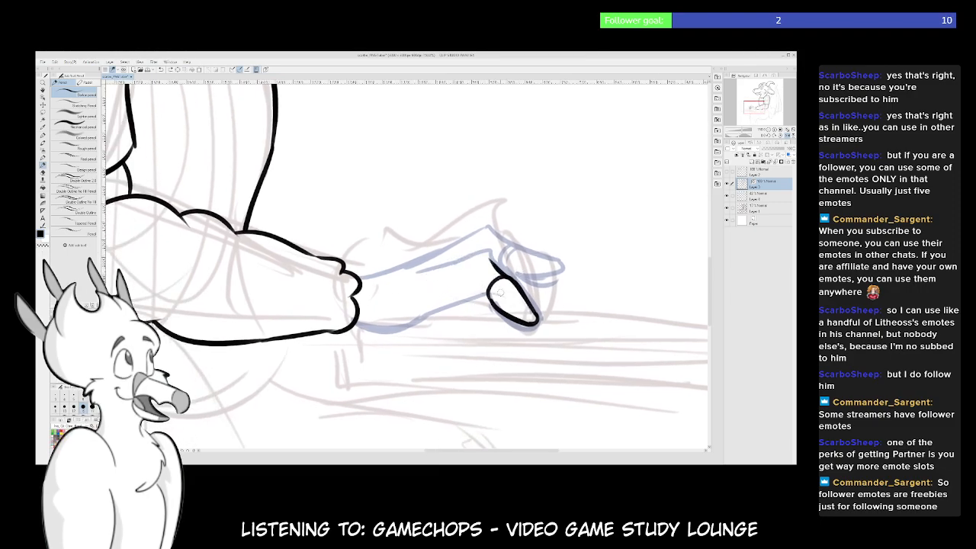
{"action": "left_click_drag", "start_coordinate": [492, 303], "coordinate": [477, 287]}
{"action": "key", "text": "ctrl+z"}
{"action": "mouse_move", "coordinate": [500, 269]}
{"action": "left_mouse_down"}
{"action": "mouse_move", "coordinate": [487, 247]}
{"action": "mouse_move", "coordinate": [405, 281]}
{"action": "left_mouse_up"}
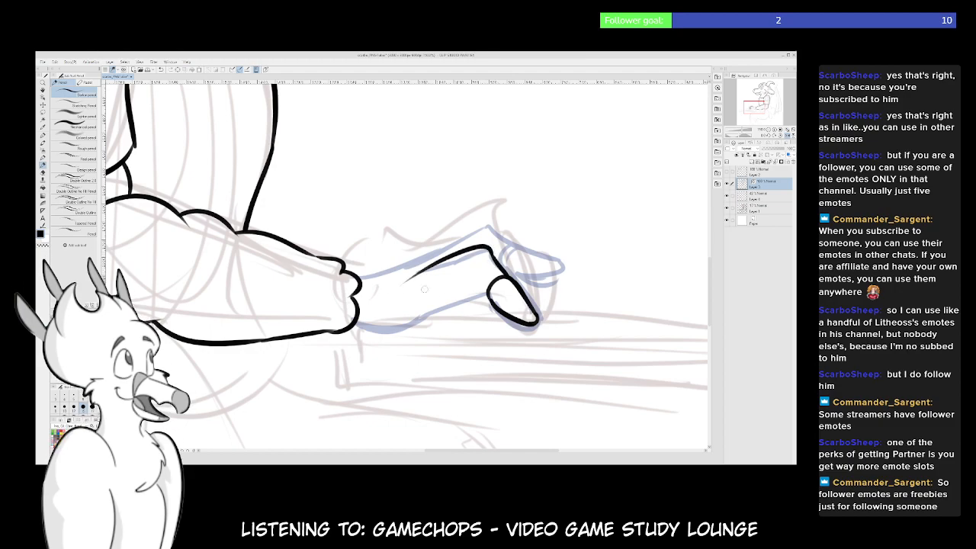
{"action": "key", "text": "ctrl+z"}
{"action": "left_click_drag", "start_coordinate": [492, 254], "coordinate": [421, 271]}
{"action": "mouse_move", "coordinate": [491, 303]}
{"action": "left_mouse_down"}
{"action": "mouse_move", "coordinate": [474, 279]}
{"action": "mouse_move", "coordinate": [419, 320]}
{"action": "mouse_move", "coordinate": [351, 332]}
{"action": "left_mouse_up"}
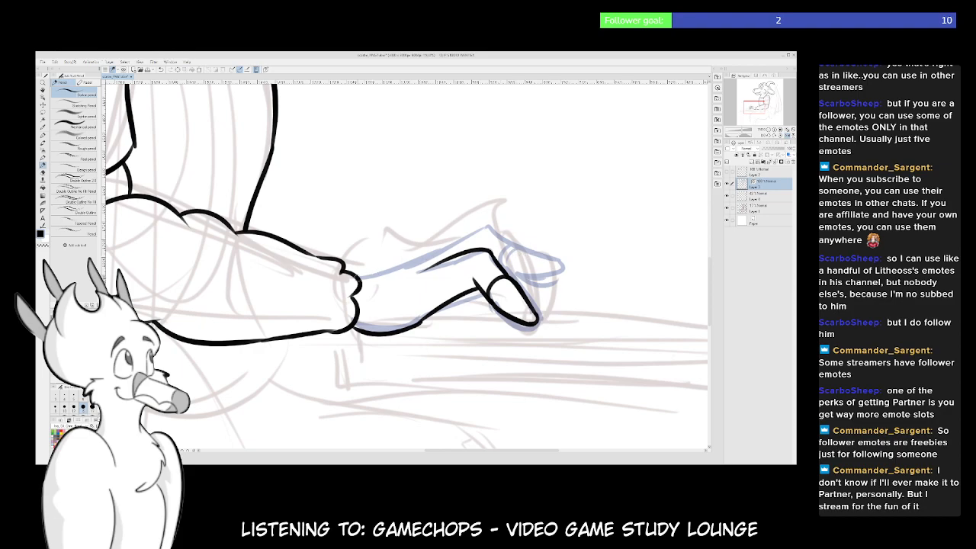
Ink the hand's upper contour from the wrist cuff to the knuckle and complete the upper finger with its oval tip
{"action": "left_click_drag", "start_coordinate": [431, 265], "coordinate": [358, 282]}
{"action": "mouse_move", "coordinate": [427, 258]}
{"action": "left_mouse_down"}
{"action": "mouse_move", "coordinate": [485, 223]}
{"action": "mouse_move", "coordinate": [532, 243]}
{"action": "mouse_move", "coordinate": [520, 244]}
{"action": "mouse_move", "coordinate": [508, 271]}
{"action": "mouse_move", "coordinate": [512, 262]}
{"action": "left_mouse_up"}
{"action": "key", "text": "ctrl+z"}
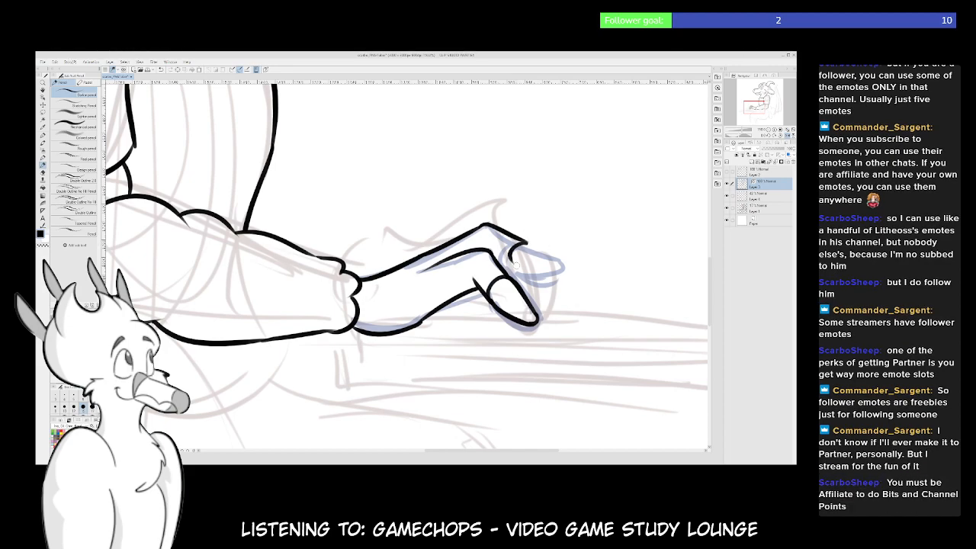
{"action": "key", "text": "ctrl+z"}
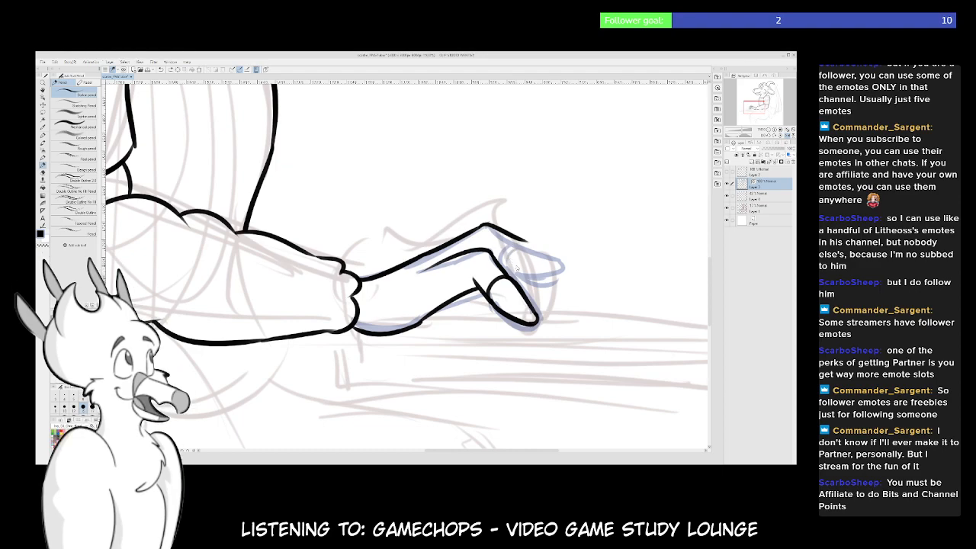
{"action": "key", "text": "ctrl+z"}
{"action": "key", "text": "ctrl+y"}
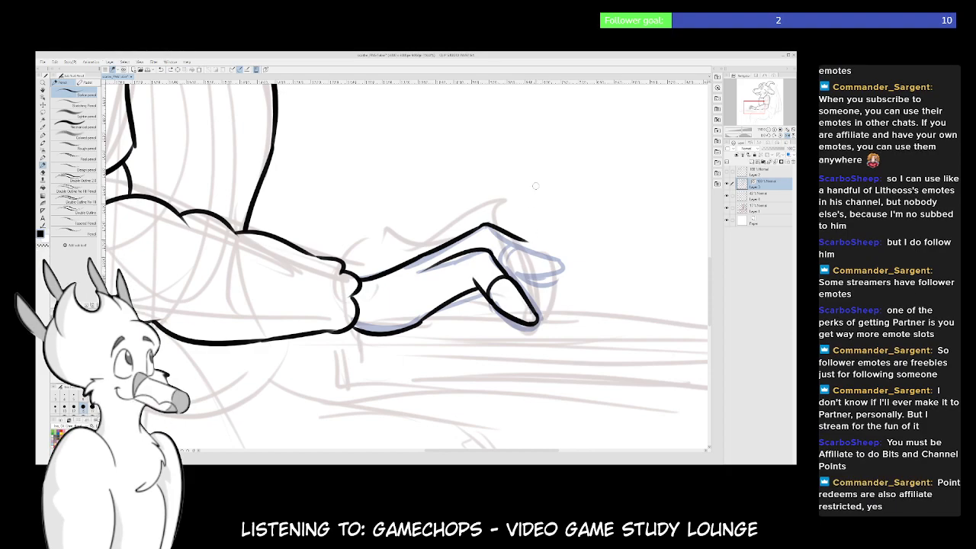
{"action": "mouse_move", "coordinate": [526, 243]}
{"action": "left_mouse_down"}
{"action": "mouse_move", "coordinate": [568, 258]}
{"action": "mouse_move", "coordinate": [534, 276]}
{"action": "mouse_move", "coordinate": [544, 282]}
{"action": "mouse_move", "coordinate": [512, 271]}
{"action": "left_mouse_up"}
{"action": "key", "text": "ctrl+z"}
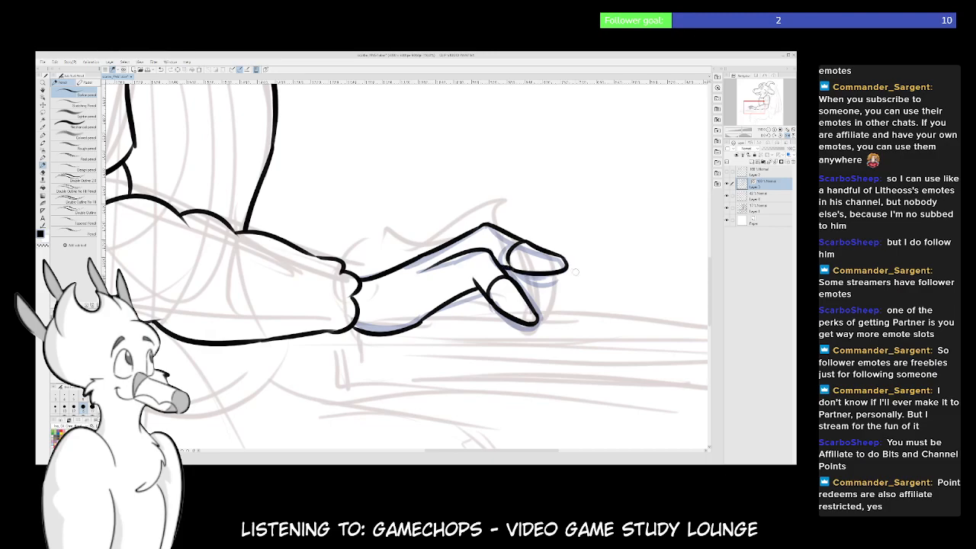
Ink the lower torso beneath the forearm with short flared sides and a curved bottom edge
{"action": "scroll", "coordinate": [442, 331], "scroll_direction": "down", "scroll_amount": 5}
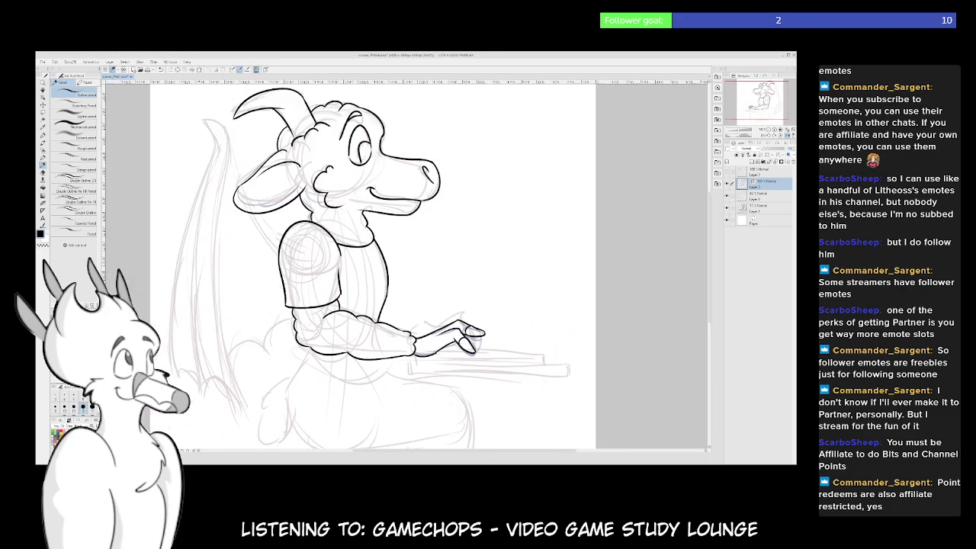
{"action": "mouse_move", "coordinate": [428, 320]}
{"action": "left_mouse_down"}
{"action": "mouse_move", "coordinate": [413, 245]}
{"action": "mouse_move", "coordinate": [453, 335]}
{"action": "mouse_move", "coordinate": [432, 288]}
{"action": "left_mouse_up"}
{"action": "mouse_move", "coordinate": [373, 379]}
{"action": "left_mouse_down"}
{"action": "mouse_move", "coordinate": [414, 364]}
{"action": "mouse_move", "coordinate": [414, 321]}
{"action": "mouse_move", "coordinate": [366, 315]}
{"action": "left_mouse_up"}
{"action": "scroll", "coordinate": [414, 321], "scroll_direction": "up", "scroll_amount": 1}
{"action": "scroll", "coordinate": [414, 322], "scroll_direction": "up", "scroll_amount": 1}
{"action": "mouse_move", "coordinate": [425, 250]}
{"action": "left_mouse_down"}
{"action": "mouse_move", "coordinate": [434, 267]}
{"action": "mouse_move", "coordinate": [376, 295]}
{"action": "mouse_move", "coordinate": [268, 255]}
{"action": "left_mouse_up"}
{"action": "key", "text": "ctrl+z"}
{"action": "left_click_drag", "start_coordinate": [426, 276], "coordinate": [241, 260]}
{"action": "key", "text": "ctrl+z"}
{"action": "mouse_move", "coordinate": [433, 269]}
{"action": "left_mouse_down"}
{"action": "mouse_move", "coordinate": [260, 257]}
{"action": "mouse_move", "coordinate": [291, 426]}
{"action": "mouse_move", "coordinate": [354, 293]}
{"action": "mouse_move", "coordinate": [374, 273]}
{"action": "mouse_move", "coordinate": [352, 302]}
{"action": "mouse_move", "coordinate": [356, 322]}
{"action": "left_mouse_up"}
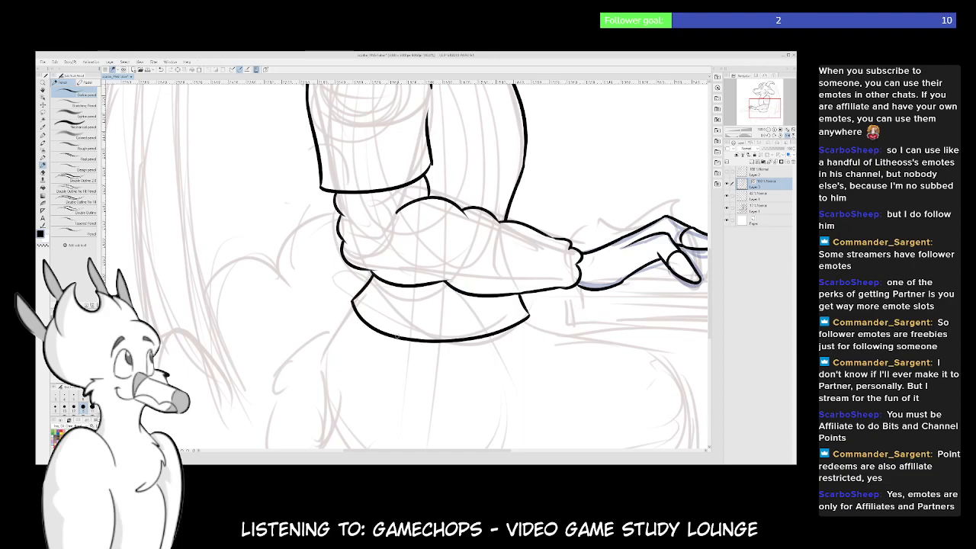
Ink a pointed fur corner at the back of the waist and a second curve just below the torso's bottom edge
{"action": "left_click_drag", "start_coordinate": [405, 368], "coordinate": [264, 447]}
{"action": "left_click_drag", "start_coordinate": [321, 259], "coordinate": [303, 393]}
{"action": "left_click_drag", "start_coordinate": [431, 252], "coordinate": [544, 384]}
{"action": "left_click_drag", "start_coordinate": [379, 312], "coordinate": [467, 284]}
{"action": "left_click_drag", "start_coordinate": [473, 382], "coordinate": [420, 233]}
{"action": "left_click_drag", "start_coordinate": [461, 397], "coordinate": [427, 256]}
{"action": "left_click_drag", "start_coordinate": [427, 373], "coordinate": [403, 267]}
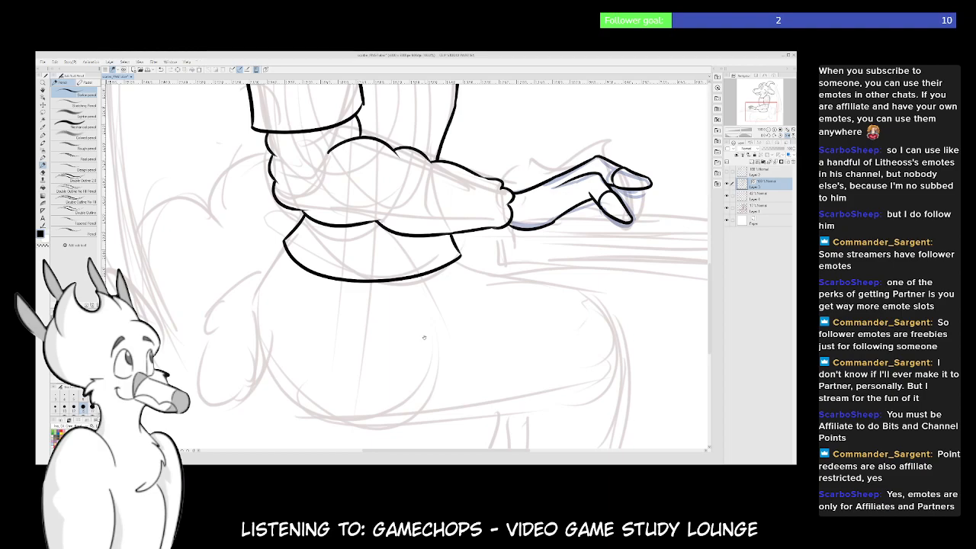
{"action": "left_click_drag", "start_coordinate": [429, 384], "coordinate": [471, 378]}
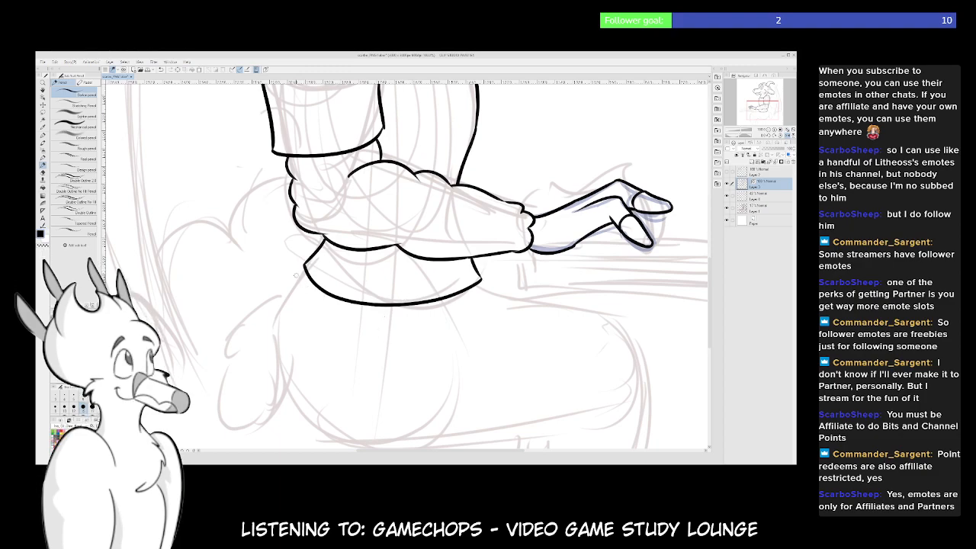
{"action": "mouse_move", "coordinate": [294, 269]}
{"action": "left_mouse_down"}
{"action": "mouse_move", "coordinate": [303, 290]}
{"action": "mouse_move", "coordinate": [386, 302]}
{"action": "left_mouse_up"}
{"action": "key", "text": "ctrl+z"}
{"action": "key", "text": "ctrl+z"}
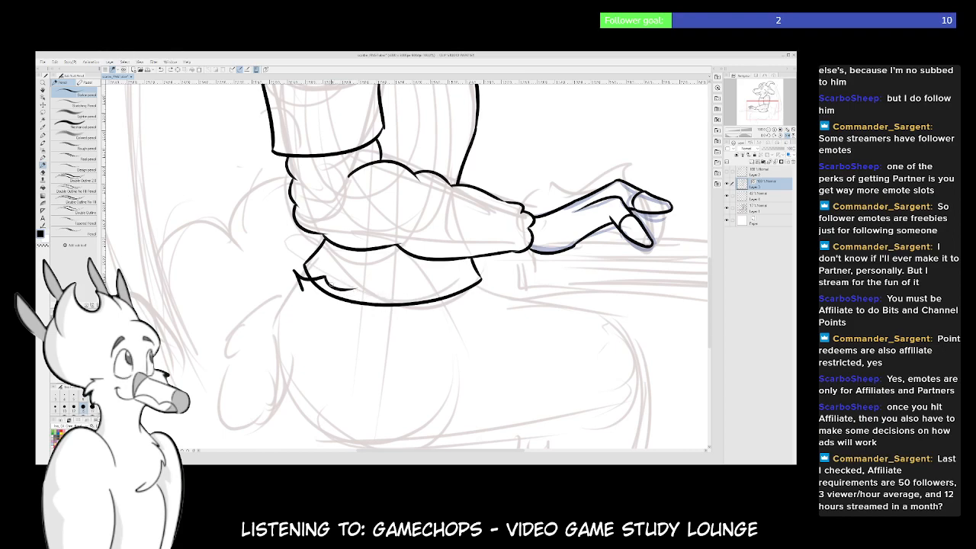
{"action": "mouse_move", "coordinate": [298, 282]}
{"action": "left_mouse_down"}
{"action": "mouse_move", "coordinate": [333, 307]}
{"action": "mouse_move", "coordinate": [467, 296]}
{"action": "left_mouse_up"}
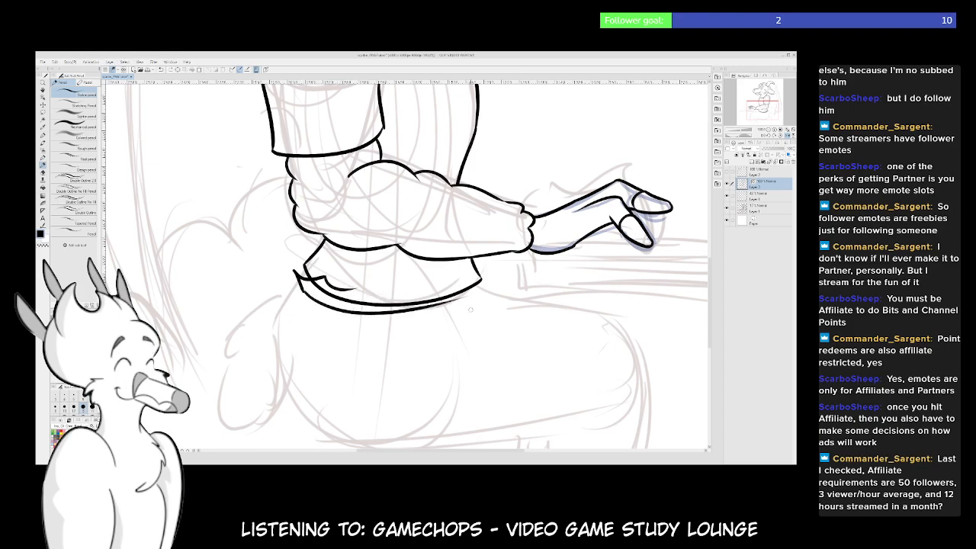
Ink a scalloped fur edge along the waist to its front corner and remove the original plain curve
{"action": "left_click_drag", "start_coordinate": [356, 290], "coordinate": [416, 296]}
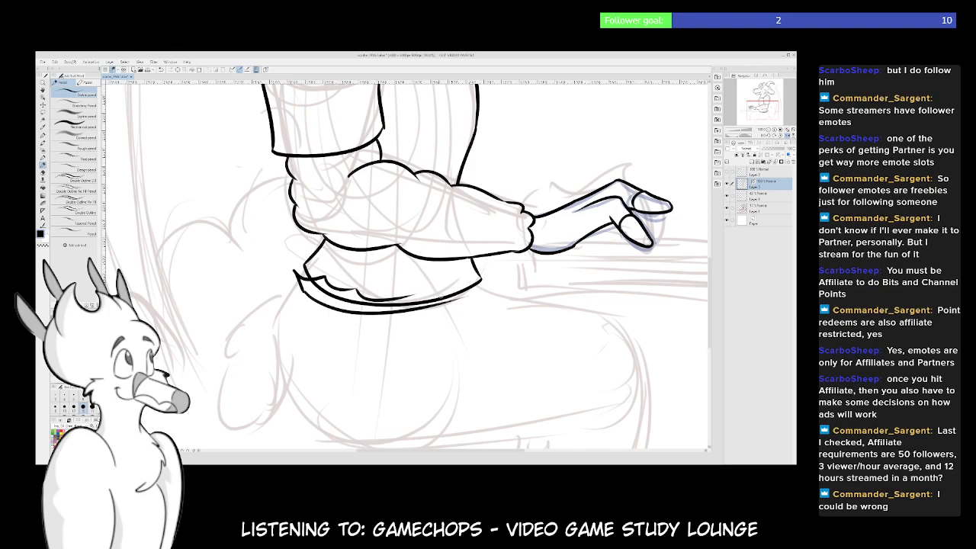
{"action": "key", "text": "ctrl+z"}
{"action": "left_click_drag", "start_coordinate": [354, 290], "coordinate": [437, 294]}
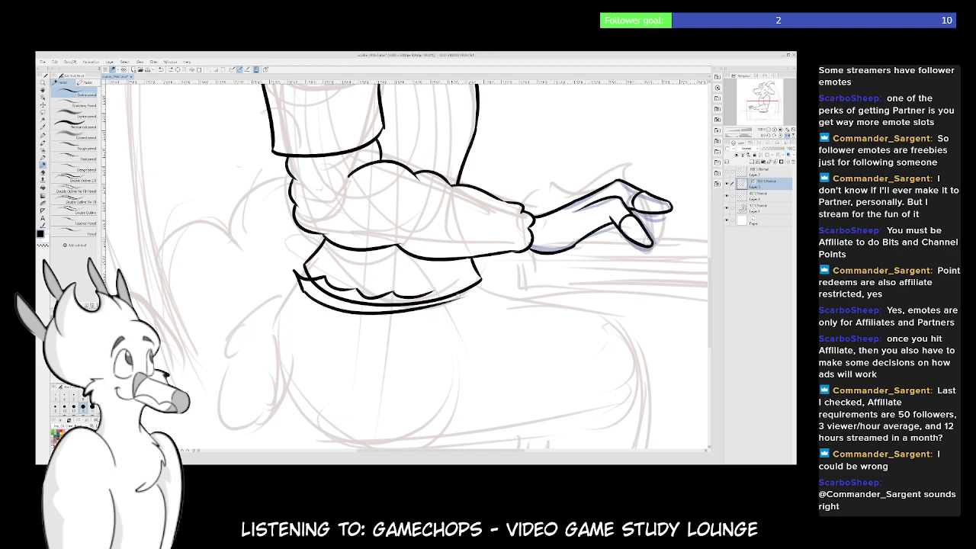
{"action": "key", "text": "ctrl+z"}
{"action": "key", "text": "ctrl+z"}
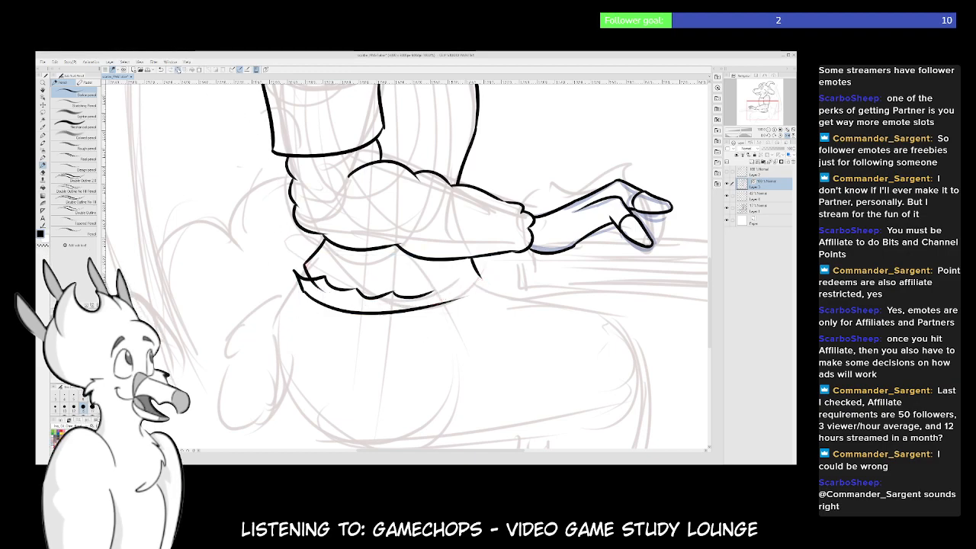
{"action": "left_click_drag", "start_coordinate": [433, 294], "coordinate": [466, 292]}
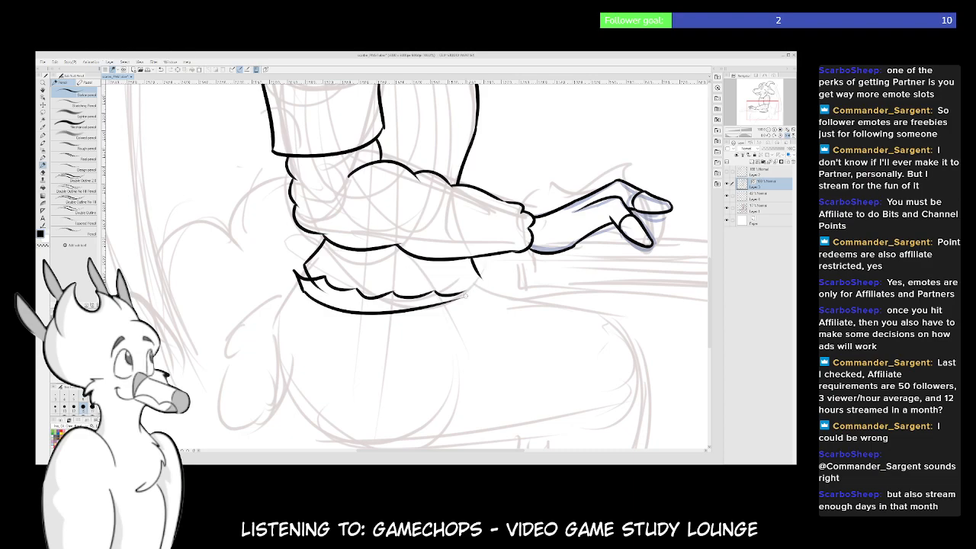
{"action": "left_click_drag", "start_coordinate": [467, 292], "coordinate": [482, 287]}
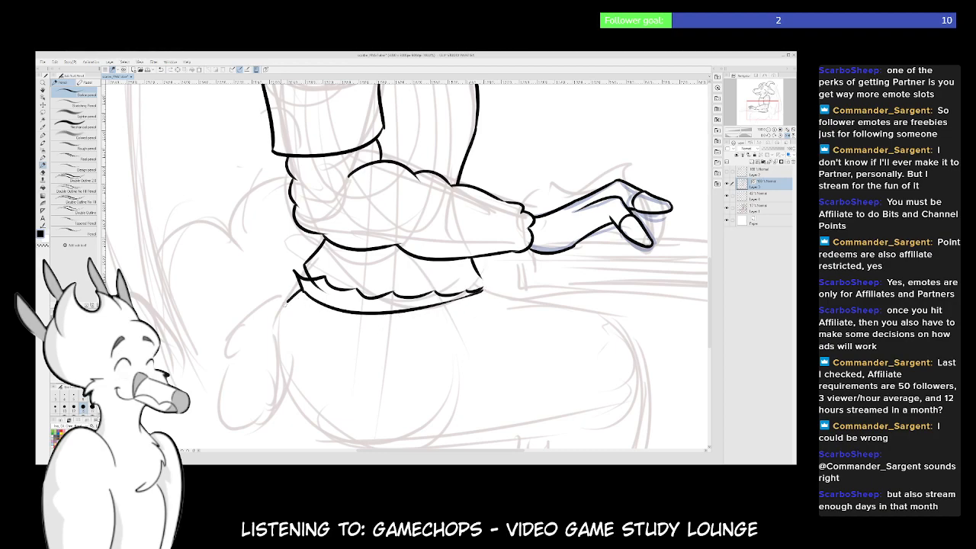
Ink the rounded outline of the rump from the back of the waist down to the seat, cleaning up its upper end
{"action": "mouse_move", "coordinate": [298, 291]}
{"action": "left_mouse_down"}
{"action": "mouse_move", "coordinate": [354, 195]}
{"action": "mouse_move", "coordinate": [332, 236]}
{"action": "mouse_move", "coordinate": [362, 324]}
{"action": "left_mouse_up"}
{"action": "key", "text": "ctrl+z"}
{"action": "left_click_drag", "start_coordinate": [341, 213], "coordinate": [431, 375]}
{"action": "left_click_drag", "start_coordinate": [366, 241], "coordinate": [319, 266]}
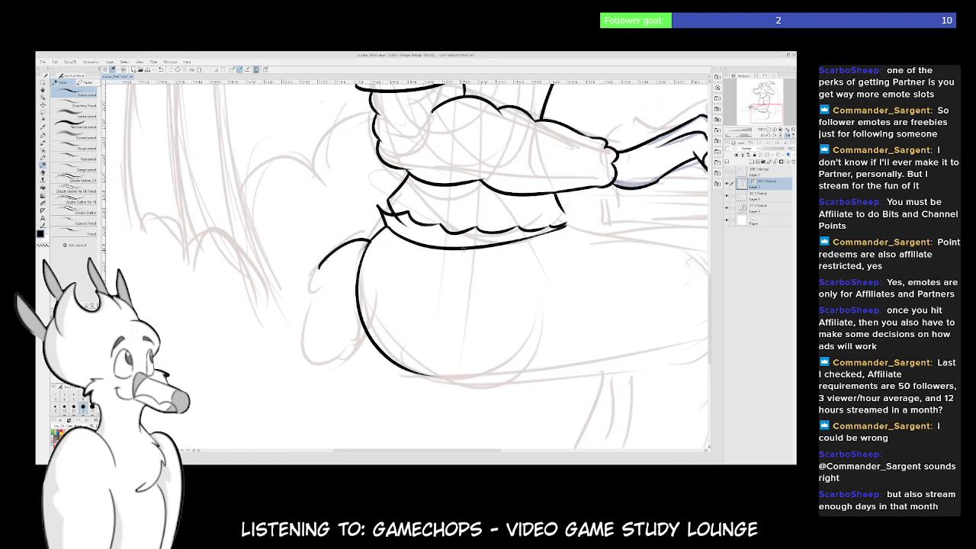
{"action": "key", "text": "ctrl+z"}
{"action": "left_click_drag", "start_coordinate": [399, 269], "coordinate": [434, 272]}
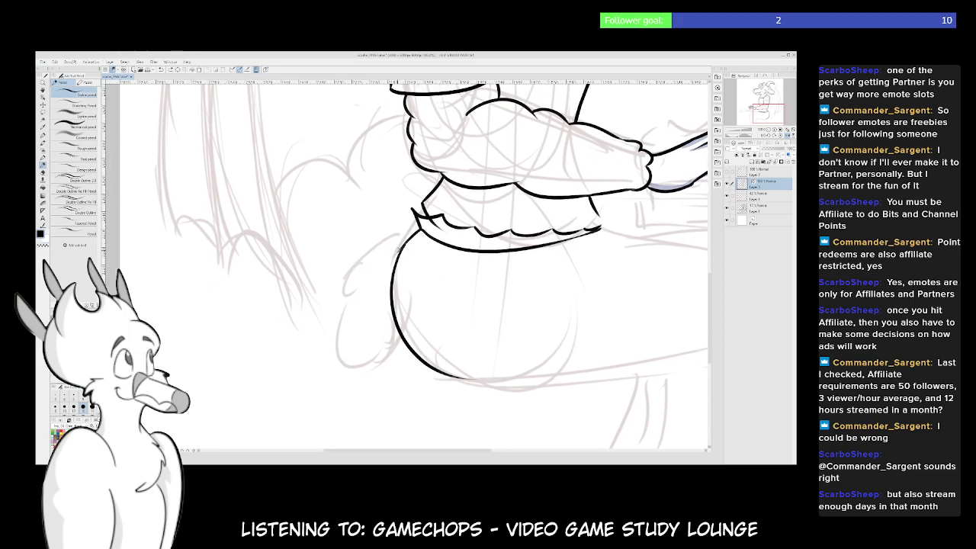
{"action": "key", "text": "e"}
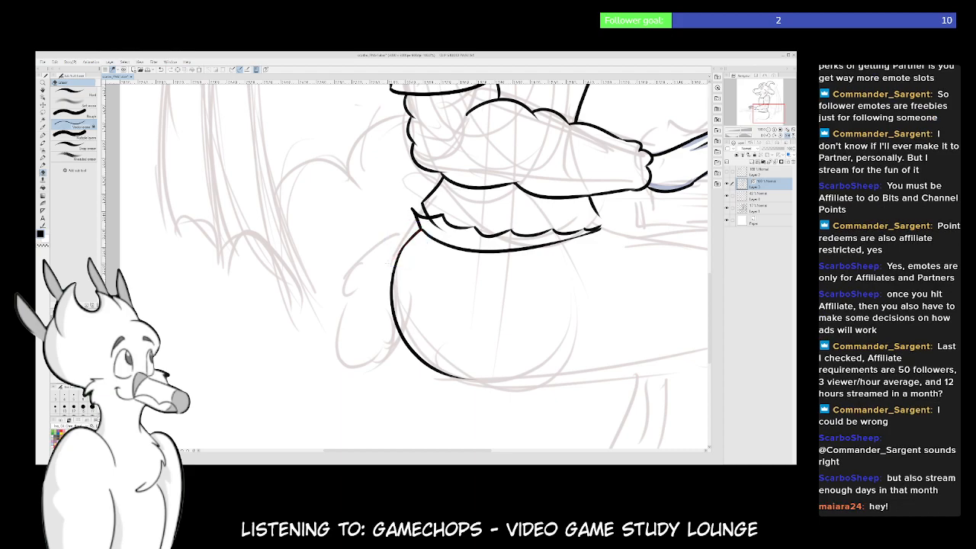
{"action": "key", "text": "p"}
Ink the fluffy tail behind the rump with a curved top and scalloped lower tip
{"action": "left_click_drag", "start_coordinate": [455, 282], "coordinate": [357, 337]}
{"action": "mouse_move", "coordinate": [488, 101]}
{"action": "left_mouse_down"}
{"action": "mouse_move", "coordinate": [446, 301]}
{"action": "mouse_move", "coordinate": [450, 374]}
{"action": "left_mouse_up"}
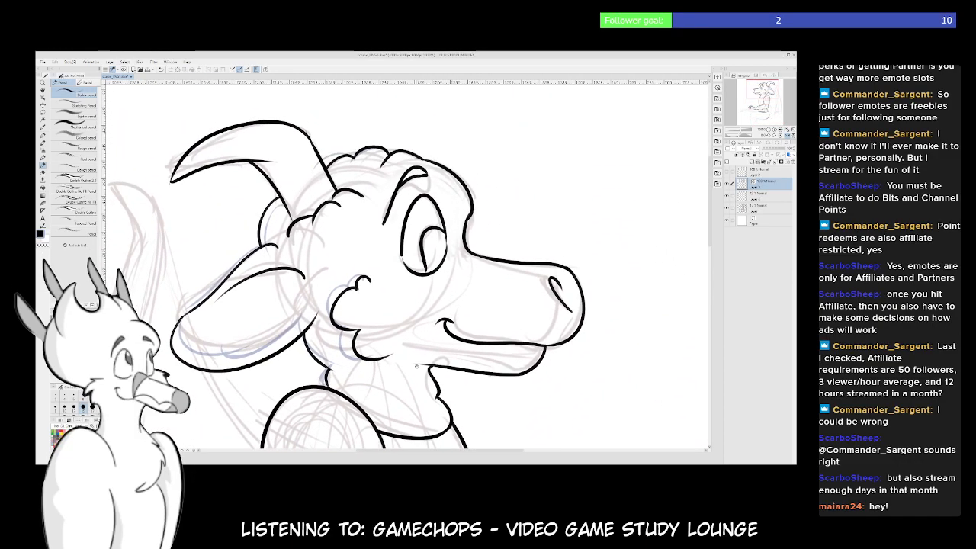
{"action": "scroll", "coordinate": [416, 359], "scroll_direction": "down", "scroll_amount": 10}
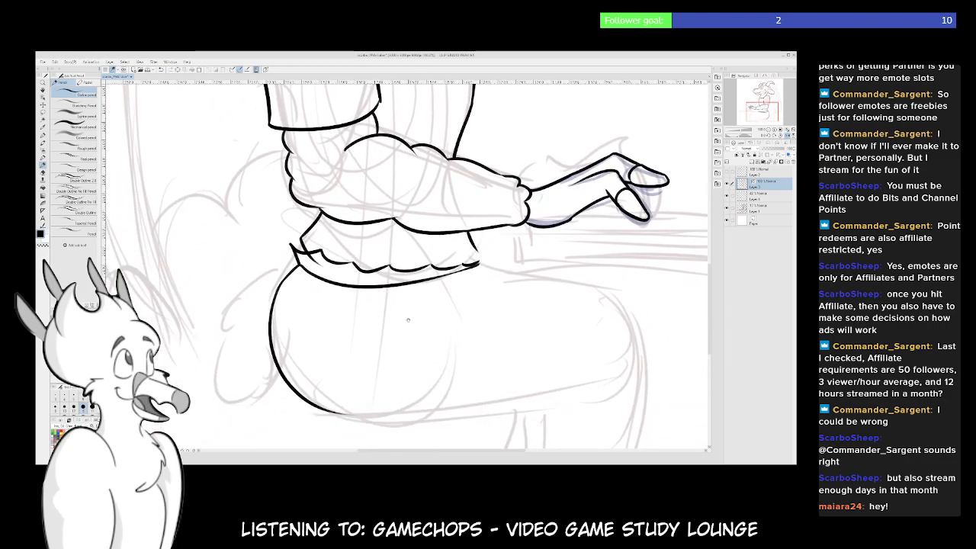
{"action": "scroll", "coordinate": [397, 313], "scroll_direction": "down", "scroll_amount": 4}
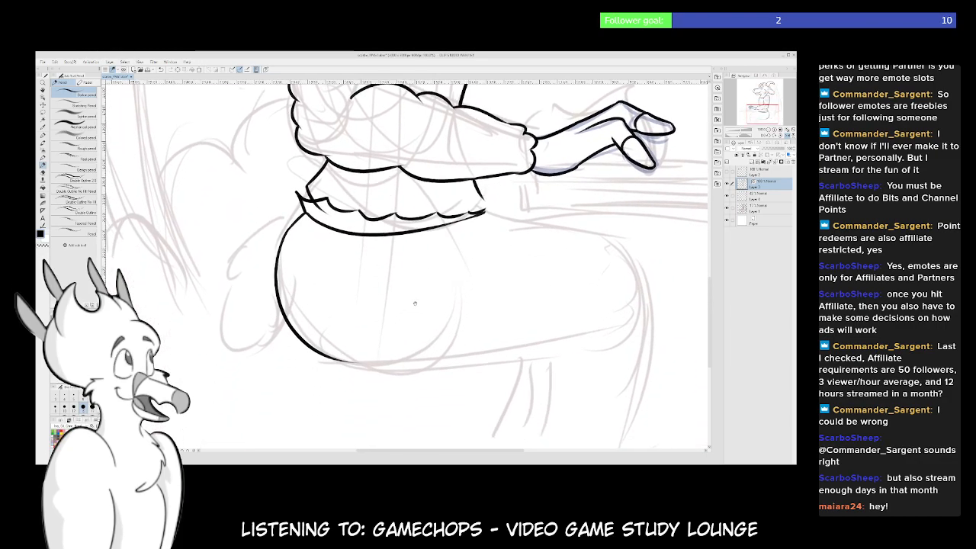
{"action": "scroll", "coordinate": [412, 300], "scroll_direction": "down", "scroll_amount": 2}
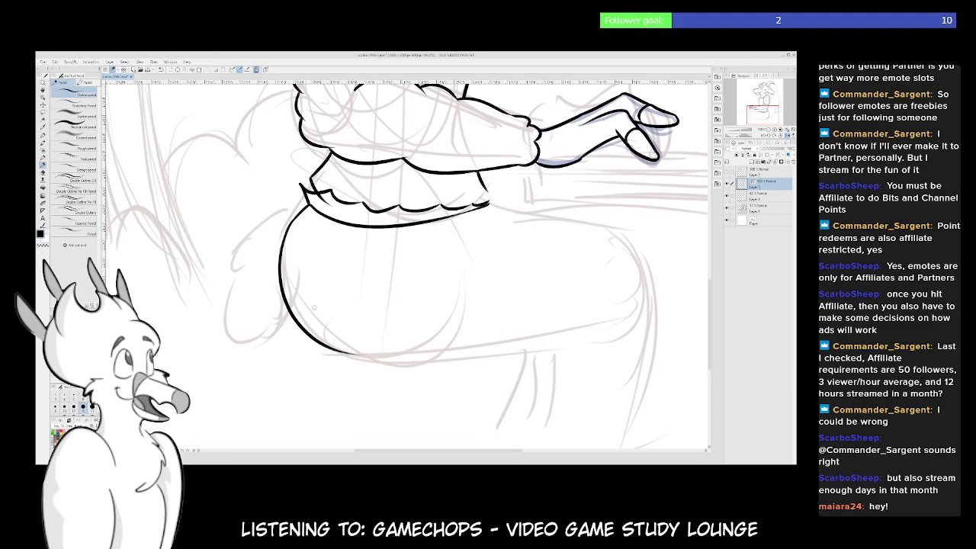
{"action": "scroll", "coordinate": [367, 372], "scroll_direction": "down", "scroll_amount": 1}
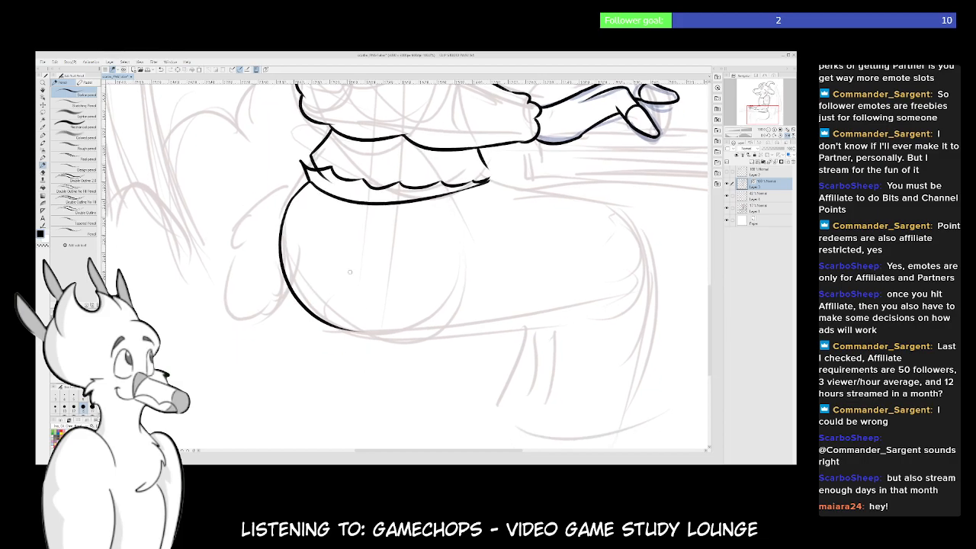
{"action": "mouse_move", "coordinate": [296, 193]}
{"action": "left_mouse_down"}
{"action": "mouse_move", "coordinate": [235, 242]}
{"action": "mouse_move", "coordinate": [255, 304]}
{"action": "mouse_move", "coordinate": [291, 278]}
{"action": "left_mouse_up"}
{"action": "key", "text": "ctrl+z"}
{"action": "left_click_drag", "start_coordinate": [251, 303], "coordinate": [285, 274]}
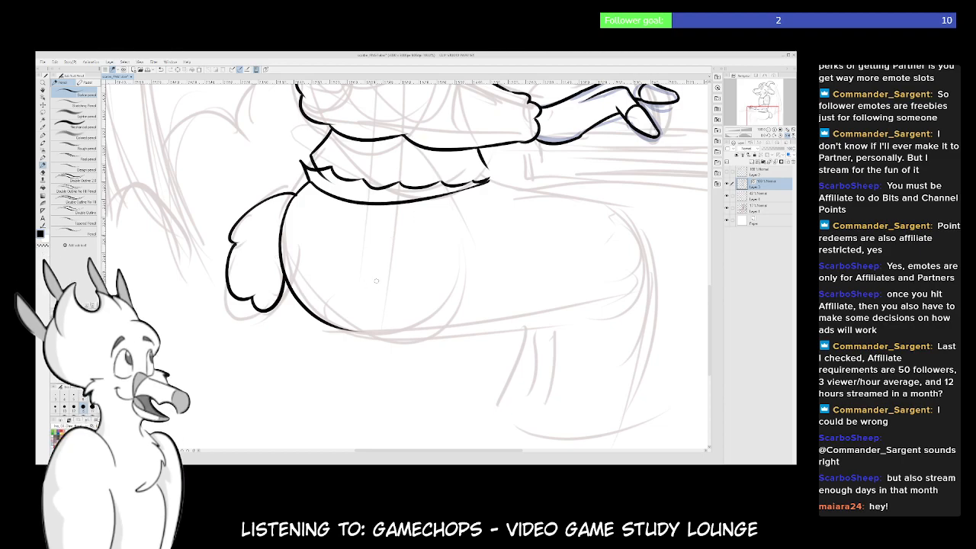
Clean up the line ends at the front corner of the scalloped waist edge
{"action": "left_click_drag", "start_coordinate": [404, 260], "coordinate": [393, 308]}
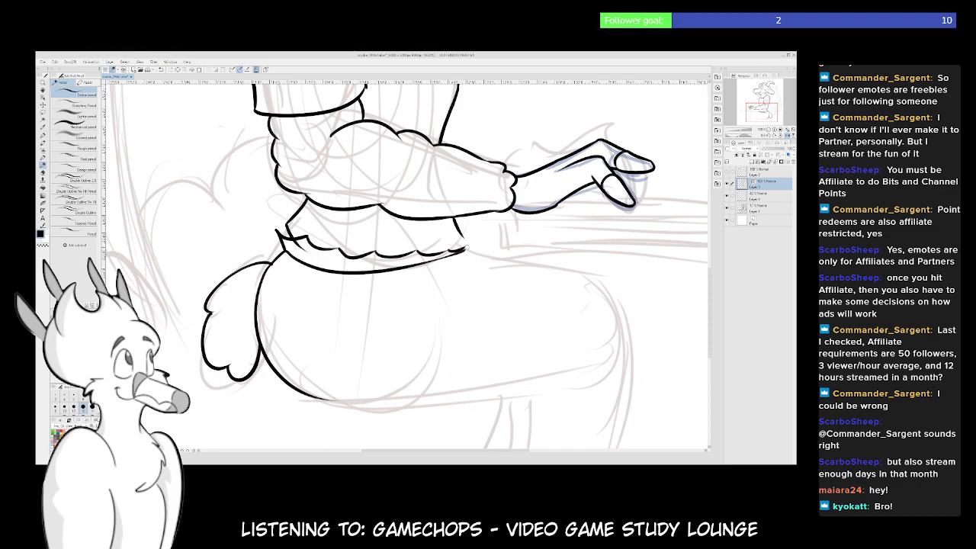
{"action": "key", "text": "e"}
{"action": "key", "text": "p"}
{"action": "left_click_drag", "start_coordinate": [438, 201], "coordinate": [435, 286]}
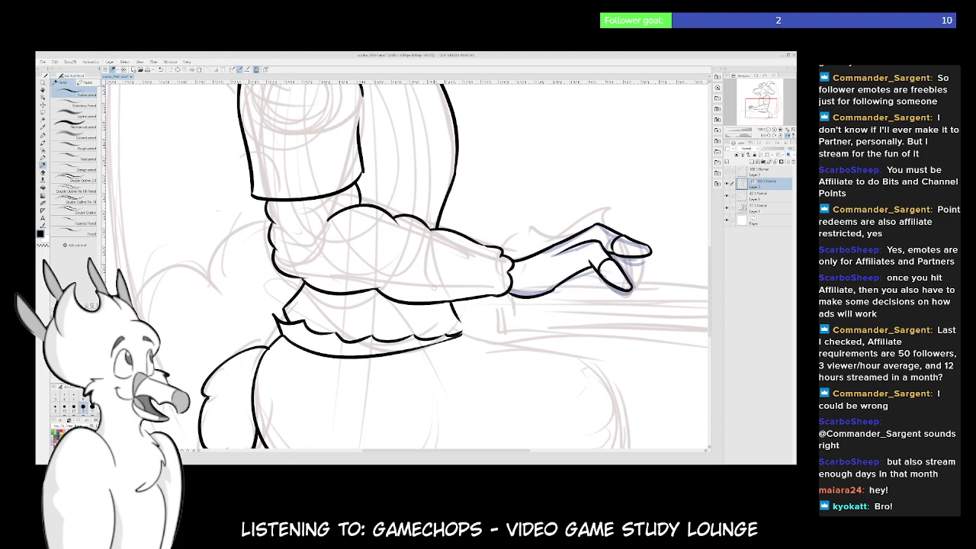
Ink the pointed, curved tip of the wing behind the head with an outer and an inner edge
{"action": "left_click_drag", "start_coordinate": [526, 212], "coordinate": [489, 325]}
{"action": "left_click_drag", "start_coordinate": [416, 444], "coordinate": [471, 268]}
{"action": "mouse_move", "coordinate": [426, 423]}
{"action": "left_mouse_down"}
{"action": "mouse_move", "coordinate": [447, 308]}
{"action": "mouse_move", "coordinate": [402, 279]}
{"action": "mouse_move", "coordinate": [407, 349]}
{"action": "left_mouse_up"}
{"action": "left_click_drag", "start_coordinate": [340, 205], "coordinate": [432, 355]}
{"action": "left_click_drag", "start_coordinate": [396, 252], "coordinate": [439, 311]}
{"action": "left_click_drag", "start_coordinate": [381, 228], "coordinate": [424, 287]}
{"action": "left_click_drag", "start_coordinate": [386, 201], "coordinate": [509, 340]}
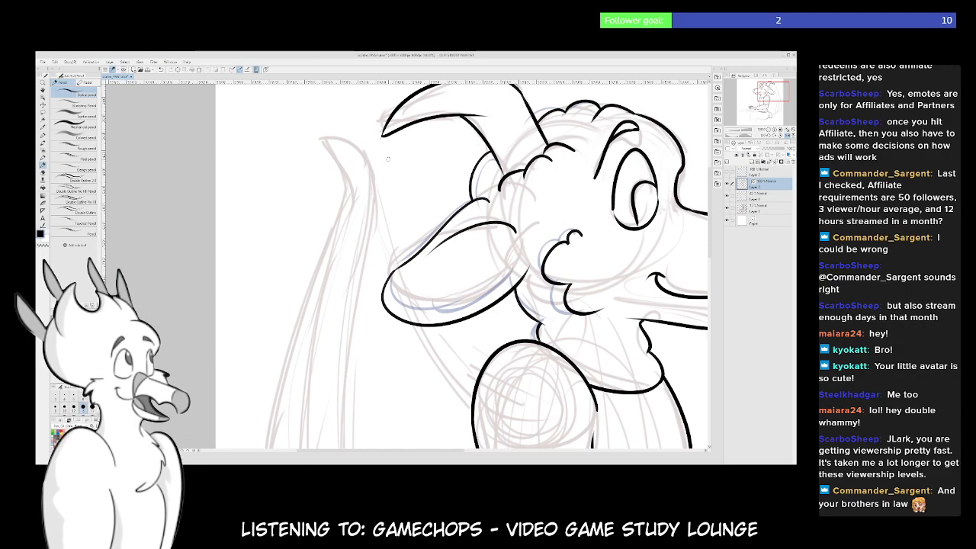
{"action": "left_click_drag", "start_coordinate": [423, 246], "coordinate": [456, 236]}
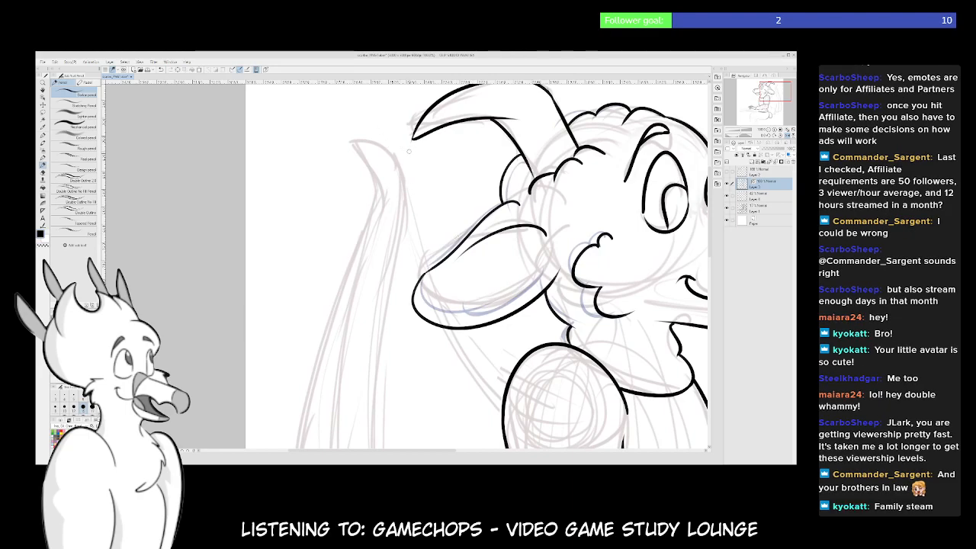
{"action": "mouse_move", "coordinate": [349, 135]}
{"action": "left_mouse_down"}
{"action": "mouse_move", "coordinate": [416, 197]}
{"action": "mouse_move", "coordinate": [450, 172]}
{"action": "left_mouse_up"}
{"action": "key", "text": "ctrl+z"}
{"action": "mouse_move", "coordinate": [374, 104]}
{"action": "left_mouse_down"}
{"action": "mouse_move", "coordinate": [440, 229]}
{"action": "mouse_move", "coordinate": [379, 105]}
{"action": "mouse_move", "coordinate": [410, 202]}
{"action": "left_mouse_up"}
{"action": "key", "text": "ctrl+z"}
{"action": "left_click_drag", "start_coordinate": [373, 103], "coordinate": [411, 181]}
Ink the wing's long back edge from the tip down to the lower end of the wing sketch
{"action": "mouse_move", "coordinate": [434, 298]}
{"action": "left_mouse_down"}
{"action": "mouse_move", "coordinate": [434, 184]}
{"action": "mouse_move", "coordinate": [427, 234]}
{"action": "left_mouse_up"}
{"action": "key", "text": "ctrl+minus"}
{"action": "mouse_move", "coordinate": [437, 330]}
{"action": "left_mouse_down"}
{"action": "mouse_move", "coordinate": [435, 301]}
{"action": "mouse_move", "coordinate": [410, 292]}
{"action": "mouse_move", "coordinate": [449, 311]}
{"action": "left_mouse_up"}
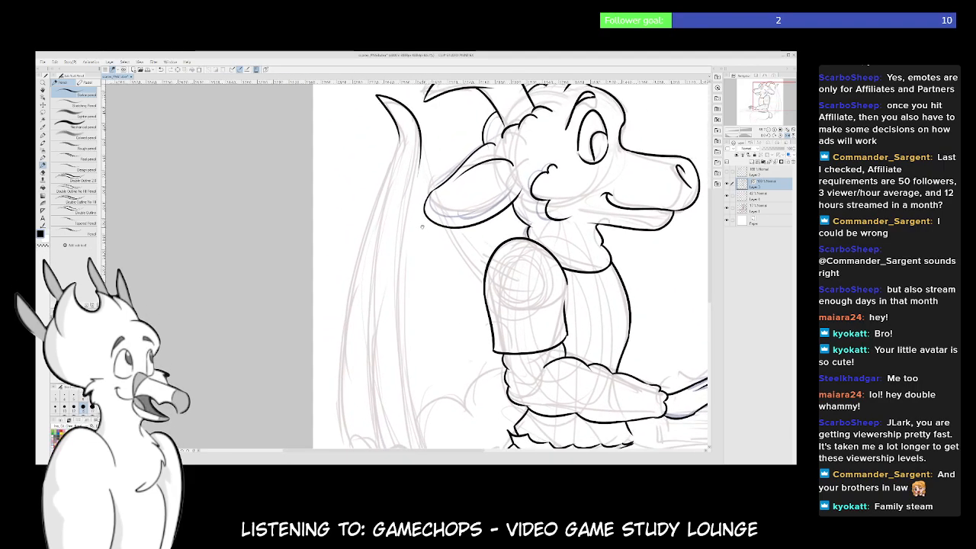
{"action": "left_click_drag", "start_coordinate": [398, 131], "coordinate": [328, 425]}
{"action": "key", "text": "ctrl+z"}
{"action": "left_click_drag", "start_coordinate": [397, 133], "coordinate": [333, 391]}
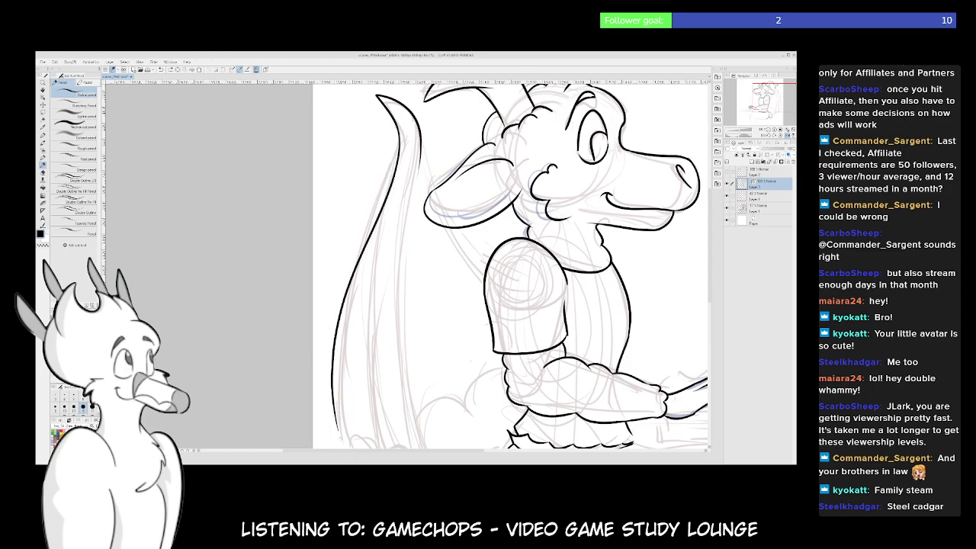
Transform the front edge line of the wing tip slightly narrower, bringing it closer to the back edge
{"action": "mouse_move", "coordinate": [420, 306]}
{"action": "left_mouse_down"}
{"action": "mouse_move", "coordinate": [394, 295]}
{"action": "mouse_move", "coordinate": [400, 271]}
{"action": "left_mouse_up"}
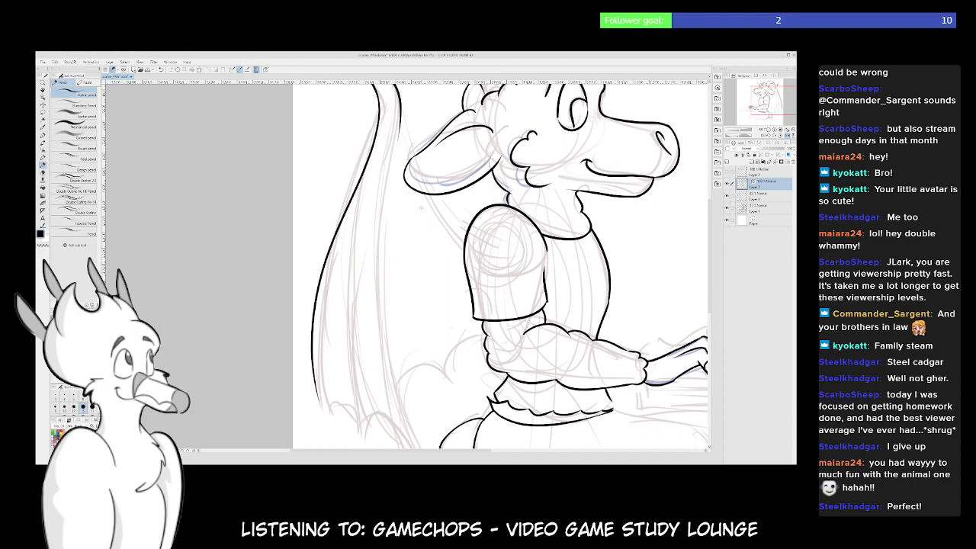
{"action": "left_click_drag", "start_coordinate": [402, 130], "coordinate": [389, 185]}
{"action": "scroll", "coordinate": [421, 172], "scroll_direction": "up", "scroll_amount": 1}
{"action": "left_click_drag", "start_coordinate": [426, 158], "coordinate": [440, 183]}
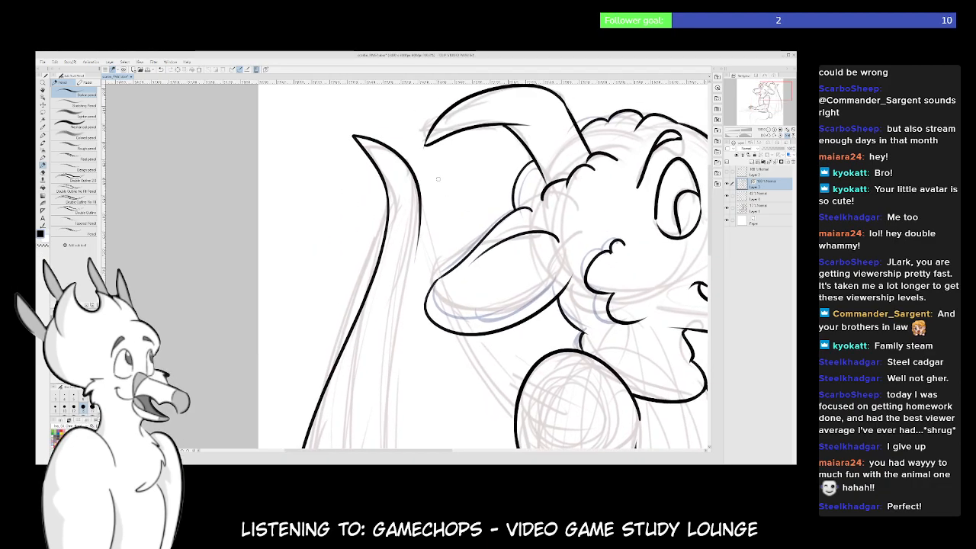
{"action": "left_click", "coordinate": [419, 199], "text": "ctrl"}
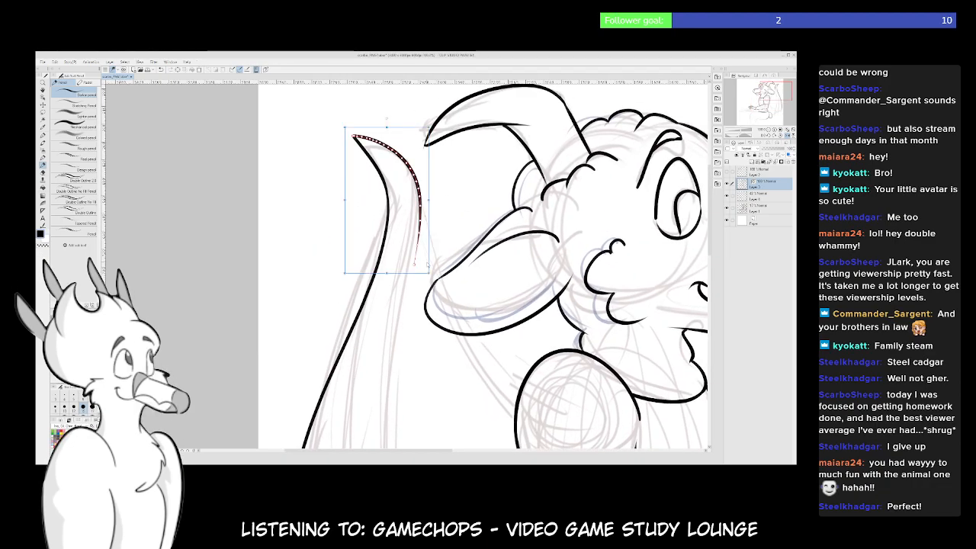
{"action": "left_click_drag", "start_coordinate": [428, 200], "coordinate": [420, 200]}
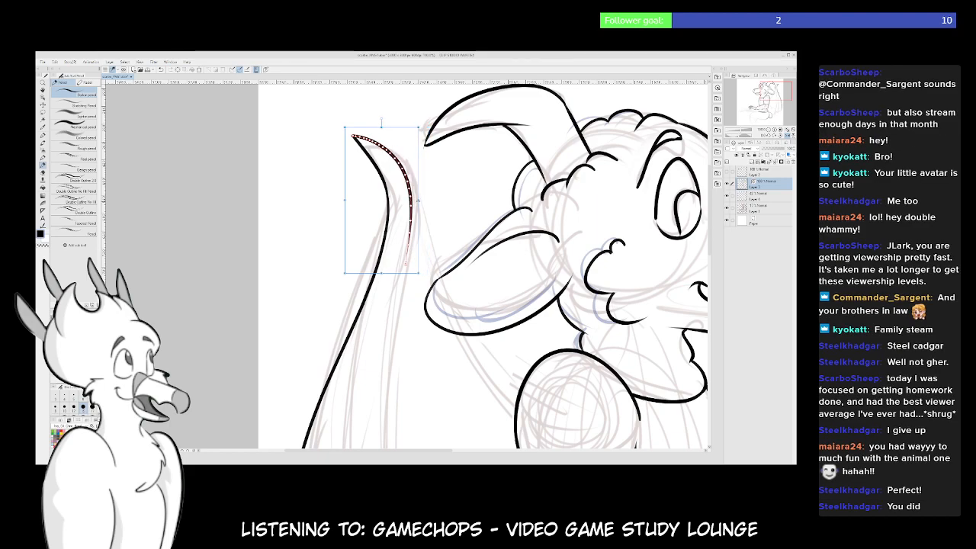
{"action": "left_click", "coordinate": [419, 199], "text": "ctrl"}
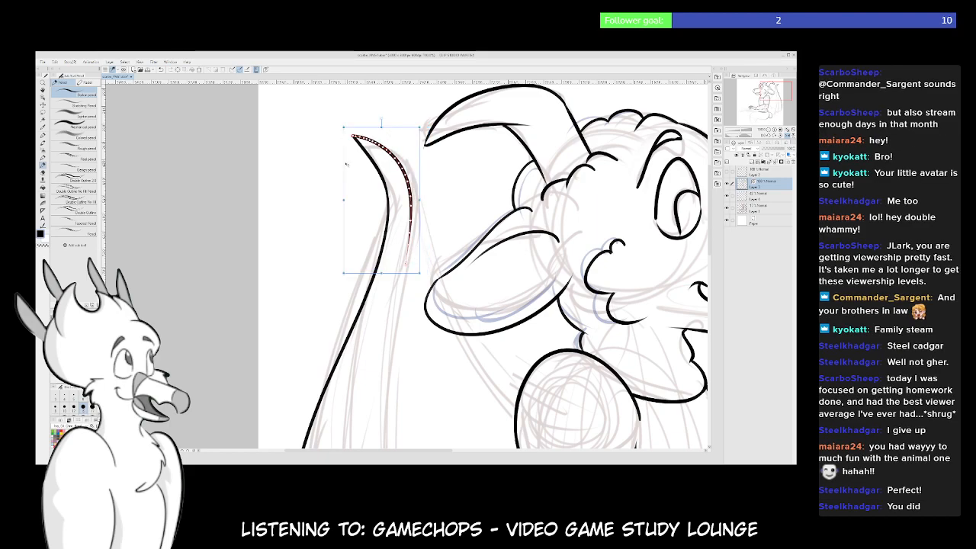
Ink the wing's long front edge from below the tip down to the lower end of the wing sketch
{"action": "scroll", "coordinate": [342, 199], "scroll_direction": "down", "scroll_amount": 3}
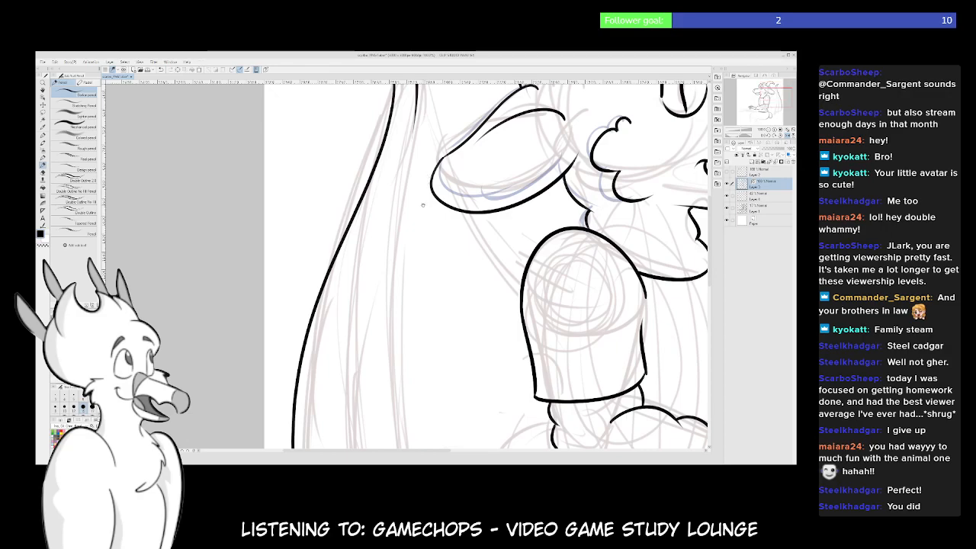
{"action": "scroll", "coordinate": [422, 204], "scroll_direction": "down", "scroll_amount": 4}
{"action": "scroll", "coordinate": [415, 153], "scroll_direction": "down", "scroll_amount": 2}
{"action": "scroll", "coordinate": [381, 229], "scroll_direction": "up", "scroll_amount": 5}
{"action": "left_click_drag", "start_coordinate": [363, 322], "coordinate": [362, 318]}
{"action": "scroll", "coordinate": [344, 205], "scroll_direction": "down", "scroll_amount": 1}
{"action": "left_click_drag", "start_coordinate": [316, 157], "coordinate": [337, 360]}
{"action": "left_click_drag", "start_coordinate": [359, 404], "coordinate": [362, 410]}
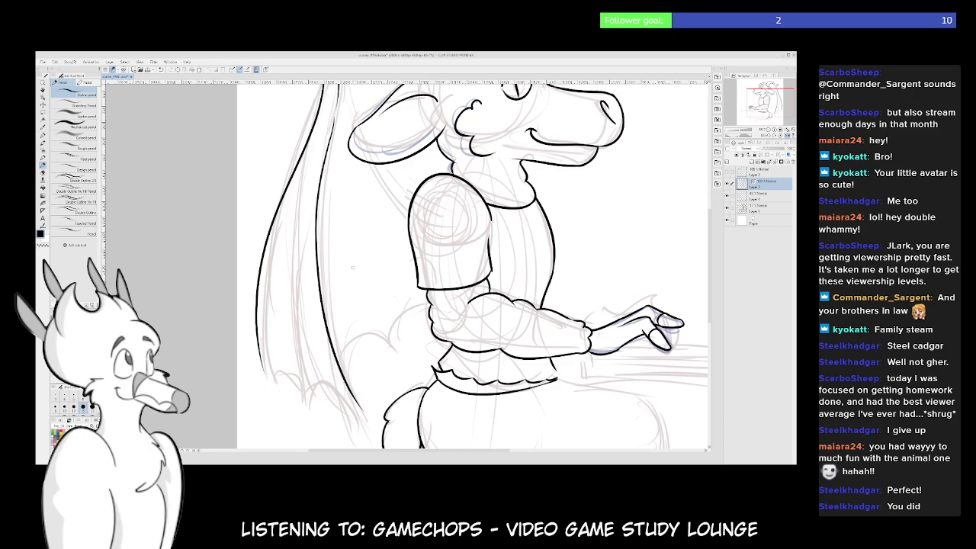
Ink a second line just inside the wing's back edge and distort its ends to follow the curve
{"action": "left_click_drag", "start_coordinate": [363, 275], "coordinate": [352, 334]}
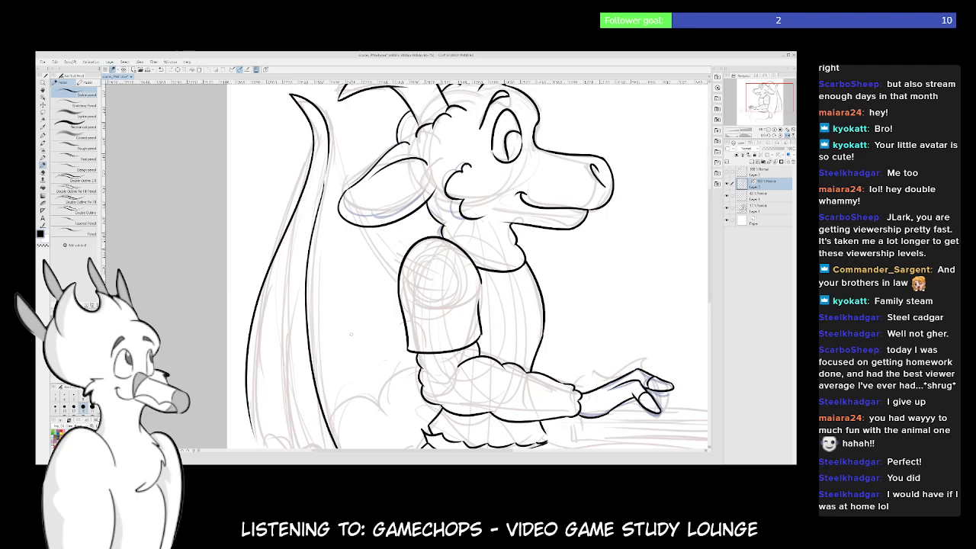
{"action": "scroll", "coordinate": [352, 334], "scroll_direction": "down", "scroll_amount": 3}
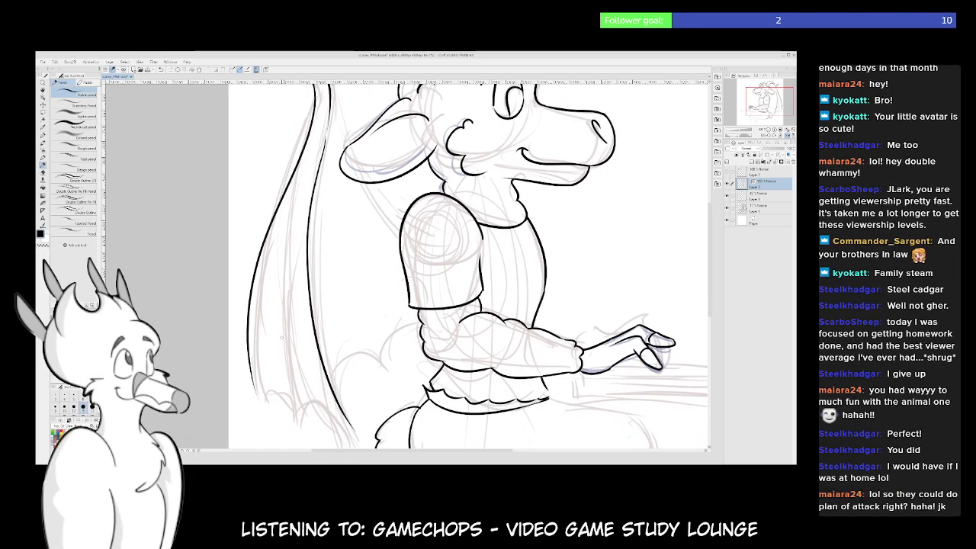
{"action": "scroll", "coordinate": [297, 339], "scroll_direction": "down", "scroll_amount": 2}
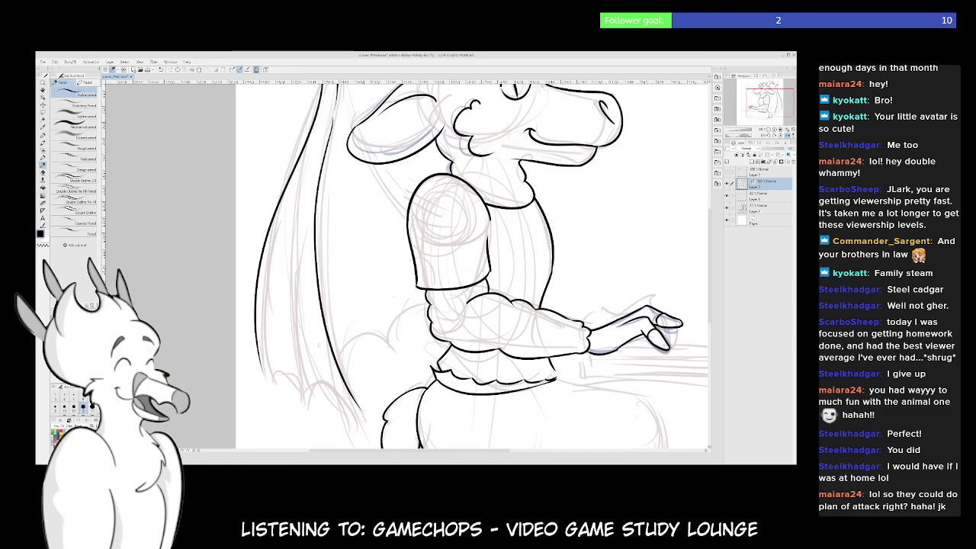
{"action": "scroll", "coordinate": [311, 329], "scroll_direction": "up", "scroll_amount": 2}
{"action": "left_click_drag", "start_coordinate": [256, 412], "coordinate": [298, 208]}
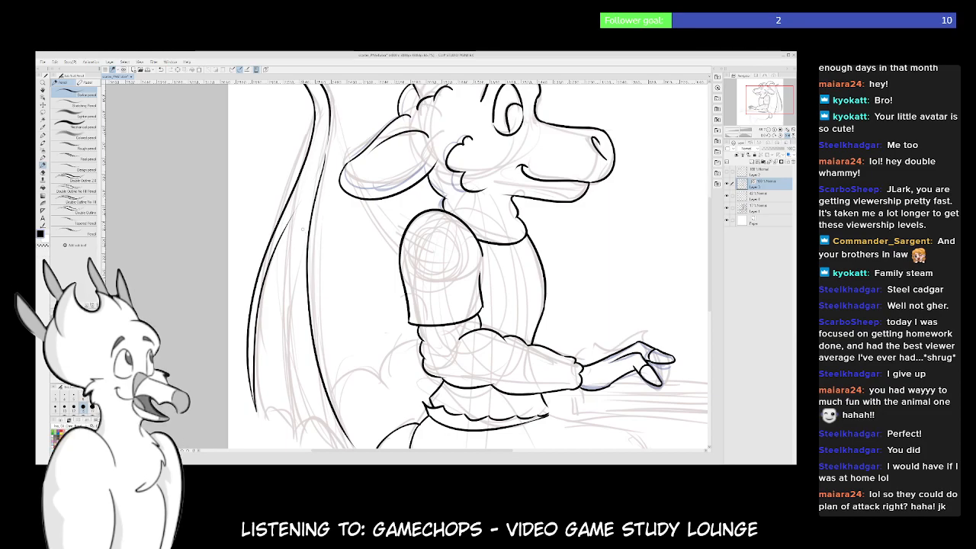
{"action": "key", "text": "ctrl+z"}
{"action": "left_click_drag", "start_coordinate": [251, 375], "coordinate": [314, 152]}
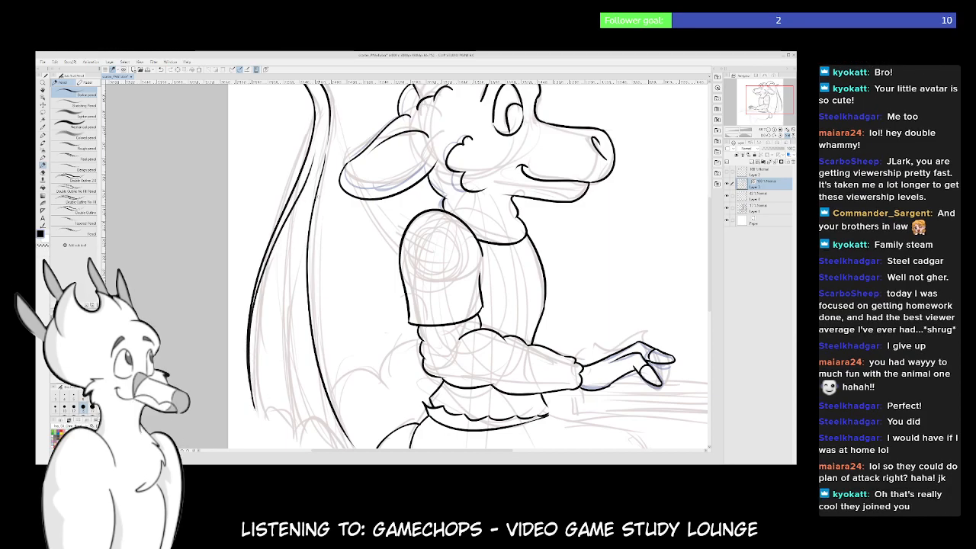
{"action": "key", "text": "ctrl+t"}
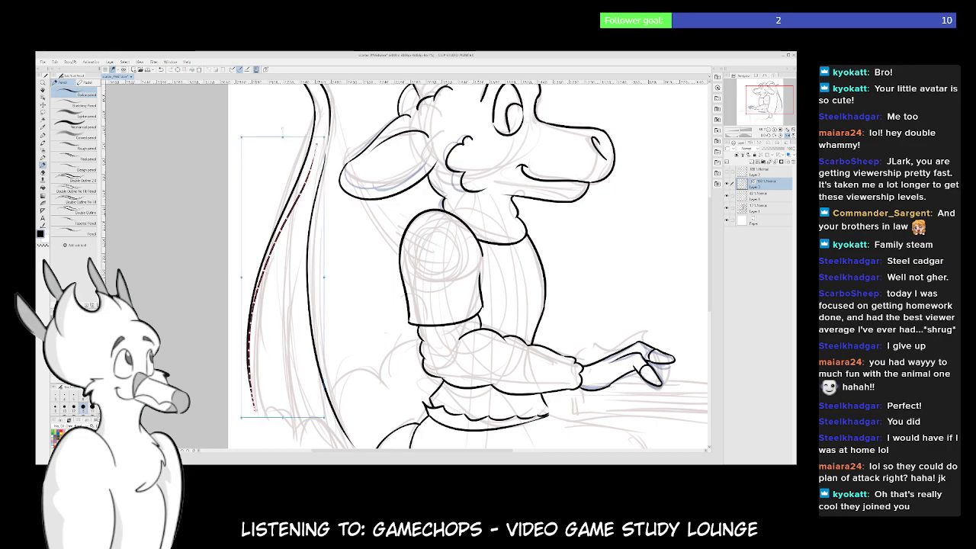
{"action": "left_click_drag", "start_coordinate": [240, 418], "coordinate": [243, 420]}
{"action": "left_click_drag", "start_coordinate": [326, 135], "coordinate": [324, 131]}
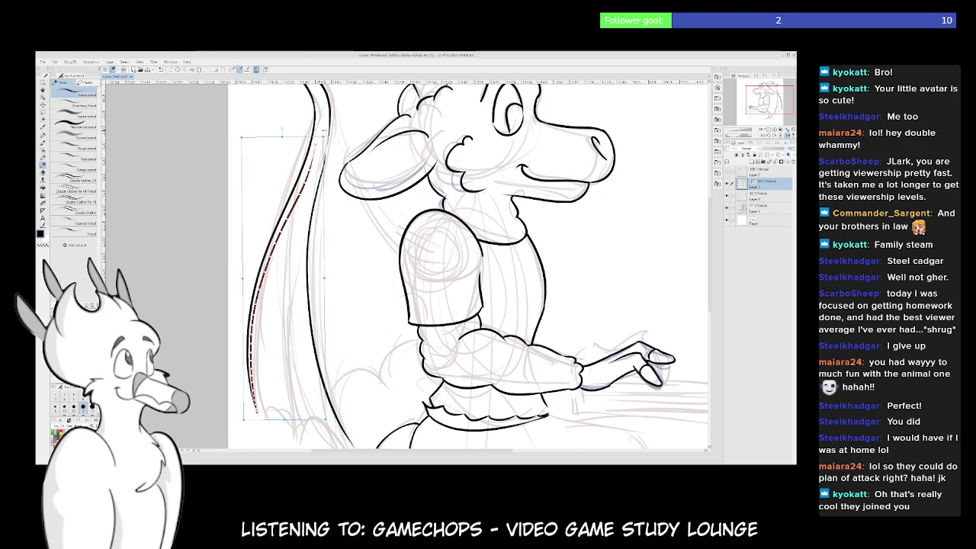
{"action": "key", "text": "Return"}
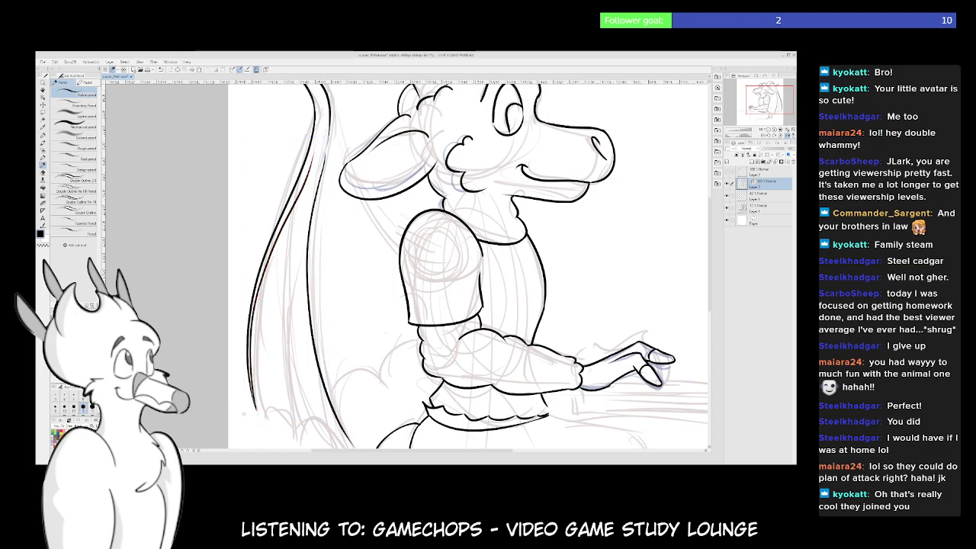
Ink the long curved finger lines running down the middle and along the front edge of the wing
{"action": "left_click_drag", "start_coordinate": [297, 217], "coordinate": [297, 437]}
{"action": "mouse_move", "coordinate": [348, 325]}
{"action": "left_mouse_down"}
{"action": "mouse_move", "coordinate": [342, 257]}
{"action": "mouse_move", "coordinate": [339, 289]}
{"action": "left_mouse_up"}
{"action": "key", "text": "ctrl+z"}
{"action": "left_click_drag", "start_coordinate": [287, 200], "coordinate": [282, 402]}
{"action": "key", "text": "ctrl+z"}
{"action": "mouse_move", "coordinate": [305, 118]}
{"action": "left_mouse_down"}
{"action": "mouse_move", "coordinate": [270, 227]}
{"action": "mouse_move", "coordinate": [283, 402]}
{"action": "mouse_move", "coordinate": [296, 170]}
{"action": "mouse_move", "coordinate": [283, 271]}
{"action": "mouse_move", "coordinate": [340, 407]}
{"action": "left_mouse_up"}
{"action": "key", "text": "ctrl+z"}
{"action": "key", "text": "ctrl+z"}
{"action": "left_click_drag", "start_coordinate": [296, 165], "coordinate": [345, 411]}
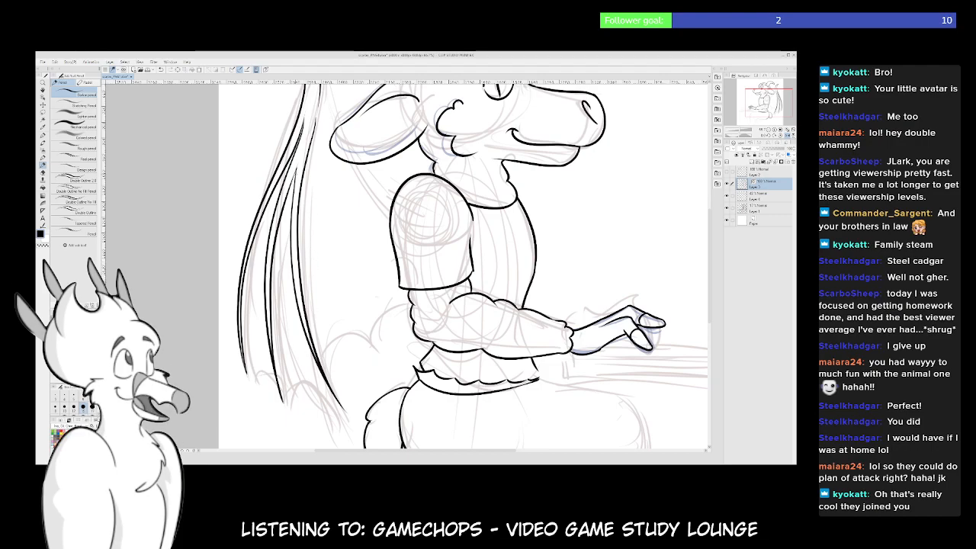
Ink the first curved scallop at the wing's lower end, between the back edge and the middle finger, and adjust its fit
{"action": "mouse_move", "coordinate": [312, 350]}
{"action": "left_mouse_down"}
{"action": "mouse_move", "coordinate": [289, 255]}
{"action": "mouse_move", "coordinate": [292, 284]}
{"action": "left_mouse_up"}
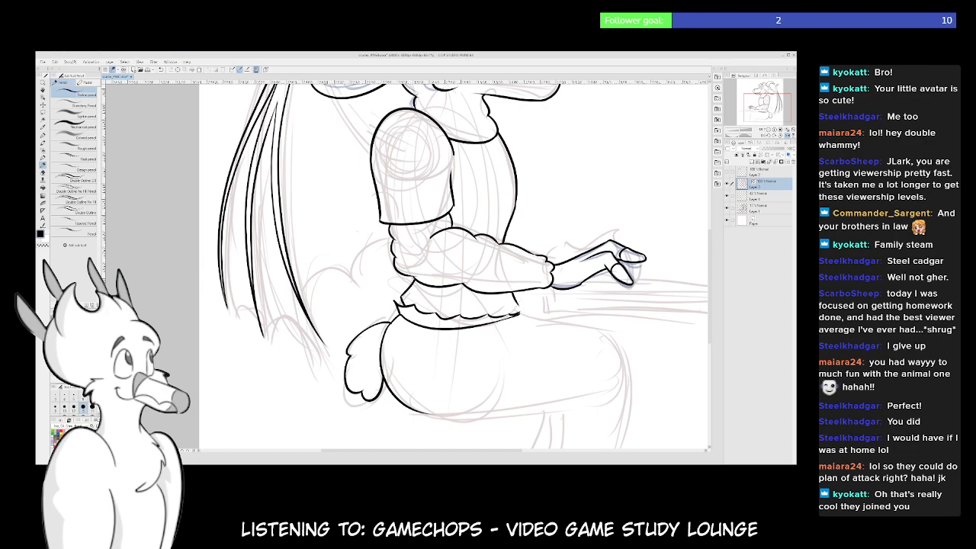
{"action": "left_click_drag", "start_coordinate": [261, 334], "coordinate": [344, 334]}
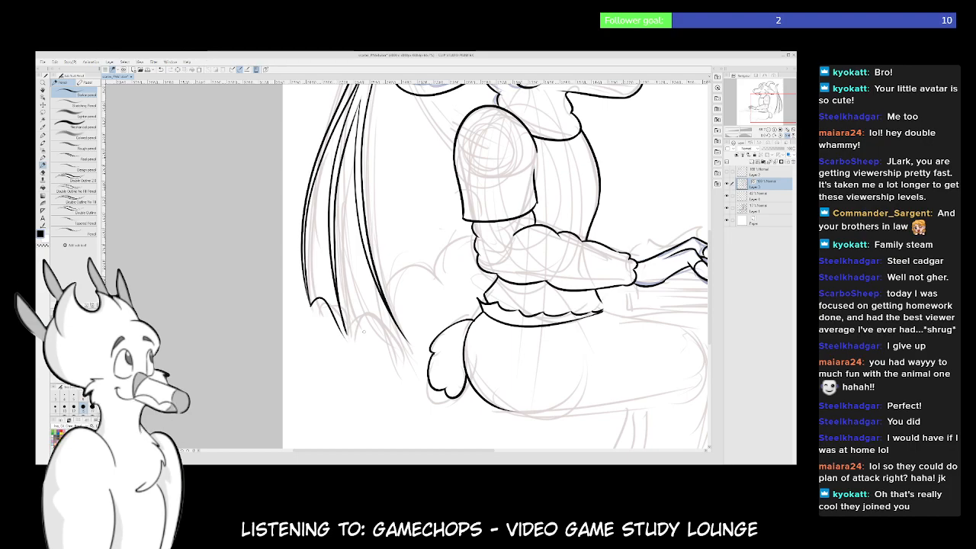
{"action": "left_click", "coordinate": [320, 305], "text": "ctrl"}
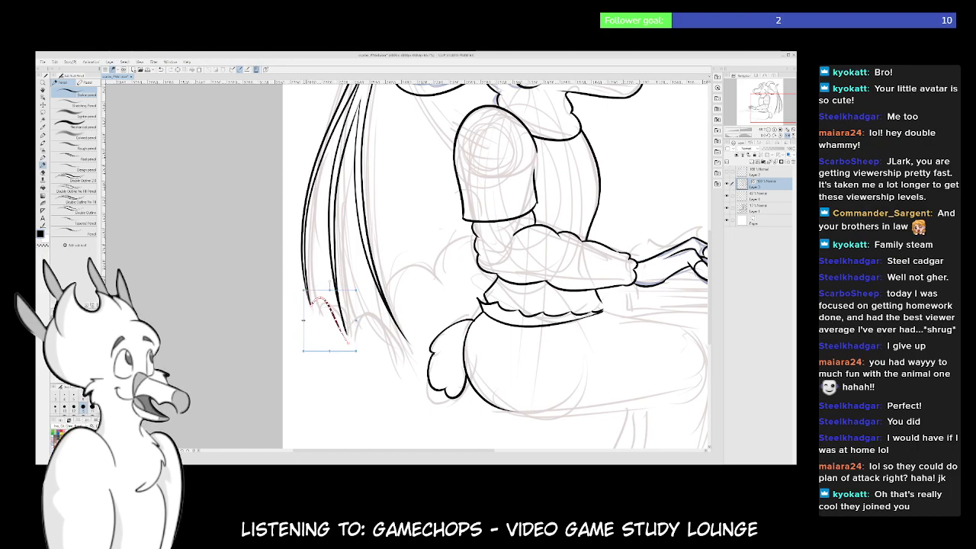
{"action": "left_click_drag", "start_coordinate": [302, 319], "coordinate": [306, 320]}
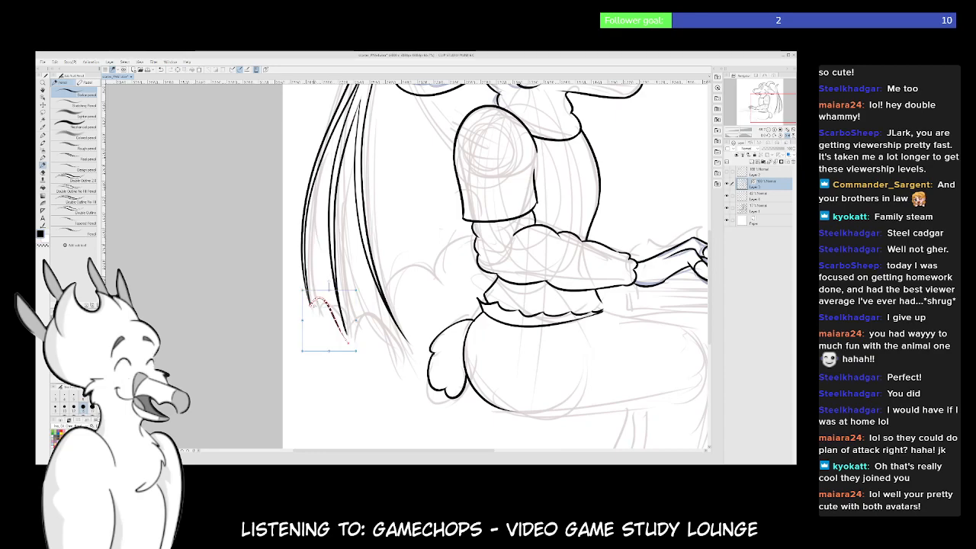
{"action": "key", "text": "ctrl+d"}
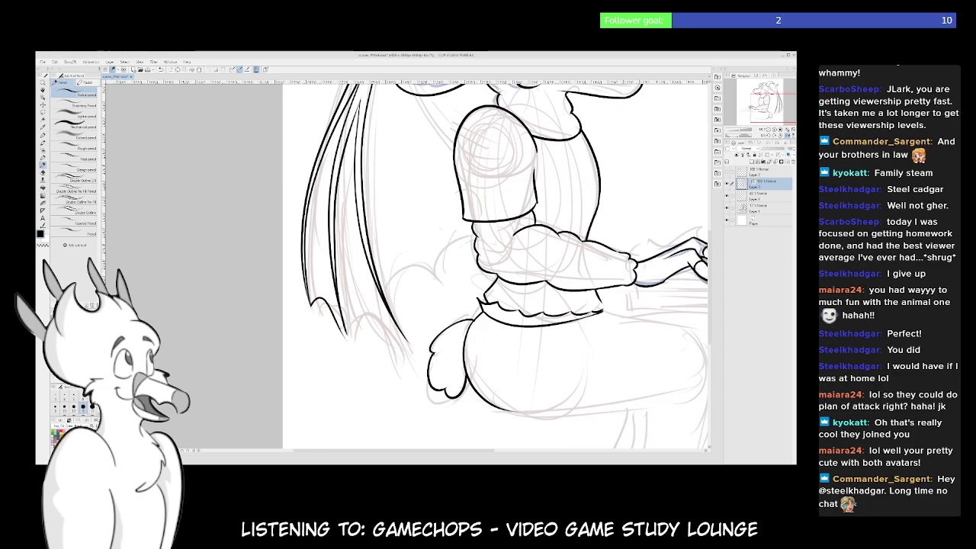
{"action": "key", "text": "ctrl+z"}
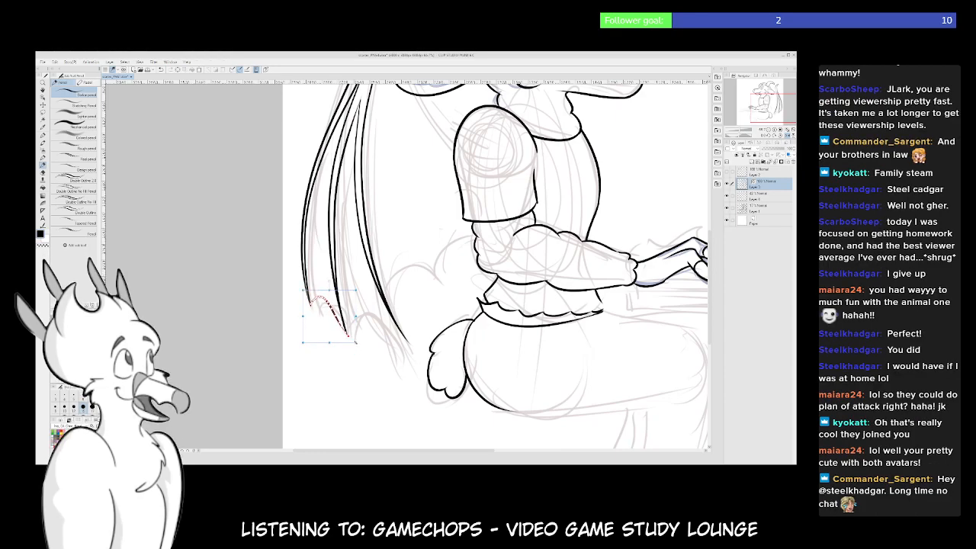
{"action": "key", "text": "ctrl+d"}
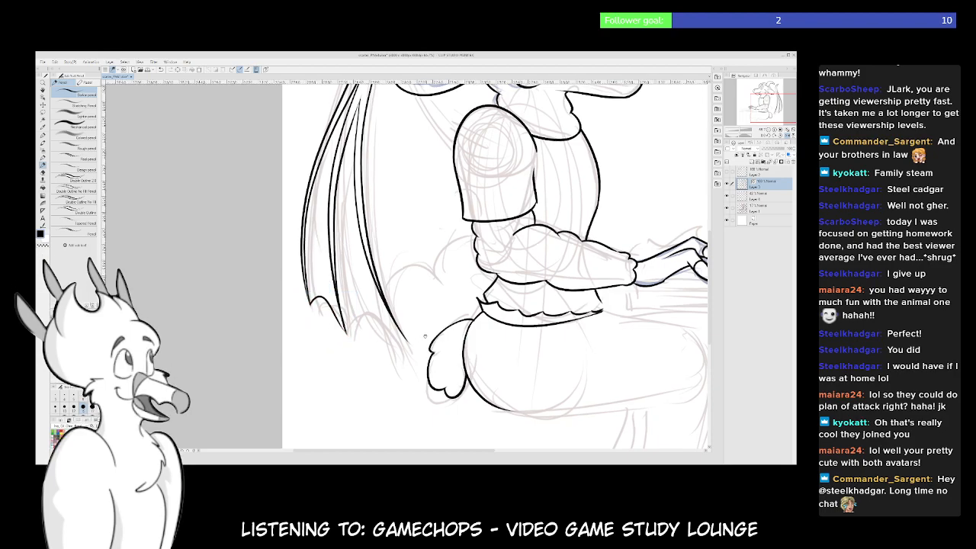
Ink the second scallop at the wing's lower end, joining the middle finger to the front edge
{"action": "left_click_drag", "start_coordinate": [455, 299], "coordinate": [433, 328]}
{"action": "scroll", "coordinate": [433, 328], "scroll_direction": "down", "scroll_amount": 2}
{"action": "scroll", "coordinate": [431, 328], "scroll_direction": "down", "scroll_amount": 2}
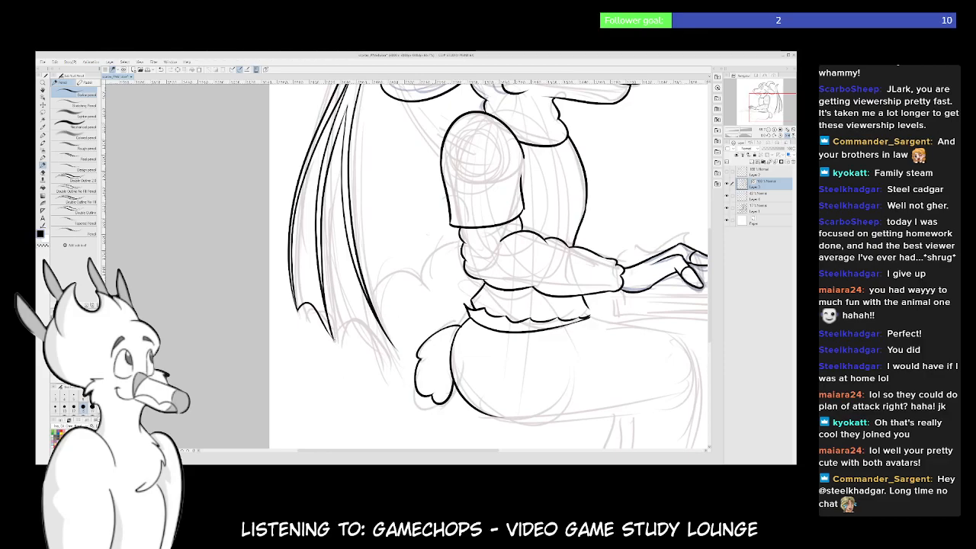
{"action": "key", "text": "ctrl+z"}
{"action": "left_click_drag", "start_coordinate": [369, 332], "coordinate": [405, 356]}
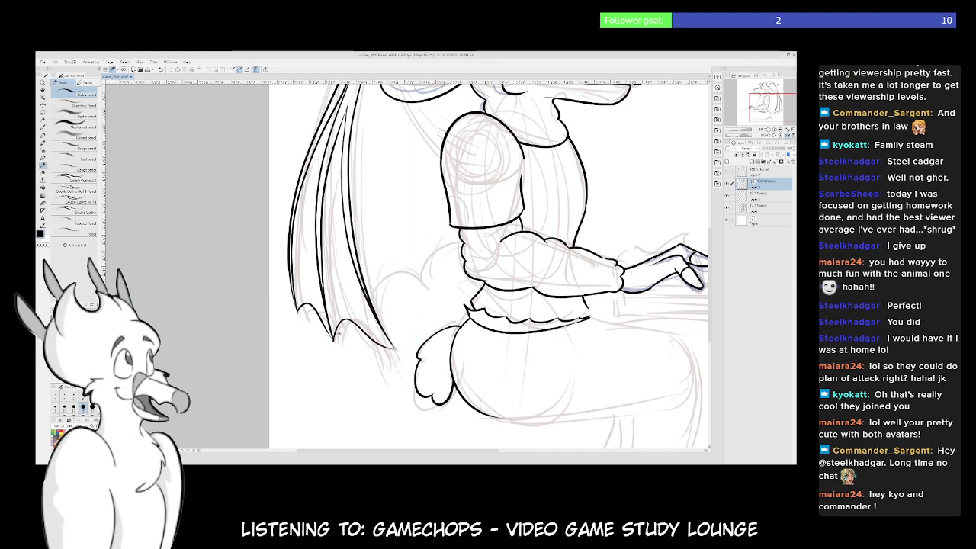
{"action": "key", "text": "ctrl+z"}
{"action": "left_click_drag", "start_coordinate": [395, 348], "coordinate": [334, 341]}
Ink the upper line of the wing arm from the shoulder up to the wing's front edge and adjust its fit
{"action": "left_click_drag", "start_coordinate": [422, 307], "coordinate": [384, 462]}
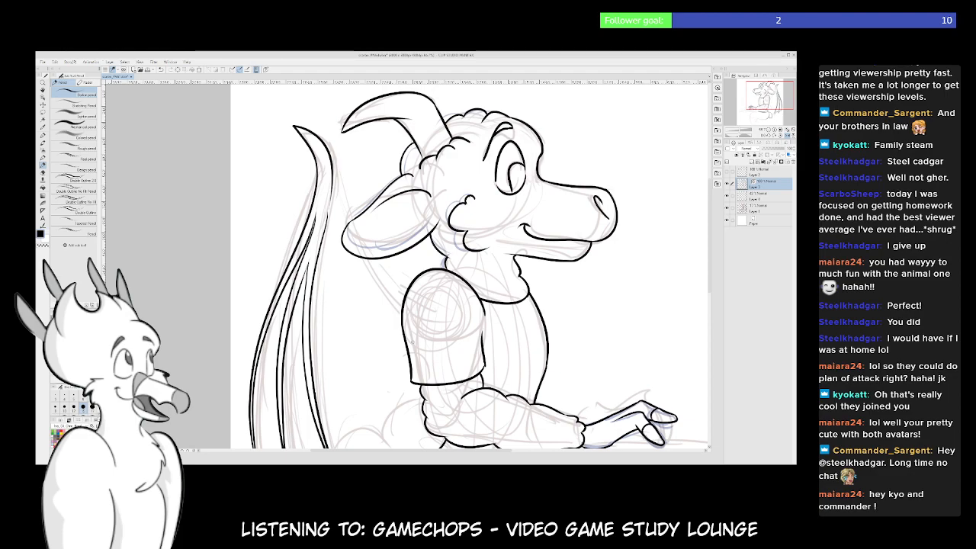
{"action": "mouse_move", "coordinate": [413, 342]}
{"action": "left_mouse_down"}
{"action": "mouse_move", "coordinate": [376, 312]}
{"action": "mouse_move", "coordinate": [372, 336]}
{"action": "left_mouse_up"}
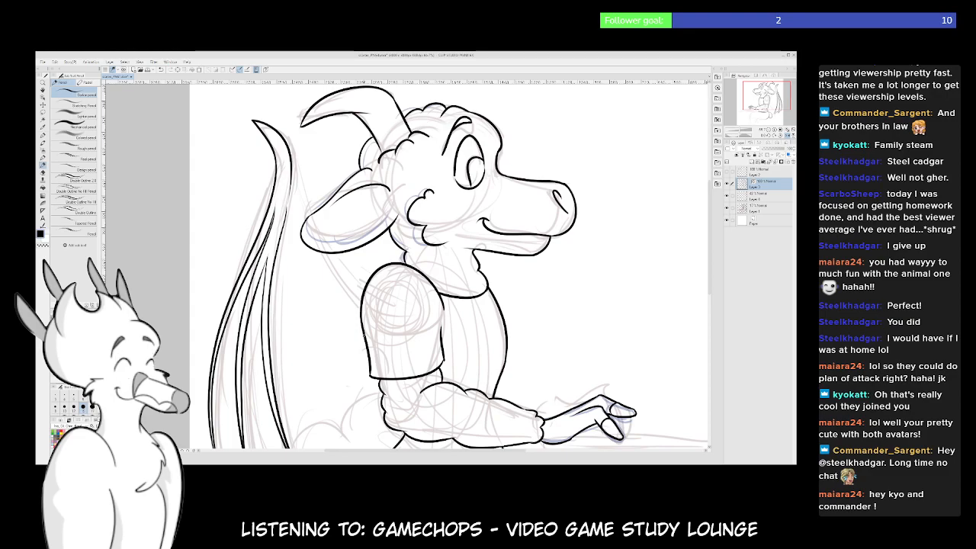
{"action": "mouse_move", "coordinate": [399, 340]}
{"action": "left_mouse_down"}
{"action": "mouse_move", "coordinate": [422, 273]}
{"action": "mouse_move", "coordinate": [445, 298]}
{"action": "left_mouse_up"}
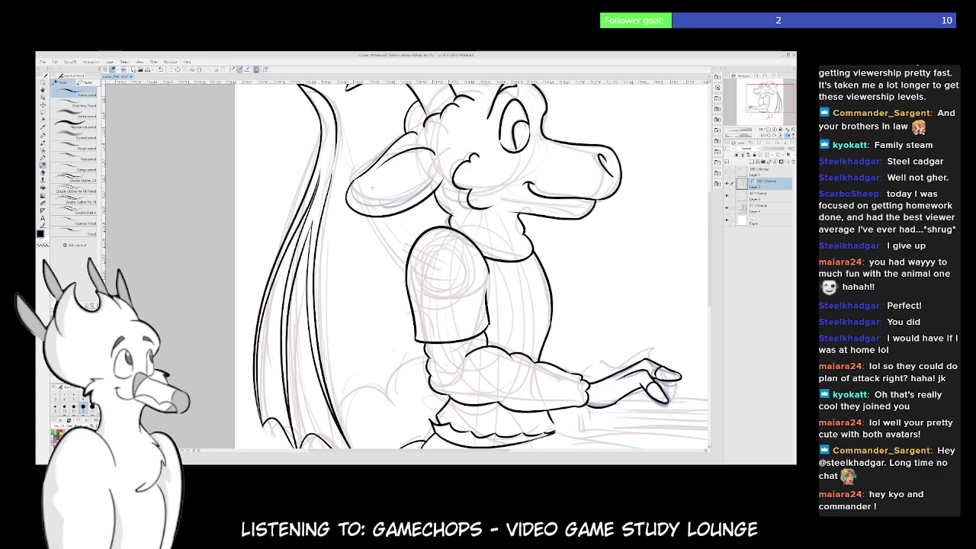
{"action": "mouse_move", "coordinate": [338, 130]}
{"action": "left_mouse_down"}
{"action": "mouse_move", "coordinate": [403, 214]}
{"action": "mouse_move", "coordinate": [338, 129]}
{"action": "left_mouse_up"}
{"action": "key", "text": "ctrl+z"}
{"action": "key", "text": "ctrl+z"}
{"action": "left_click_drag", "start_coordinate": [422, 257], "coordinate": [377, 180]}
{"action": "left_click", "coordinate": [382, 183], "text": "ctrl"}
{"action": "left_click", "coordinate": [383, 180], "text": "ctrl"}
{"action": "left_click_drag", "start_coordinate": [324, 113], "coordinate": [332, 115]}
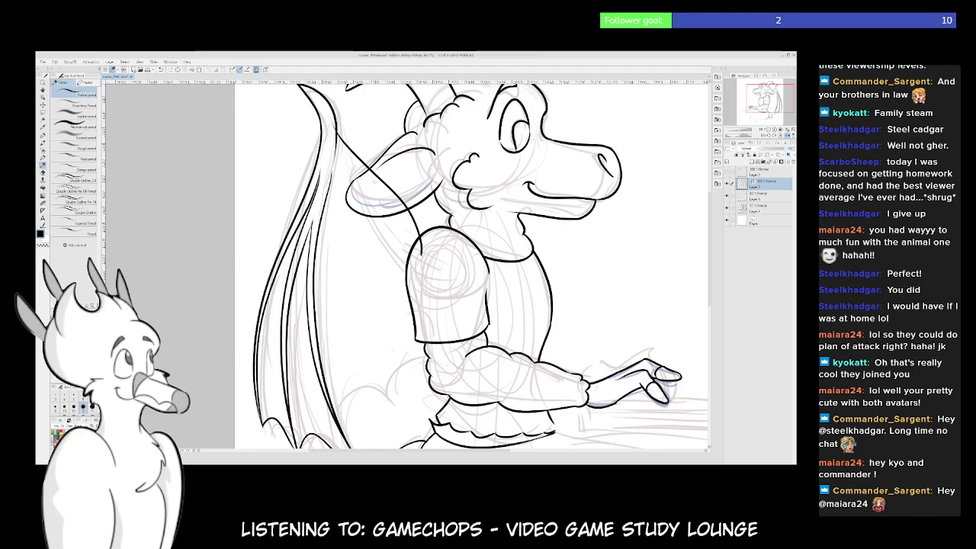
Ink the lower line of the wing arm from the shoulder to the wing and rotate it slightly counterclockwise
{"action": "left_click_drag", "start_coordinate": [414, 260], "coordinate": [332, 139]}
{"action": "left_click", "coordinate": [392, 240], "text": "ctrl"}
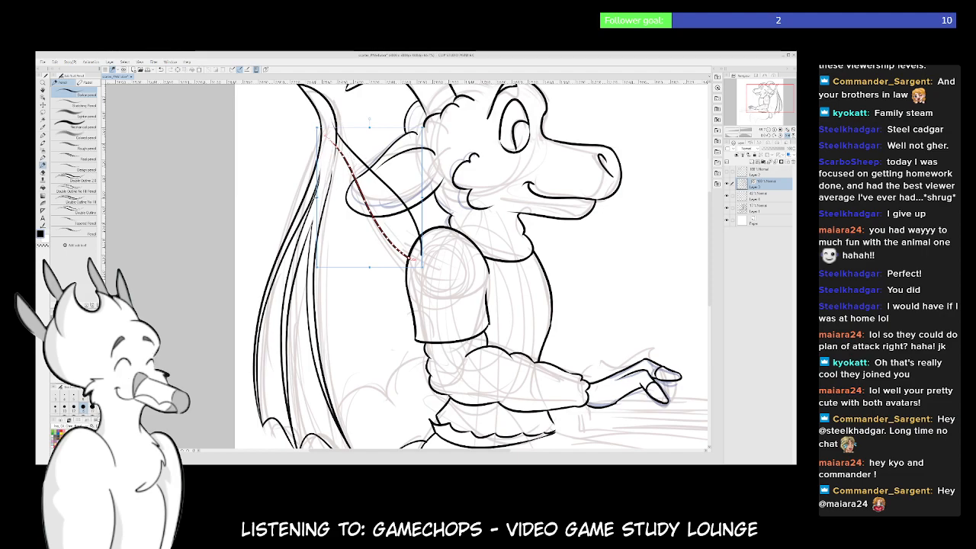
{"action": "left_click_drag", "start_coordinate": [370, 119], "coordinate": [365, 120]}
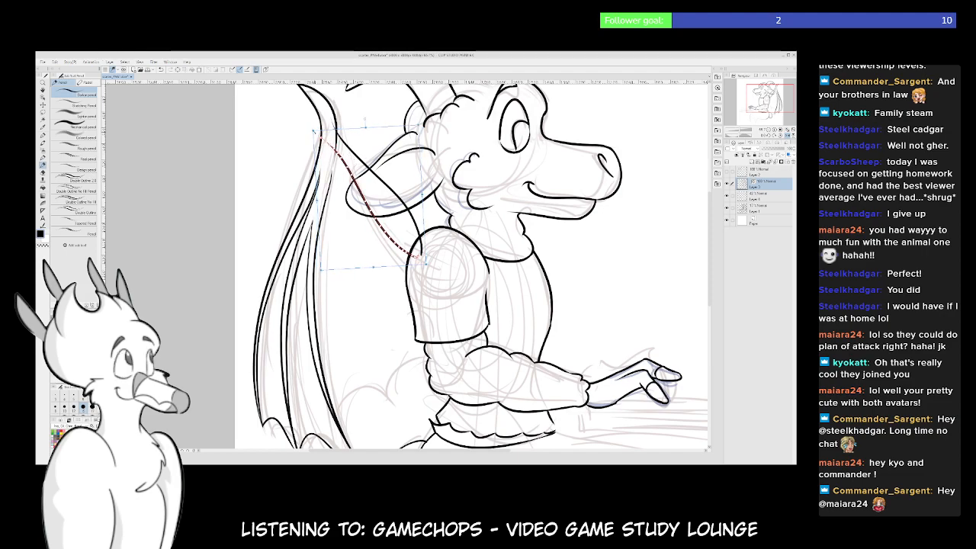
Fit the wing arm's lower line to the shoulder and erase the wing arm lines overlapping the ear and shoulder
{"action": "left_click_drag", "start_coordinate": [426, 264], "coordinate": [427, 273]}
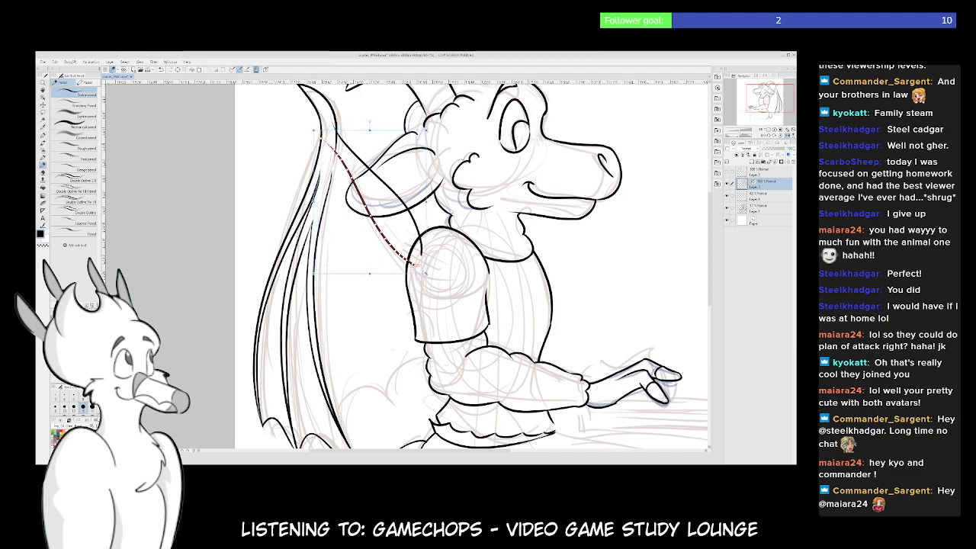
{"action": "key", "text": "p"}
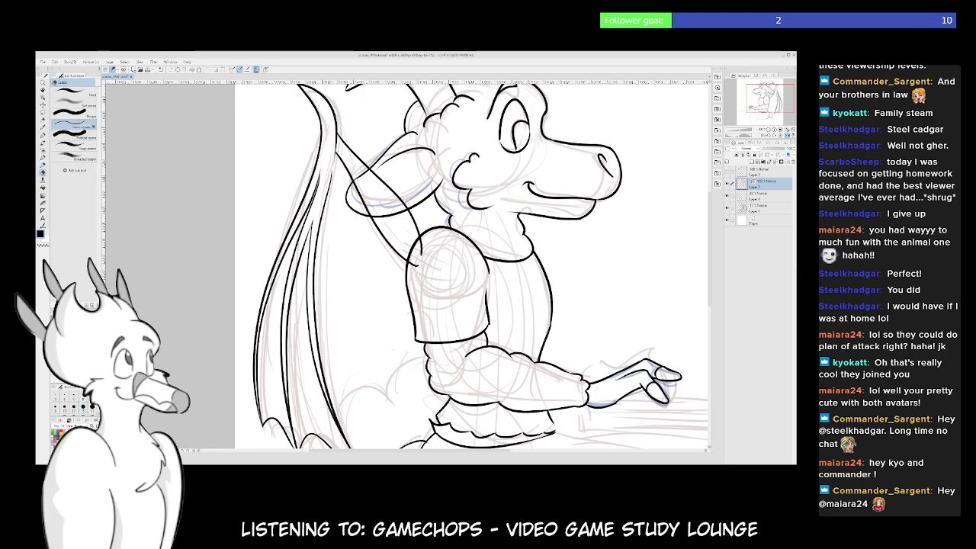
{"action": "left_click_drag", "start_coordinate": [422, 247], "coordinate": [383, 321]}
{"action": "left_click_drag", "start_coordinate": [355, 256], "coordinate": [323, 263]}
{"action": "left_click_drag", "start_coordinate": [422, 328], "coordinate": [435, 322]}
{"action": "key", "text": "ctrl+z"}
{"action": "left_click_drag", "start_coordinate": [364, 240], "coordinate": [347, 224]}
{"action": "mouse_move", "coordinate": [383, 358]}
{"action": "left_mouse_down"}
{"action": "mouse_move", "coordinate": [413, 347]}
{"action": "mouse_move", "coordinate": [411, 235]}
{"action": "mouse_move", "coordinate": [398, 341]}
{"action": "mouse_move", "coordinate": [369, 272]}
{"action": "left_mouse_up"}
Ink the scalloped lower edge of the wing membrane up to the arm and clean up its overlap
{"action": "key", "text": "p"}
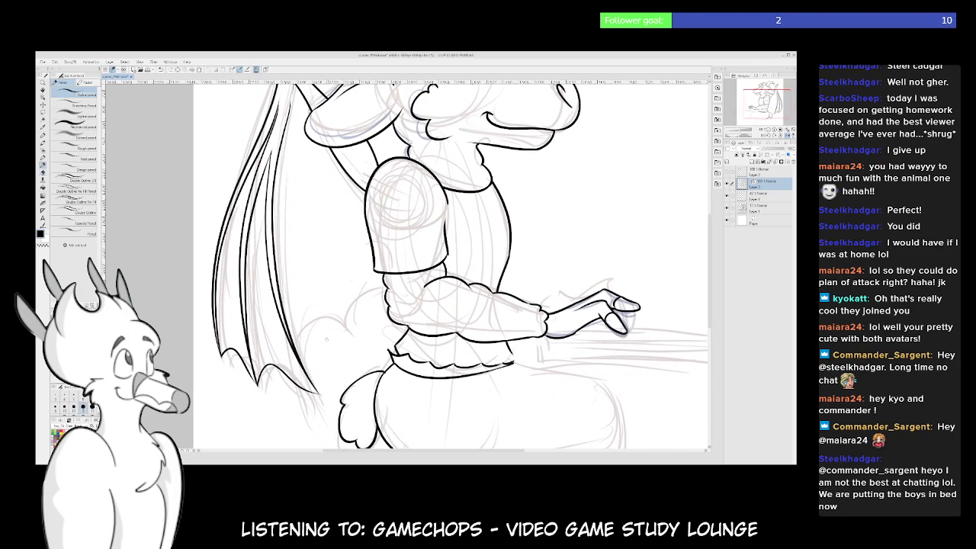
{"action": "mouse_move", "coordinate": [313, 334]}
{"action": "left_mouse_down"}
{"action": "mouse_move", "coordinate": [363, 336]}
{"action": "mouse_move", "coordinate": [397, 288]}
{"action": "mouse_move", "coordinate": [410, 289]}
{"action": "left_mouse_up"}
{"action": "key", "text": "e"}
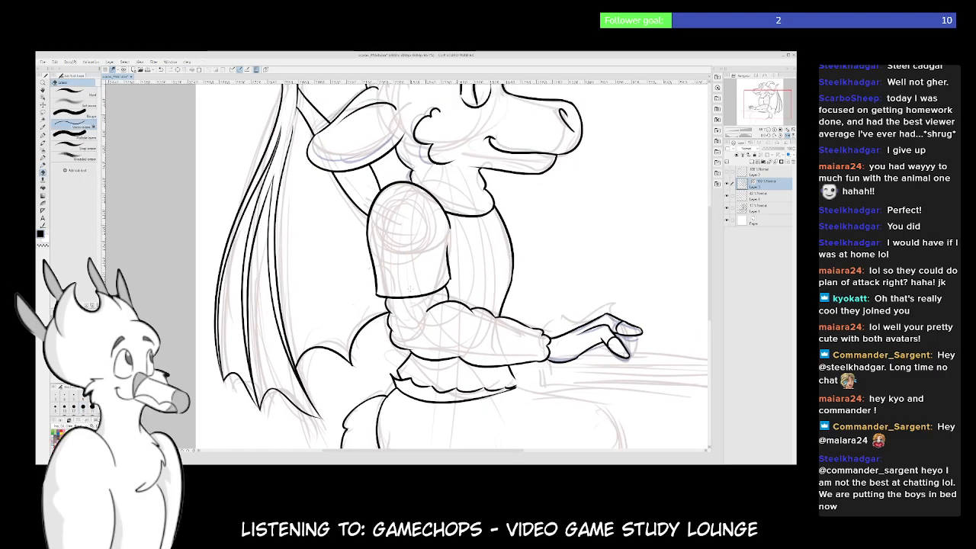
Ink a long curved rib line from the upper wing down toward the scalloped membrane edge
{"action": "key", "text": "p"}
{"action": "mouse_move", "coordinate": [343, 232]}
{"action": "left_mouse_down"}
{"action": "mouse_move", "coordinate": [353, 296]}
{"action": "mouse_move", "coordinate": [371, 315]}
{"action": "mouse_move", "coordinate": [363, 235]}
{"action": "left_mouse_up"}
{"action": "mouse_move", "coordinate": [363, 355]}
{"action": "left_mouse_down"}
{"action": "mouse_move", "coordinate": [358, 427]}
{"action": "mouse_move", "coordinate": [364, 374]}
{"action": "mouse_move", "coordinate": [228, 447]}
{"action": "left_mouse_up"}
{"action": "scroll", "coordinate": [330, 320], "scroll_direction": "down", "scroll_amount": 1}
{"action": "left_click_drag", "start_coordinate": [394, 421], "coordinate": [386, 331]}
{"action": "left_click_drag", "start_coordinate": [448, 258], "coordinate": [429, 283]}
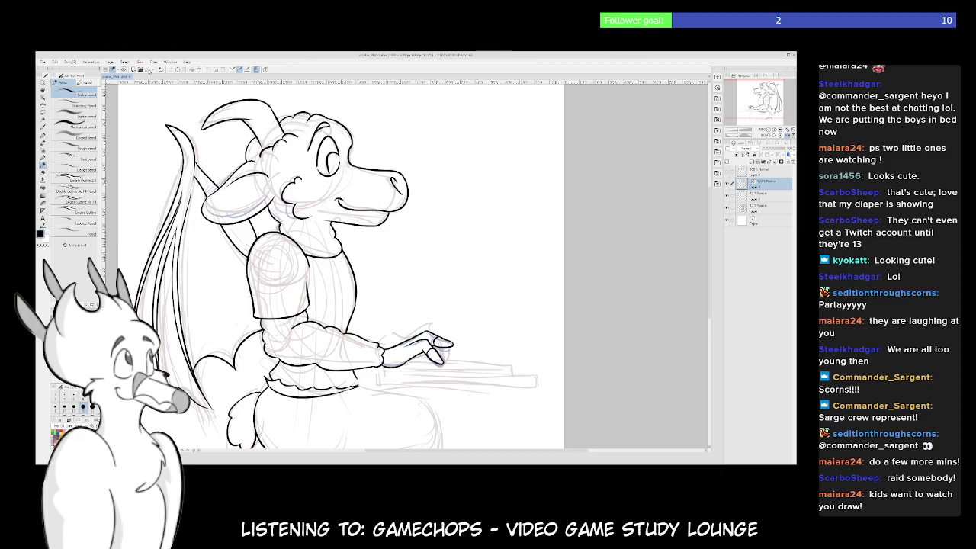
{"action": "left_click_drag", "start_coordinate": [236, 281], "coordinate": [340, 292]}
{"action": "scroll", "coordinate": [339, 293], "scroll_direction": "up", "scroll_amount": 3}
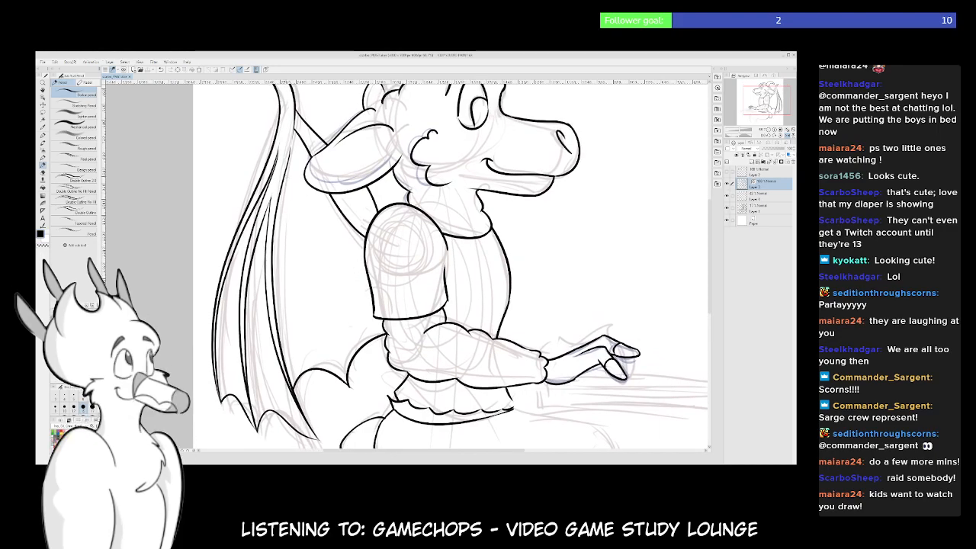
{"action": "left_click_drag", "start_coordinate": [285, 181], "coordinate": [337, 352]}
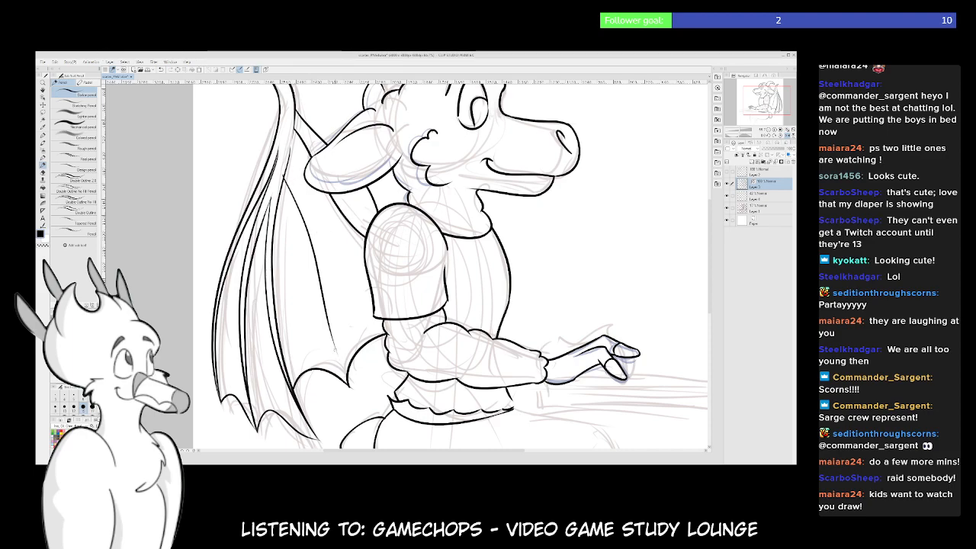
{"action": "key", "text": "ctrl+z"}
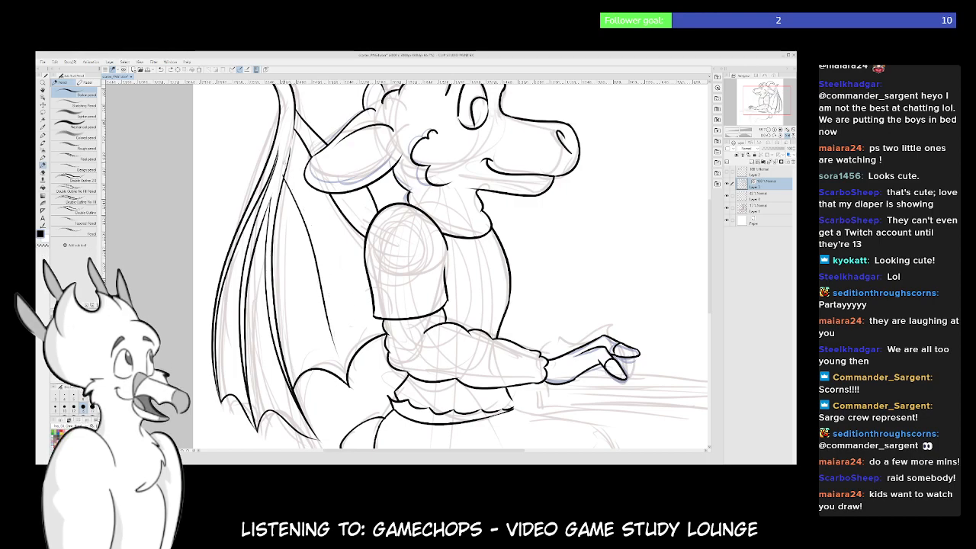
{"action": "key", "text": "ctrl+y"}
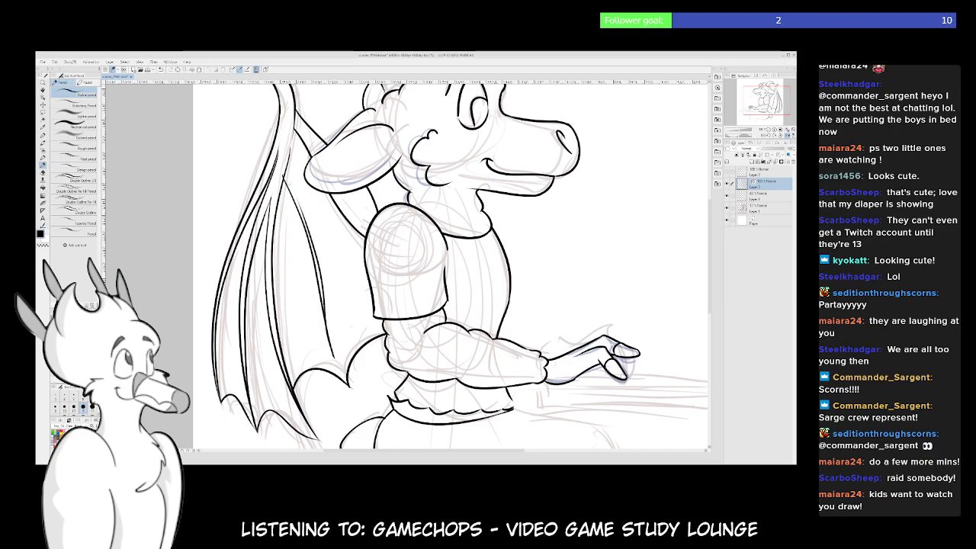
Try to pair the new wing rib with a second curved line, adjusting its lower end before removing it
{"action": "left_click_drag", "start_coordinate": [288, 177], "coordinate": [327, 324]}
{"action": "key", "text": "ctrl+z"}
{"action": "mouse_move", "coordinate": [285, 170]}
{"action": "left_mouse_down"}
{"action": "mouse_move", "coordinate": [310, 228]}
{"action": "mouse_move", "coordinate": [333, 334]}
{"action": "left_mouse_up"}
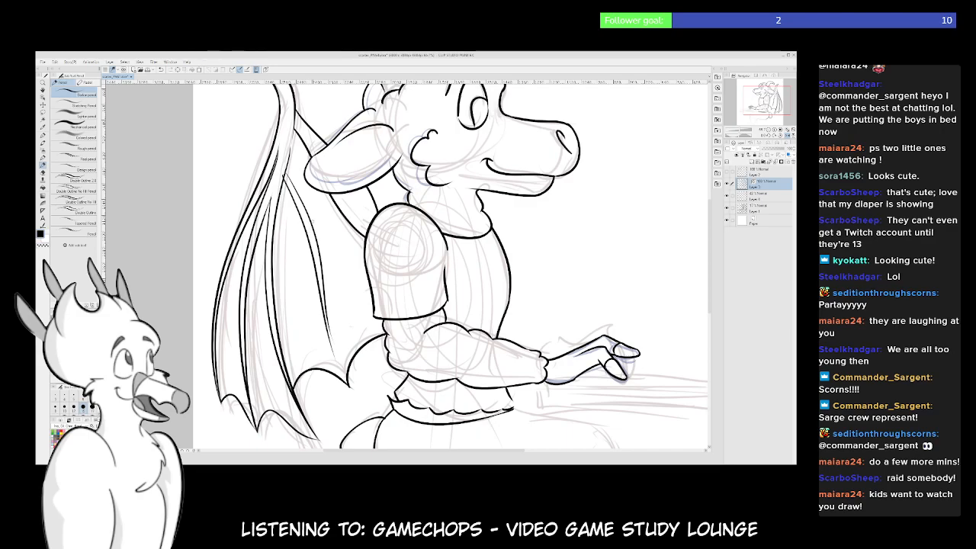
{"action": "left_click", "coordinate": [324, 261], "text": "ctrl"}
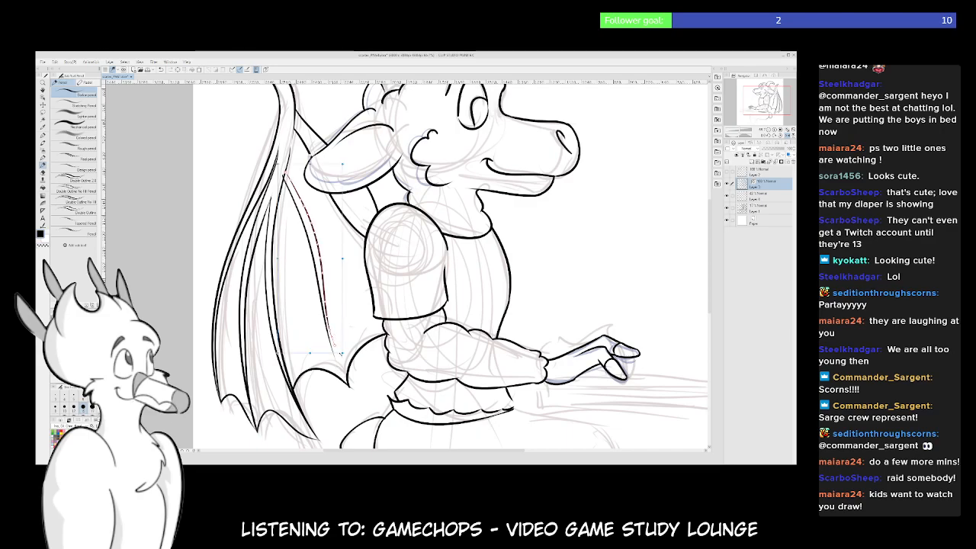
{"action": "left_click_drag", "start_coordinate": [347, 367], "coordinate": [344, 362]}
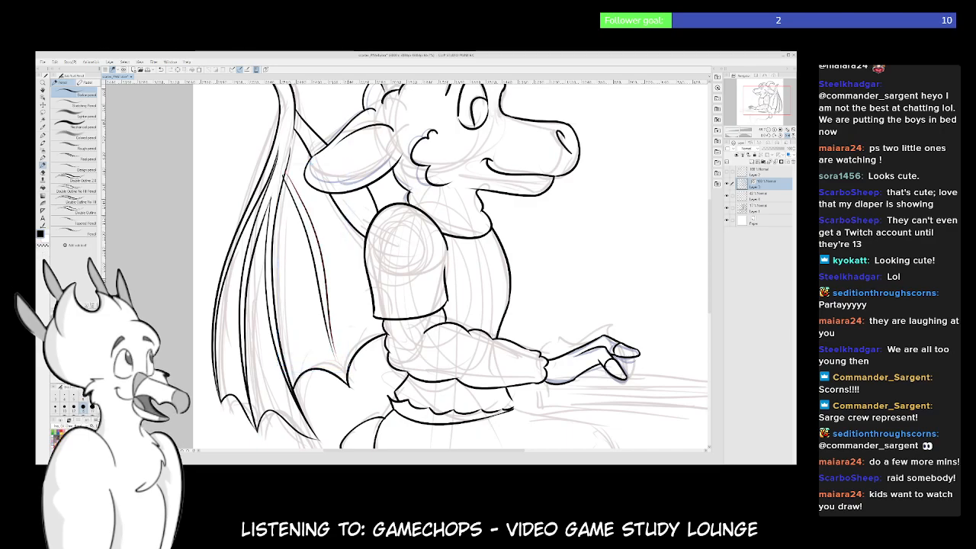
{"action": "left_click", "coordinate": [322, 261], "text": "ctrl"}
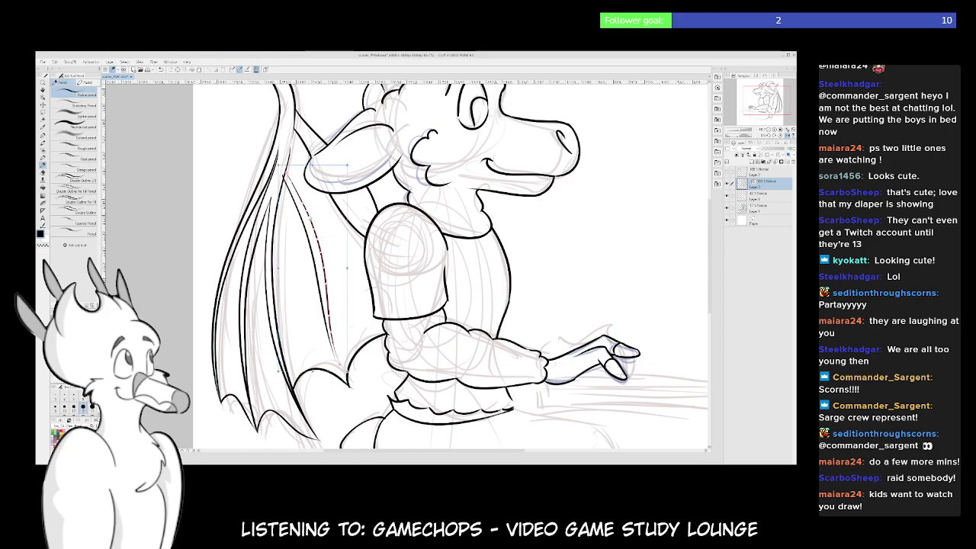
{"action": "left_click", "coordinate": [178, 70]}
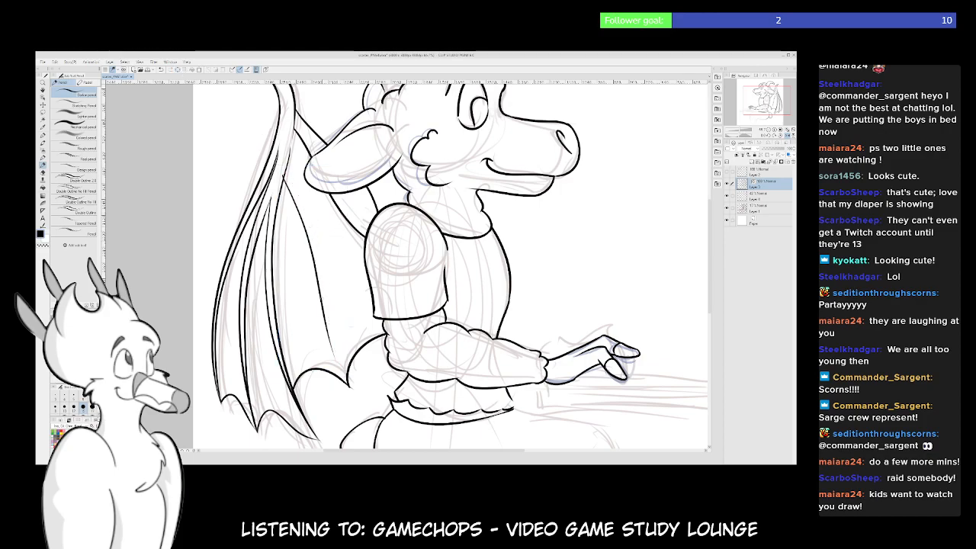
Redraw the second curved line alongside the inner wing rib and refine its upper section
{"action": "left_click_drag", "start_coordinate": [285, 175], "coordinate": [325, 316]}
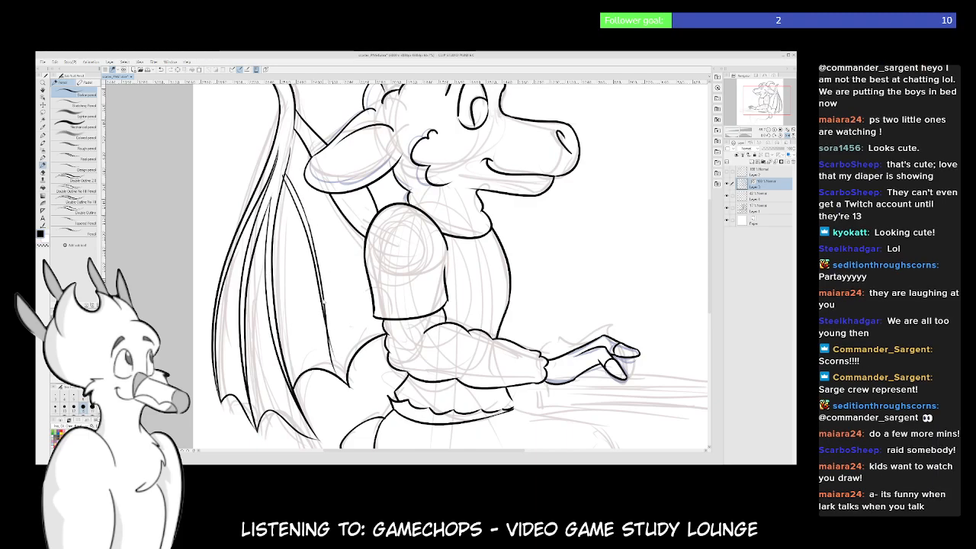
{"action": "key", "text": "ctrl+z"}
{"action": "key", "text": "ctrl+z"}
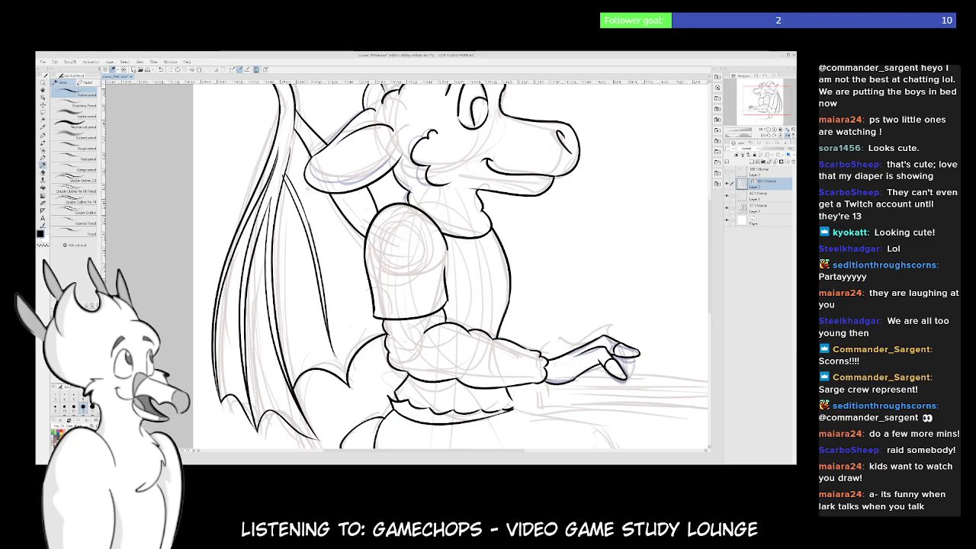
{"action": "left_click", "coordinate": [306, 207], "text": "ctrl"}
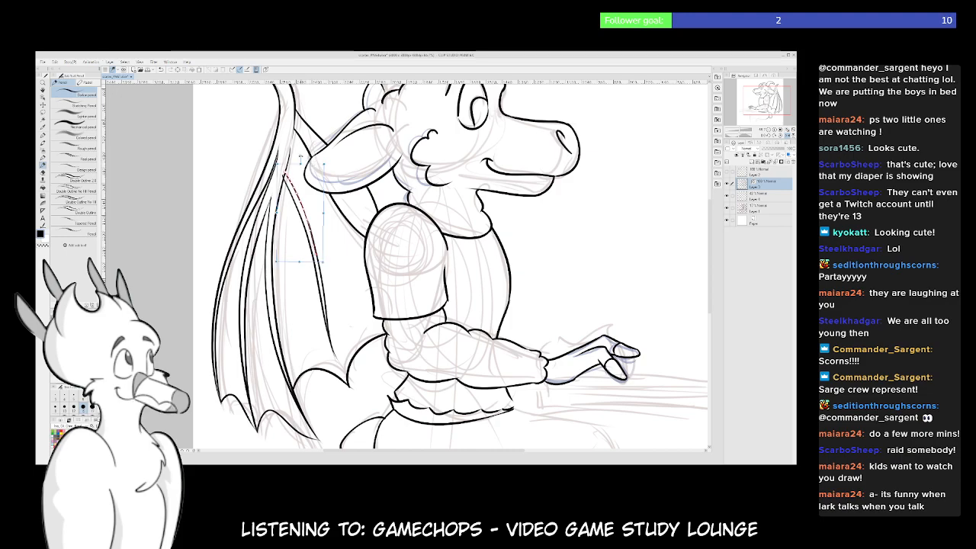
{"action": "key", "text": "Delete"}
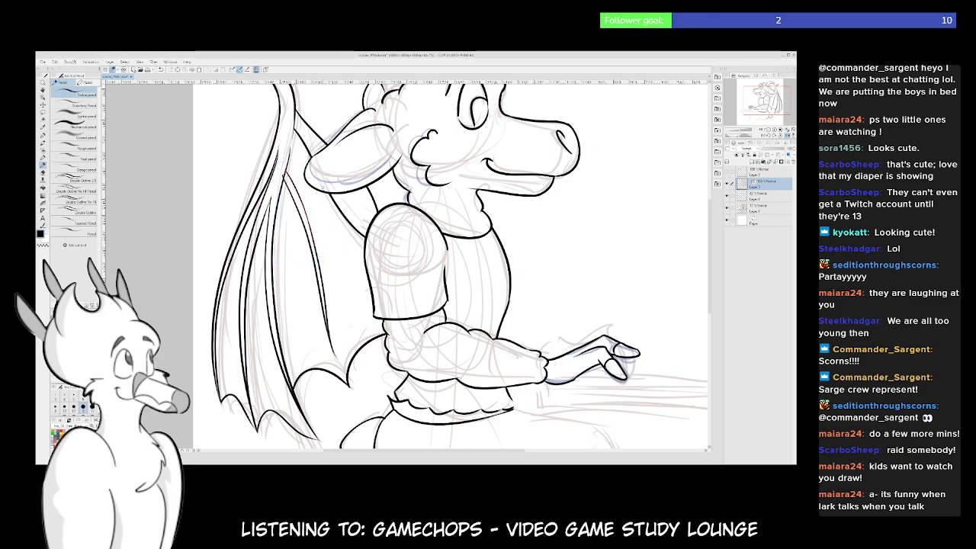
{"action": "key", "text": "e"}
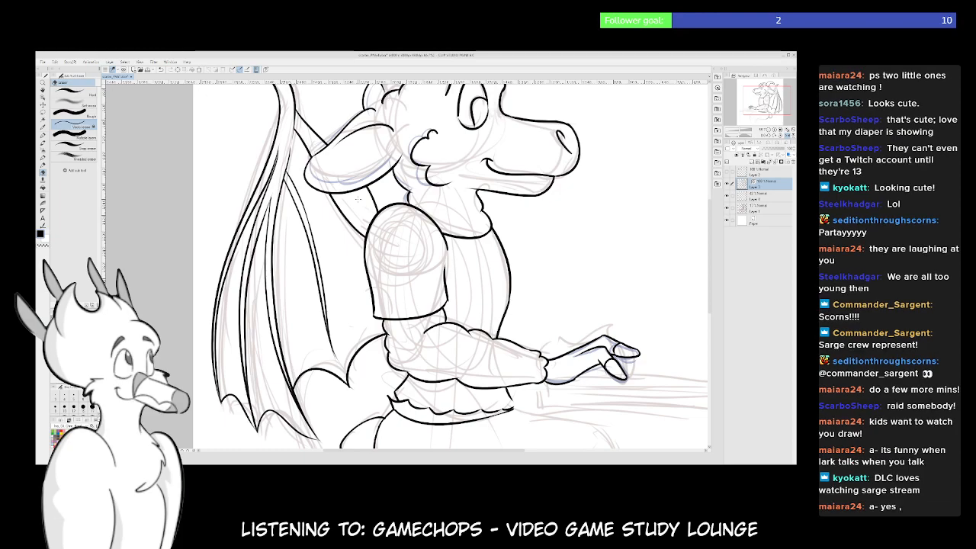
{"action": "scroll", "coordinate": [370, 350], "scroll_direction": "down", "scroll_amount": 1}
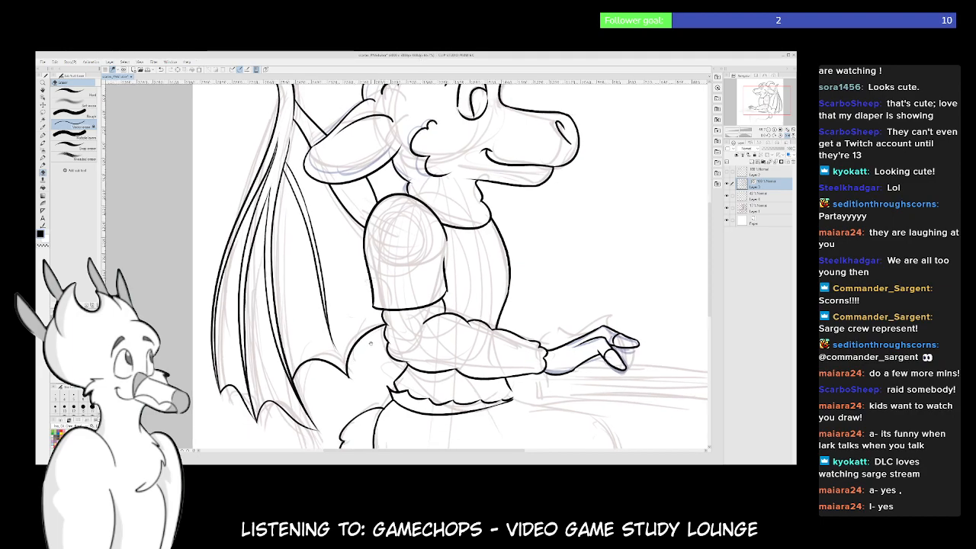
{"action": "left_click_drag", "start_coordinate": [371, 348], "coordinate": [385, 289]}
{"action": "left_click", "coordinate": [351, 296]}
{"action": "left_click_drag", "start_coordinate": [297, 115], "coordinate": [347, 293]}
{"action": "left_click", "coordinate": [350, 292]}
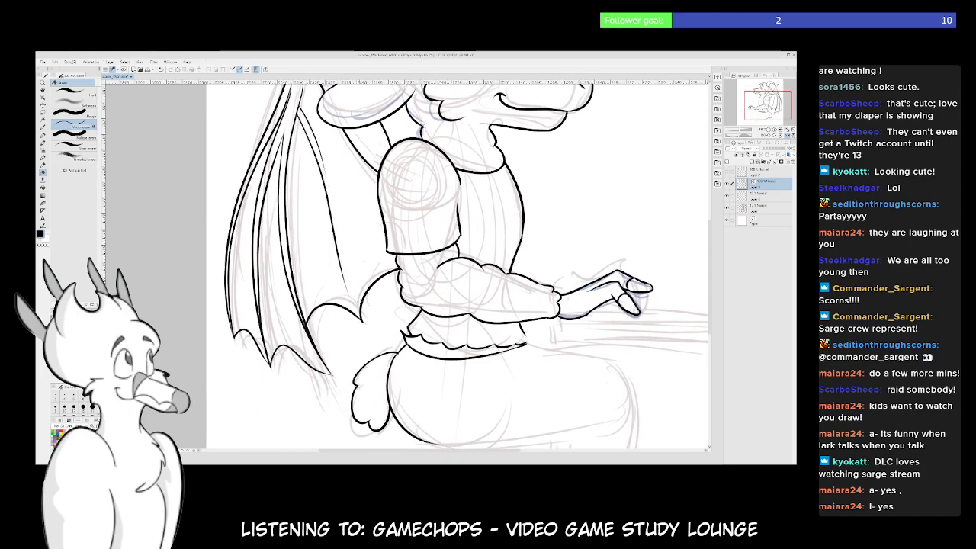
{"action": "key", "text": "ctrl+z"}
Ink a short narrow fold with a hooked end at the top of the inner wing rib, redoing unsatisfactory strokes
{"action": "key", "text": "p"}
{"action": "mouse_move", "coordinate": [374, 262]}
{"action": "left_mouse_down"}
{"action": "mouse_move", "coordinate": [405, 323]}
{"action": "mouse_move", "coordinate": [402, 364]}
{"action": "mouse_move", "coordinate": [401, 348]}
{"action": "left_mouse_up"}
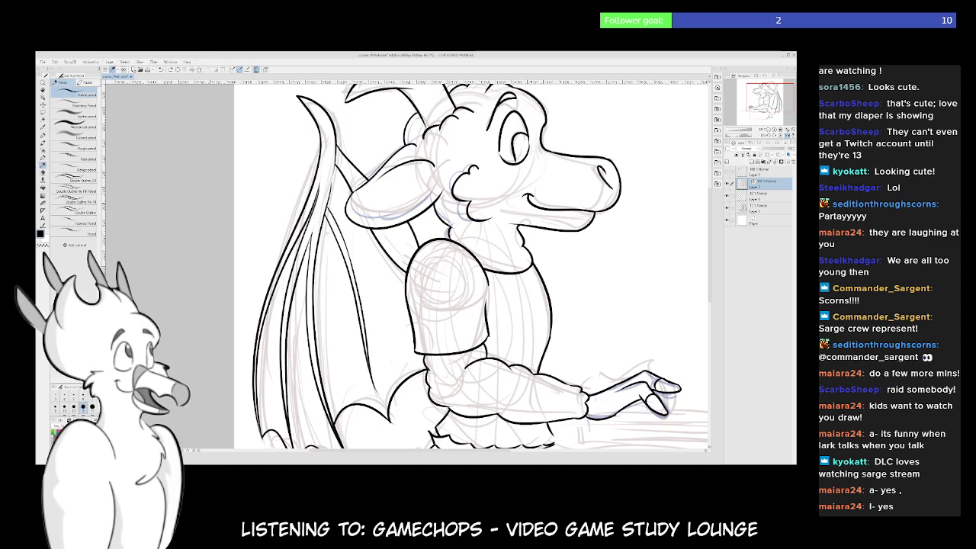
{"action": "left_click_drag", "start_coordinate": [322, 226], "coordinate": [338, 266]}
{"action": "key", "text": "ctrl+z"}
{"action": "left_click_drag", "start_coordinate": [324, 224], "coordinate": [342, 270]}
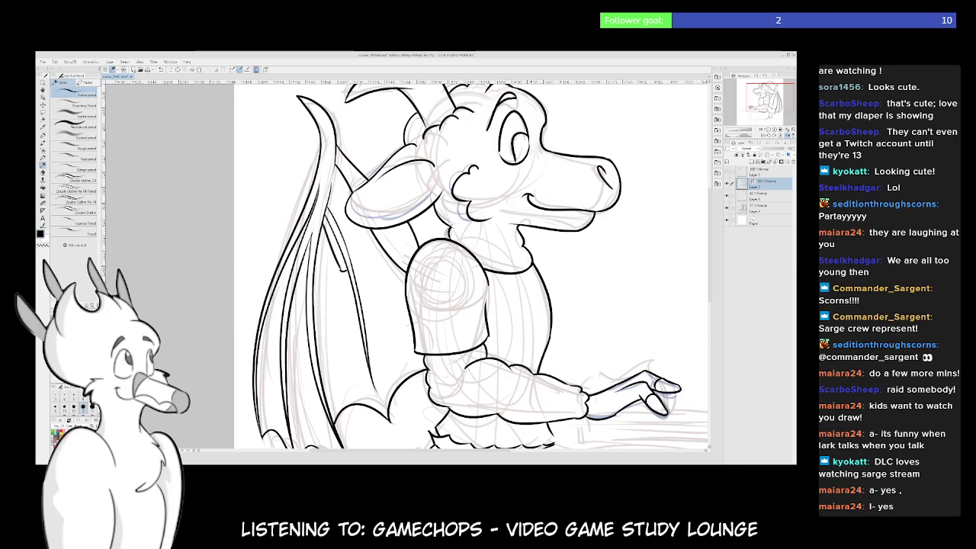
{"action": "key", "text": "ctrl+z"}
{"action": "scroll", "coordinate": [363, 270], "scroll_direction": "up", "scroll_amount": 2}
Ink a second short fold beside the first one, over the upper part of the inner wing rib
{"action": "left_click_drag", "start_coordinate": [360, 269], "coordinate": [380, 249]}
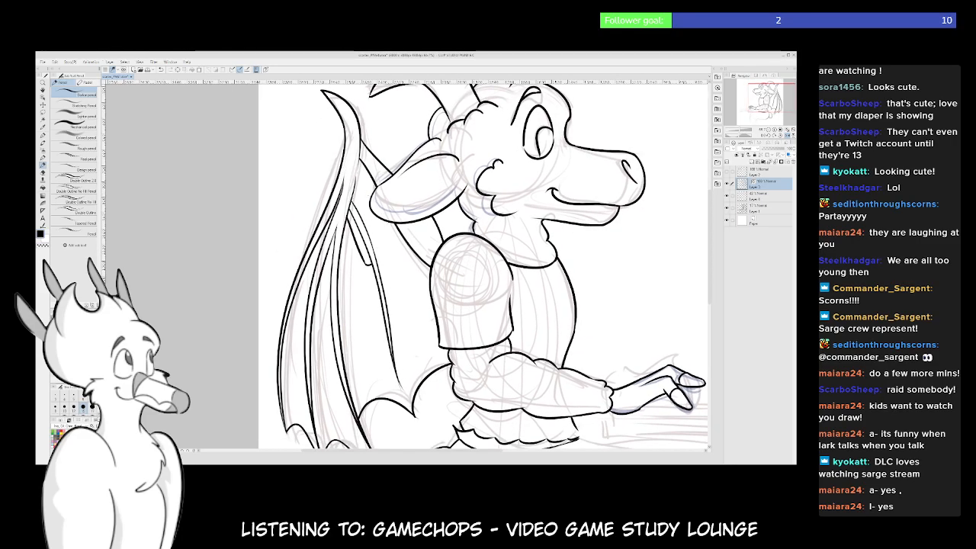
{"action": "left_click_drag", "start_coordinate": [355, 199], "coordinate": [382, 257]}
{"action": "left_click_drag", "start_coordinate": [379, 244], "coordinate": [407, 241]}
{"action": "key", "text": "ctrl+z"}
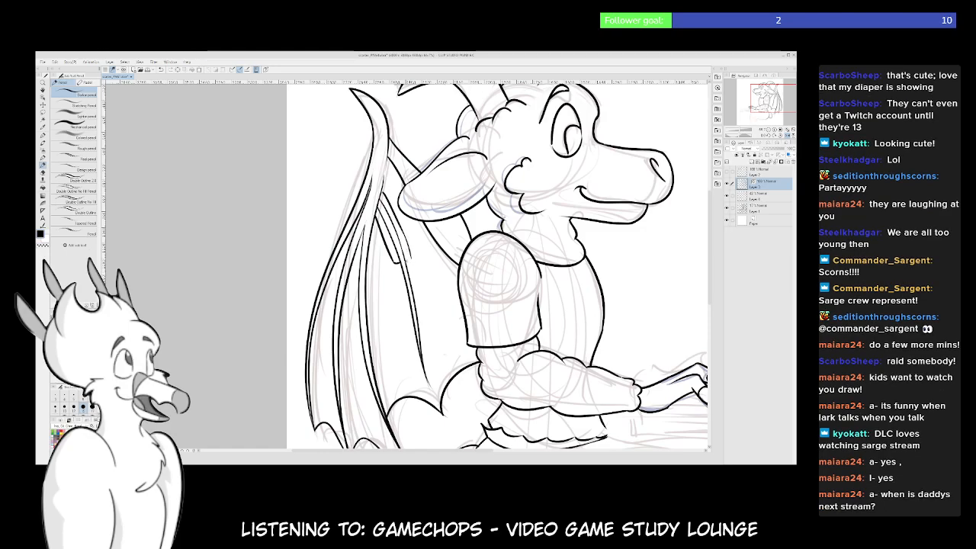
{"action": "left_click_drag", "start_coordinate": [458, 267], "coordinate": [479, 270]}
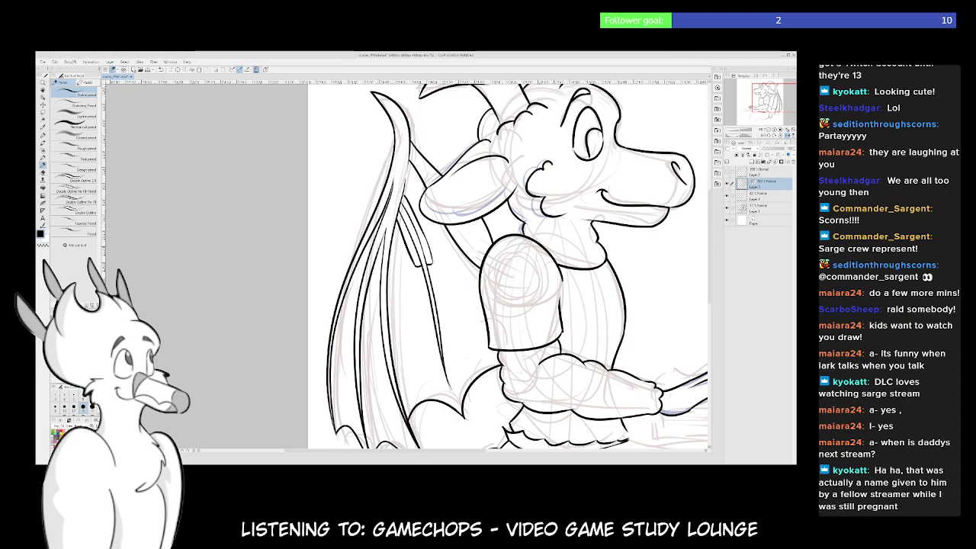
{"action": "mouse_move", "coordinate": [473, 305]}
{"action": "left_mouse_down"}
{"action": "mouse_move", "coordinate": [465, 242]}
{"action": "mouse_move", "coordinate": [429, 282]}
{"action": "left_mouse_up"}
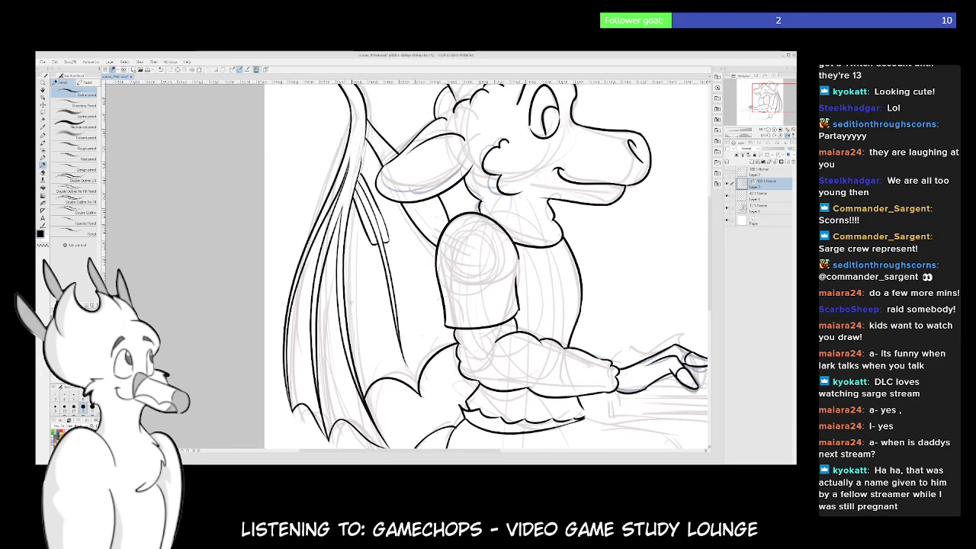
{"action": "left_click", "coordinate": [330, 305]}
{"action": "mouse_move", "coordinate": [346, 197]}
{"action": "left_mouse_down"}
{"action": "mouse_move", "coordinate": [354, 171]}
{"action": "mouse_move", "coordinate": [352, 180]}
{"action": "left_mouse_up"}
{"action": "mouse_move", "coordinate": [355, 333]}
{"action": "left_mouse_down"}
{"action": "mouse_move", "coordinate": [350, 314]}
{"action": "mouse_move", "coordinate": [358, 321]}
{"action": "left_mouse_up"}
{"action": "left_click", "coordinate": [759, 183]}
{"action": "left_click_drag", "start_coordinate": [488, 267], "coordinate": [494, 190]}
{"action": "left_click", "coordinate": [329, 267]}
{"action": "key", "text": "ctrl+d"}
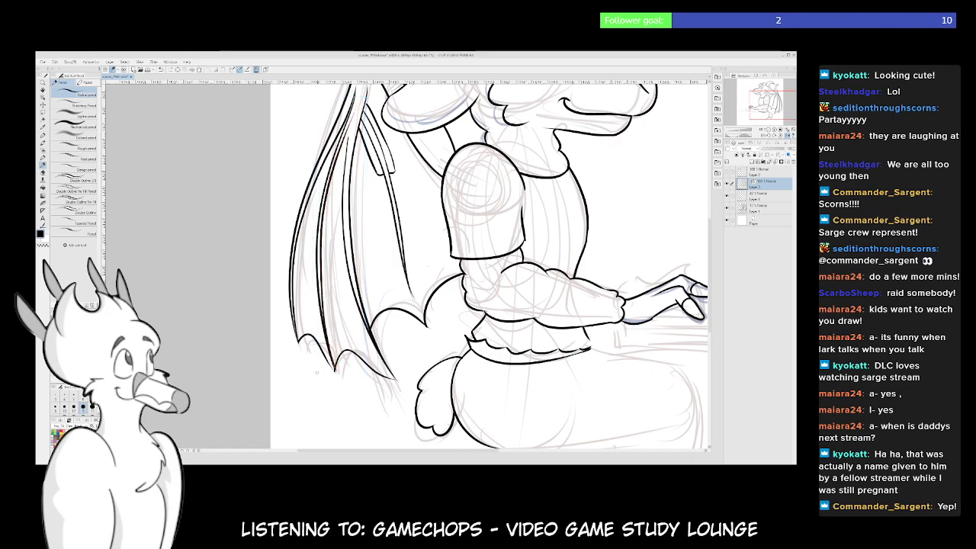
Adjust the upper end of the middle wing rib line where it meets the wing's arm
{"action": "left_click_drag", "start_coordinate": [488, 229], "coordinate": [492, 293]}
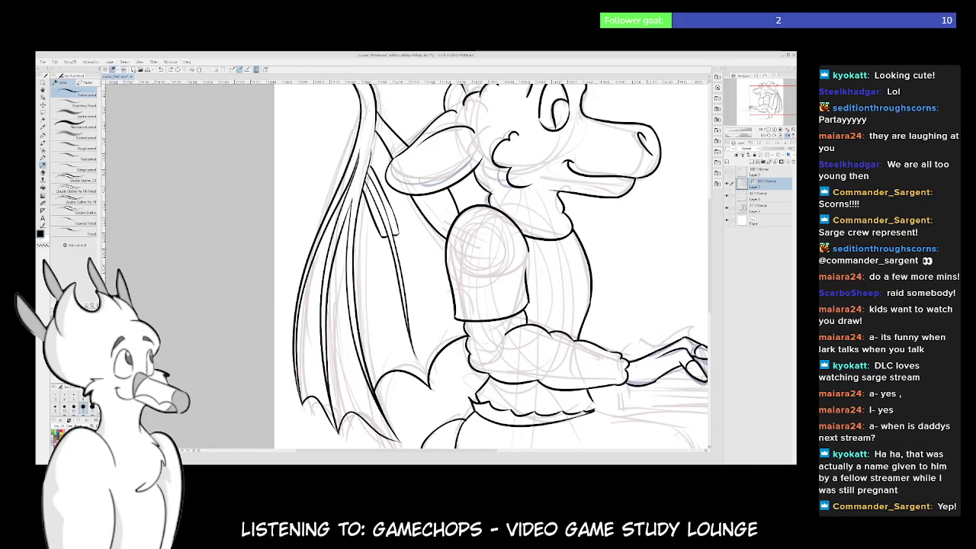
{"action": "left_click_drag", "start_coordinate": [401, 204], "coordinate": [420, 240]}
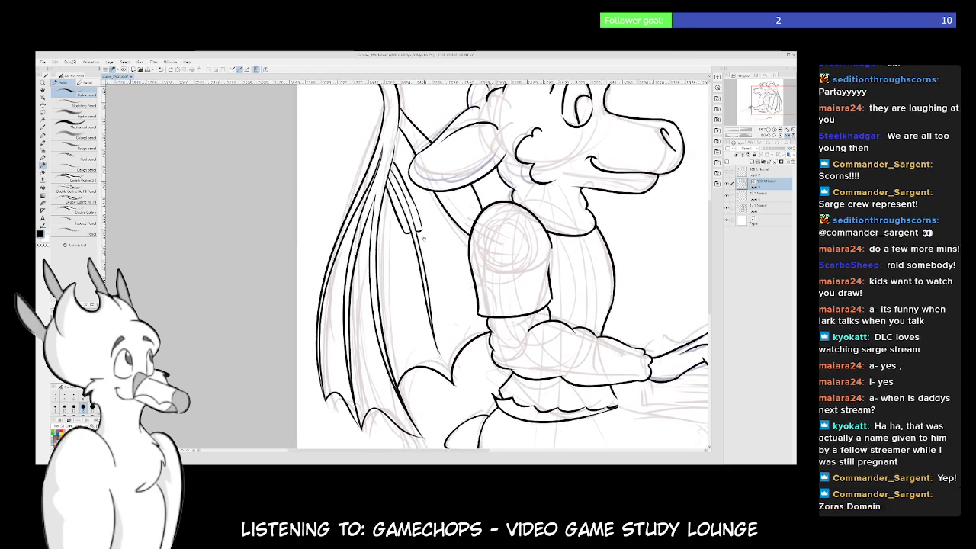
{"action": "left_click_drag", "start_coordinate": [420, 242], "coordinate": [422, 240]}
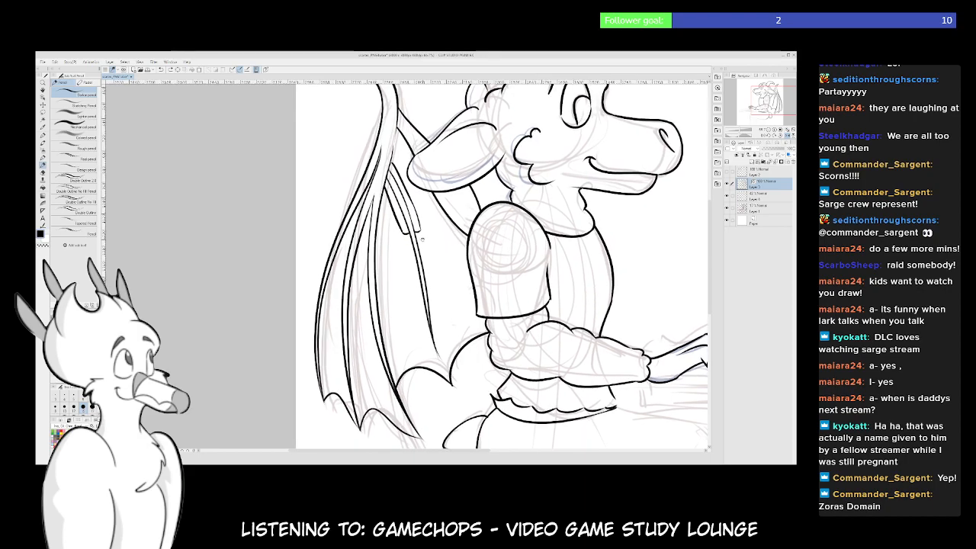
{"action": "left_click", "coordinate": [339, 267]}
{"action": "left_click_drag", "start_coordinate": [390, 128], "coordinate": [383, 150]}
{"action": "left_click", "coordinate": [341, 290]}
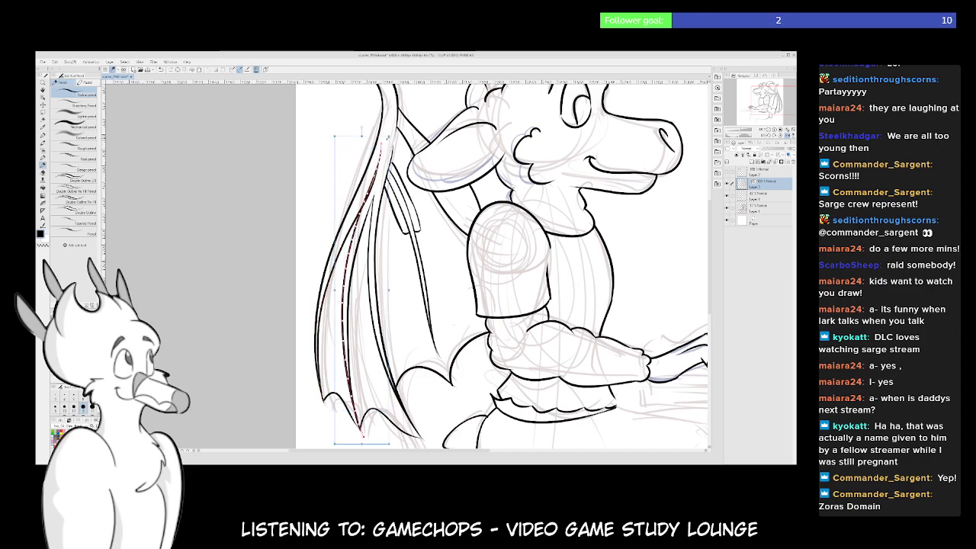
Try to reposition and rescale the outermost wing rib line, then undo the transformation
{"action": "left_click", "coordinate": [315, 316]}
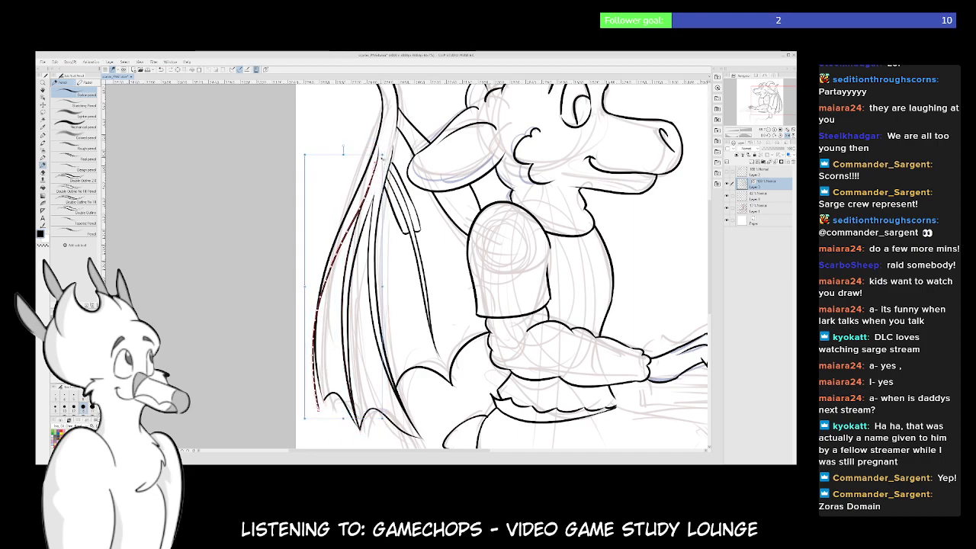
{"action": "left_click_drag", "start_coordinate": [304, 420], "coordinate": [309, 411]}
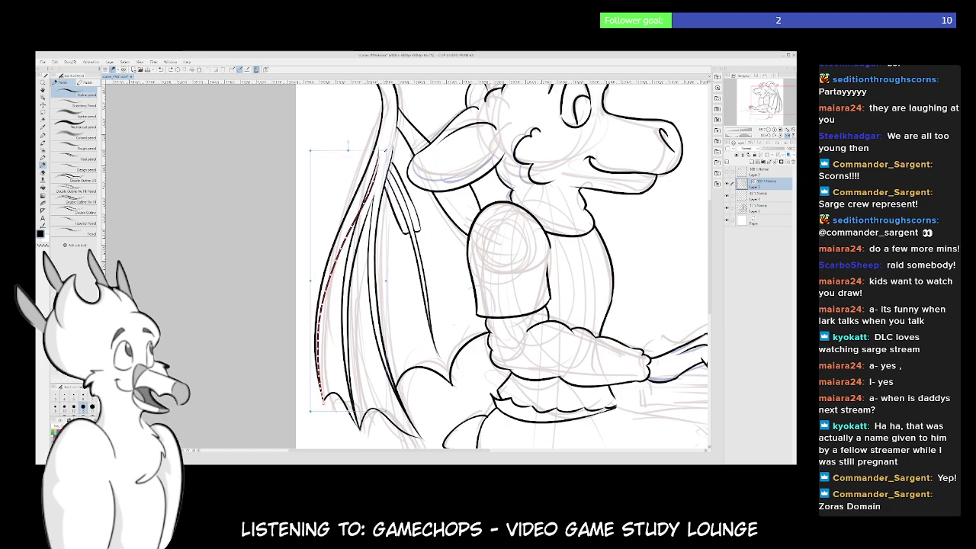
{"action": "left_click_drag", "start_coordinate": [386, 140], "coordinate": [356, 166]}
{"action": "key", "text": "ctrl+z"}
{"action": "key", "text": "ctrl+z"}
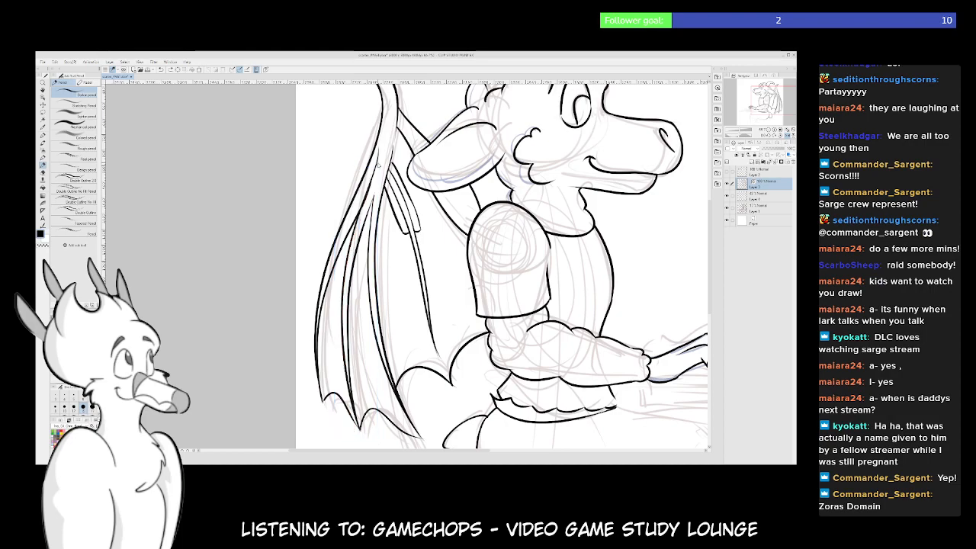
Restore the second-outermost wing rib line, then shift and rotate it slightly so its lower end meets the membrane's point
{"action": "key", "text": "ctrl+y"}
{"action": "key", "text": "ctrl+y"}
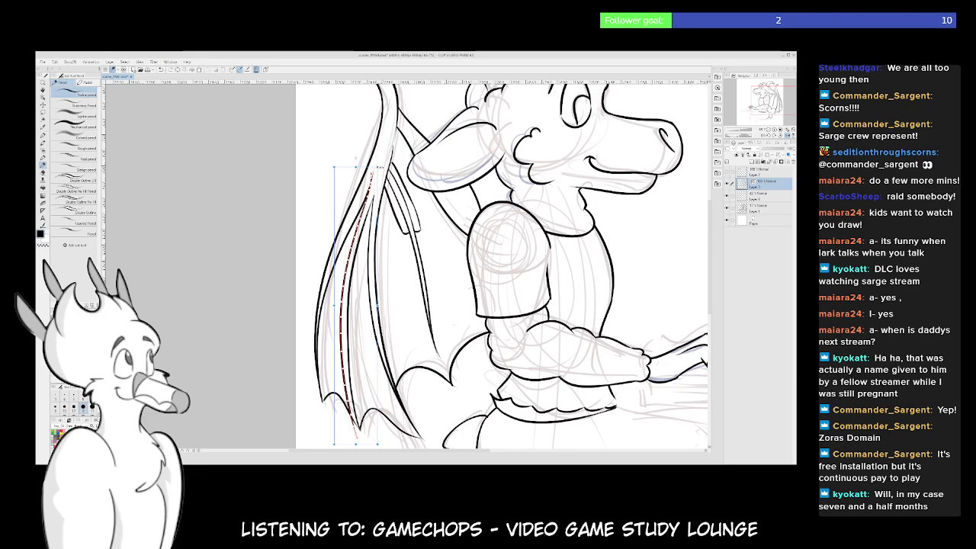
{"action": "left_click_drag", "start_coordinate": [381, 445], "coordinate": [385, 444]}
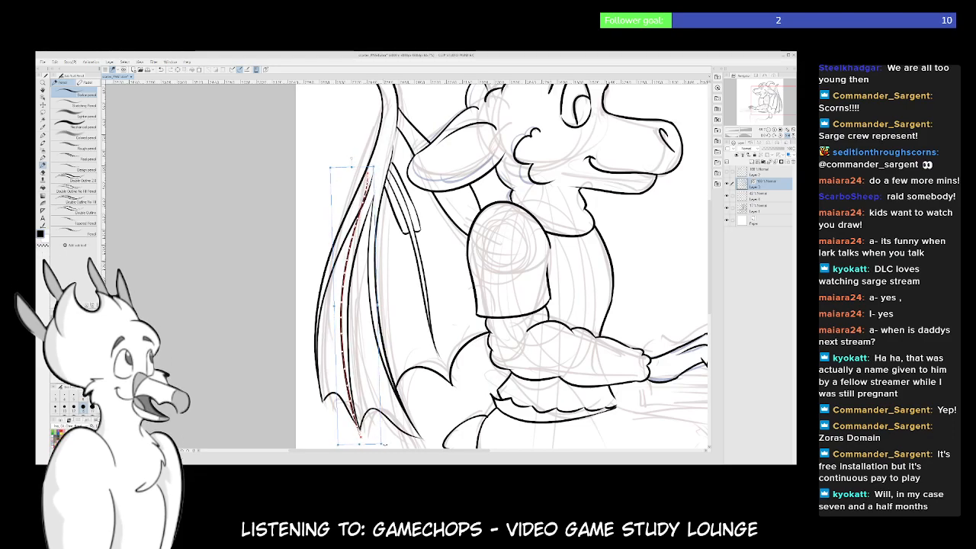
{"action": "left_click_drag", "start_coordinate": [385, 444], "coordinate": [383, 445]}
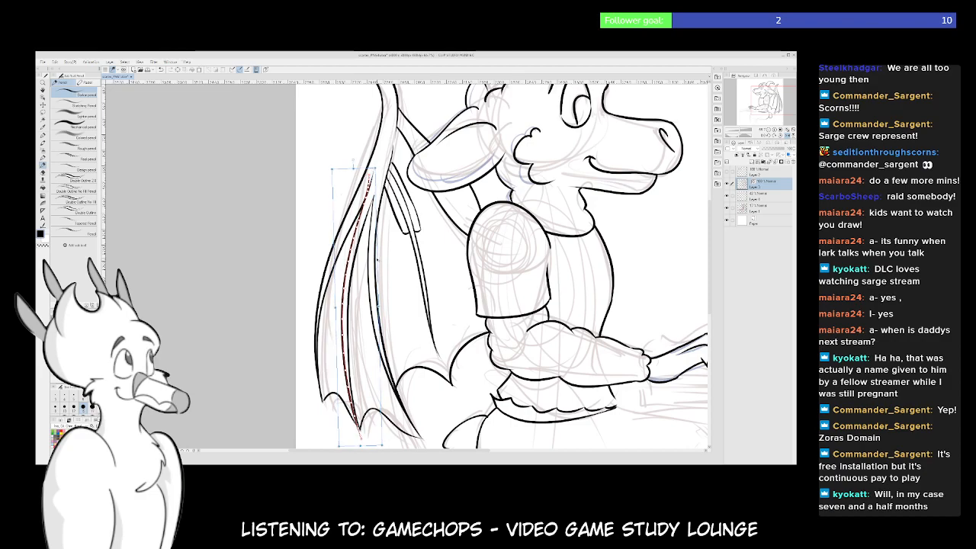
{"action": "key", "text": "Return"}
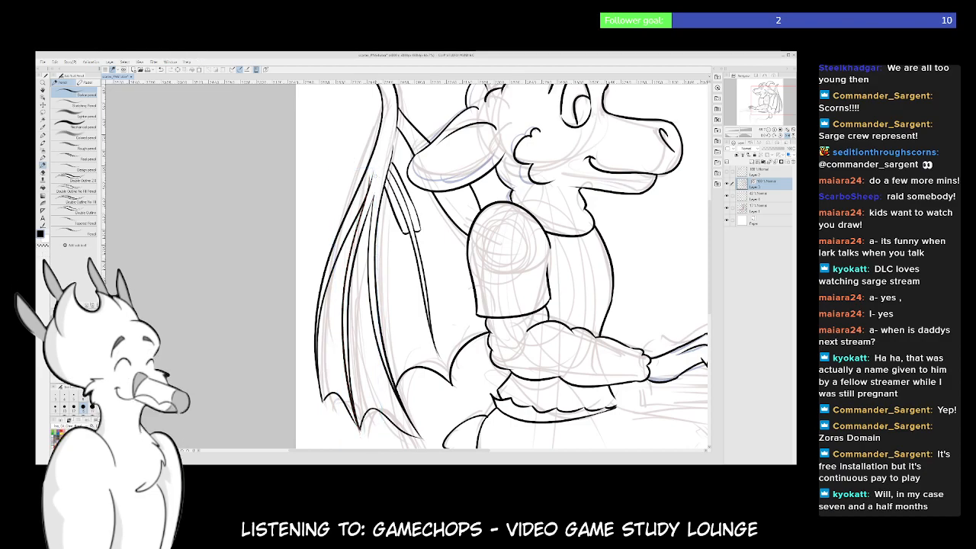
{"action": "key", "text": "e"}
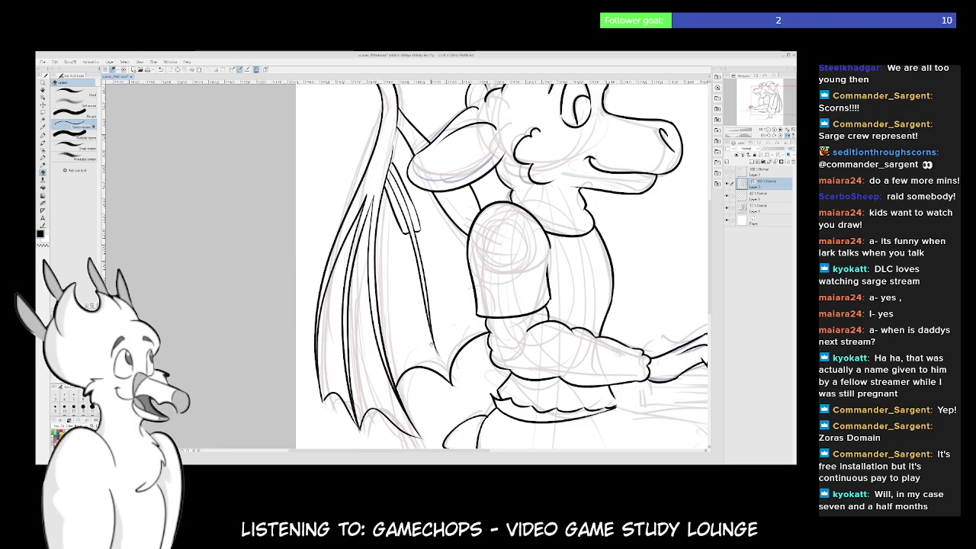
{"action": "scroll", "coordinate": [428, 341], "scroll_direction": "down", "scroll_amount": 2}
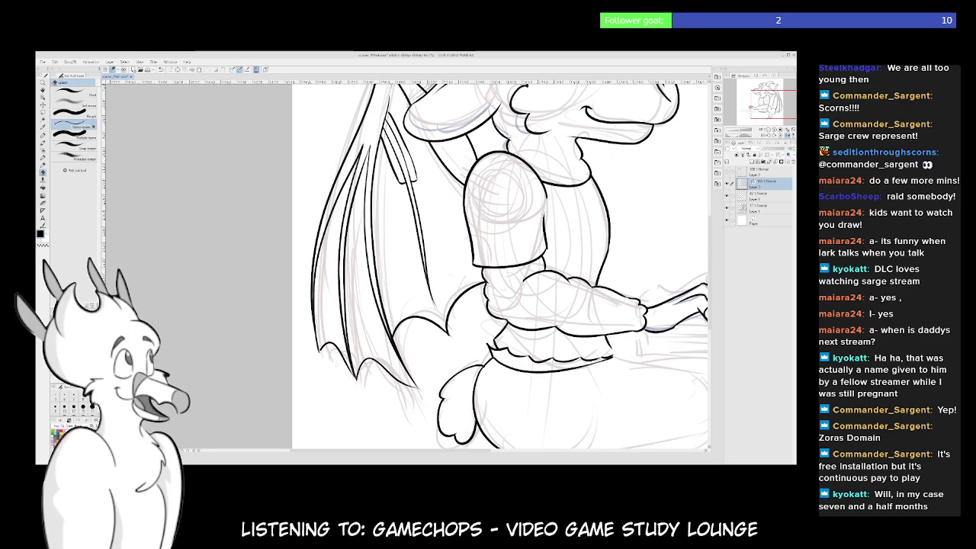
{"action": "scroll", "coordinate": [404, 328], "scroll_direction": "up", "scroll_amount": 2}
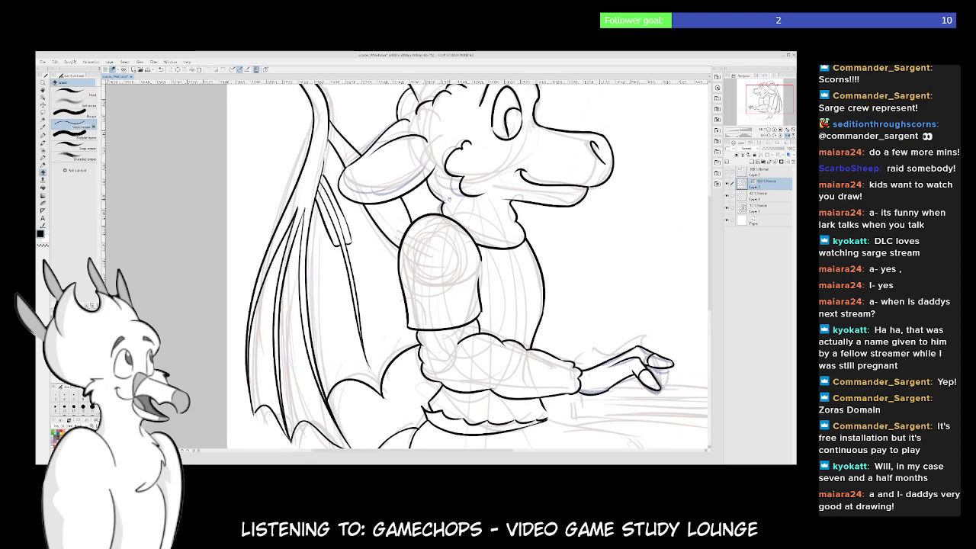
{"action": "mouse_move", "coordinate": [442, 221]}
{"action": "left_mouse_down"}
{"action": "mouse_move", "coordinate": [448, 301]}
{"action": "mouse_move", "coordinate": [464, 270]}
{"action": "left_mouse_up"}
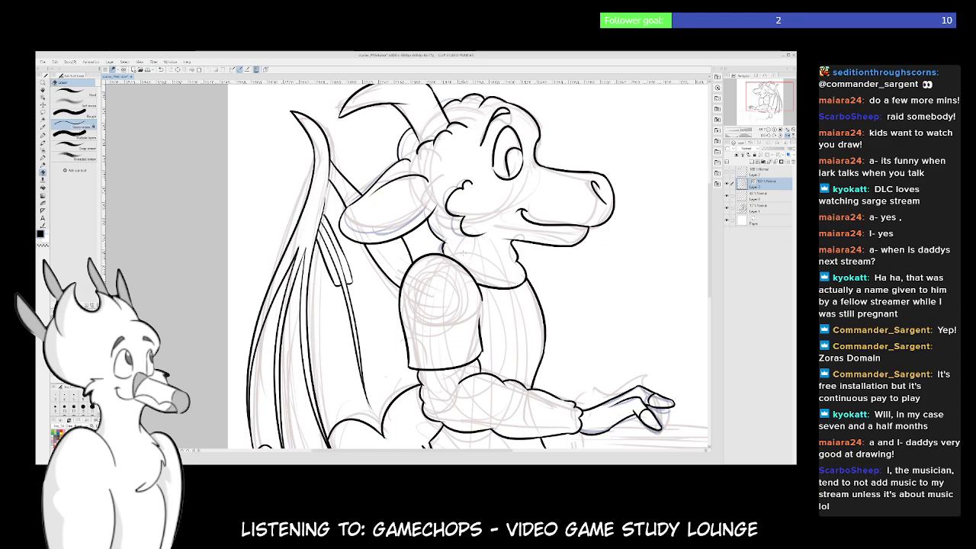
{"action": "left_click_drag", "start_coordinate": [455, 239], "coordinate": [450, 284]}
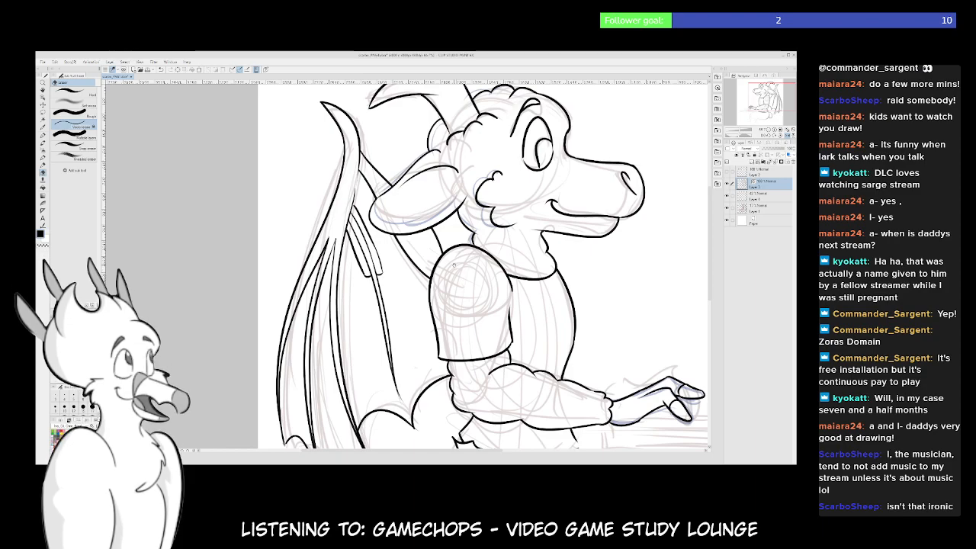
{"action": "left_click_drag", "start_coordinate": [454, 265], "coordinate": [478, 209]}
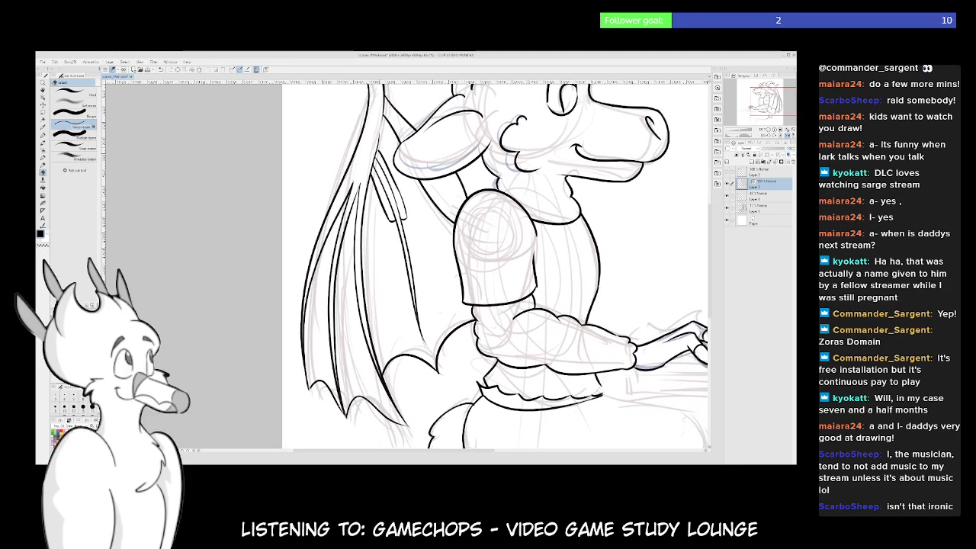
Ink short narrow folds with hooked ends over the upper part of the outer wing ribs, redoing unsatisfactory strokes
{"action": "key", "text": "p"}
{"action": "key", "text": "p"}
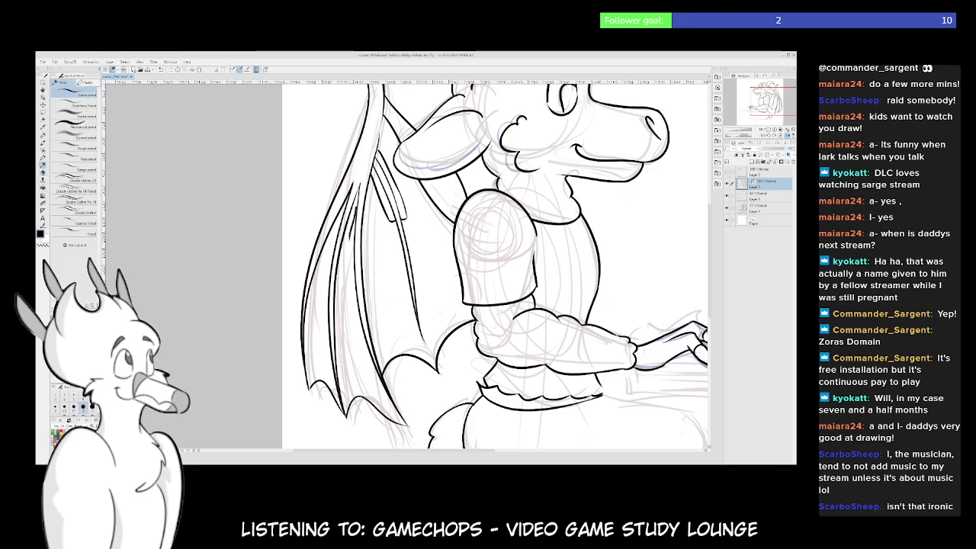
{"action": "mouse_move", "coordinate": [358, 204]}
{"action": "left_mouse_down"}
{"action": "mouse_move", "coordinate": [343, 245]}
{"action": "mouse_move", "coordinate": [366, 199]}
{"action": "left_mouse_up"}
{"action": "key", "text": "ctrl+z"}
{"action": "key", "text": "ctrl+z"}
{"action": "left_click_drag", "start_coordinate": [346, 246], "coordinate": [354, 216]}
{"action": "key", "text": "ctrl+z"}
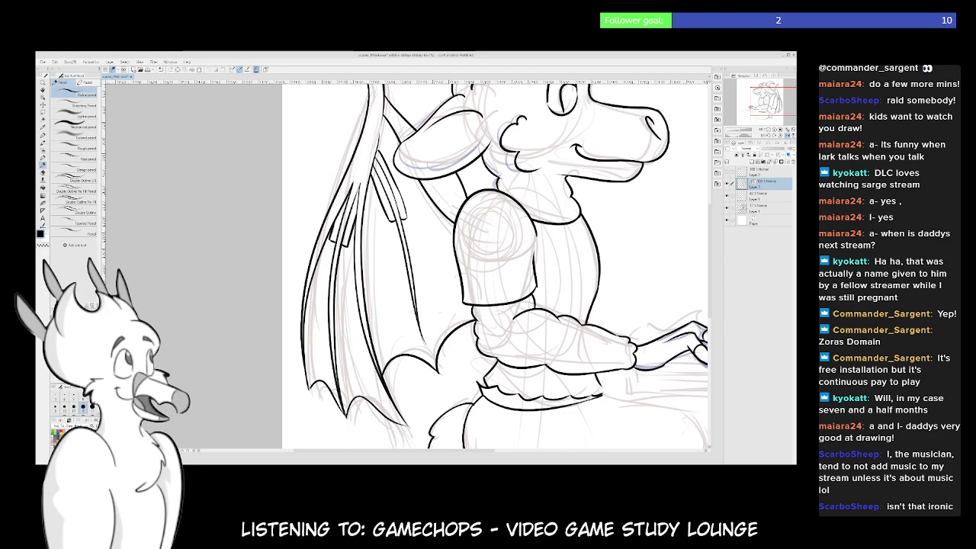
{"action": "left_click_drag", "start_coordinate": [519, 269], "coordinate": [334, 341]}
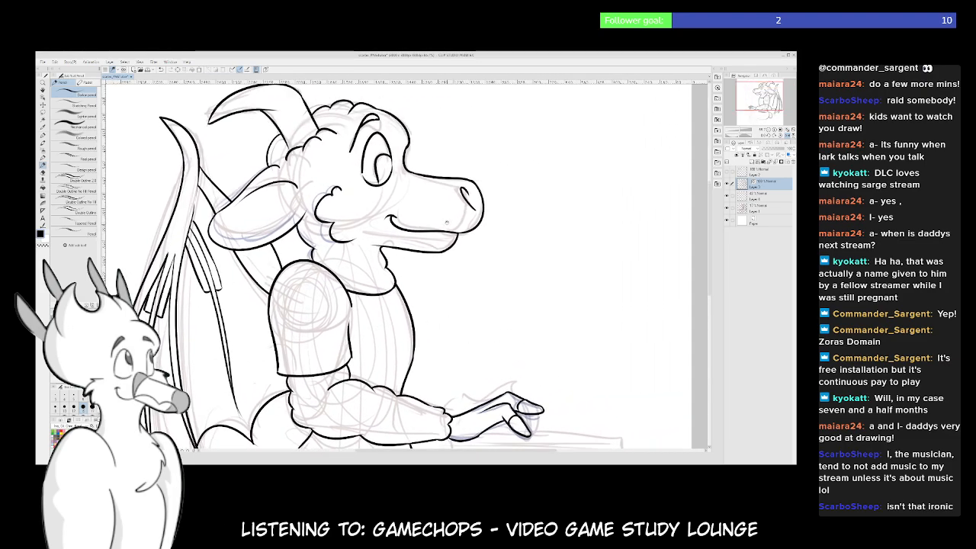
{"action": "left_click_drag", "start_coordinate": [380, 284], "coordinate": [402, 247]}
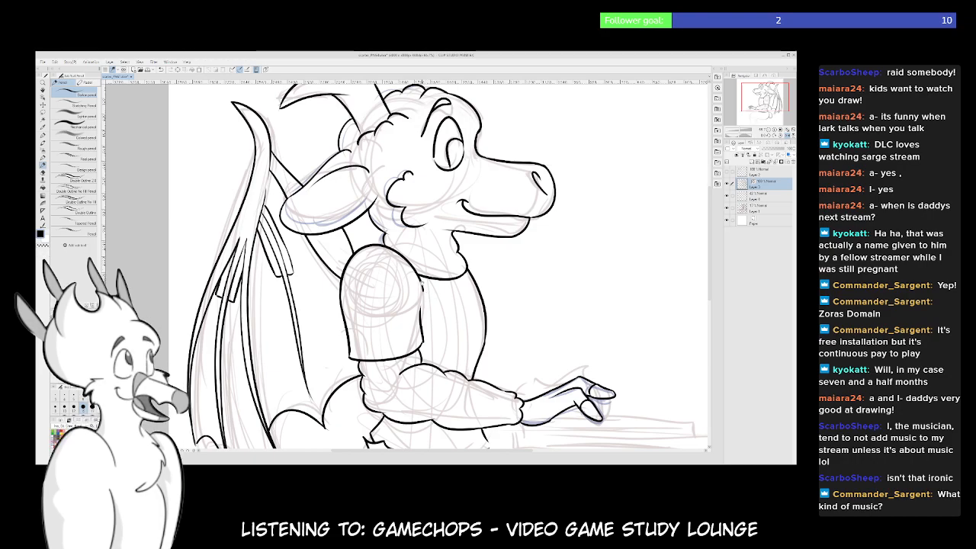
{"action": "mouse_move", "coordinate": [423, 312]}
{"action": "left_mouse_down"}
{"action": "mouse_move", "coordinate": [421, 299]}
{"action": "mouse_move", "coordinate": [428, 323]}
{"action": "mouse_move", "coordinate": [418, 276]}
{"action": "left_mouse_up"}
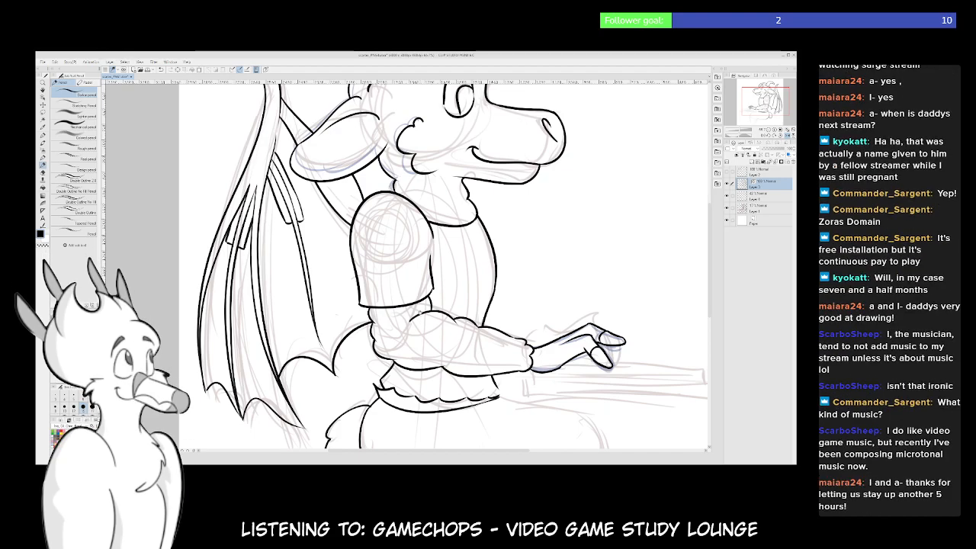
{"action": "left_click_drag", "start_coordinate": [452, 323], "coordinate": [449, 314]}
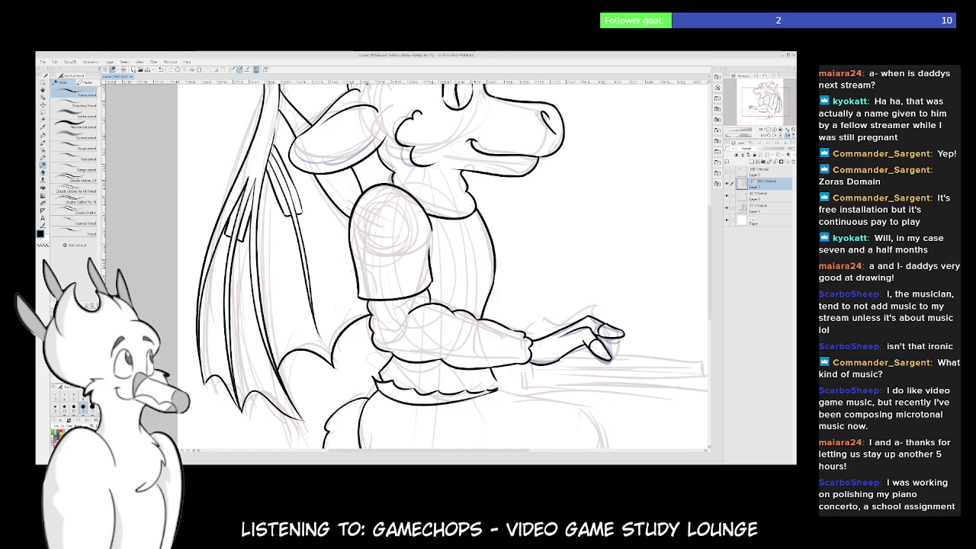
Ink a straight horizontal line for the bottom edge of the flat slab below the hand, and shorten both its ends
{"action": "left_click_drag", "start_coordinate": [450, 427], "coordinate": [376, 274]}
{"action": "left_click_drag", "start_coordinate": [501, 285], "coordinate": [395, 307]}
{"action": "left_click_drag", "start_coordinate": [354, 259], "coordinate": [547, 261]}
{"action": "key", "text": "ctrl+z"}
{"action": "left_click_drag", "start_coordinate": [346, 257], "coordinate": [581, 256]}
{"action": "left_click", "coordinate": [504, 257], "text": "ctrl"}
{"action": "left_click_drag", "start_coordinate": [505, 257], "coordinate": [497, 262]}
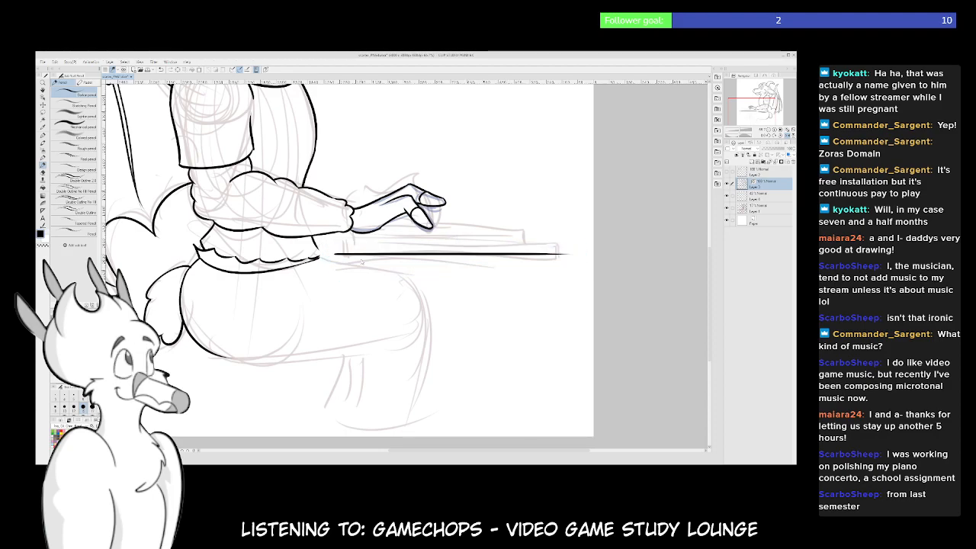
{"action": "left_click_drag", "start_coordinate": [337, 254], "coordinate": [346, 254]}
{"action": "left_click_drag", "start_coordinate": [583, 254], "coordinate": [560, 253]}
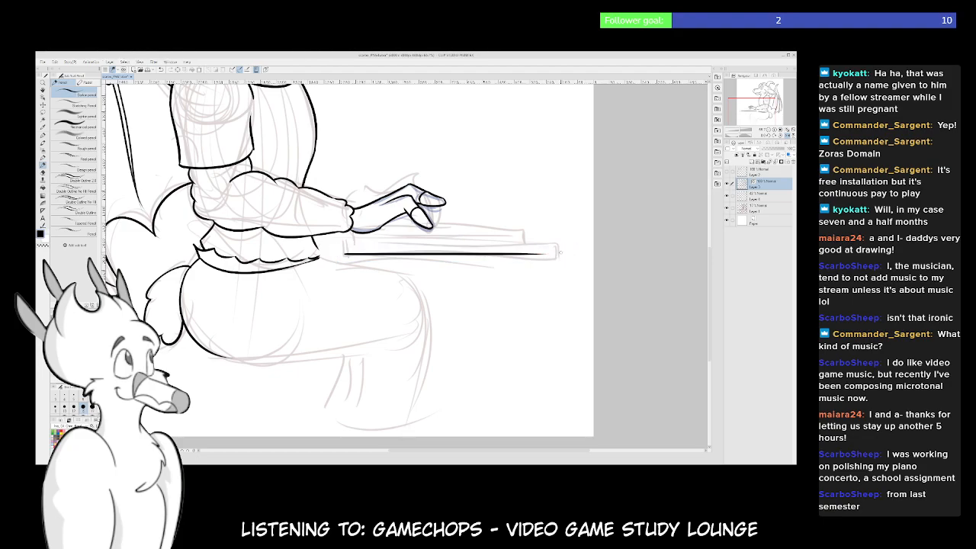
Ink the slab's top edge as a second horizontal line and move it down close to the bottom edge
{"action": "left_click_drag", "start_coordinate": [347, 241], "coordinate": [538, 238]}
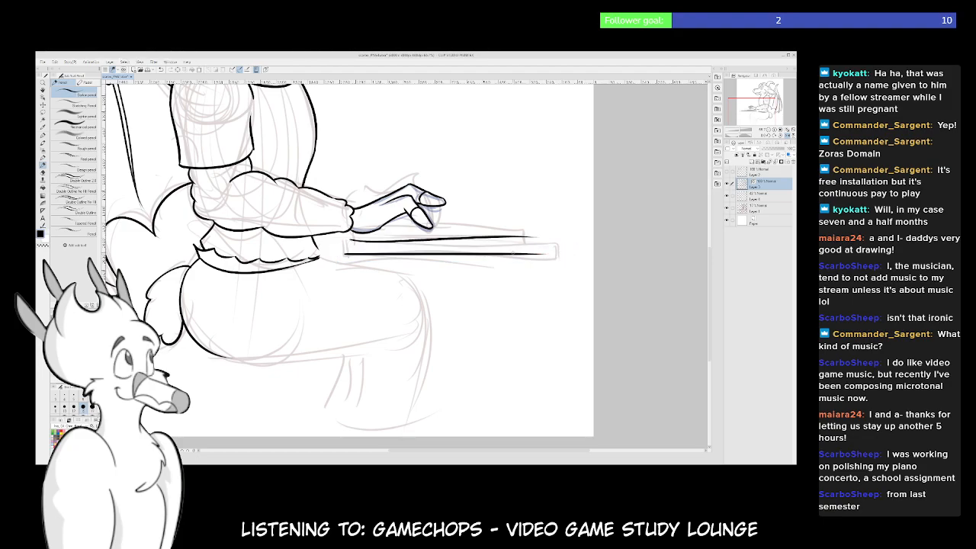
{"action": "left_click_drag", "start_coordinate": [444, 229], "coordinate": [446, 237]}
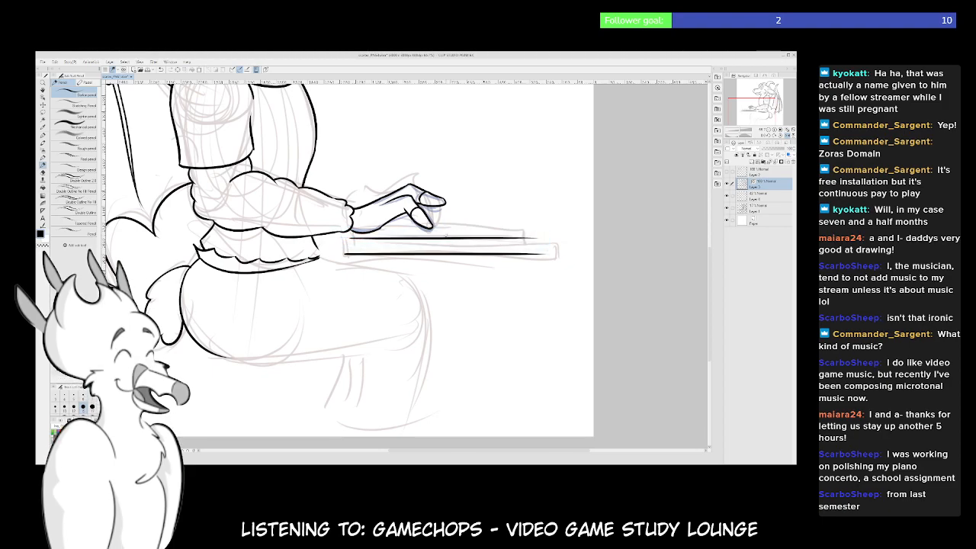
{"action": "left_click", "coordinate": [463, 241]}
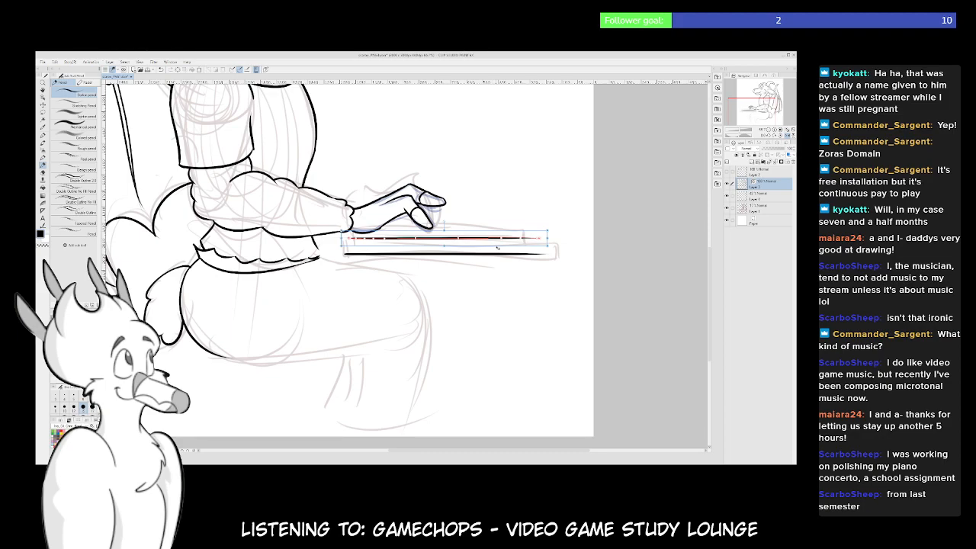
{"action": "left_click_drag", "start_coordinate": [492, 250], "coordinate": [557, 242]}
Close both ends of the slab with short vertical lines and erase the overshooting corner to leave a clean thin rectangle
{"action": "left_click_drag", "start_coordinate": [348, 238], "coordinate": [347, 259]}
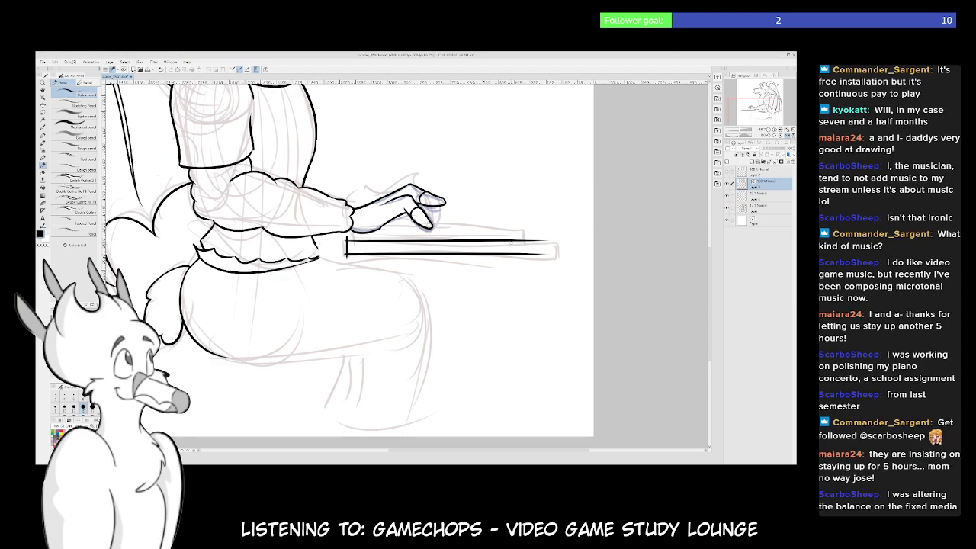
{"action": "left_click_drag", "start_coordinate": [543, 238], "coordinate": [543, 260]}
{"action": "left_click_drag", "start_coordinate": [550, 249], "coordinate": [546, 247]}
{"action": "key", "text": "Return"}
{"action": "key", "text": "e"}
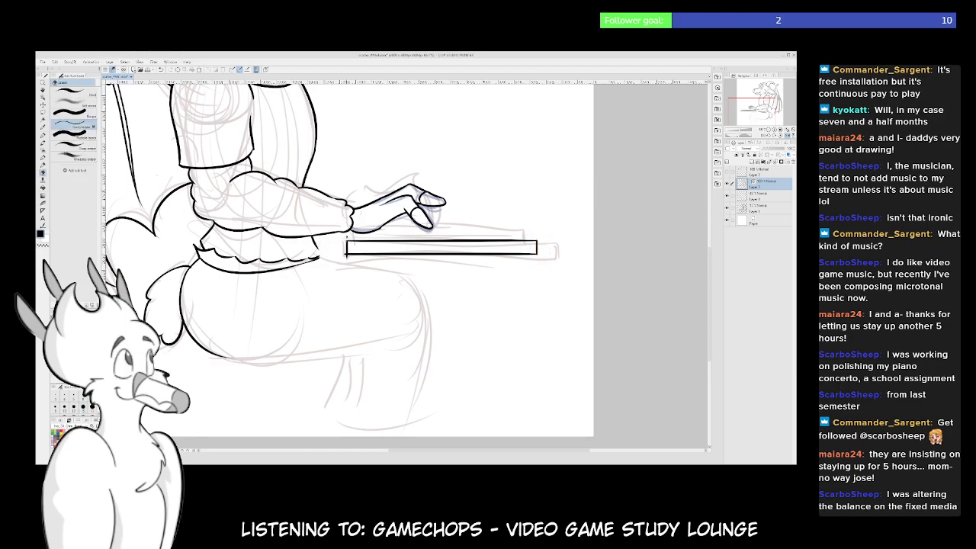
{"action": "left_click_drag", "start_coordinate": [349, 257], "coordinate": [343, 258]}
Ink the underside of the thigh from the buttock to the knee pit and the back of the lower leg, redoing unsatisfactory strokes
{"action": "left_click_drag", "start_coordinate": [473, 306], "coordinate": [449, 310]}
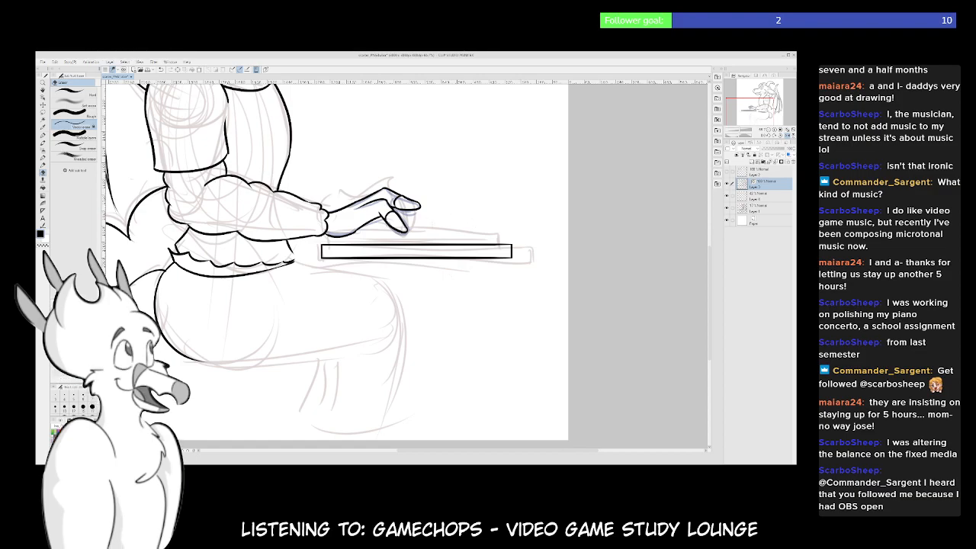
{"action": "key", "text": "p"}
{"action": "left_click_drag", "start_coordinate": [412, 229], "coordinate": [481, 255]}
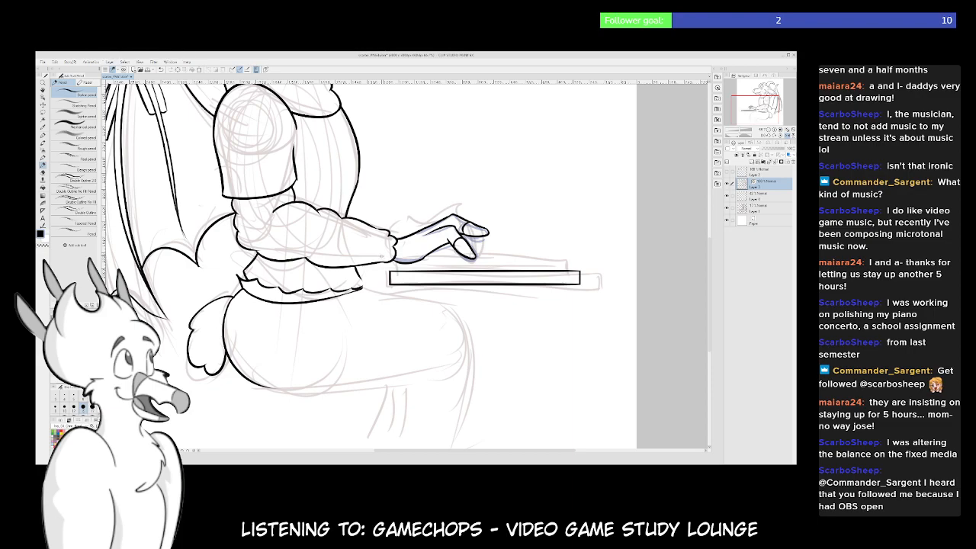
{"action": "left_click_drag", "start_coordinate": [417, 346], "coordinate": [427, 264]}
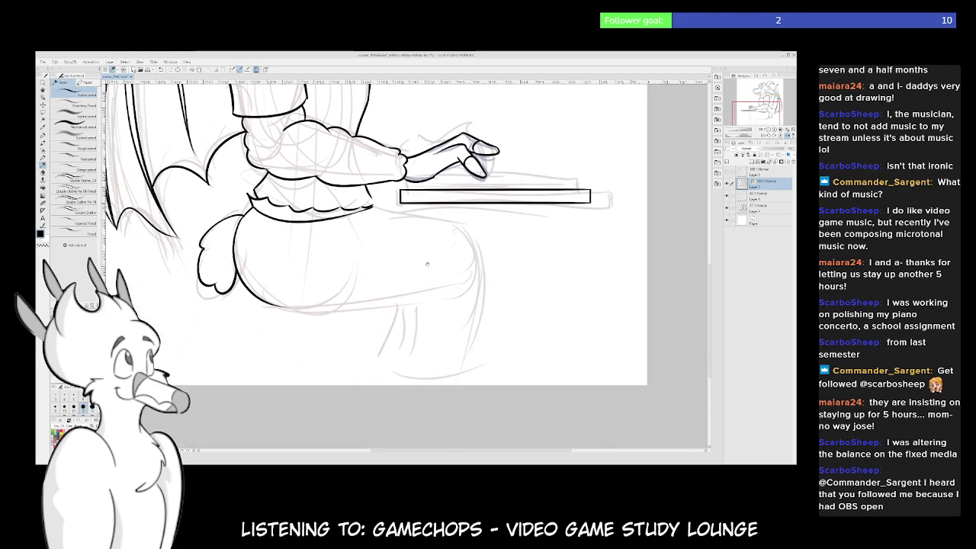
{"action": "left_click_drag", "start_coordinate": [260, 301], "coordinate": [349, 311]}
{"action": "key", "text": "ctrl+z"}
{"action": "left_click_drag", "start_coordinate": [253, 296], "coordinate": [334, 310]}
{"action": "key", "text": "ctrl+z"}
{"action": "mouse_move", "coordinate": [256, 297]}
{"action": "left_mouse_down"}
{"action": "mouse_move", "coordinate": [330, 309]}
{"action": "mouse_move", "coordinate": [442, 294]}
{"action": "mouse_move", "coordinate": [411, 302]}
{"action": "mouse_move", "coordinate": [382, 370]}
{"action": "left_mouse_up"}
Ink the top of the thigh, the rounded knee and the shin, and adjust the line at the back of the lower leg
{"action": "left_click_drag", "start_coordinate": [477, 280], "coordinate": [497, 312]}
{"action": "left_click_drag", "start_coordinate": [393, 239], "coordinate": [492, 262]}
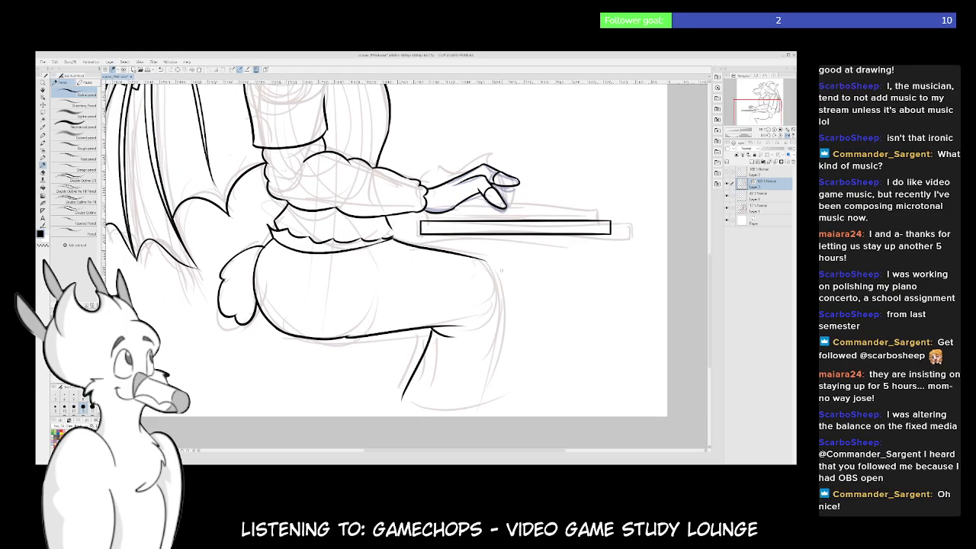
{"action": "left_click_drag", "start_coordinate": [503, 320], "coordinate": [496, 353]}
{"action": "mouse_move", "coordinate": [475, 422]}
{"action": "left_mouse_down"}
{"action": "mouse_move", "coordinate": [465, 324]}
{"action": "mouse_move", "coordinate": [468, 366]}
{"action": "mouse_move", "coordinate": [453, 326]}
{"action": "left_mouse_up"}
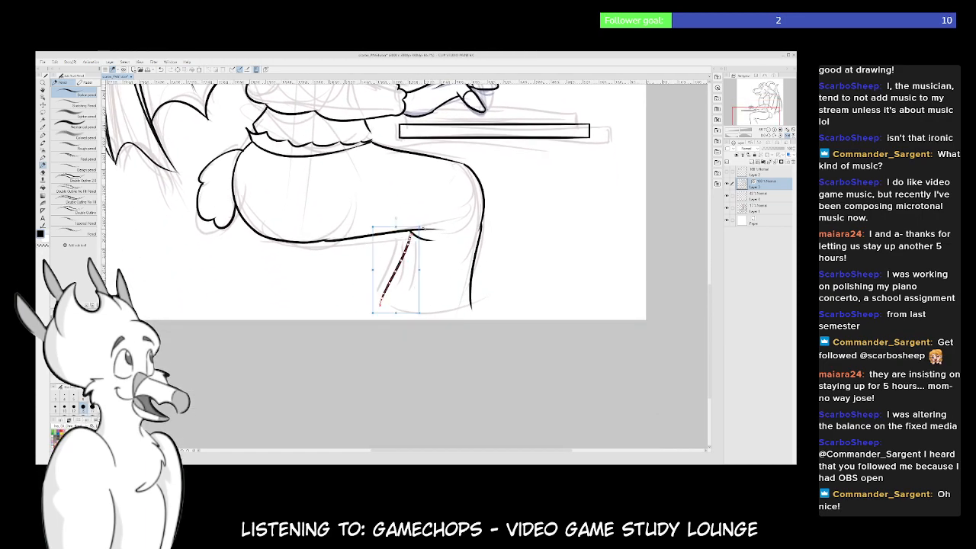
{"action": "left_click_drag", "start_coordinate": [463, 285], "coordinate": [450, 376]}
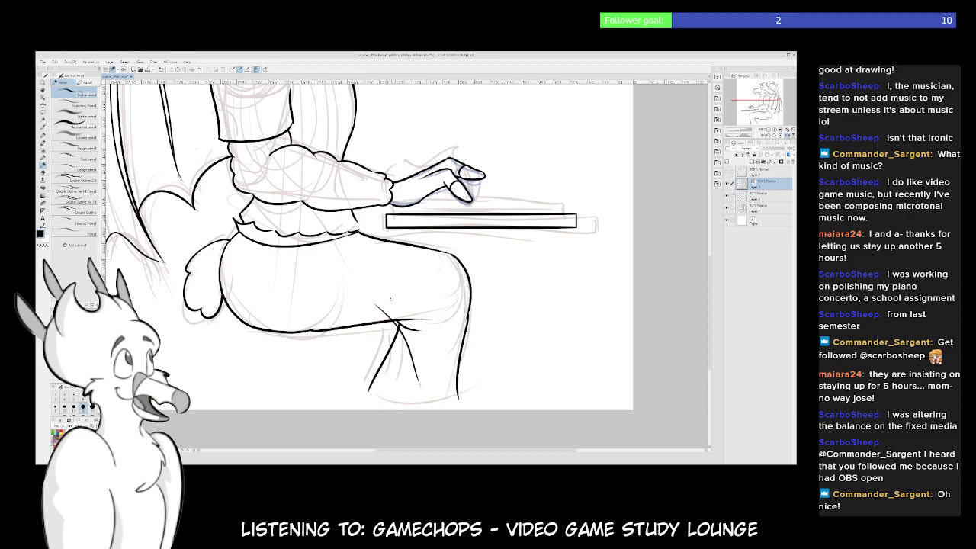
Ink the upper layer of the slab with a horizontal top edge and a short vertical end line below the wrist
{"action": "mouse_move", "coordinate": [417, 284]}
{"action": "left_mouse_down"}
{"action": "mouse_move", "coordinate": [418, 356]}
{"action": "mouse_move", "coordinate": [437, 357]}
{"action": "mouse_move", "coordinate": [424, 428]}
{"action": "mouse_move", "coordinate": [412, 434]}
{"action": "left_mouse_up"}
{"action": "mouse_move", "coordinate": [470, 355]}
{"action": "left_mouse_down"}
{"action": "mouse_move", "coordinate": [423, 310]}
{"action": "mouse_move", "coordinate": [407, 279]}
{"action": "left_mouse_up"}
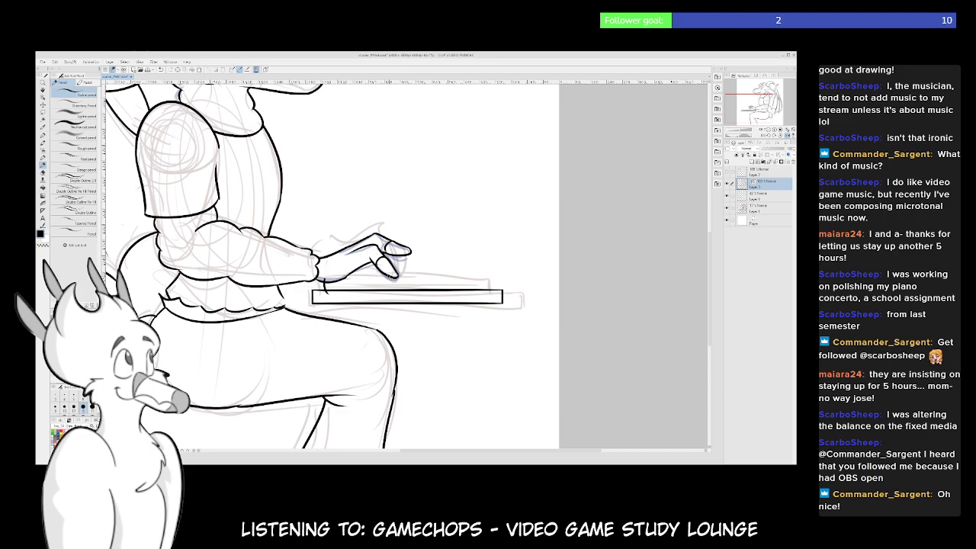
{"action": "mouse_move", "coordinate": [361, 278]}
{"action": "left_mouse_down"}
{"action": "mouse_move", "coordinate": [479, 272]}
{"action": "mouse_move", "coordinate": [439, 284]}
{"action": "left_mouse_up"}
{"action": "left_click", "coordinate": [438, 274], "text": "ctrl"}
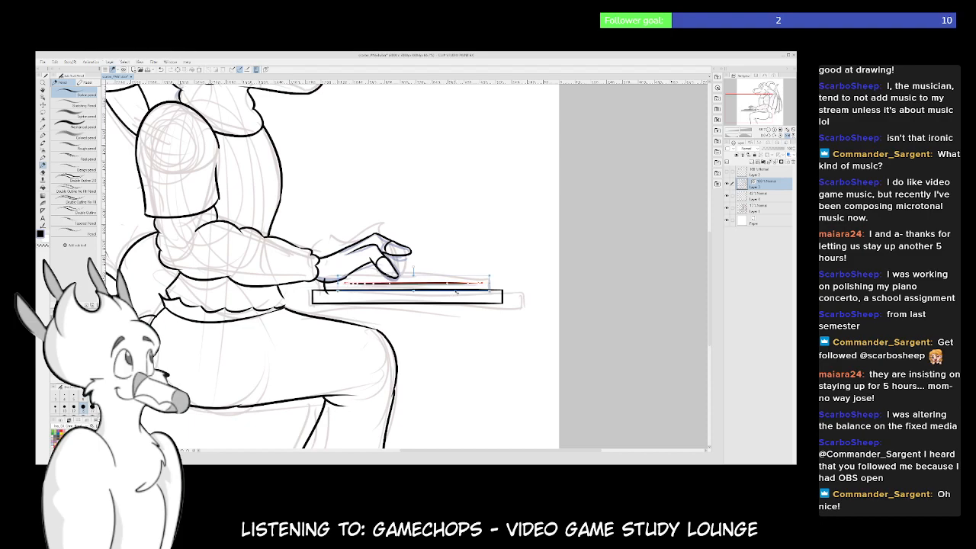
{"action": "key", "text": "ctrl"}
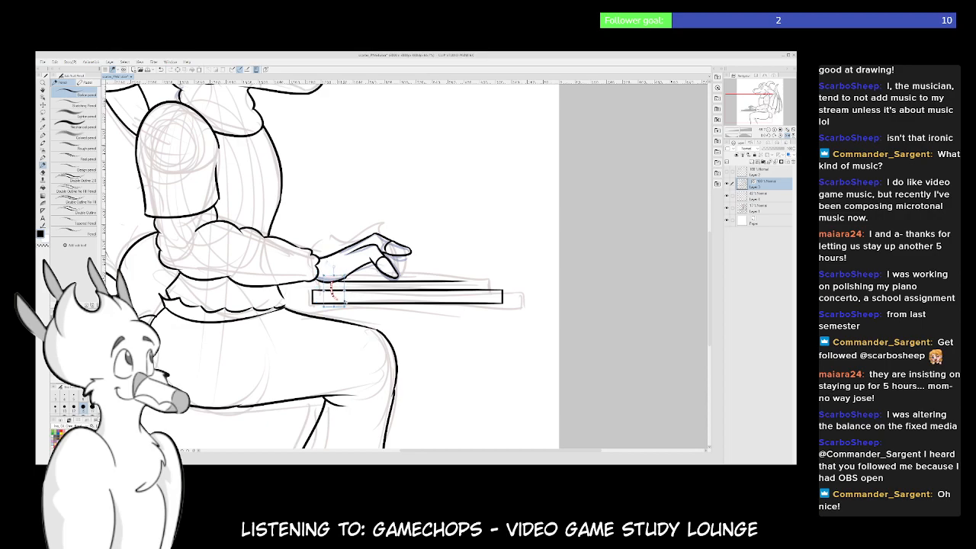
{"action": "left_click_drag", "start_coordinate": [331, 285], "coordinate": [332, 298]}
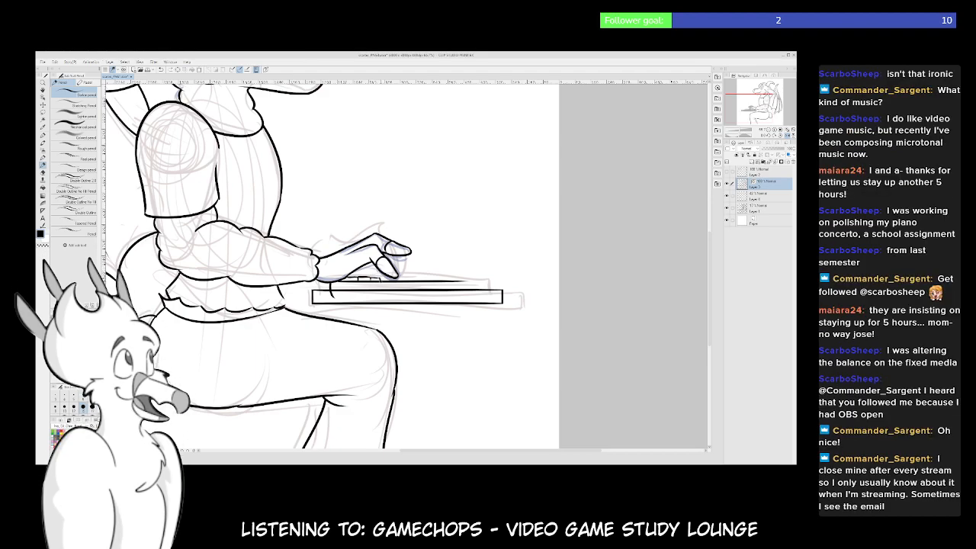
Try inking small raised keys along the slab's upper edge beneath the fingers
{"action": "left_click_drag", "start_coordinate": [371, 278], "coordinate": [381, 280]}
{"action": "left_click_drag", "start_coordinate": [396, 275], "coordinate": [407, 279]}
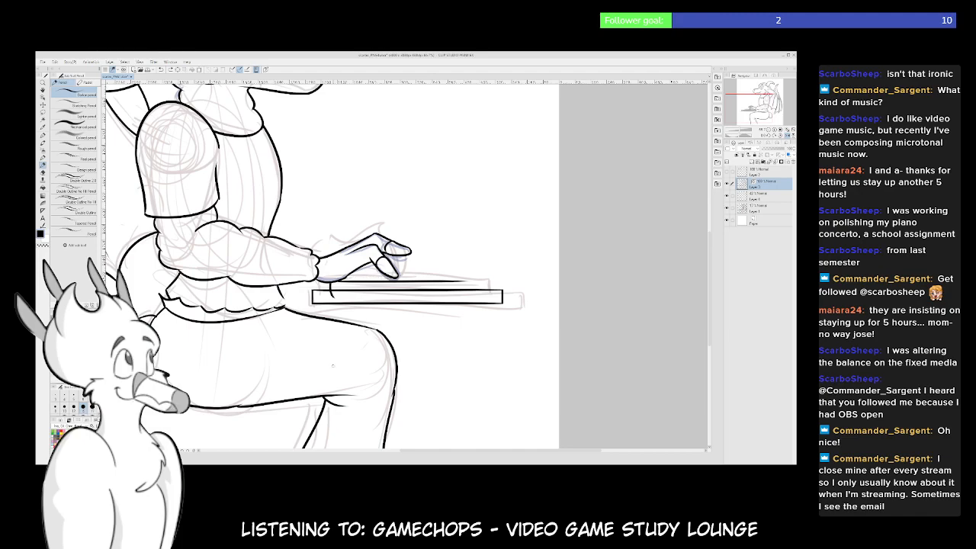
Erase the overshoot of the upper layer's short end line where it crosses into the thin rectangle
{"action": "key", "text": "e"}
{"action": "left_click", "coordinate": [333, 295]}
{"action": "left_click_drag", "start_coordinate": [333, 295], "coordinate": [325, 302]}
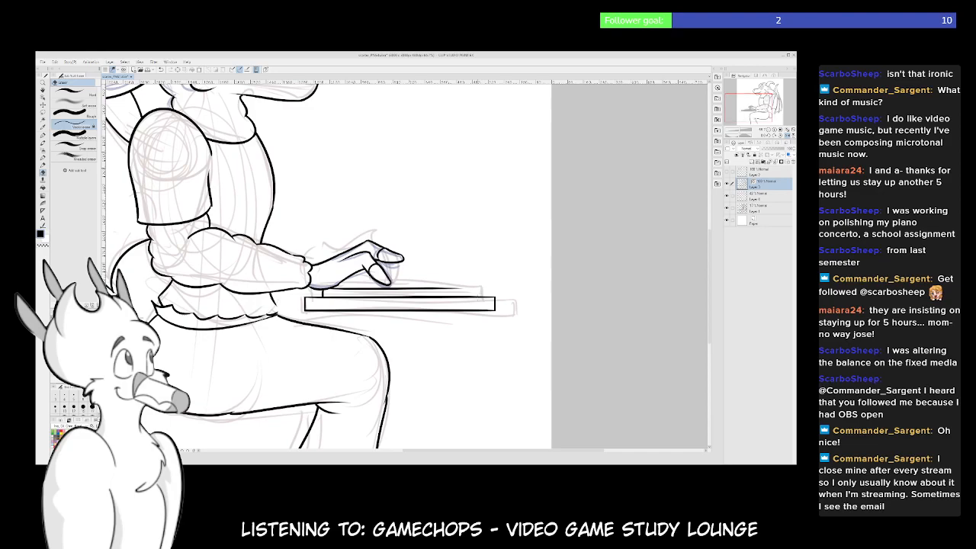
Ink a row of small raised keys along the top of the slab's upper layer beneath the fingers
{"action": "left_click_drag", "start_coordinate": [451, 270], "coordinate": [474, 268]}
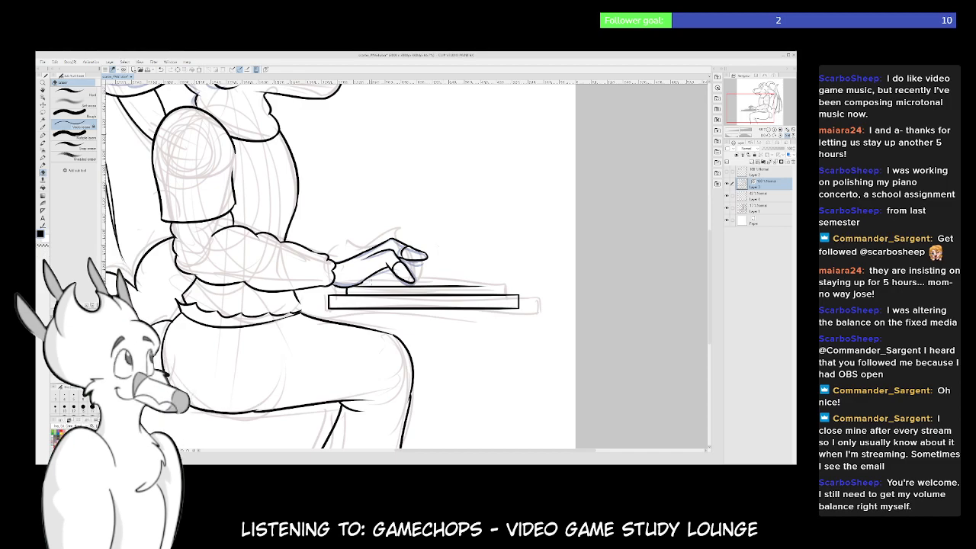
{"action": "key", "text": "p"}
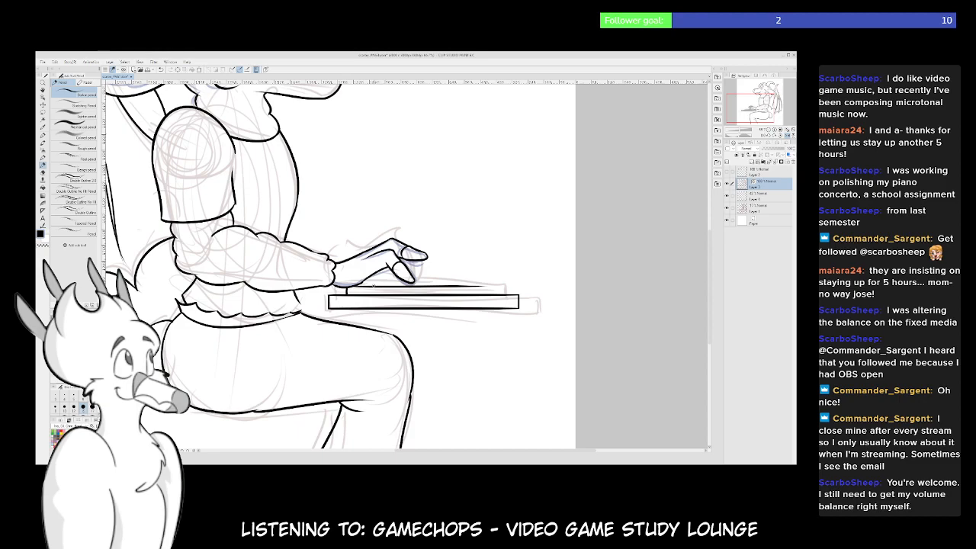
{"action": "left_click_drag", "start_coordinate": [375, 283], "coordinate": [386, 282]}
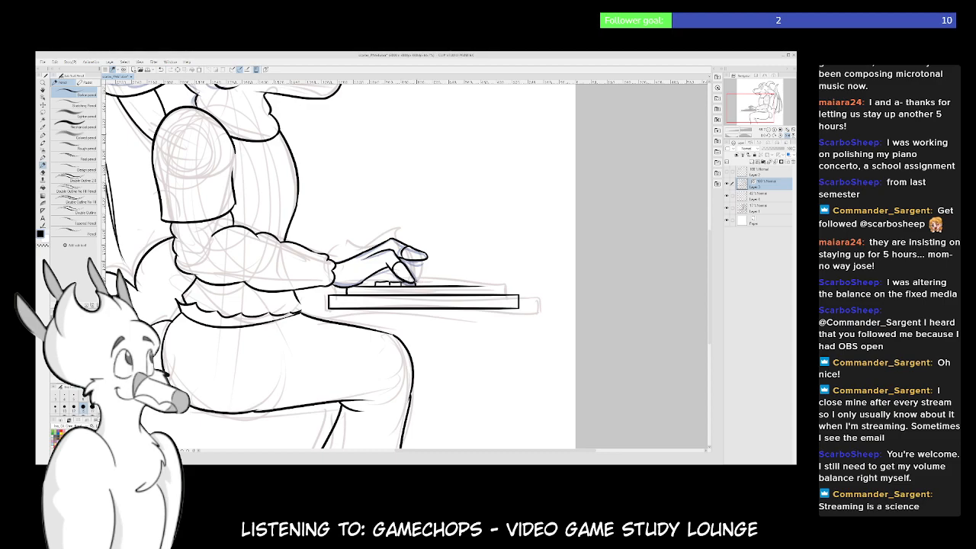
{"action": "left_click_drag", "start_coordinate": [430, 282], "coordinate": [441, 282]}
Replace the upper layer's outline with a shorter keyboard body that has a sloped front and closed back end, removing leftover lines
{"action": "left_click", "coordinate": [473, 287], "text": "ctrl"}
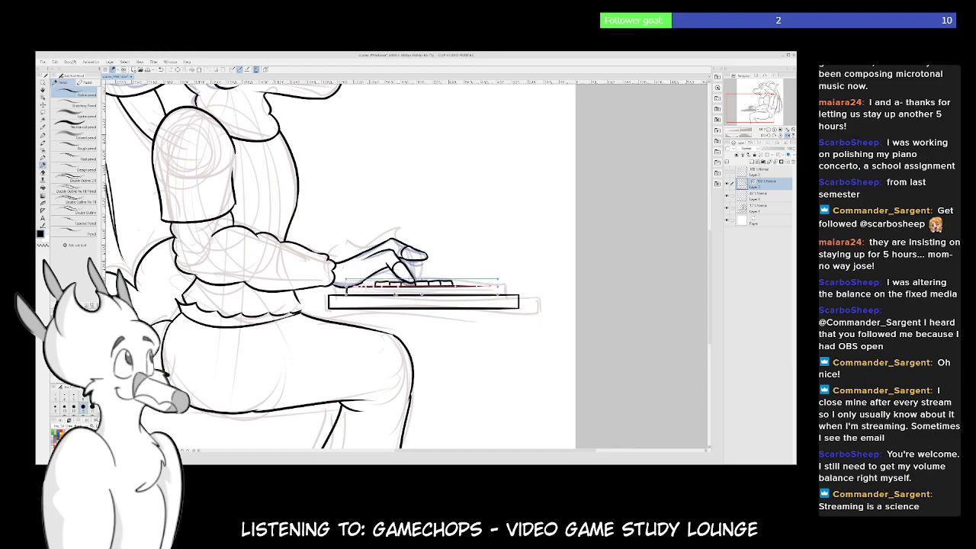
{"action": "mouse_move", "coordinate": [355, 286]}
{"action": "left_mouse_down"}
{"action": "mouse_move", "coordinate": [368, 286]}
{"action": "mouse_move", "coordinate": [356, 295]}
{"action": "left_mouse_up"}
{"action": "left_click", "coordinate": [377, 287], "text": "ctrl"}
{"action": "left_click", "coordinate": [366, 289], "text": "ctrl"}
{"action": "key", "text": "Delete"}
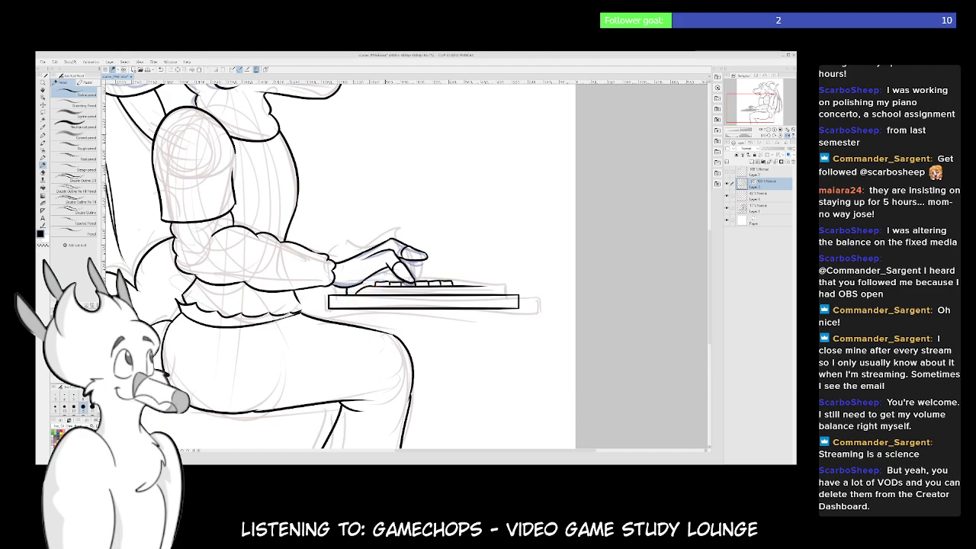
{"action": "left_click_drag", "start_coordinate": [496, 307], "coordinate": [439, 289]}
{"action": "left_click", "coordinate": [437, 290], "text": "ctrl"}
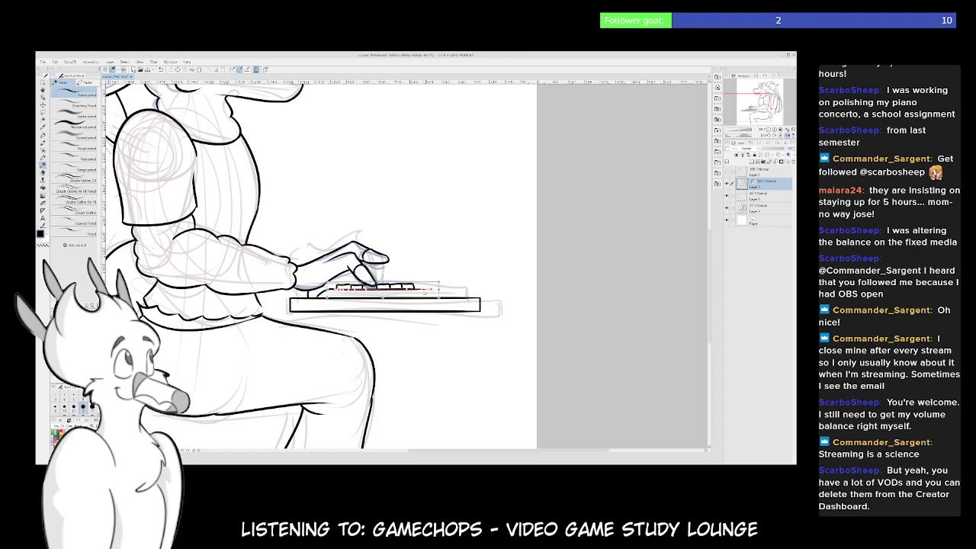
{"action": "key", "text": "Return"}
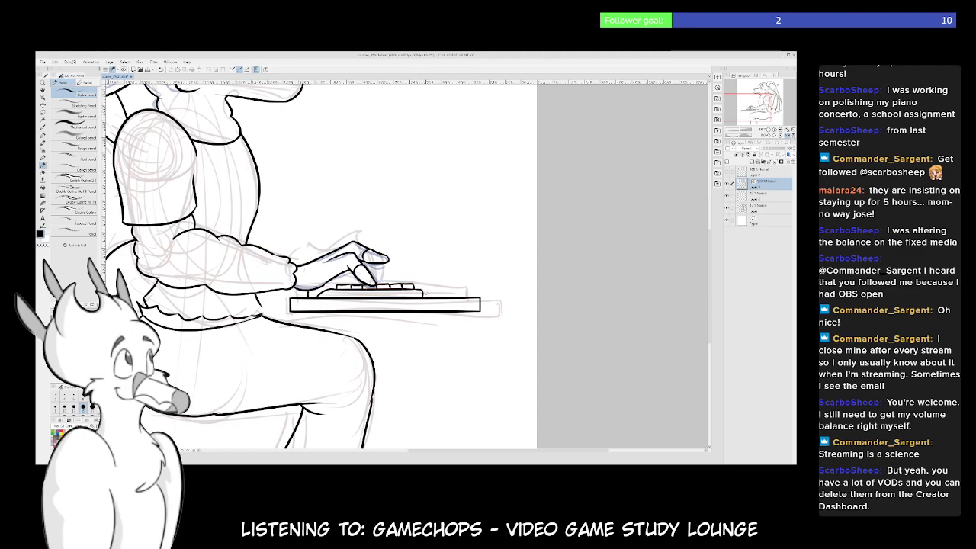
{"action": "left_click", "coordinate": [422, 292], "text": "ctrl"}
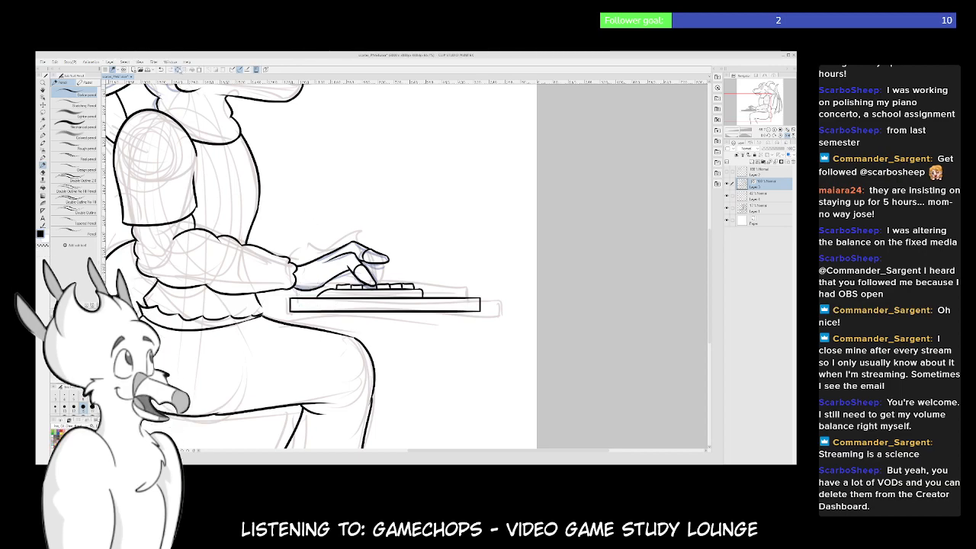
Examine the inked figure from the keyboard and hand up to the head and horns, then the whole page
{"action": "left_click_drag", "start_coordinate": [453, 374], "coordinate": [491, 341]}
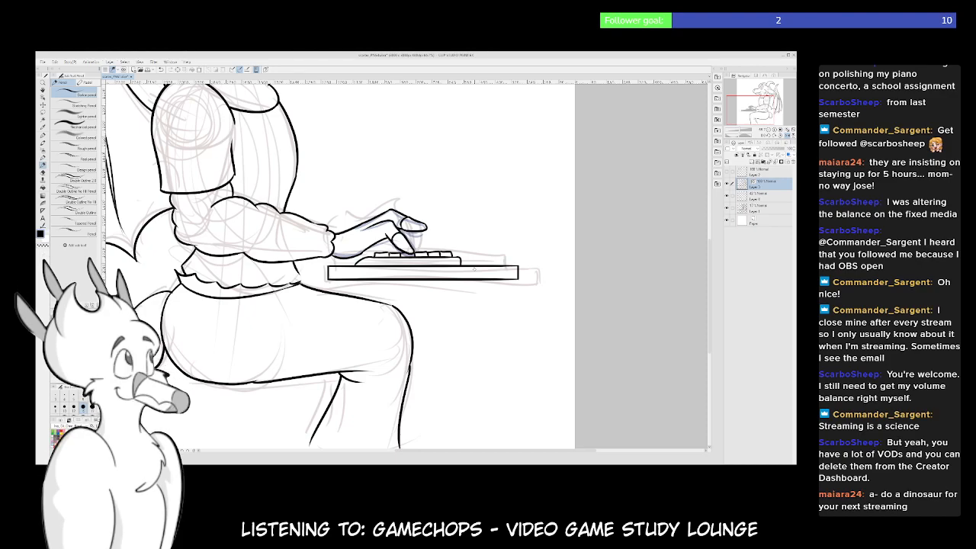
{"action": "left_click_drag", "start_coordinate": [314, 195], "coordinate": [463, 296]}
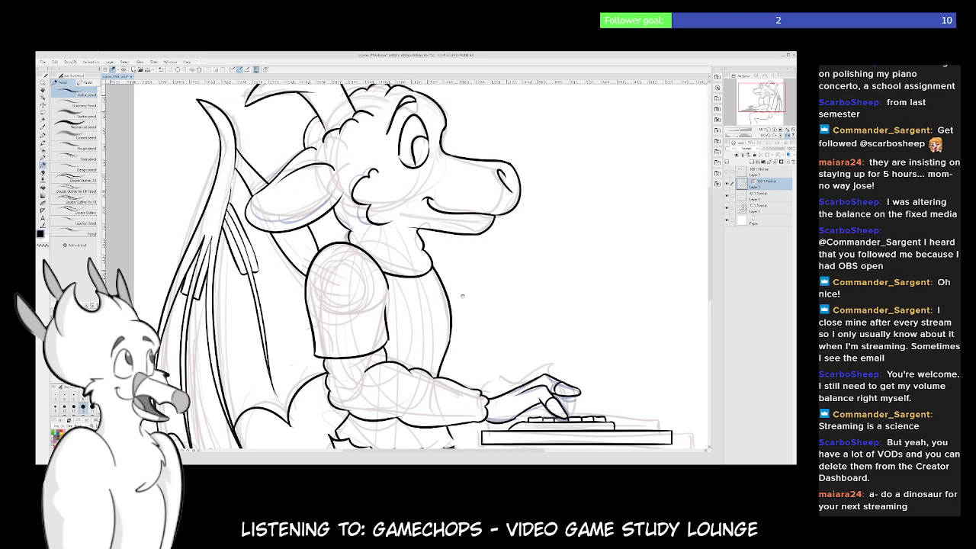
{"action": "left_click_drag", "start_coordinate": [467, 261], "coordinate": [476, 294]}
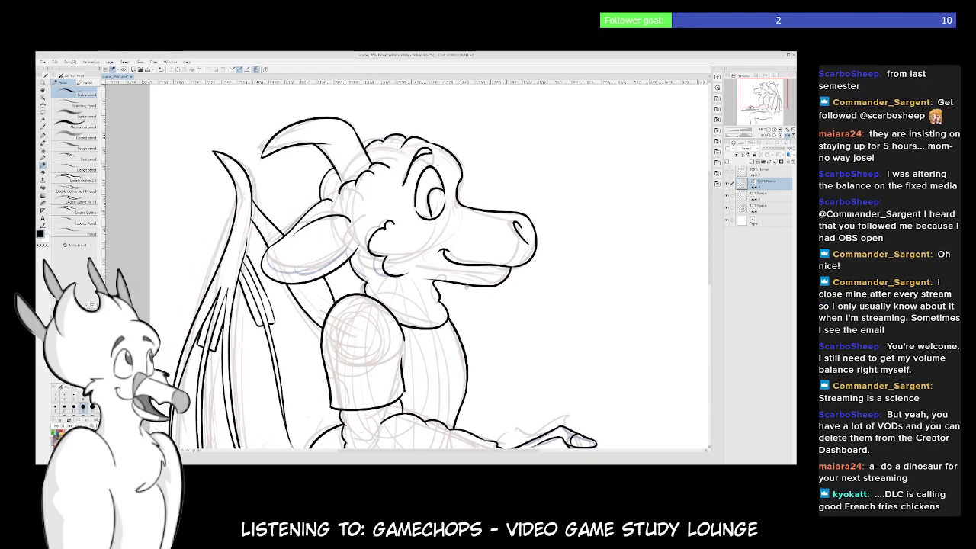
{"action": "mouse_move", "coordinate": [468, 272]}
{"action": "left_mouse_down"}
{"action": "mouse_move", "coordinate": [468, 297]}
{"action": "mouse_move", "coordinate": [447, 285]}
{"action": "mouse_move", "coordinate": [456, 310]}
{"action": "mouse_move", "coordinate": [460, 276]}
{"action": "left_mouse_up"}
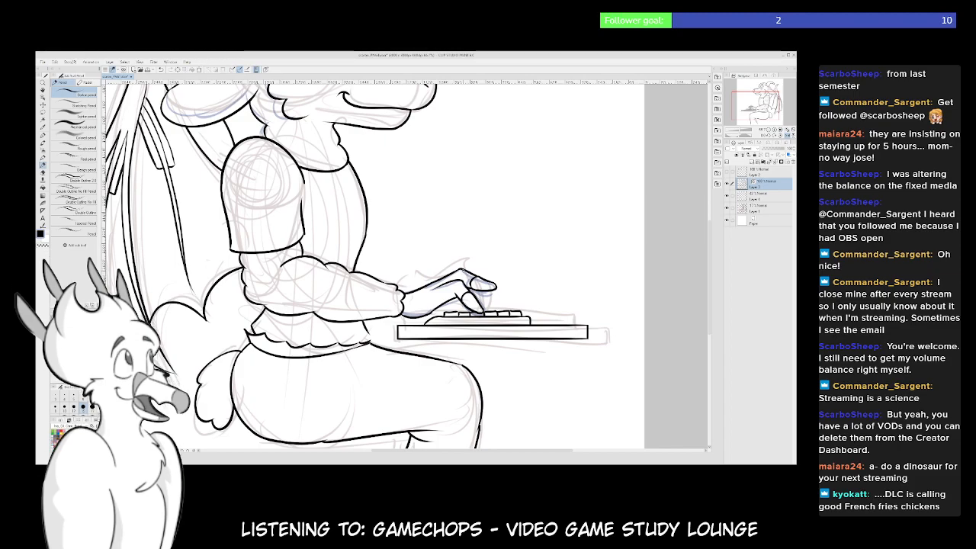
{"action": "left_click_drag", "start_coordinate": [442, 285], "coordinate": [423, 306]}
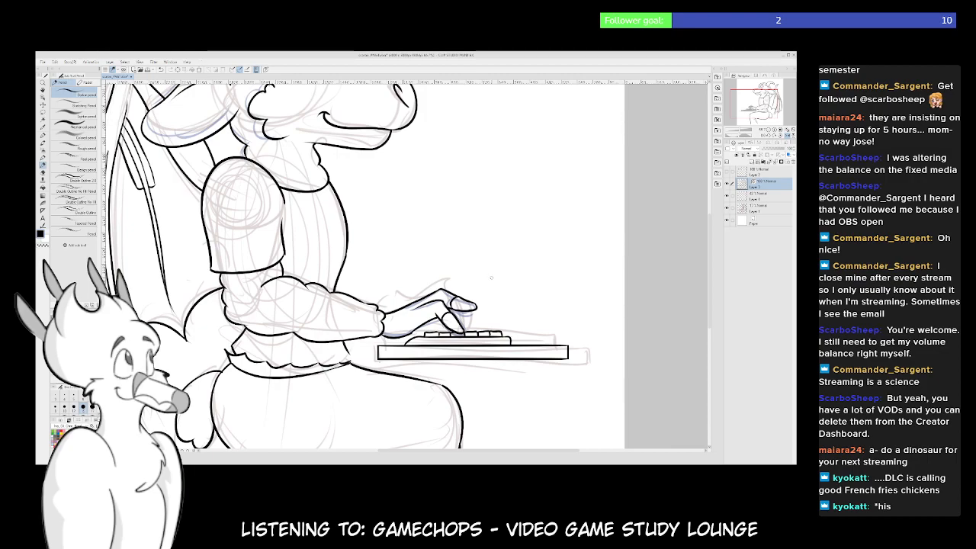
{"action": "mouse_move", "coordinate": [487, 280]}
{"action": "left_mouse_down"}
{"action": "mouse_move", "coordinate": [457, 289]}
{"action": "mouse_move", "coordinate": [459, 328]}
{"action": "left_mouse_up"}
{"action": "scroll", "coordinate": [459, 328], "scroll_direction": "down", "scroll_amount": 2}
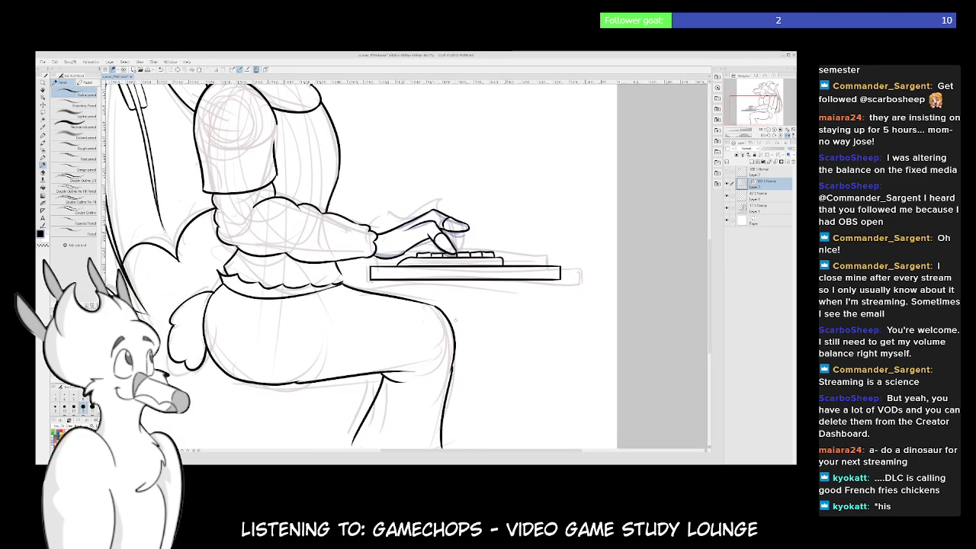
{"action": "scroll", "coordinate": [401, 427], "scroll_direction": "down", "scroll_amount": 2}
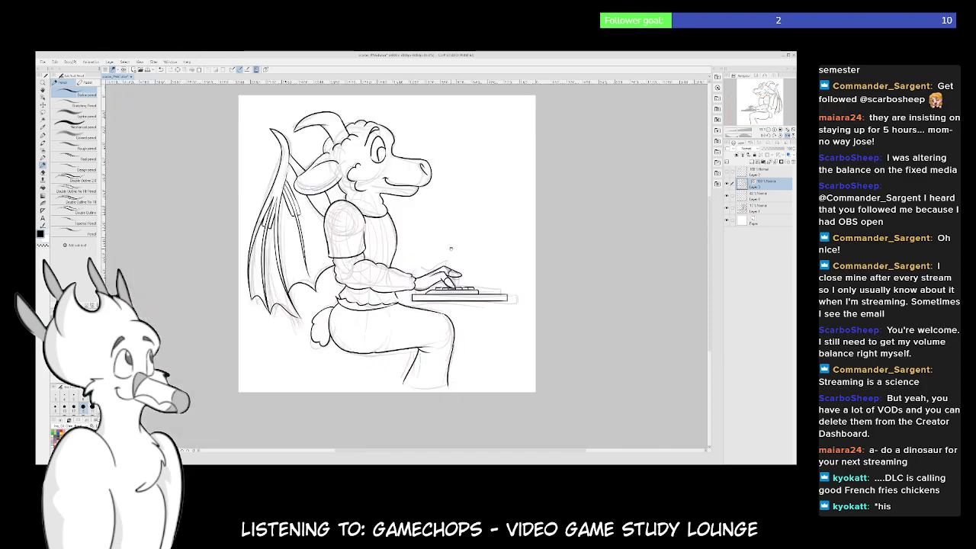
Hide the rough sketch layers, keeping only the ink line art and the white paper visible
{"action": "left_click", "coordinate": [727, 221]}
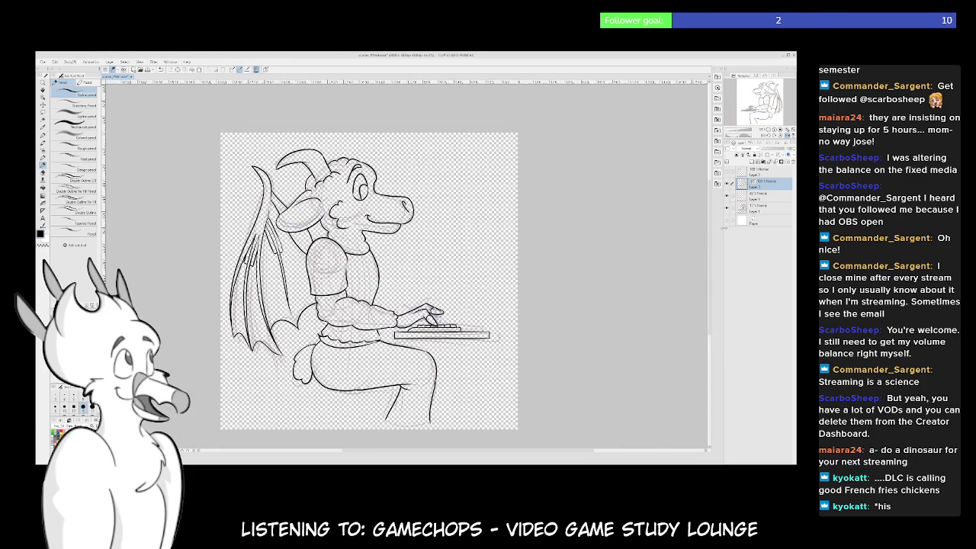
{"action": "left_click", "coordinate": [727, 222]}
{"action": "left_click", "coordinate": [726, 206]}
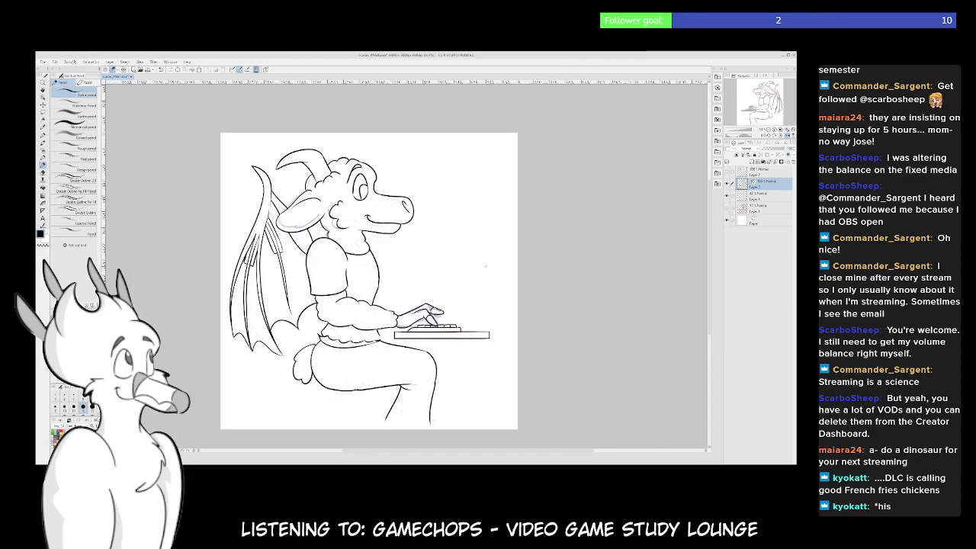
{"action": "left_click_drag", "start_coordinate": [484, 290], "coordinate": [458, 282]}
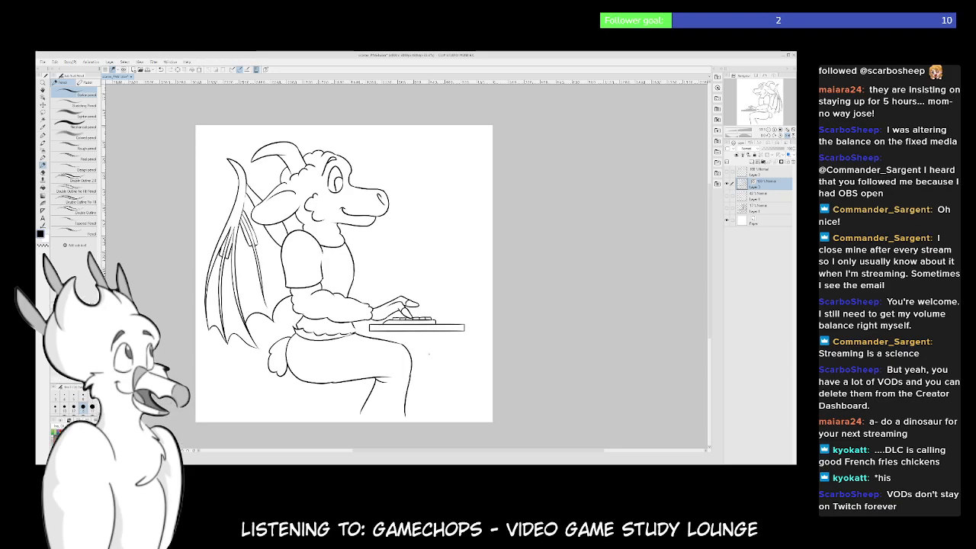
Ink a straight vertical leg line from the underside of the desk slab down to the page's lower edge
{"action": "scroll", "coordinate": [442, 328], "scroll_direction": "up", "scroll_amount": 5}
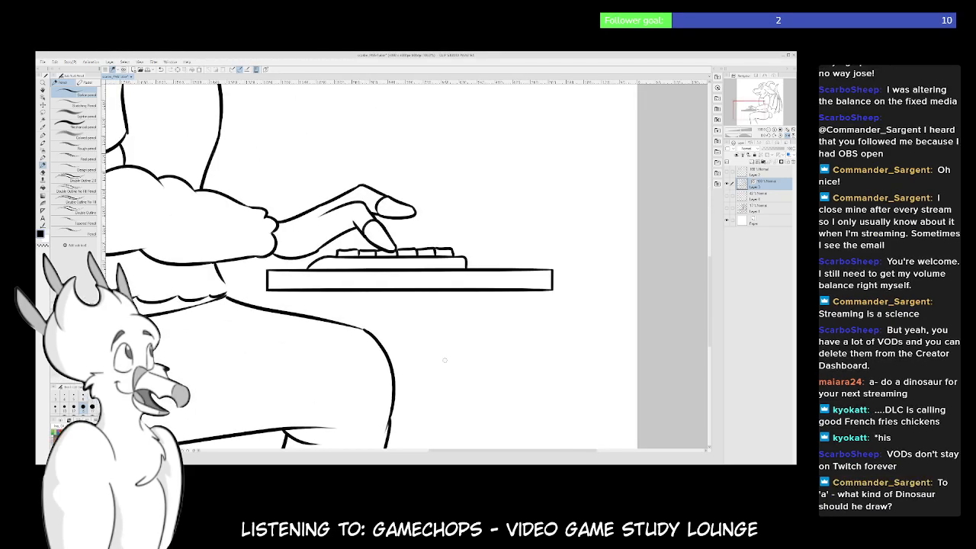
{"action": "scroll", "coordinate": [442, 314], "scroll_direction": "down", "scroll_amount": 3}
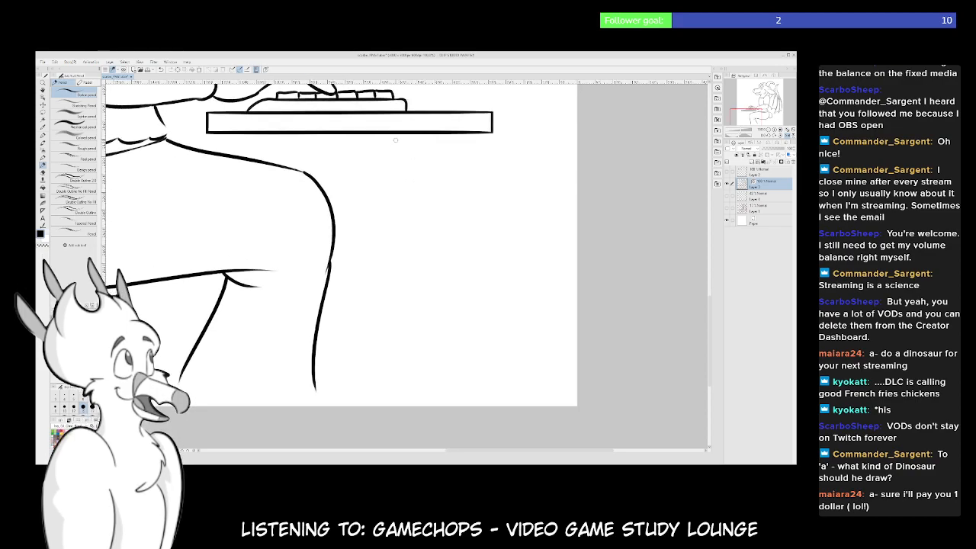
{"action": "left_click_drag", "start_coordinate": [415, 133], "coordinate": [409, 406]}
{"action": "left_click", "coordinate": [420, 212]}
{"action": "mouse_move", "coordinate": [396, 285]}
{"action": "left_mouse_down"}
{"action": "mouse_move", "coordinate": [415, 283]}
{"action": "mouse_move", "coordinate": [411, 262]}
{"action": "left_mouse_up"}
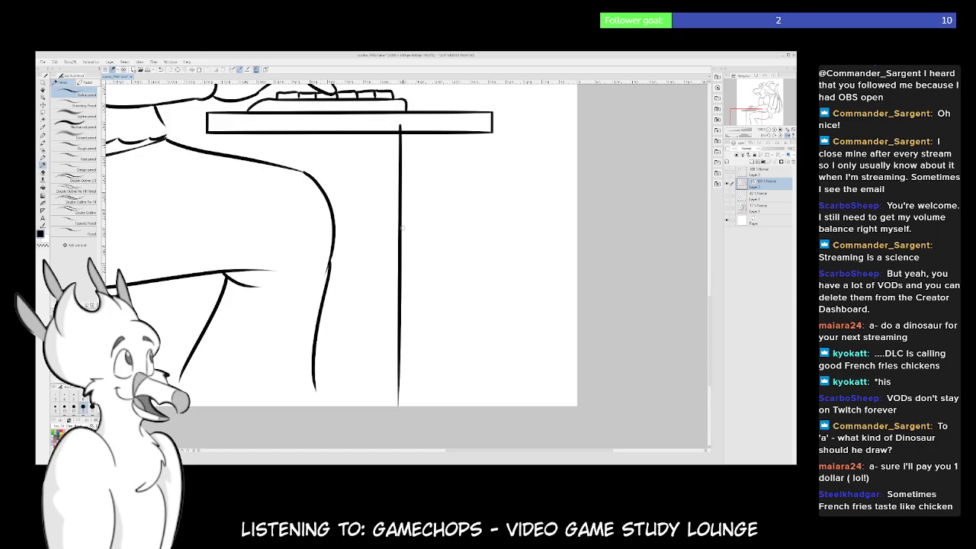
{"action": "scroll", "coordinate": [436, 308], "scroll_direction": "up", "scroll_amount": 5}
{"action": "left_click_drag", "start_coordinate": [435, 307], "coordinate": [473, 304]}
{"action": "scroll", "coordinate": [478, 303], "scroll_direction": "down", "scroll_amount": 2}
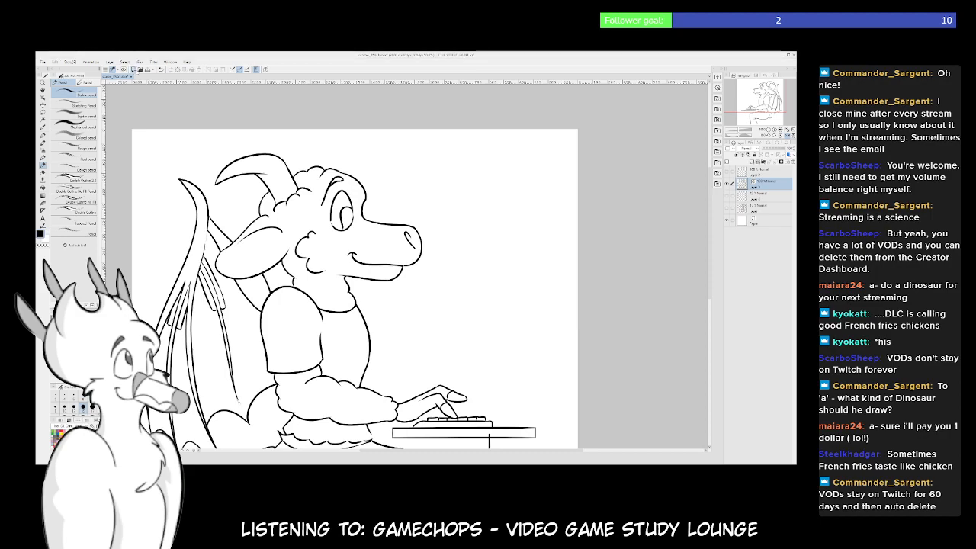
Create a blank square canvas and doodle a dinosaur head with a jagged upper jaw, open lower jaw and two round eyes
{"action": "left_click", "coordinate": [497, 88]}
{"action": "mouse_move", "coordinate": [512, 276]}
{"action": "left_mouse_down"}
{"action": "mouse_move", "coordinate": [425, 262]}
{"action": "mouse_move", "coordinate": [451, 302]}
{"action": "mouse_move", "coordinate": [464, 280]}
{"action": "mouse_move", "coordinate": [496, 266]}
{"action": "left_mouse_up"}
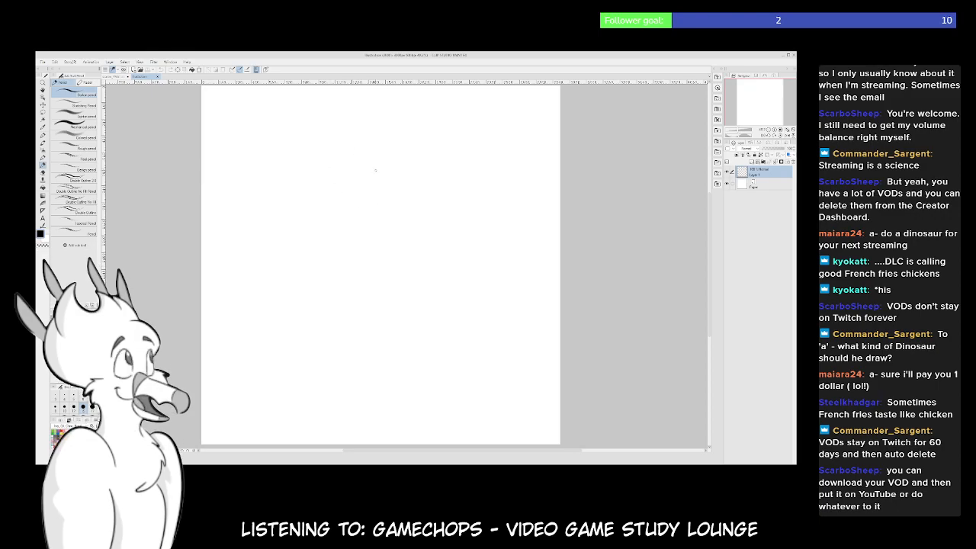
{"action": "mouse_move", "coordinate": [422, 187]}
{"action": "left_mouse_down"}
{"action": "mouse_move", "coordinate": [441, 145]}
{"action": "mouse_move", "coordinate": [448, 183]}
{"action": "mouse_move", "coordinate": [296, 143]}
{"action": "mouse_move", "coordinate": [245, 264]}
{"action": "mouse_move", "coordinate": [347, 250]}
{"action": "mouse_move", "coordinate": [492, 258]}
{"action": "mouse_move", "coordinate": [273, 354]}
{"action": "left_mouse_up"}
{"action": "left_click_drag", "start_coordinate": [297, 421], "coordinate": [478, 294]}
{"action": "mouse_move", "coordinate": [510, 151]}
{"action": "left_mouse_down"}
{"action": "mouse_move", "coordinate": [498, 229]}
{"action": "mouse_move", "coordinate": [468, 163]}
{"action": "left_mouse_up"}
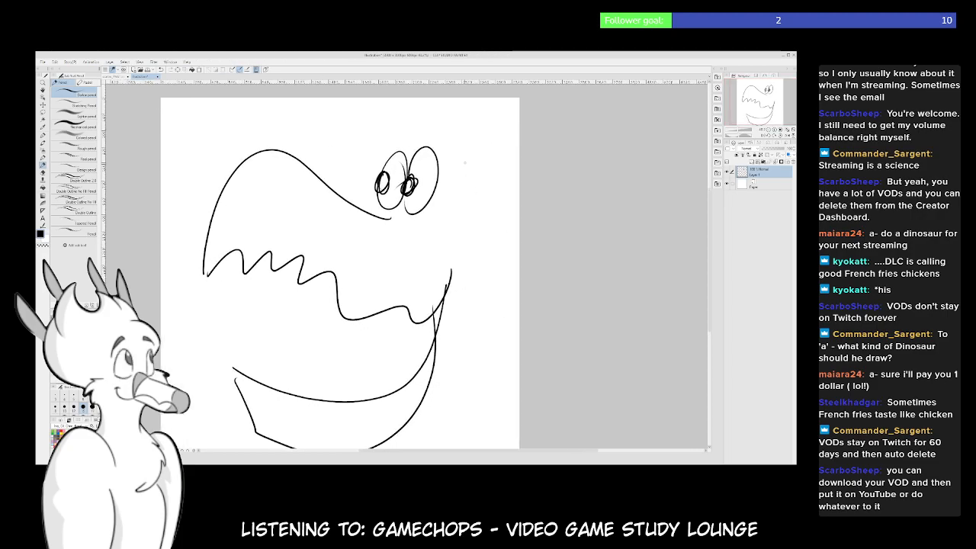
Letter "RAR!" in front of the dinosaur's open mouth and add a short curved line above it
{"action": "mouse_move", "coordinate": [216, 313]}
{"action": "left_mouse_down"}
{"action": "mouse_move", "coordinate": [180, 315]}
{"action": "mouse_move", "coordinate": [191, 337]}
{"action": "left_mouse_up"}
{"action": "left_click_drag", "start_coordinate": [221, 328], "coordinate": [305, 257]}
{"action": "mouse_move", "coordinate": [250, 283]}
{"action": "left_mouse_down"}
{"action": "mouse_move", "coordinate": [273, 309]}
{"action": "mouse_move", "coordinate": [296, 305]}
{"action": "left_mouse_up"}
{"action": "left_click", "coordinate": [296, 314]}
{"action": "left_click_drag", "start_coordinate": [457, 263], "coordinate": [350, 313]}
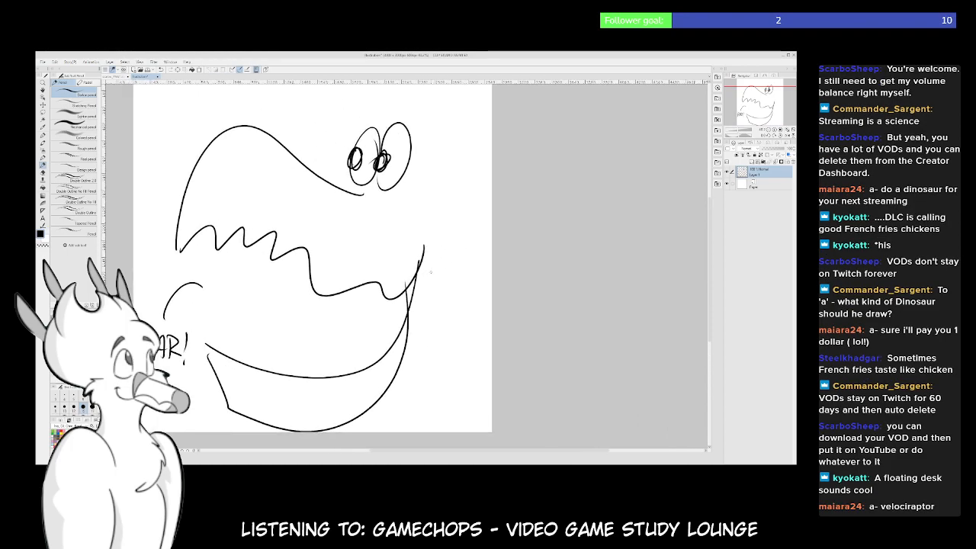
Add jagged lower teeth, slanted angry eyebrows, a curved back of the head and two nostrils to the dinosaur
{"action": "key", "text": "ctrl+minus"}
{"action": "left_click_drag", "start_coordinate": [458, 312], "coordinate": [431, 309]}
{"action": "mouse_move", "coordinate": [333, 131]}
{"action": "left_mouse_down"}
{"action": "mouse_move", "coordinate": [360, 168]}
{"action": "mouse_move", "coordinate": [394, 135]}
{"action": "mouse_move", "coordinate": [446, 229]}
{"action": "mouse_move", "coordinate": [389, 359]}
{"action": "left_mouse_up"}
{"action": "mouse_move", "coordinate": [466, 352]}
{"action": "left_mouse_down"}
{"action": "mouse_move", "coordinate": [513, 292]}
{"action": "mouse_move", "coordinate": [486, 355]}
{"action": "mouse_move", "coordinate": [510, 357]}
{"action": "left_mouse_up"}
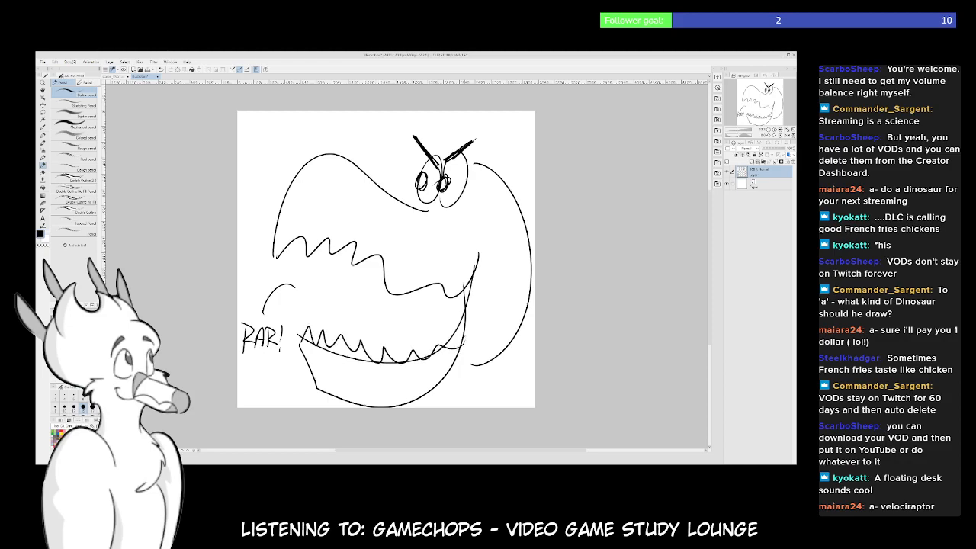
{"action": "left_click_drag", "start_coordinate": [337, 192], "coordinate": [308, 191]}
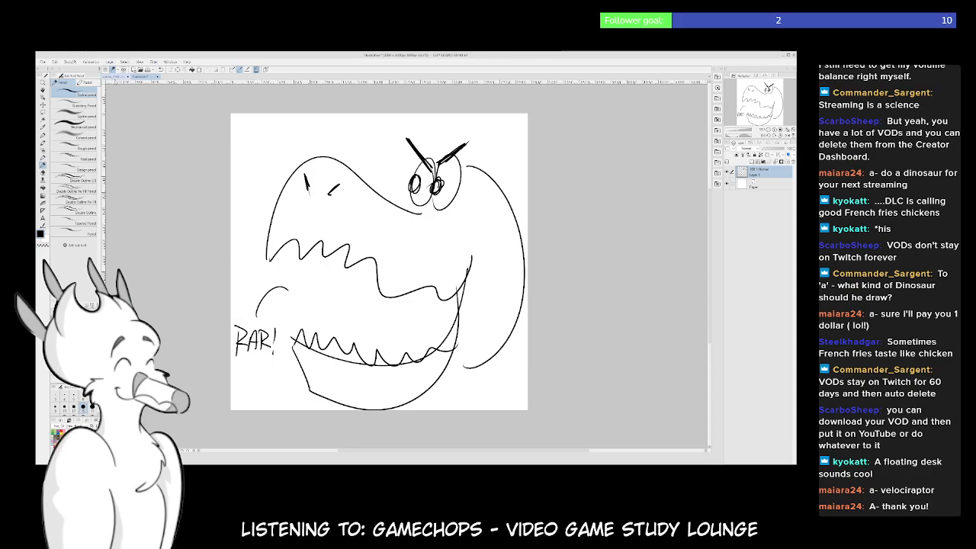
Return to the seated character drawing and shorten the desk leg line so its lower end stays inside the page
{"action": "left_click", "coordinate": [114, 76]}
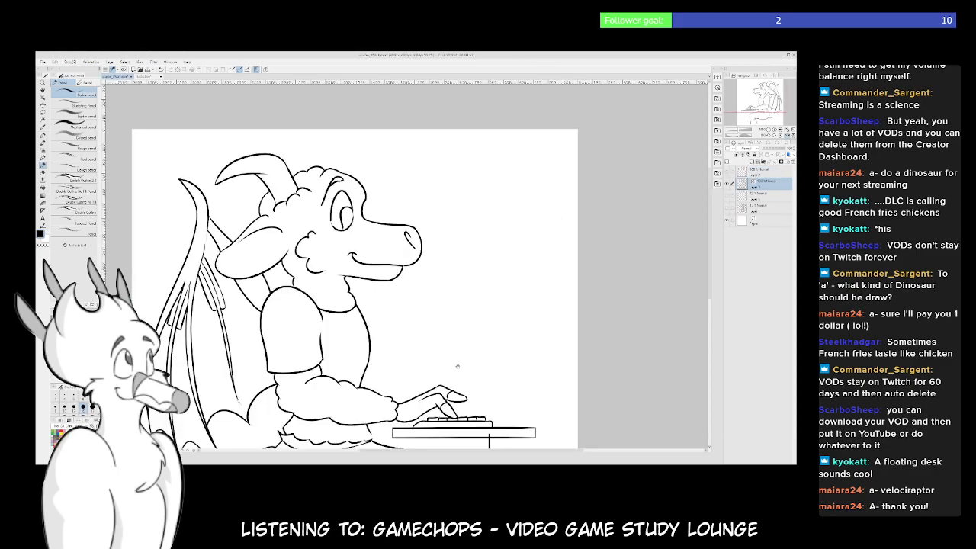
{"action": "left_click_drag", "start_coordinate": [495, 55], "coordinate": [529, 52]}
{"action": "left_click_drag", "start_coordinate": [483, 301], "coordinate": [451, 181]}
{"action": "left_click_drag", "start_coordinate": [450, 293], "coordinate": [389, 292]}
{"action": "scroll", "coordinate": [379, 257], "scroll_direction": "up", "scroll_amount": 2}
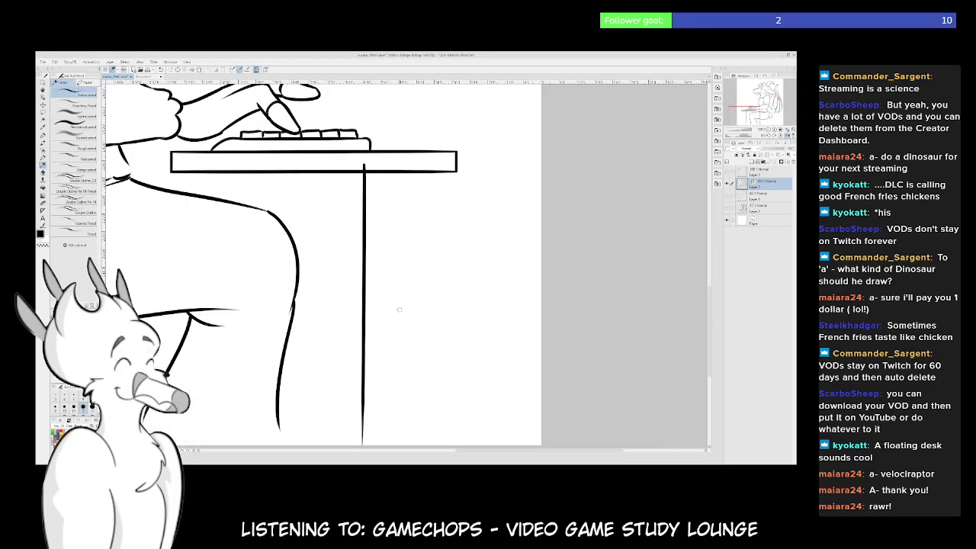
{"action": "left_click_drag", "start_coordinate": [396, 362], "coordinate": [361, 303]}
{"action": "left_click", "coordinate": [328, 125]}
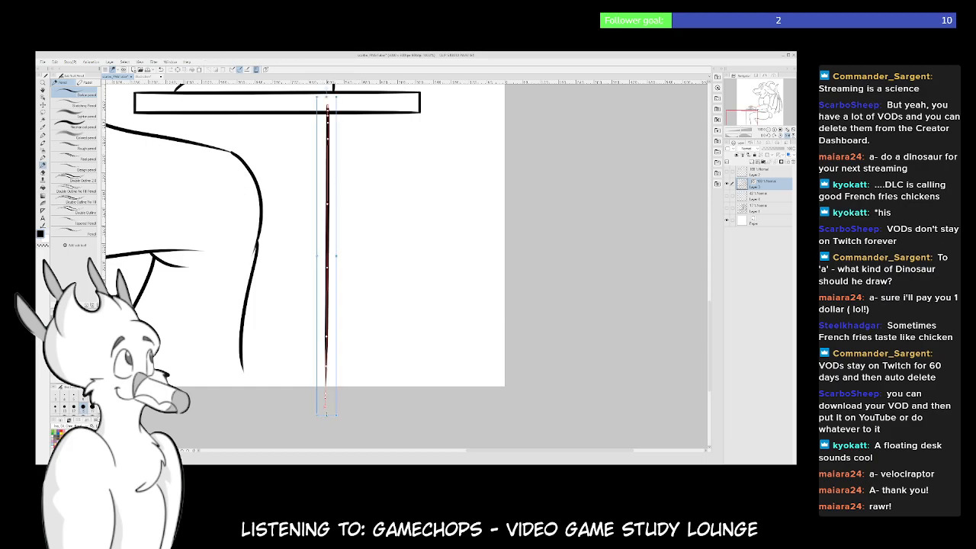
{"action": "left_click_drag", "start_coordinate": [326, 378], "coordinate": [326, 379]}
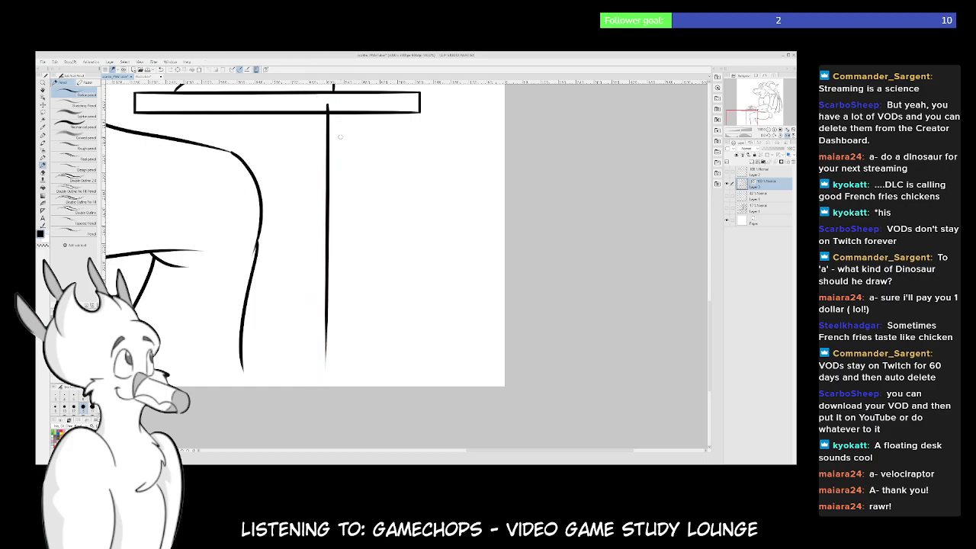
{"action": "left_click", "coordinate": [327, 165]}
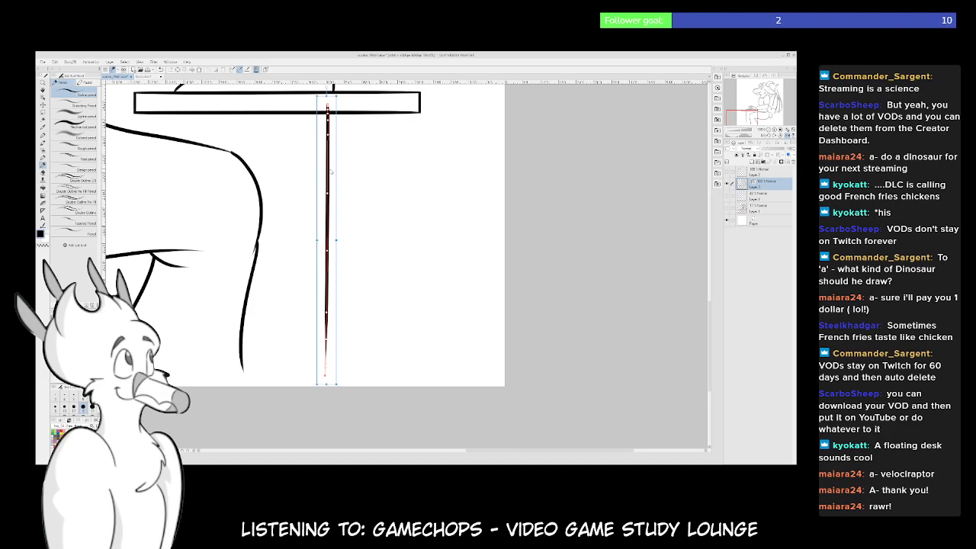
Ink a second vertical desk leg line parallel to the first, nearer the slab's far end, and straighten it
{"action": "left_click", "coordinate": [393, 114]}
{"action": "left_click_drag", "start_coordinate": [389, 105], "coordinate": [386, 379]}
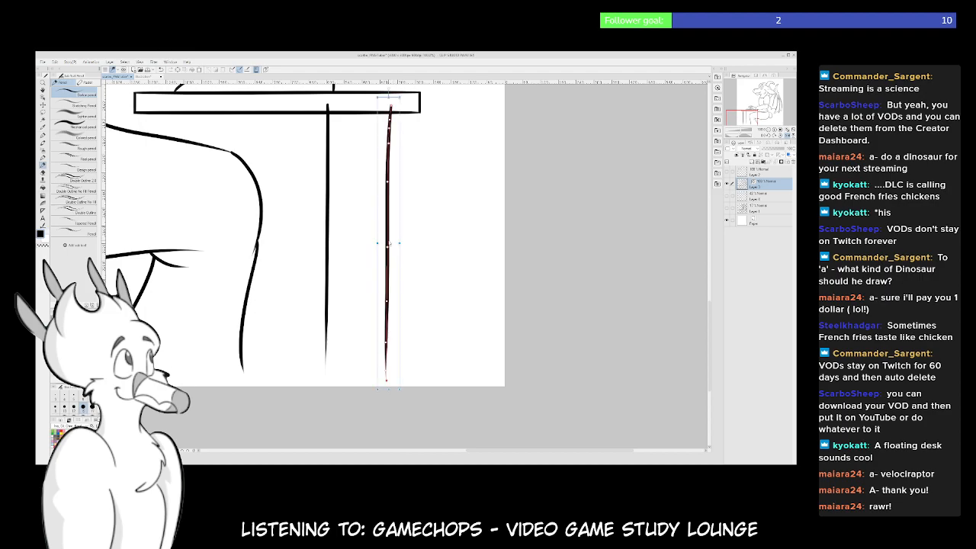
{"action": "left_click_drag", "start_coordinate": [379, 244], "coordinate": [394, 243]}
{"action": "left_click", "coordinate": [397, 239]}
{"action": "mouse_move", "coordinate": [407, 199]}
{"action": "left_mouse_down"}
{"action": "mouse_move", "coordinate": [391, 197]}
{"action": "mouse_move", "coordinate": [399, 274]}
{"action": "left_mouse_up"}
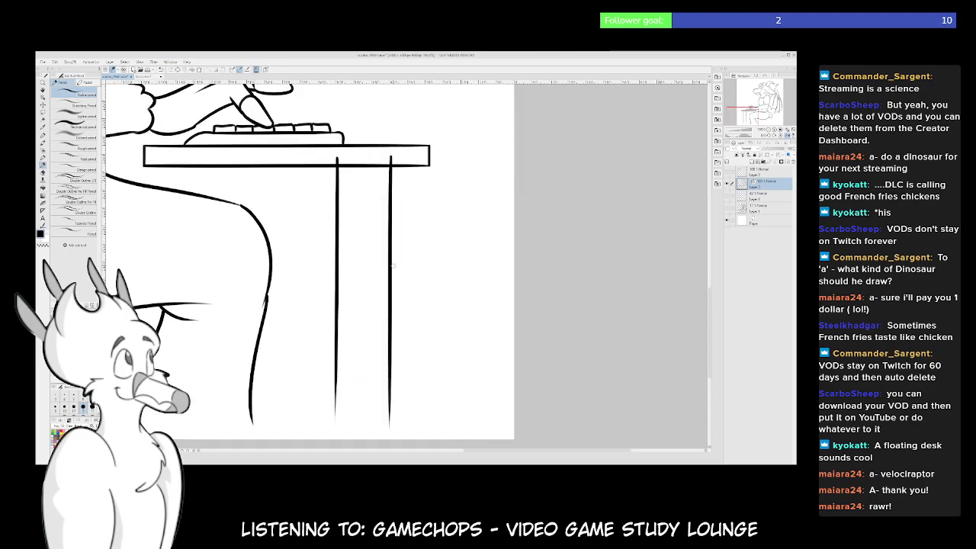
{"action": "key", "text": "e"}
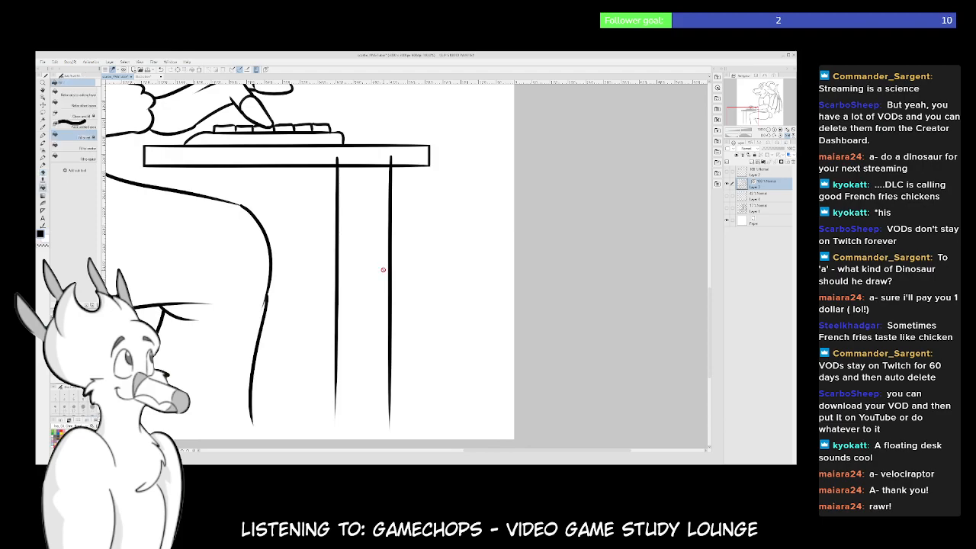
Erase the desk leg line ends that overlap the slab and compare the line art with the rough sketch layer
{"action": "left_click", "coordinate": [76, 125]}
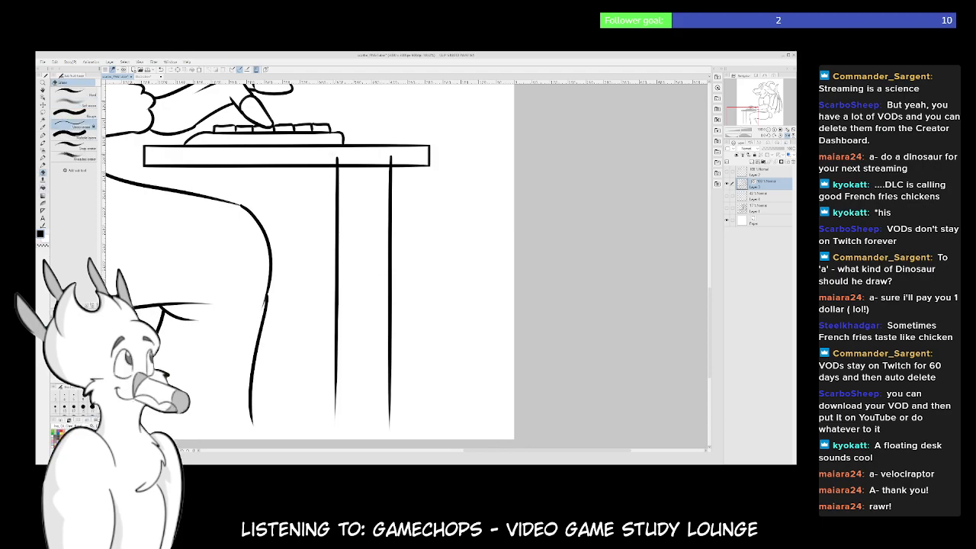
{"action": "scroll", "coordinate": [391, 160], "scroll_direction": "down", "scroll_amount": 5}
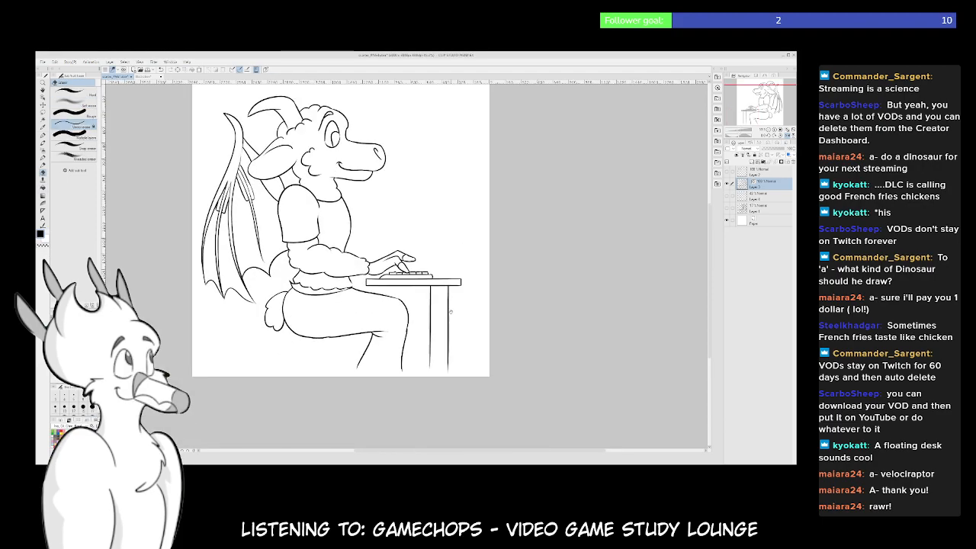
{"action": "left_click_drag", "start_coordinate": [477, 348], "coordinate": [459, 334]}
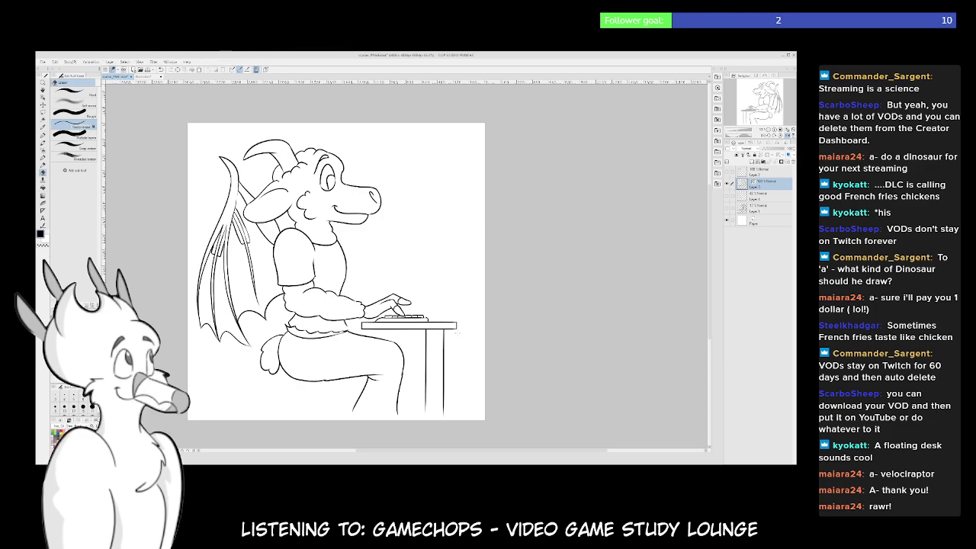
{"action": "mouse_move", "coordinate": [422, 229]}
{"action": "left_mouse_down"}
{"action": "mouse_move", "coordinate": [466, 230]}
{"action": "mouse_move", "coordinate": [457, 218]}
{"action": "left_mouse_up"}
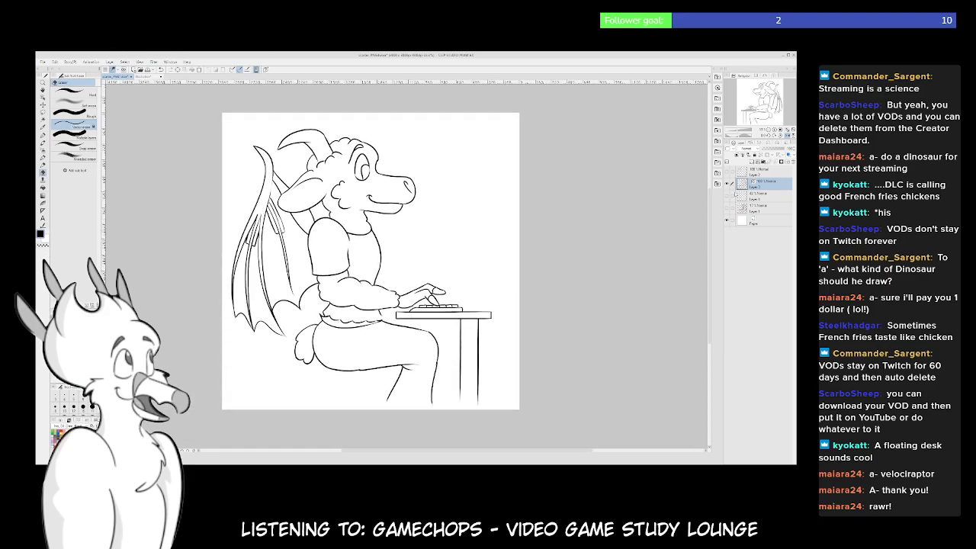
{"action": "left_click", "coordinate": [727, 208]}
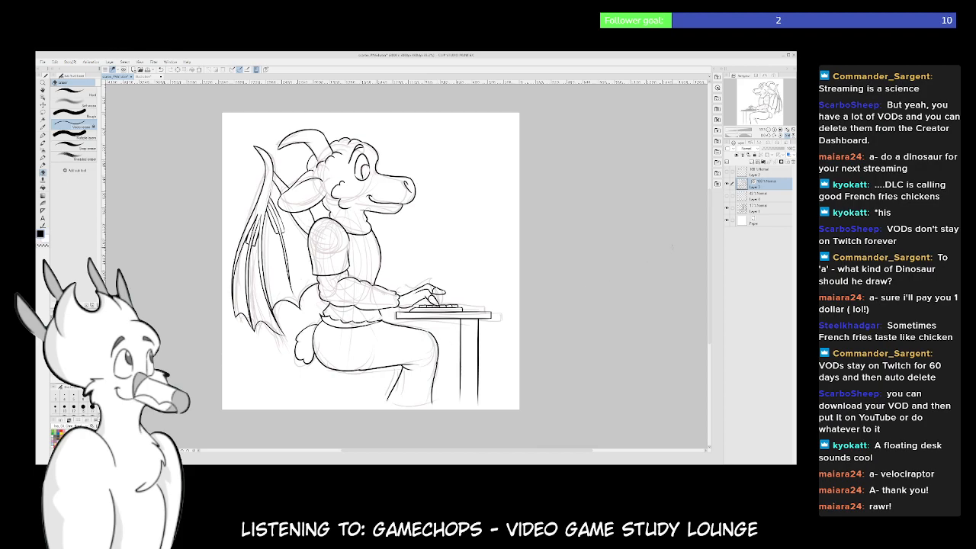
{"action": "left_click", "coordinate": [727, 209]}
Ink a first seat cushion outline under the character's thigh, with two upright sides and a bottom edge
{"action": "scroll", "coordinate": [353, 353], "scroll_direction": "up", "scroll_amount": 3}
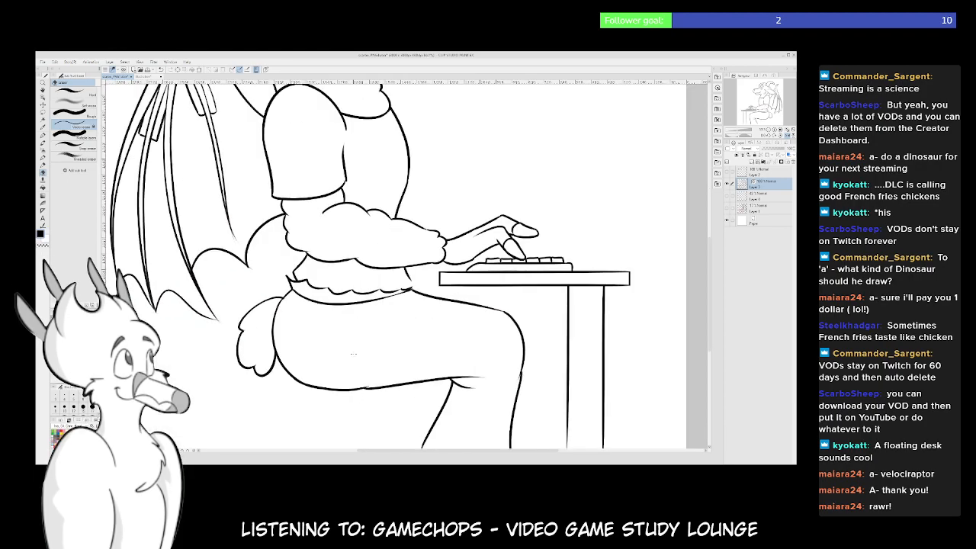
{"action": "scroll", "coordinate": [353, 353], "scroll_direction": "up", "scroll_amount": 1}
{"action": "left_click_drag", "start_coordinate": [387, 386], "coordinate": [408, 286]}
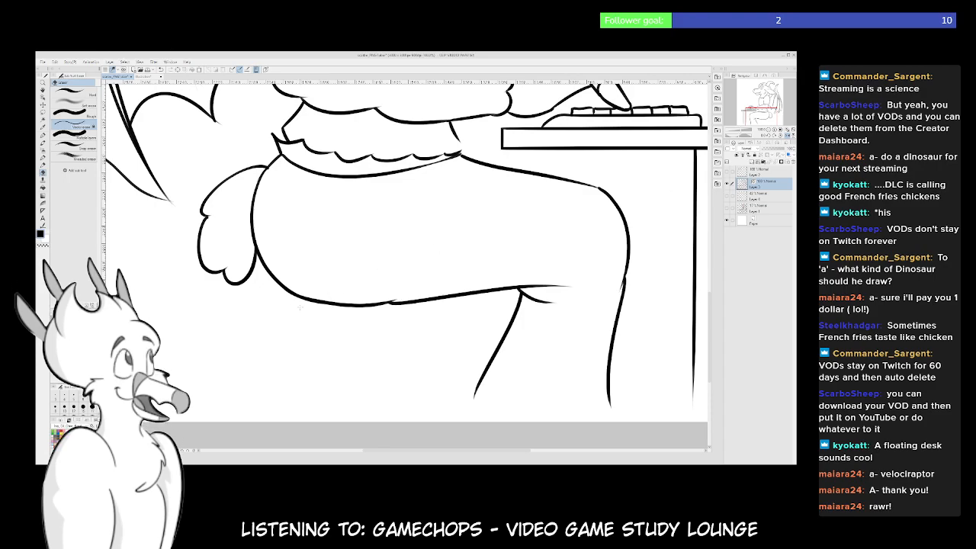
{"action": "mouse_move", "coordinate": [397, 353]}
{"action": "left_mouse_down"}
{"action": "mouse_move", "coordinate": [404, 285]}
{"action": "mouse_move", "coordinate": [362, 346]}
{"action": "left_mouse_up"}
{"action": "key", "text": "m"}
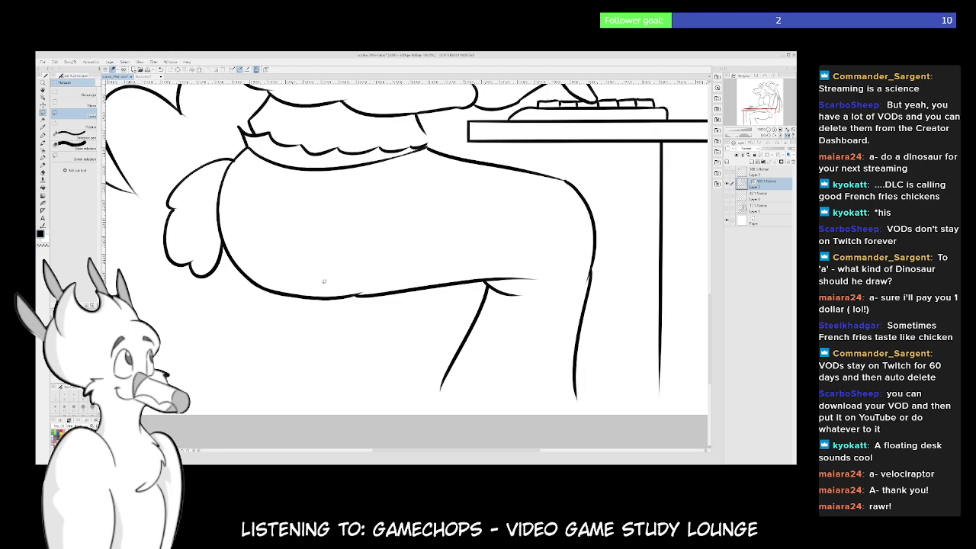
{"action": "key", "text": "p"}
{"action": "mouse_move", "coordinate": [379, 348]}
{"action": "left_mouse_down"}
{"action": "mouse_move", "coordinate": [427, 315]}
{"action": "mouse_move", "coordinate": [341, 254]}
{"action": "mouse_move", "coordinate": [280, 86]}
{"action": "left_mouse_up"}
{"action": "mouse_move", "coordinate": [438, 362]}
{"action": "left_mouse_down"}
{"action": "mouse_move", "coordinate": [397, 292]}
{"action": "mouse_move", "coordinate": [269, 210]}
{"action": "mouse_move", "coordinate": [242, 276]}
{"action": "mouse_move", "coordinate": [441, 284]}
{"action": "left_mouse_up"}
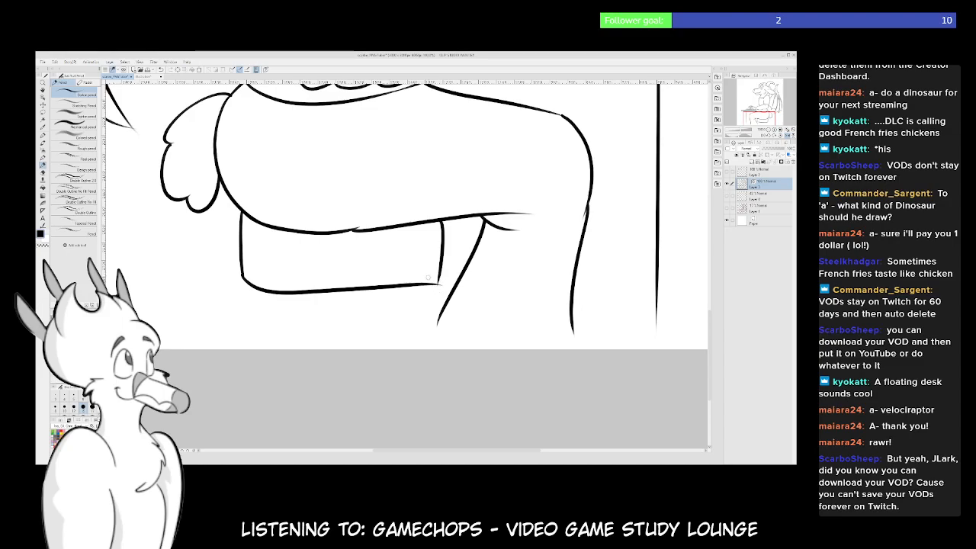
Redraw the cushion's front side, behind the knee, as an outward-bulging rounded curve meeting the bottom edge
{"action": "left_click_drag", "start_coordinate": [448, 219], "coordinate": [454, 271]}
{"action": "key", "text": "ctrl+z"}
{"action": "left_click_drag", "start_coordinate": [450, 219], "coordinate": [455, 271]}
{"action": "key", "text": "ctrl+z"}
{"action": "mouse_move", "coordinate": [448, 220]}
{"action": "left_mouse_down"}
{"action": "mouse_move", "coordinate": [456, 238]}
{"action": "mouse_move", "coordinate": [435, 284]}
{"action": "left_mouse_up"}
Delete the cushion's curved bottom edge and redraw it as a straight horizontal line
{"action": "left_click", "coordinate": [421, 287], "text": "ctrl"}
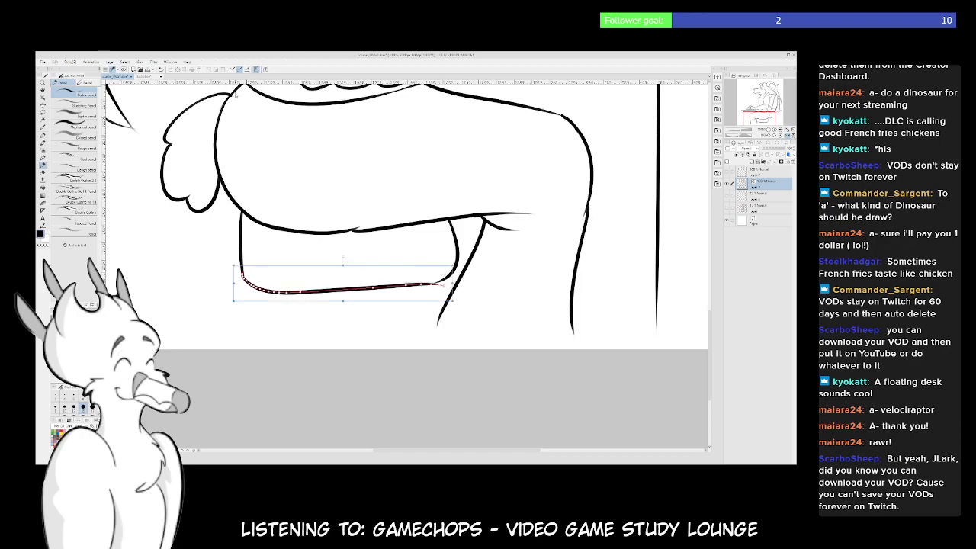
{"action": "left_click", "coordinate": [182, 71]}
{"action": "left_click_drag", "start_coordinate": [451, 271], "coordinate": [259, 292]}
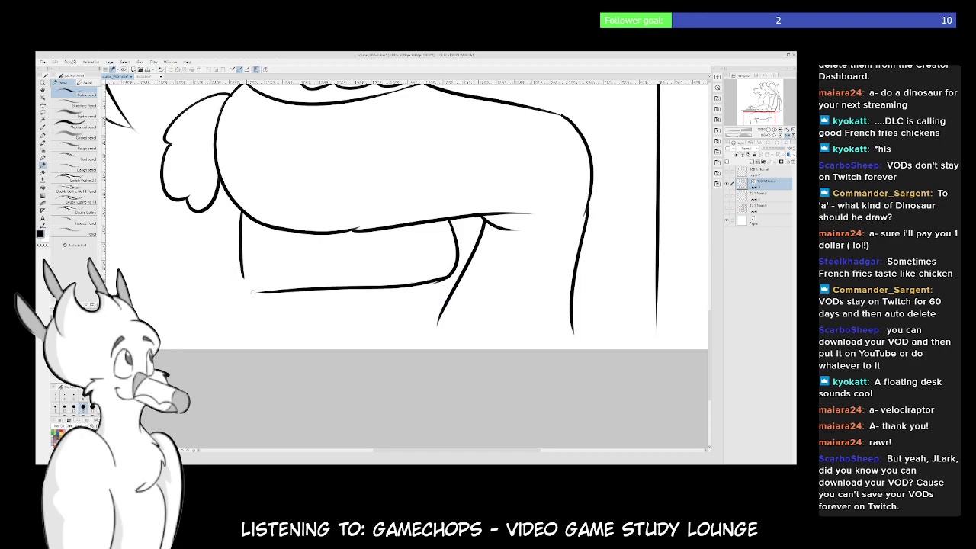
{"action": "mouse_move", "coordinate": [363, 288]}
{"action": "left_mouse_down"}
{"action": "mouse_move", "coordinate": [368, 261]}
{"action": "mouse_move", "coordinate": [396, 294]}
{"action": "left_mouse_up"}
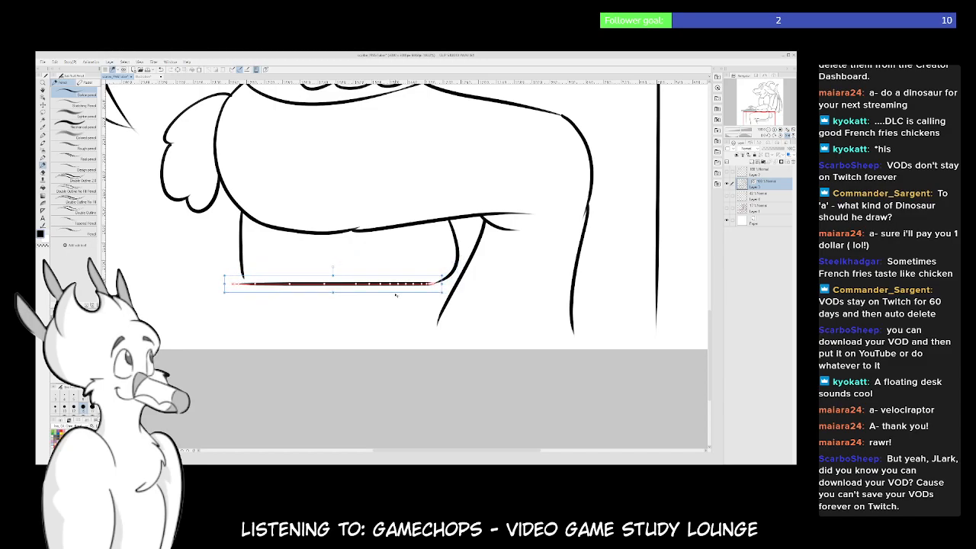
Replace the cushion's rear side below the tail with a rounded curve and trim its overlap with the thigh
{"action": "left_click", "coordinate": [242, 262]}
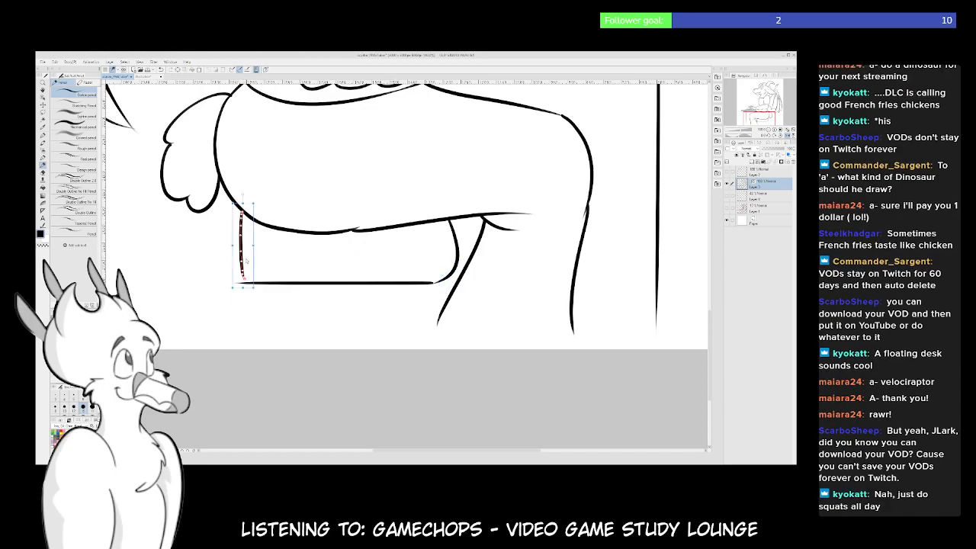
{"action": "key", "text": "Delete"}
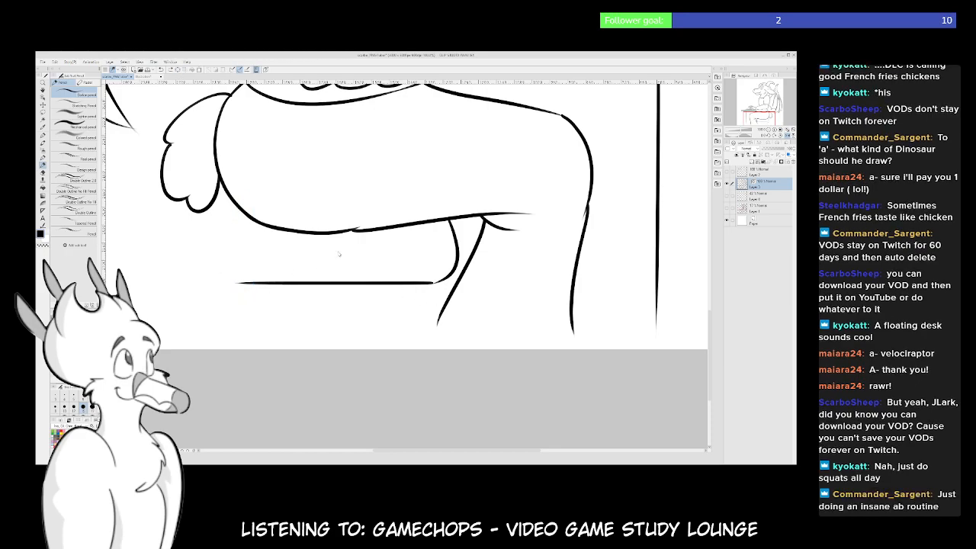
{"action": "mouse_move", "coordinate": [236, 215]}
{"action": "left_mouse_down"}
{"action": "mouse_move", "coordinate": [225, 237]}
{"action": "mouse_move", "coordinate": [243, 286]}
{"action": "left_mouse_up"}
{"action": "key", "text": "ctrl+z"}
{"action": "left_click_drag", "start_coordinate": [234, 222], "coordinate": [243, 283]}
{"action": "mouse_move", "coordinate": [251, 200]}
{"action": "left_mouse_down"}
{"action": "mouse_move", "coordinate": [225, 237]}
{"action": "mouse_move", "coordinate": [243, 284]}
{"action": "left_mouse_up"}
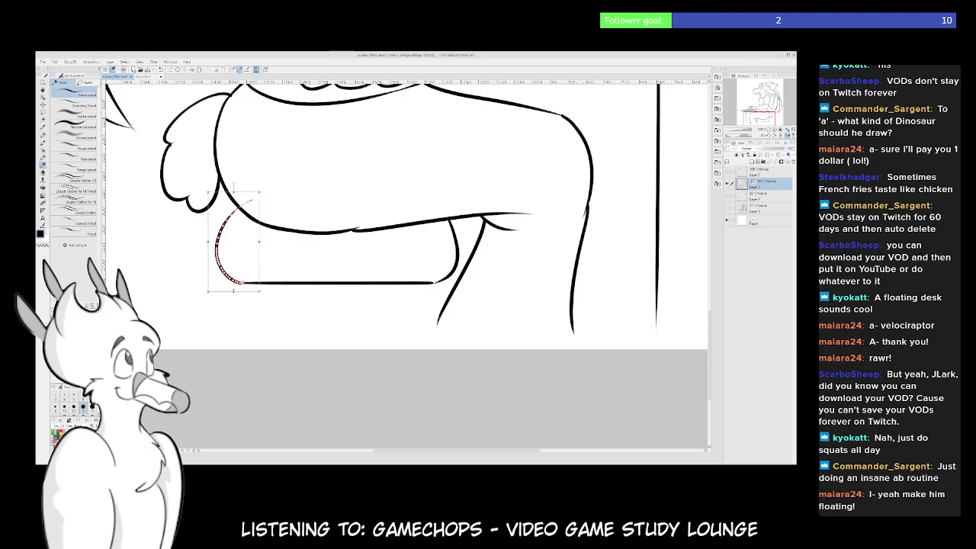
{"action": "key", "text": "ctrl+d"}
{"action": "key", "text": "e"}
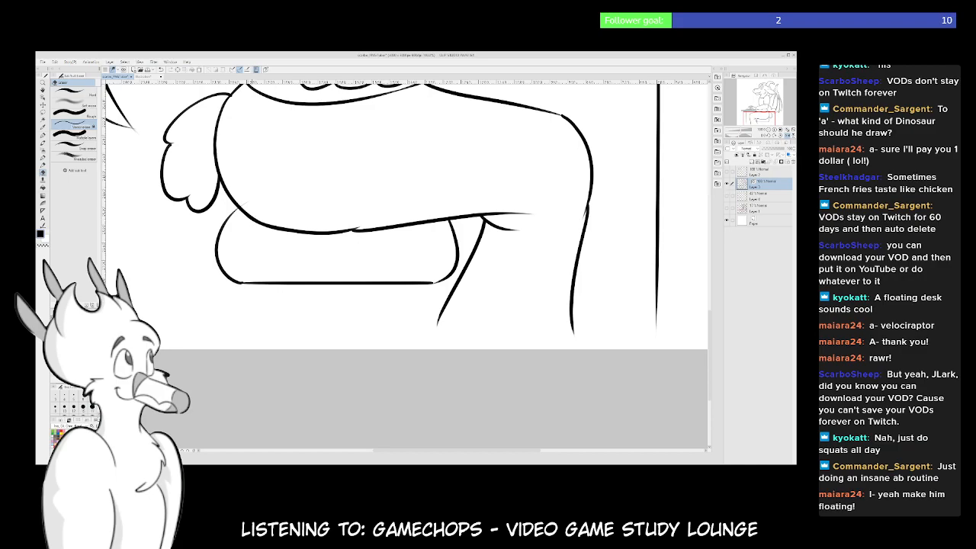
Ink two parallel vertical stool legs from the middle of the cushion down toward the page's lower edge
{"action": "scroll", "coordinate": [261, 210], "scroll_direction": "up", "scroll_amount": 3}
{"action": "scroll", "coordinate": [306, 237], "scroll_direction": "up", "scroll_amount": 3}
{"action": "scroll", "coordinate": [365, 272], "scroll_direction": "down", "scroll_amount": 5}
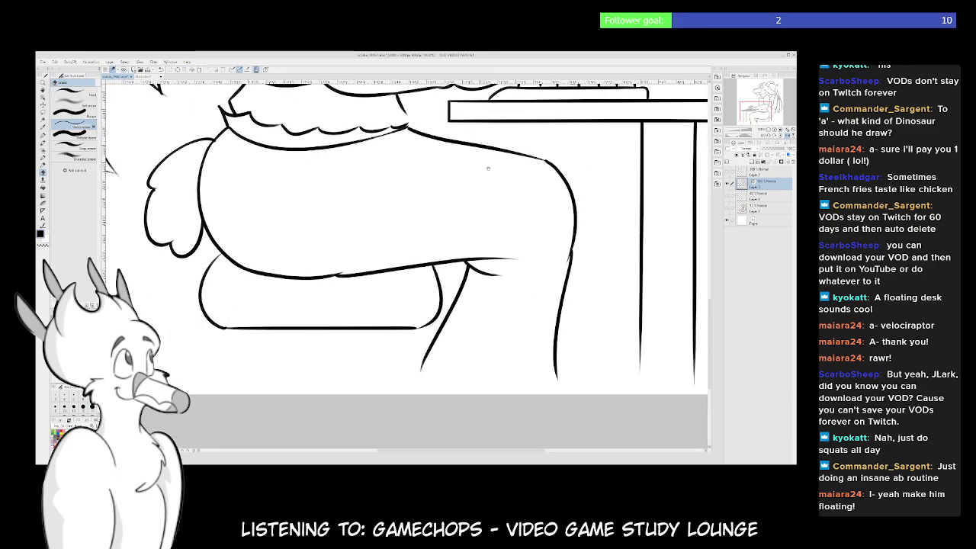
{"action": "scroll", "coordinate": [365, 271], "scroll_direction": "up", "scroll_amount": 2}
{"action": "scroll", "coordinate": [458, 267], "scroll_direction": "down", "scroll_amount": 2}
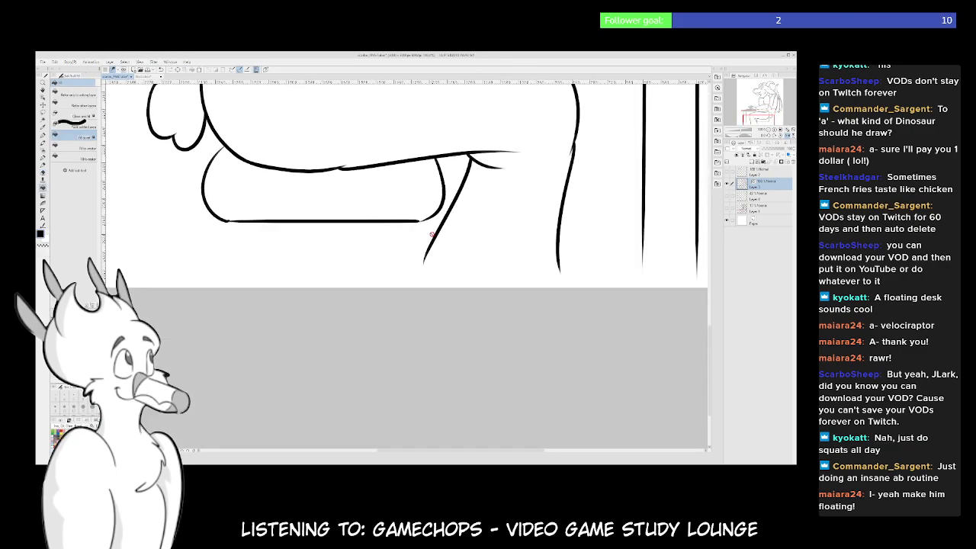
{"action": "key", "text": "p"}
{"action": "scroll", "coordinate": [457, 268], "scroll_direction": "up", "scroll_amount": 1}
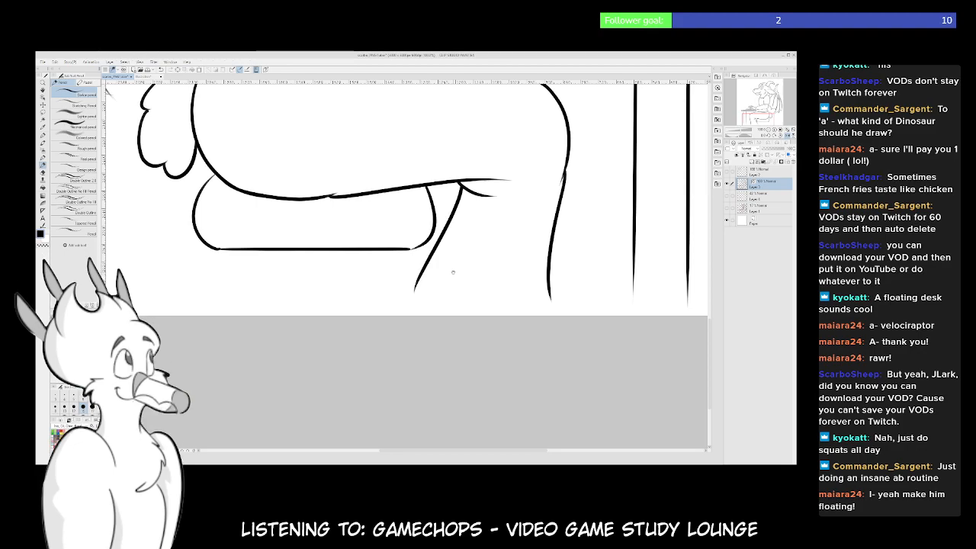
{"action": "left_click_drag", "start_coordinate": [295, 260], "coordinate": [318, 229]}
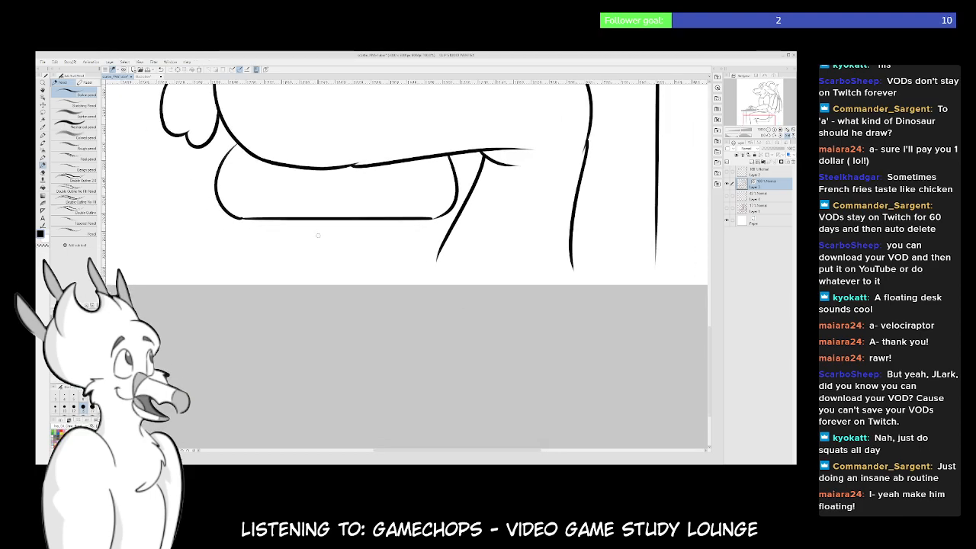
{"action": "left_click_drag", "start_coordinate": [498, 248], "coordinate": [458, 335]}
{"action": "left_click_drag", "start_coordinate": [486, 379], "coordinate": [512, 321]}
{"action": "left_click_drag", "start_coordinate": [470, 196], "coordinate": [488, 259]}
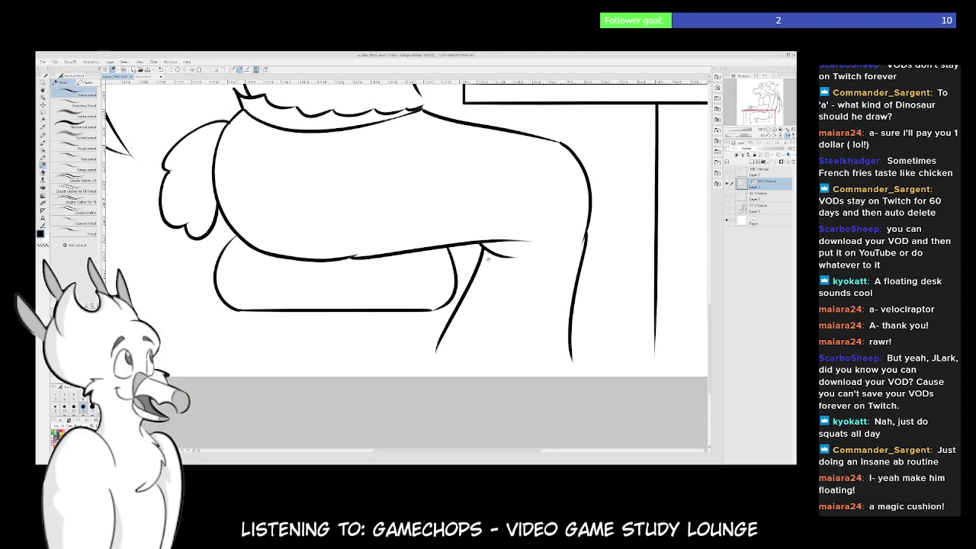
{"action": "mouse_move", "coordinate": [464, 343]}
{"action": "left_mouse_down"}
{"action": "mouse_move", "coordinate": [475, 361]}
{"action": "mouse_move", "coordinate": [459, 273]}
{"action": "left_mouse_up"}
{"action": "left_click_drag", "start_coordinate": [287, 245], "coordinate": [293, 321]}
{"action": "left_click_drag", "start_coordinate": [365, 244], "coordinate": [366, 320]}
Adjust the two stool leg lines and erase their ends that extend above the cushion's bottom edge
{"action": "left_click", "coordinate": [290, 285], "text": "ctrl"}
{"action": "mouse_move", "coordinate": [290, 285]}
{"action": "left_mouse_down"}
{"action": "mouse_move", "coordinate": [299, 285]}
{"action": "mouse_move", "coordinate": [298, 271]}
{"action": "left_mouse_up"}
{"action": "left_click", "coordinate": [366, 288], "text": "ctrl"}
{"action": "mouse_move", "coordinate": [377, 288]}
{"action": "left_mouse_down"}
{"action": "mouse_move", "coordinate": [370, 305]}
{"action": "mouse_move", "coordinate": [372, 290]}
{"action": "left_mouse_up"}
{"action": "key", "text": "e"}
{"action": "mouse_move", "coordinate": [290, 238]}
{"action": "left_mouse_down"}
{"action": "mouse_move", "coordinate": [395, 235]}
{"action": "mouse_move", "coordinate": [366, 306]}
{"action": "left_mouse_up"}
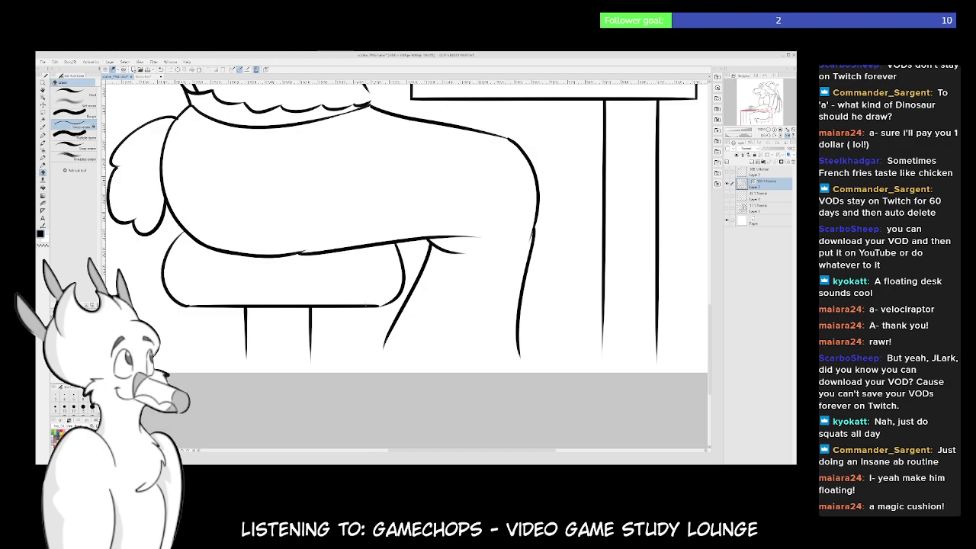
Examine the whole line drawing, mirroring the canvas view horizontally to check the character's proportions and pose
{"action": "scroll", "coordinate": [365, 305], "scroll_direction": "down", "scroll_amount": 5}
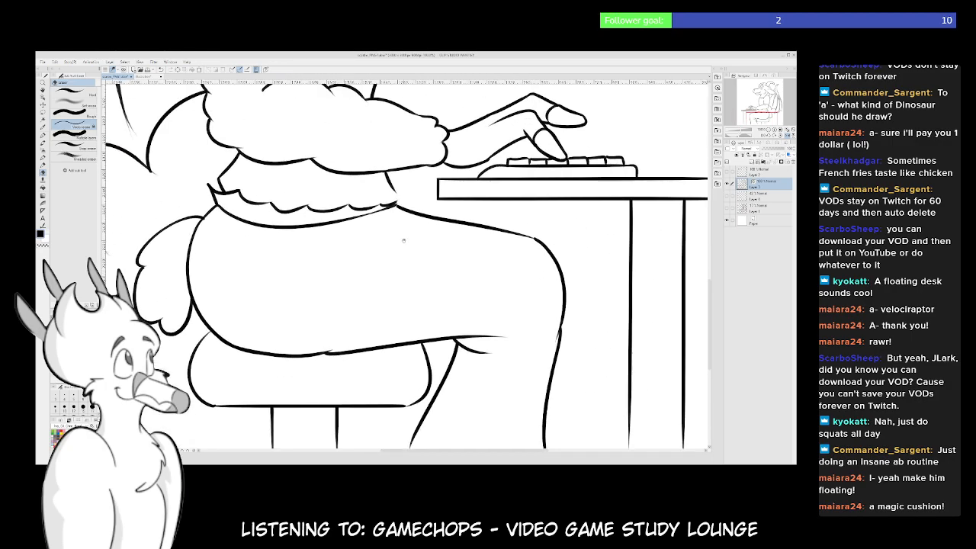
{"action": "scroll", "coordinate": [431, 310], "scroll_direction": "down", "scroll_amount": 3}
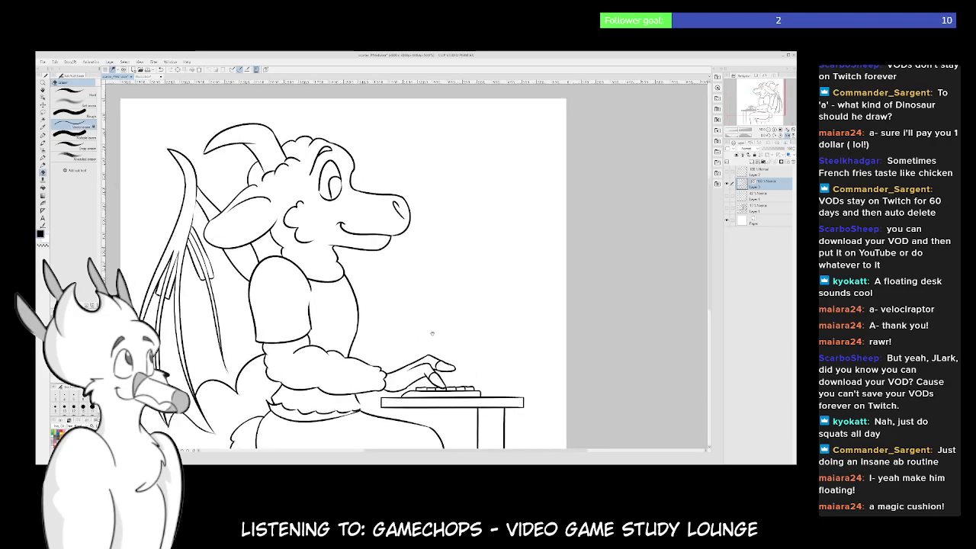
{"action": "scroll", "coordinate": [433, 318], "scroll_direction": "down", "scroll_amount": 4}
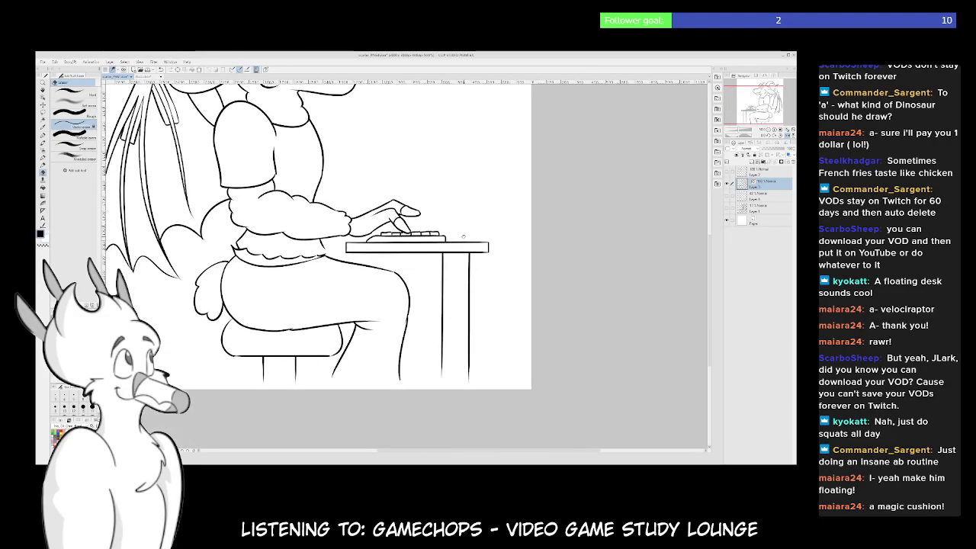
{"action": "left_click_drag", "start_coordinate": [436, 277], "coordinate": [401, 283]}
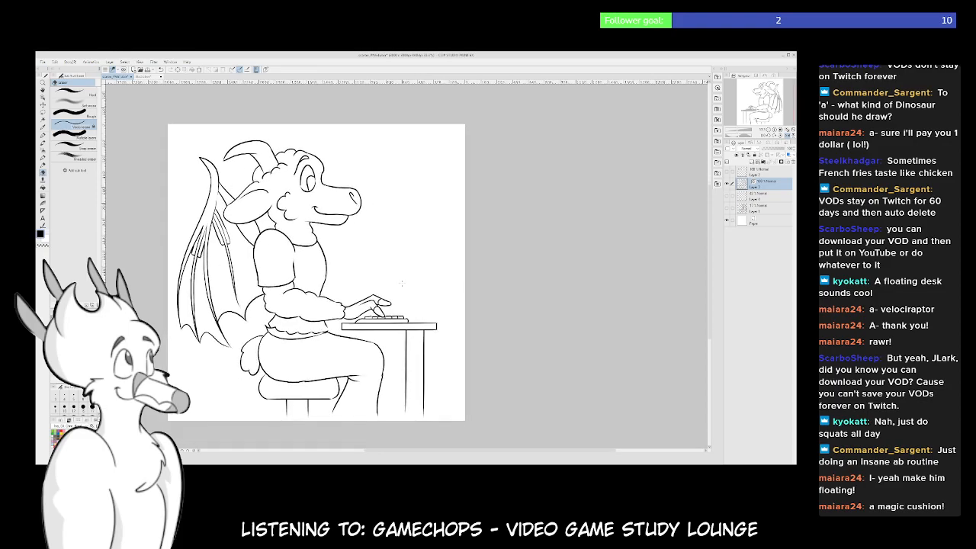
{"action": "key", "text": "h"}
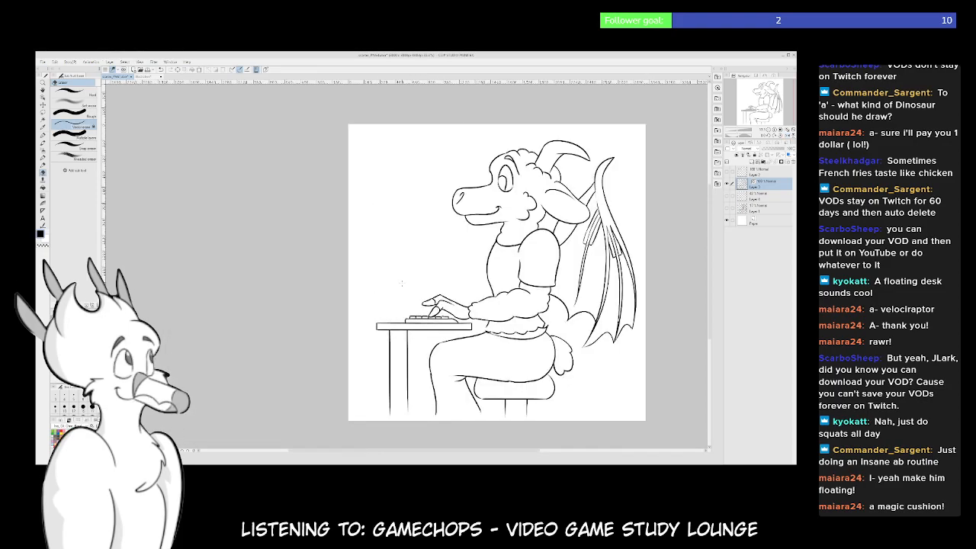
{"action": "left_click_drag", "start_coordinate": [402, 283], "coordinate": [317, 277]}
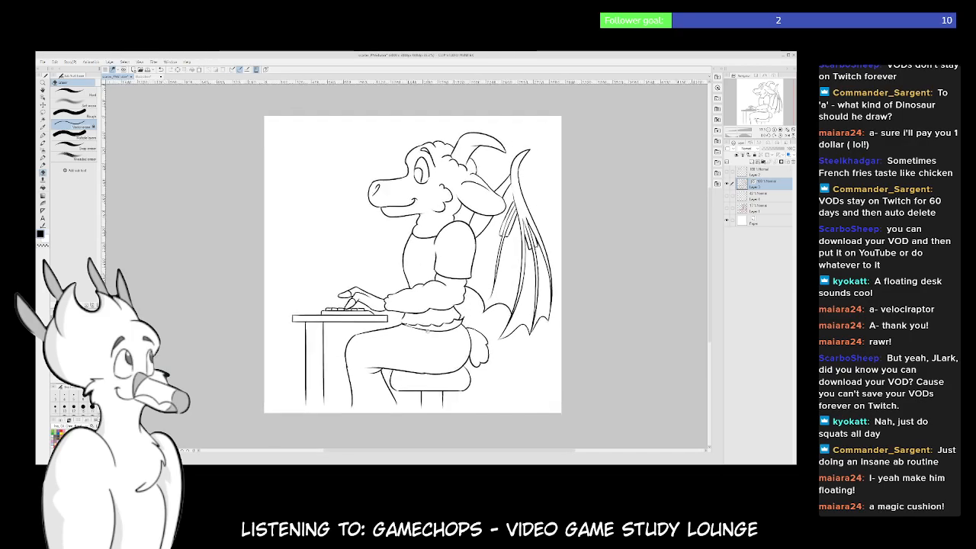
{"action": "left_click_drag", "start_coordinate": [427, 334], "coordinate": [428, 335]}
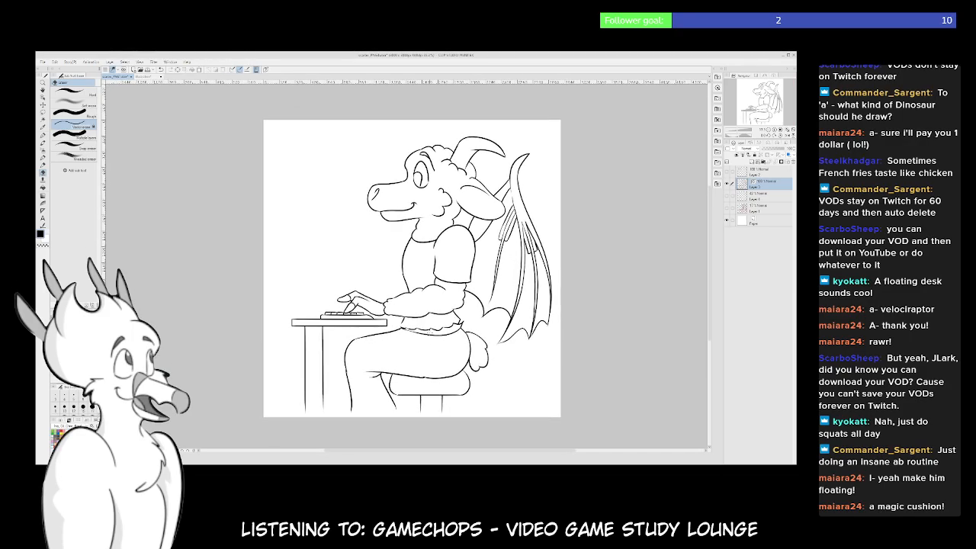
{"action": "left_click_drag", "start_coordinate": [441, 319], "coordinate": [425, 353]}
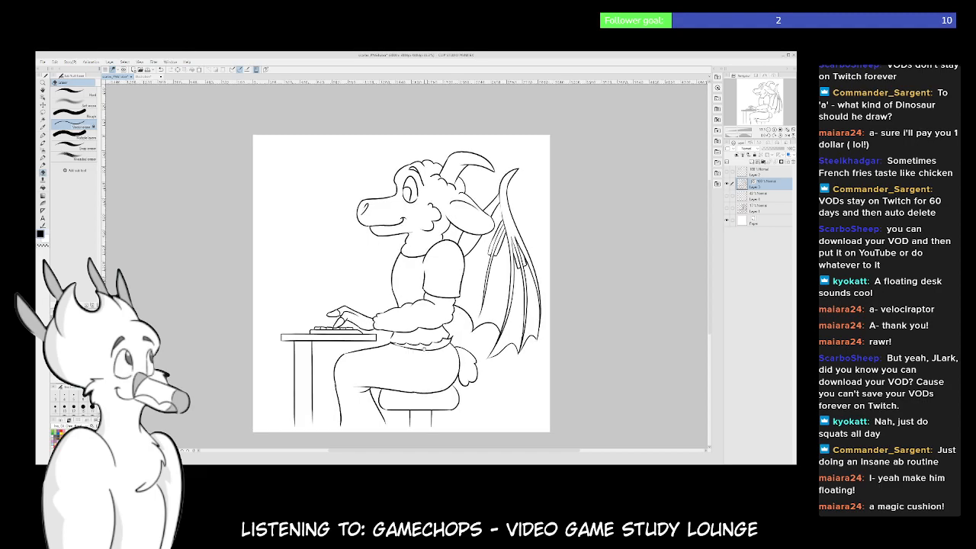
{"action": "left_click_drag", "start_coordinate": [431, 333], "coordinate": [427, 333]}
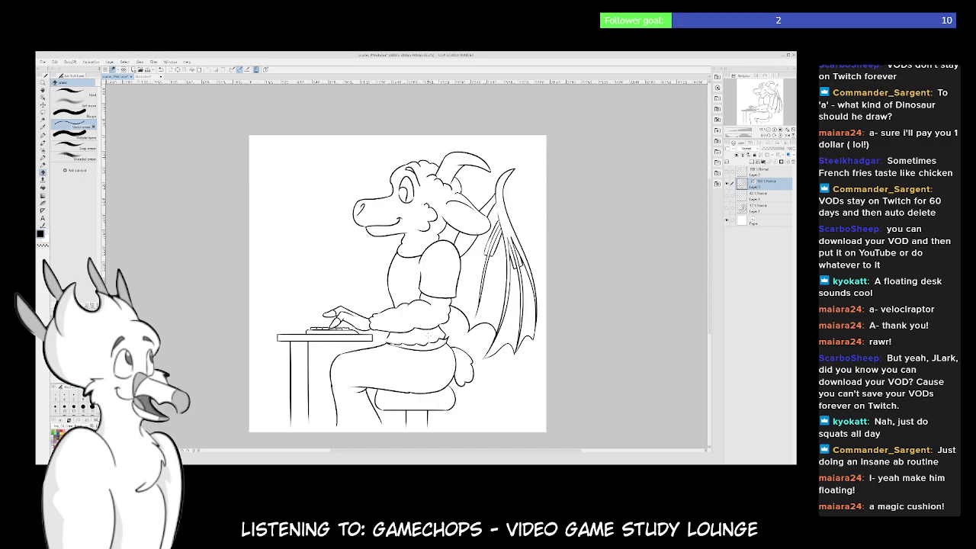
{"action": "left_click_drag", "start_coordinate": [477, 342], "coordinate": [440, 331]}
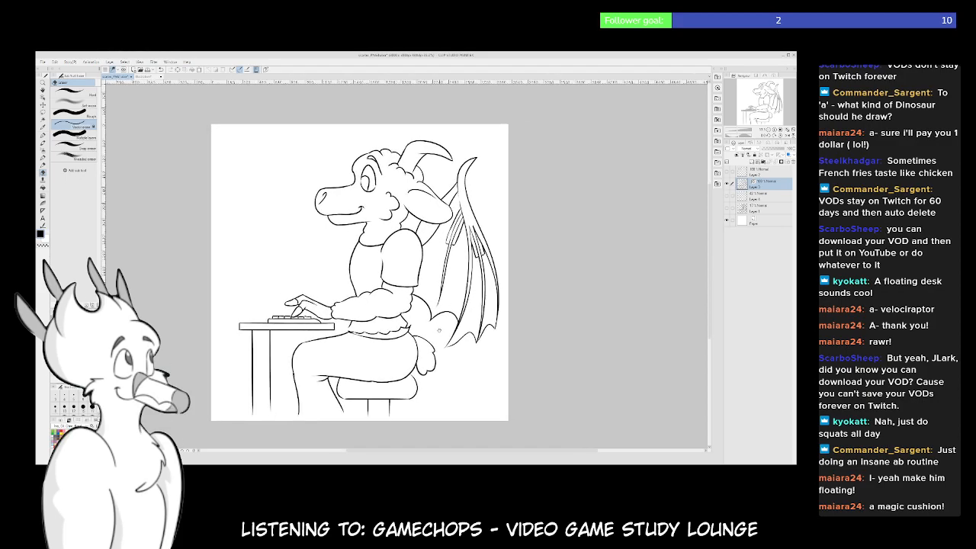
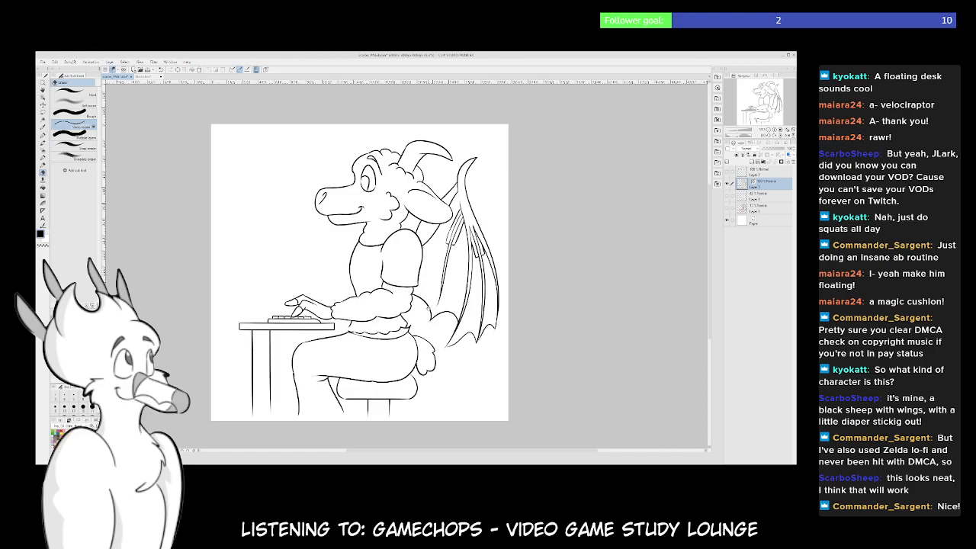
Add a new layer directly beneath the line art layer and above the sketch layers
{"action": "left_click_drag", "start_coordinate": [437, 298], "coordinate": [431, 297]}
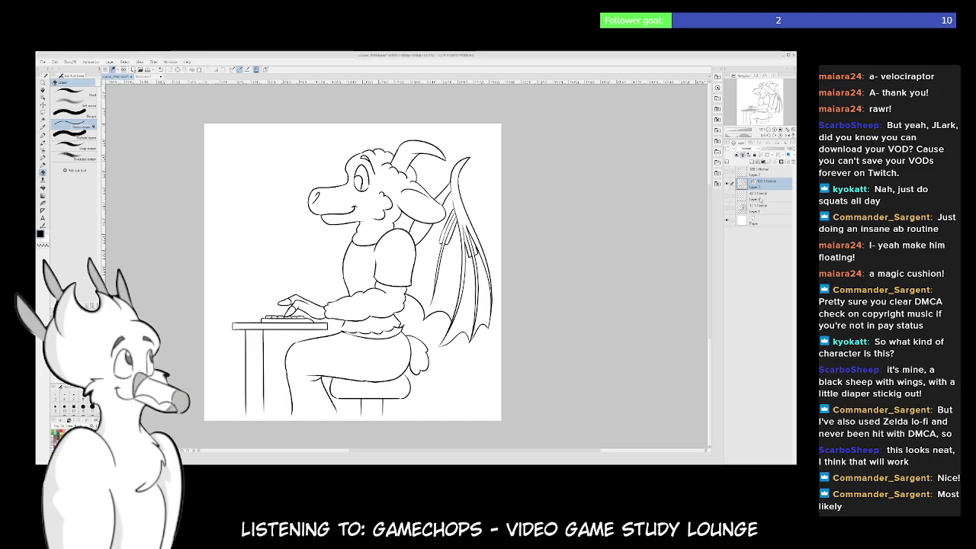
{"action": "left_click", "coordinate": [752, 162]}
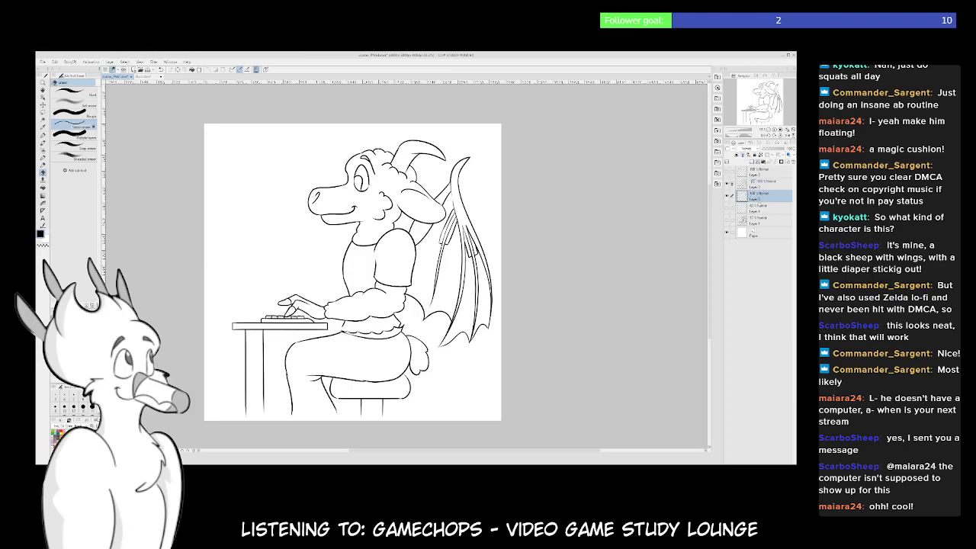
Fill the head, eye, ear and neck with flat brown on the new layer beneath the line art
{"action": "key", "text": "g"}
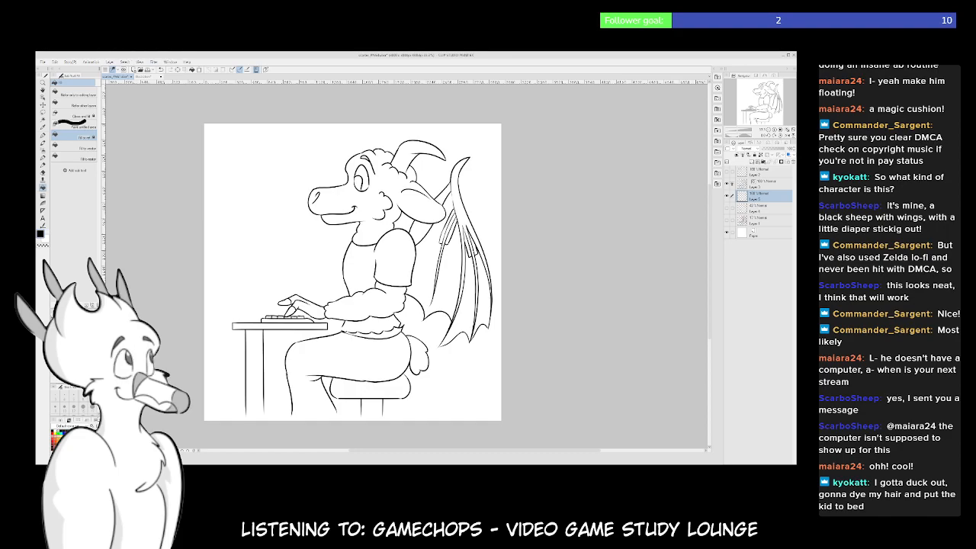
{"action": "left_click", "coordinate": [383, 234]}
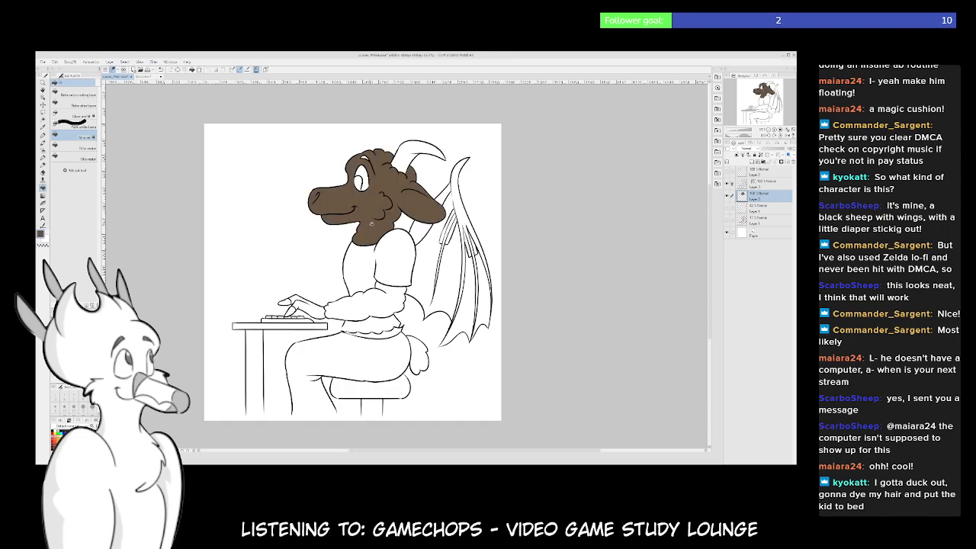
{"action": "key", "text": "ctrl+z"}
{"action": "left_click_drag", "start_coordinate": [401, 241], "coordinate": [382, 236]}
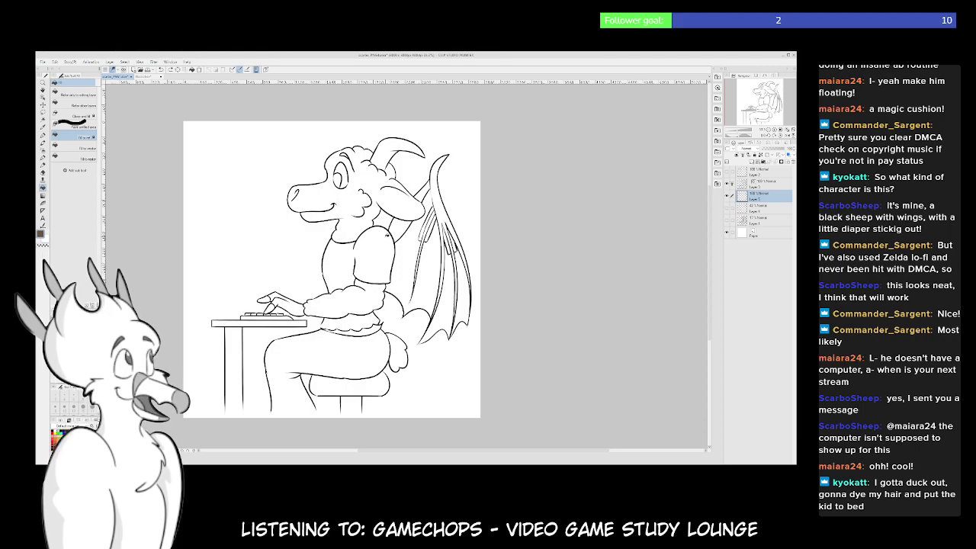
{"action": "left_click", "coordinate": [349, 156]}
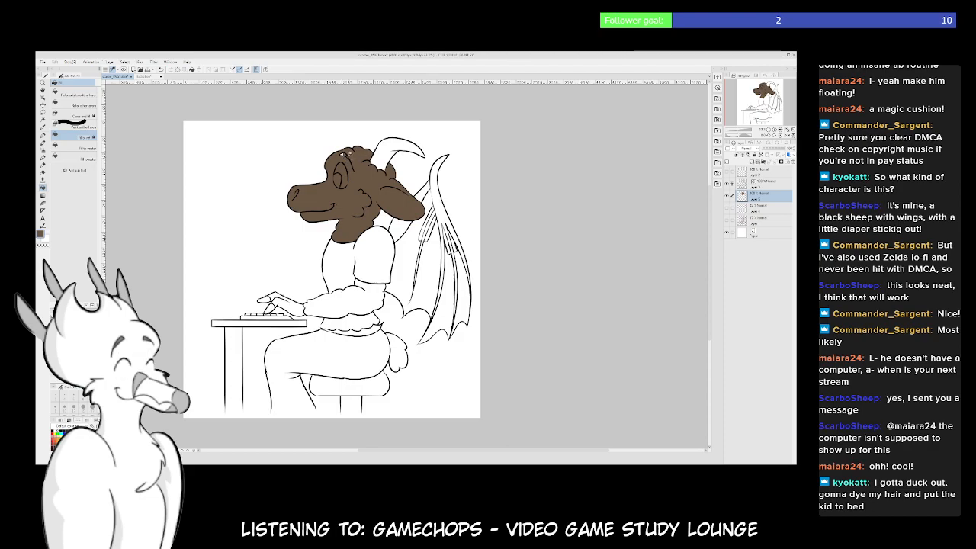
Fill the horn and every section of the wing, including its ribs and claws, with the same brown
{"action": "left_click", "coordinate": [394, 152]}
{"action": "left_click", "coordinate": [437, 181]}
{"action": "left_click", "coordinate": [453, 246]}
{"action": "left_click", "coordinate": [448, 242]}
{"action": "left_click", "coordinate": [462, 271]}
{"action": "left_click", "coordinate": [448, 280]}
{"action": "left_click", "coordinate": [433, 262]}
{"action": "left_click", "coordinate": [431, 222]}
{"action": "left_click", "coordinate": [425, 232]}
{"action": "left_click", "coordinate": [420, 260]}
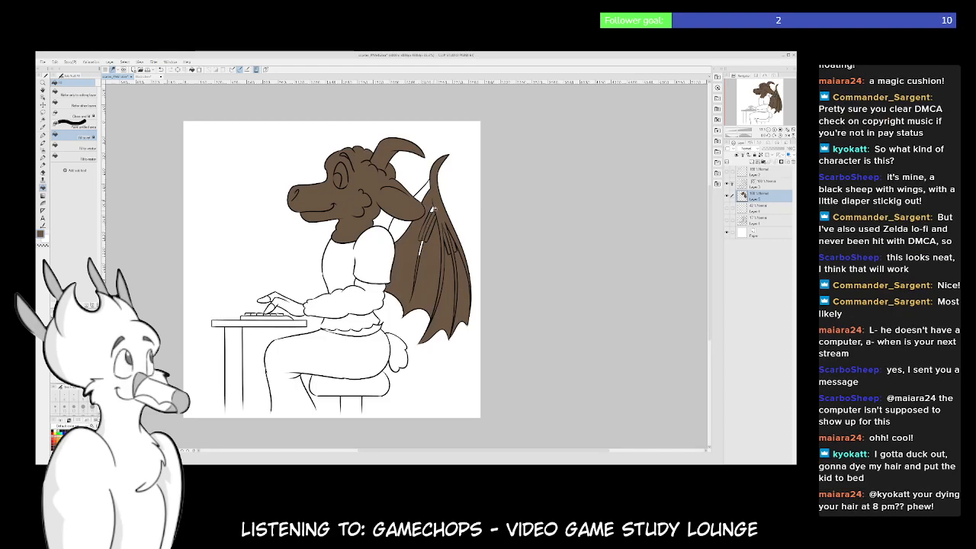
{"action": "left_click", "coordinate": [423, 243]}
{"action": "left_click", "coordinate": [408, 227]}
{"action": "left_click", "coordinate": [422, 192]}
Fill the shirt, forearm, waist wool and tail with the same brown
{"action": "left_click", "coordinate": [372, 252]}
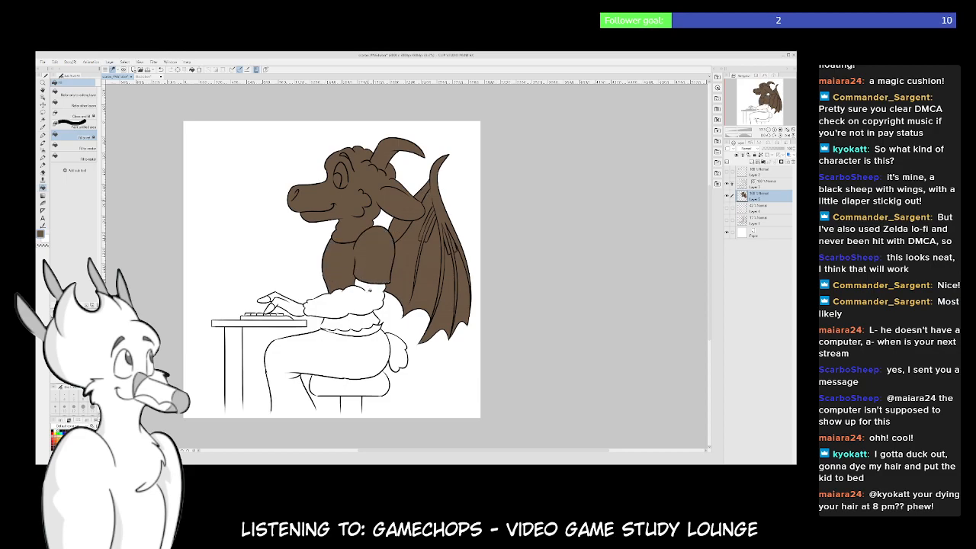
{"action": "left_click", "coordinate": [365, 298]}
{"action": "left_click", "coordinate": [354, 320]}
{"action": "scroll", "coordinate": [375, 292], "scroll_direction": "down", "scroll_amount": 2}
{"action": "left_click", "coordinate": [388, 307]}
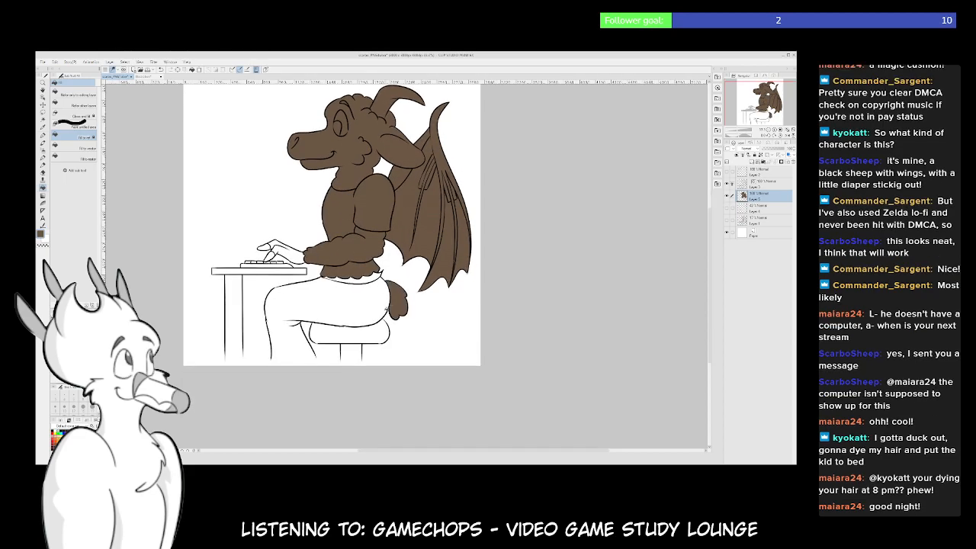
Fill the desktop, keyboard, typing hand and stool cushion with the same brown
{"action": "left_click", "coordinate": [259, 271]}
{"action": "key", "text": "ctrl+z"}
{"action": "left_click", "coordinate": [260, 271]}
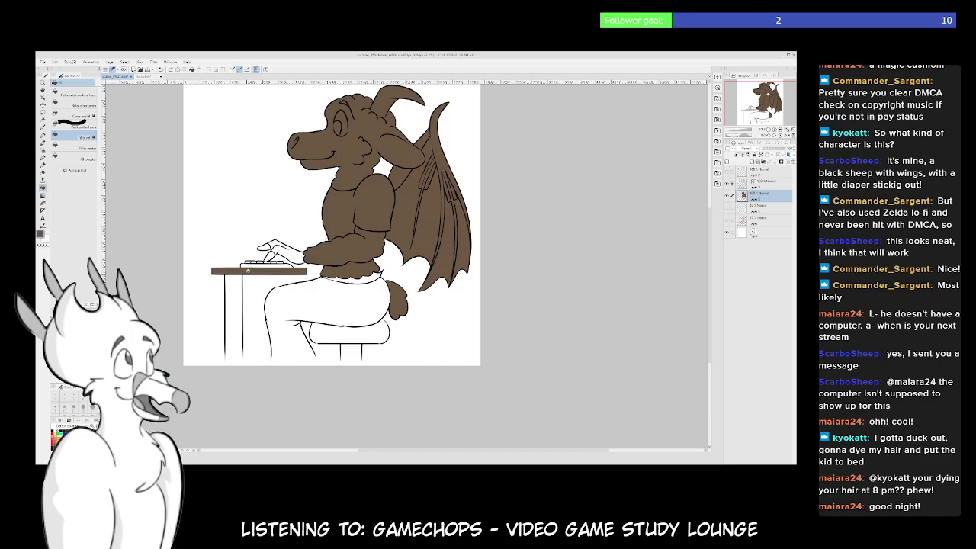
{"action": "left_click", "coordinate": [283, 262]}
{"action": "left_click", "coordinate": [270, 263]}
{"action": "left_click", "coordinate": [262, 263]}
{"action": "left_click", "coordinate": [252, 263]}
{"action": "left_click", "coordinate": [284, 252]}
{"action": "left_click", "coordinate": [266, 247]}
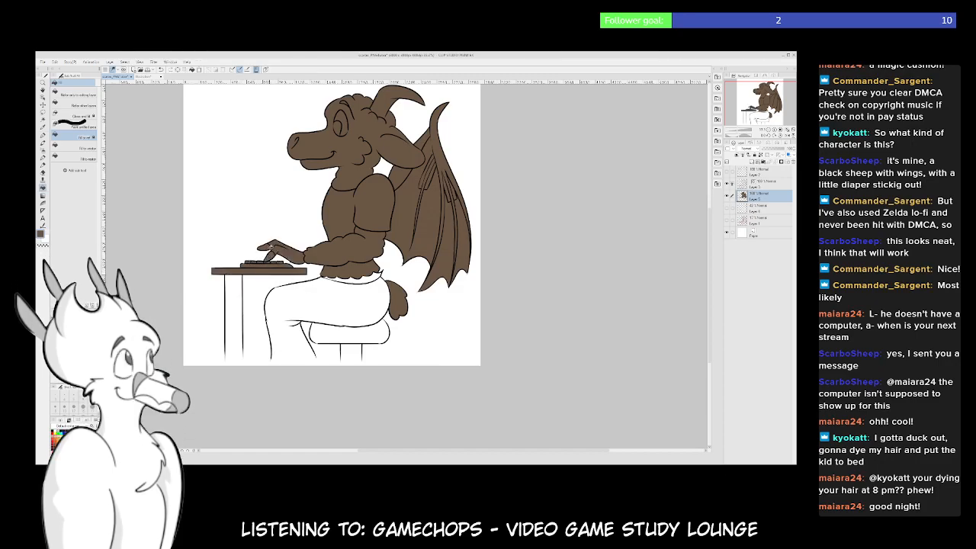
{"action": "left_click_drag", "start_coordinate": [355, 302], "coordinate": [341, 275]}
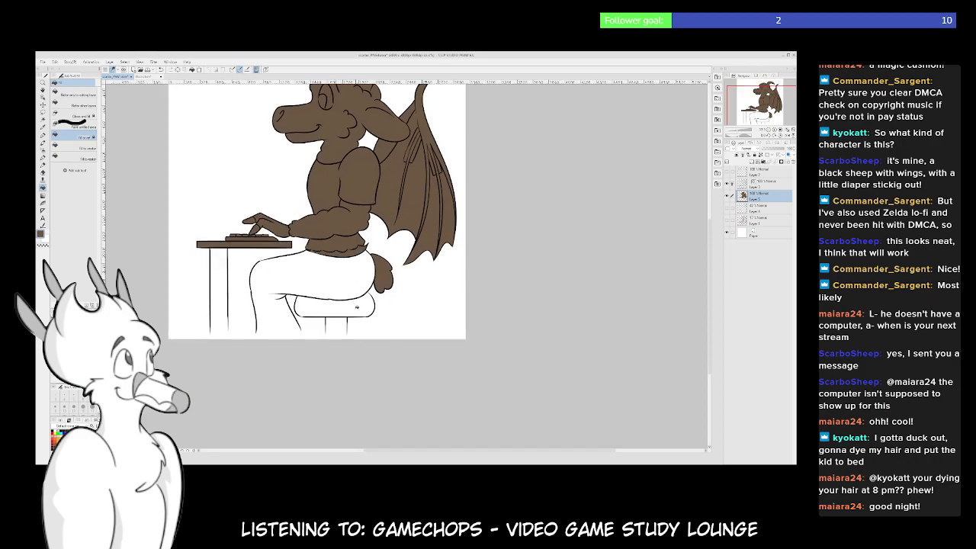
{"action": "left_click", "coordinate": [355, 308]}
Lasso-select the area around the desk leg so that its open lower end is closed off
{"action": "scroll", "coordinate": [321, 307], "scroll_direction": "up", "scroll_amount": 5}
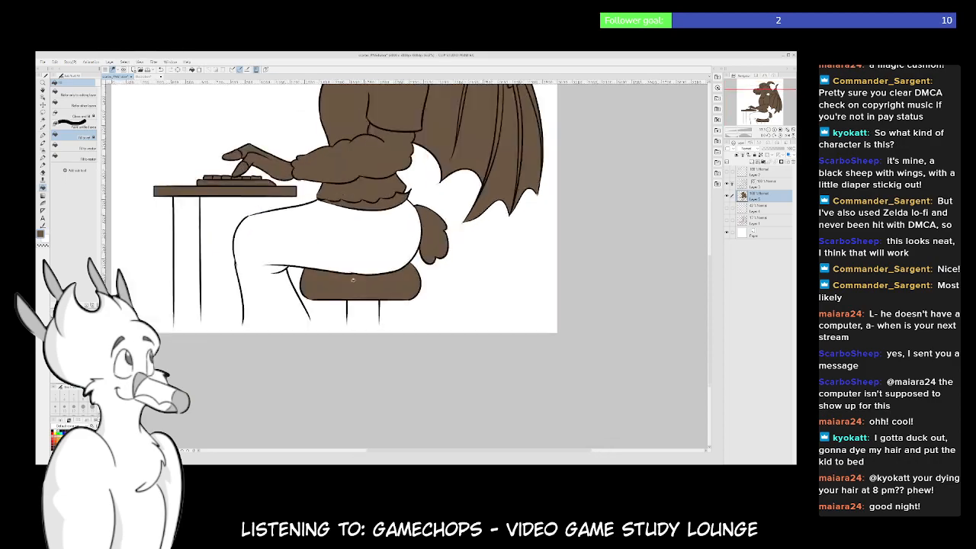
{"action": "left_click_drag", "start_coordinate": [320, 308], "coordinate": [456, 277]}
{"action": "key", "text": "m"}
{"action": "left_click_drag", "start_coordinate": [202, 331], "coordinate": [308, 287]}
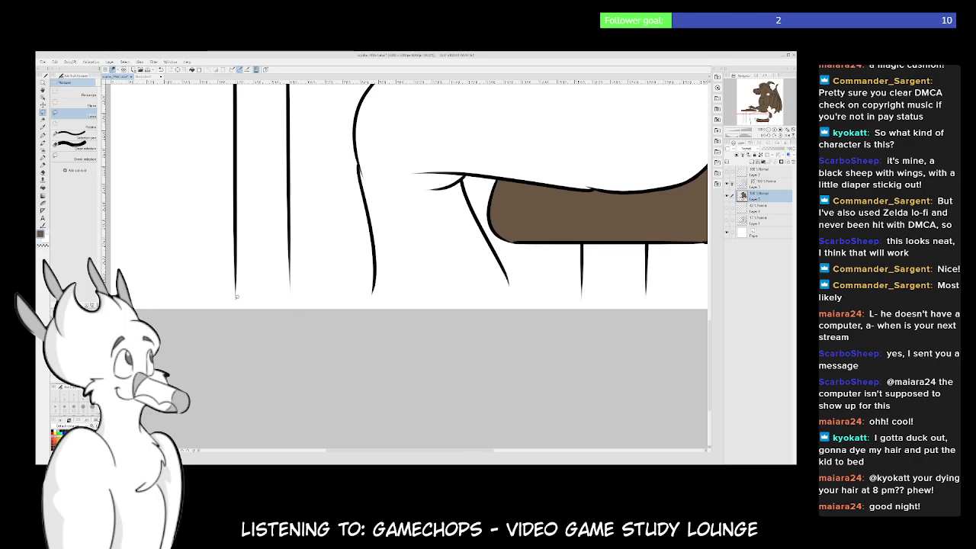
{"action": "mouse_move", "coordinate": [235, 292]}
{"action": "left_mouse_down"}
{"action": "mouse_move", "coordinate": [282, 292]}
{"action": "mouse_move", "coordinate": [308, 278]}
{"action": "left_mouse_up"}
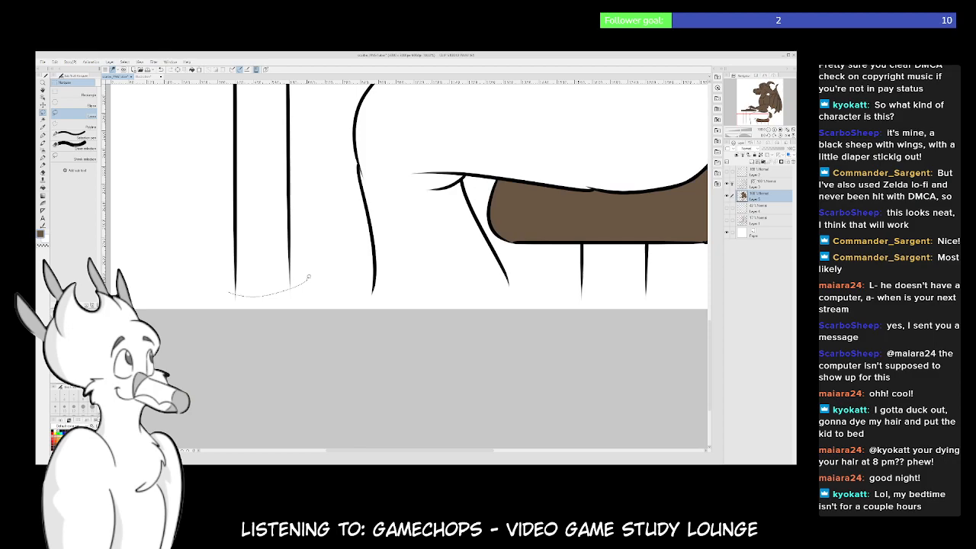
{"action": "left_click_drag", "start_coordinate": [309, 276], "coordinate": [312, 233]}
{"action": "scroll", "coordinate": [408, 259], "scroll_direction": "up", "scroll_amount": 3}
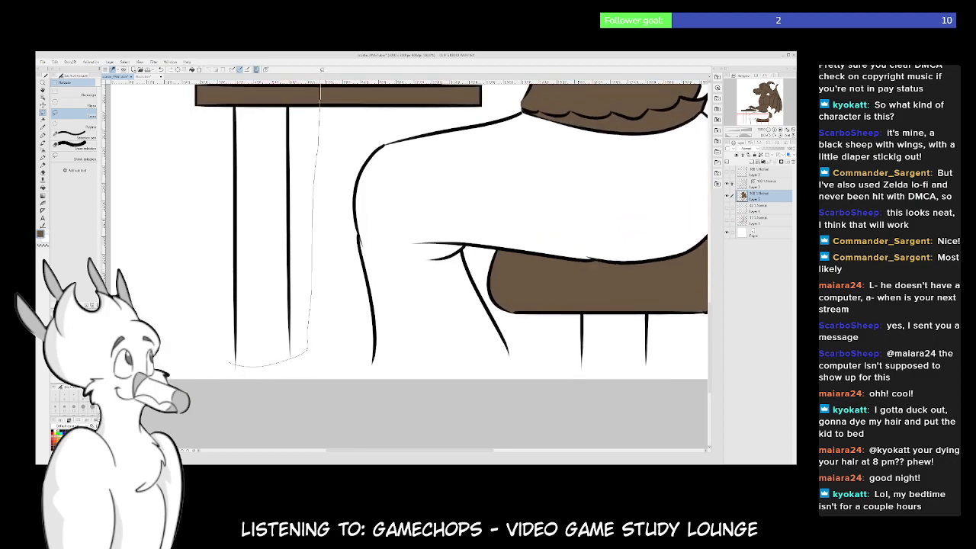
{"action": "left_click_drag", "start_coordinate": [181, 278], "coordinate": [228, 394]}
Extend the lasso selection around the character's thigh and lower leg, the cushion and the stool leg
{"action": "mouse_move", "coordinate": [450, 323]}
{"action": "left_mouse_down"}
{"action": "mouse_move", "coordinate": [351, 210]}
{"action": "mouse_move", "coordinate": [309, 207]}
{"action": "left_mouse_up"}
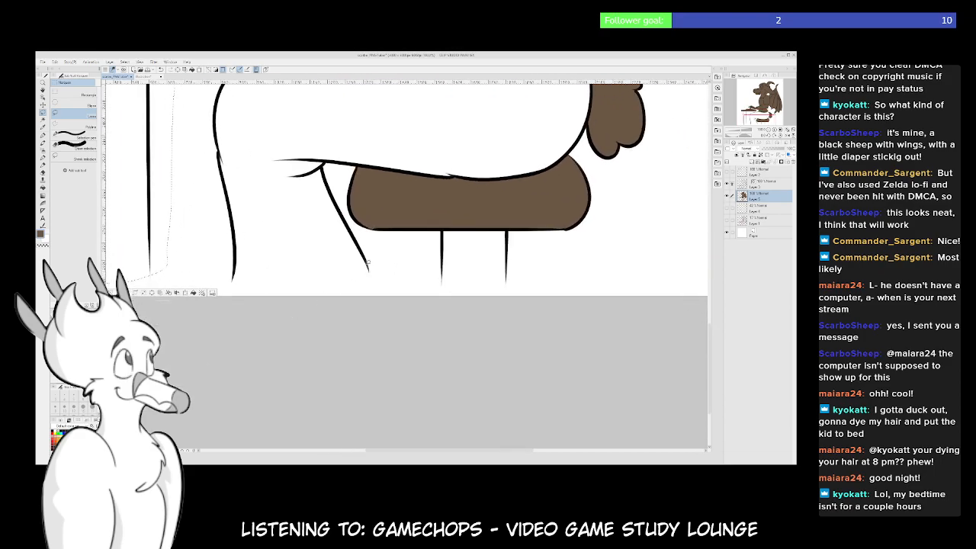
{"action": "left_click_drag", "start_coordinate": [368, 270], "coordinate": [267, 302]}
{"action": "mouse_move", "coordinate": [217, 232]}
{"action": "left_mouse_down"}
{"action": "mouse_move", "coordinate": [200, 96]}
{"action": "mouse_move", "coordinate": [288, 67]}
{"action": "mouse_move", "coordinate": [427, 106]}
{"action": "mouse_move", "coordinate": [476, 103]}
{"action": "left_mouse_up"}
{"action": "mouse_move", "coordinate": [557, 102]}
{"action": "left_mouse_down"}
{"action": "mouse_move", "coordinate": [616, 122]}
{"action": "mouse_move", "coordinate": [641, 172]}
{"action": "mouse_move", "coordinate": [644, 263]}
{"action": "mouse_move", "coordinate": [620, 321]}
{"action": "mouse_move", "coordinate": [584, 353]}
{"action": "left_mouse_up"}
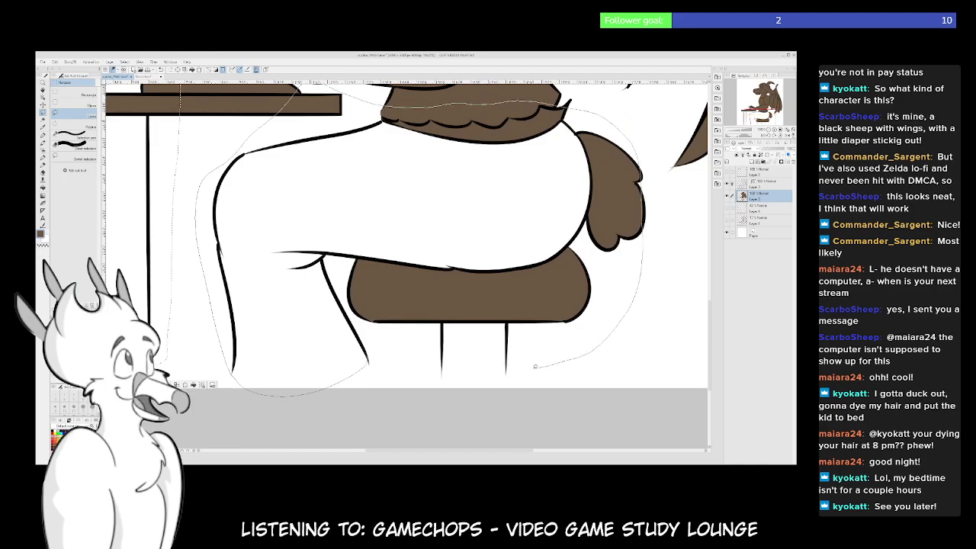
{"action": "left_click_drag", "start_coordinate": [437, 364], "coordinate": [369, 345]}
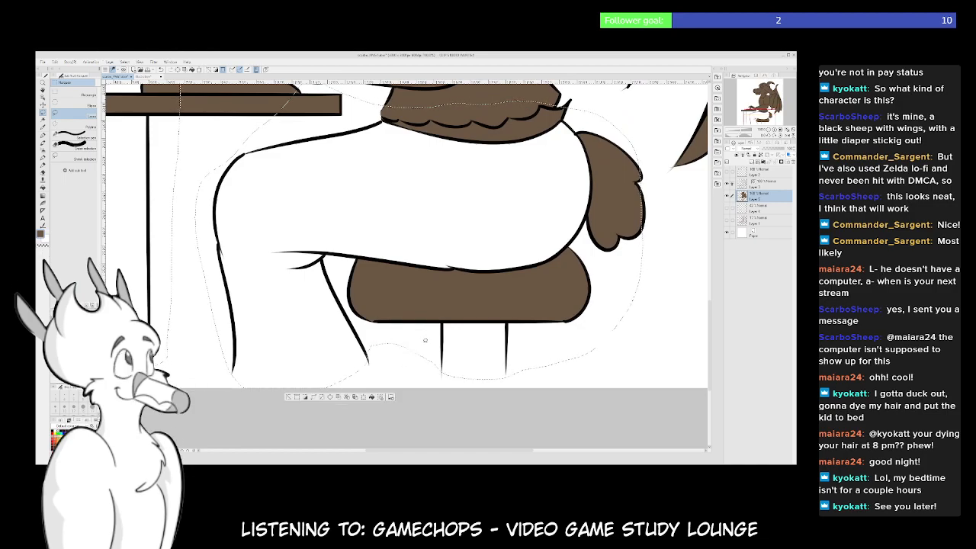
Fill the character's leg, the desk leg and the stool leg with brown inside the selection, and deselect
{"action": "key", "text": "g"}
{"action": "left_click", "coordinate": [402, 229]}
{"action": "left_click_drag", "start_coordinate": [403, 228], "coordinate": [528, 183]}
{"action": "left_click", "coordinate": [248, 229]}
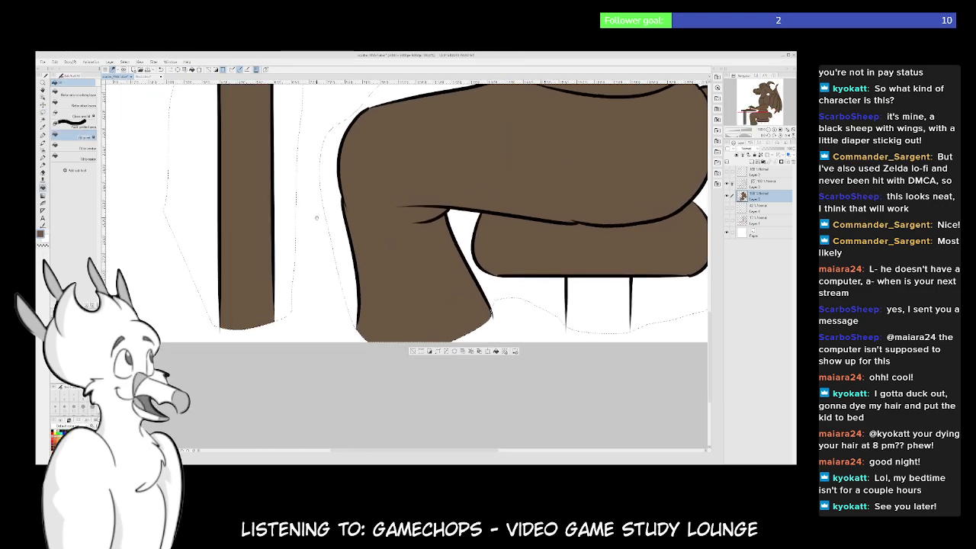
{"action": "left_click_drag", "start_coordinate": [457, 233], "coordinate": [248, 238]}
{"action": "left_click", "coordinate": [390, 308]}
{"action": "left_click_drag", "start_coordinate": [487, 273], "coordinate": [505, 414]}
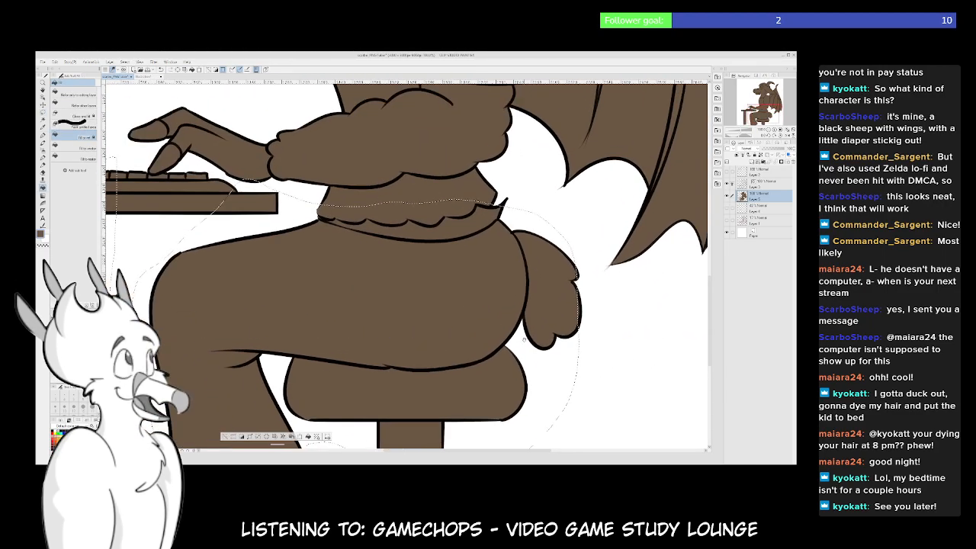
{"action": "left_click_drag", "start_coordinate": [419, 311], "coordinate": [486, 253]}
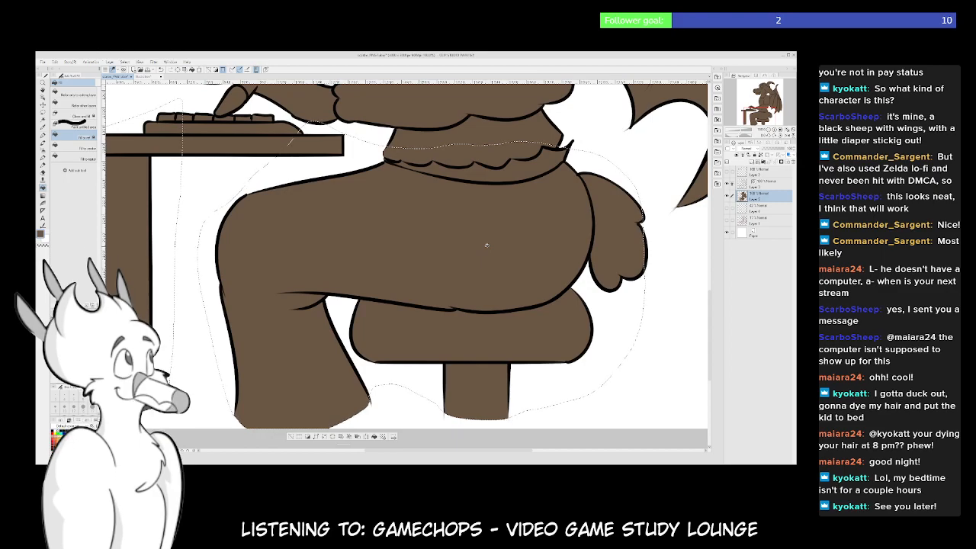
{"action": "key", "text": "ctrl+d"}
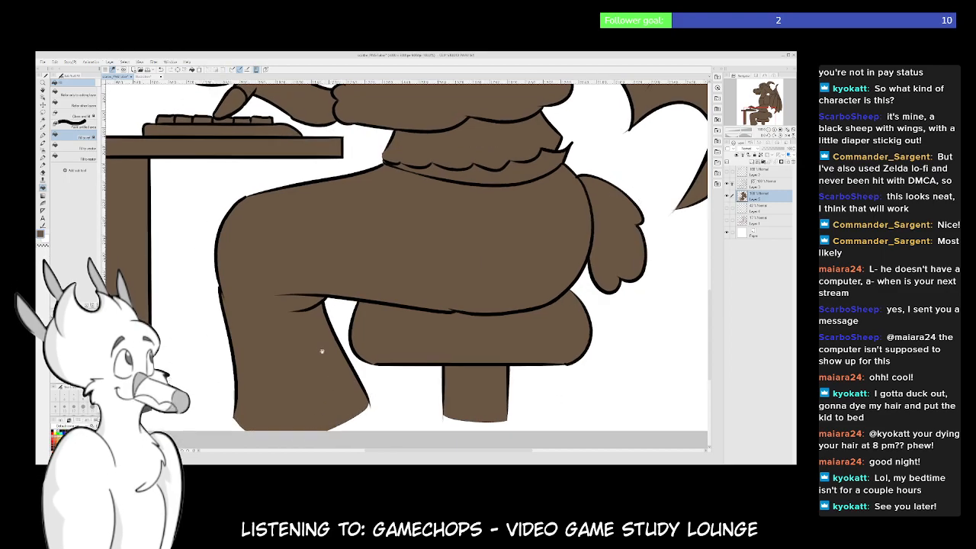
Examine the brown base fill across the legs, stool and whole figure for gaps
{"action": "left_click_drag", "start_coordinate": [321, 348], "coordinate": [403, 390]}
{"action": "left_click_drag", "start_coordinate": [483, 443], "coordinate": [399, 379]}
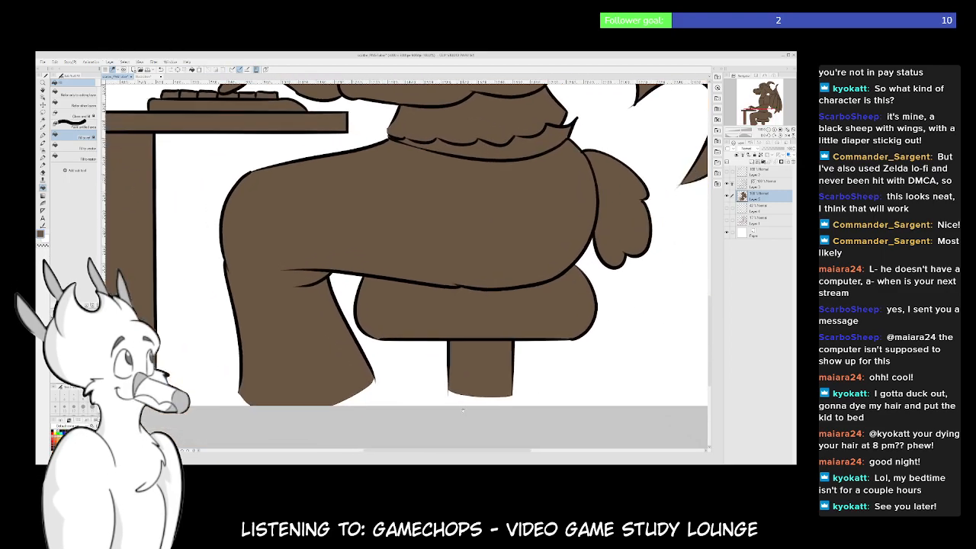
{"action": "left_click_drag", "start_coordinate": [463, 410], "coordinate": [389, 370]}
{"action": "left_click_drag", "start_coordinate": [459, 201], "coordinate": [389, 431]}
{"action": "scroll", "coordinate": [390, 431], "scroll_direction": "down", "scroll_amount": 2}
{"action": "left_click_drag", "start_coordinate": [456, 289], "coordinate": [450, 258]}
{"action": "scroll", "coordinate": [364, 320], "scroll_direction": "down", "scroll_amount": 2}
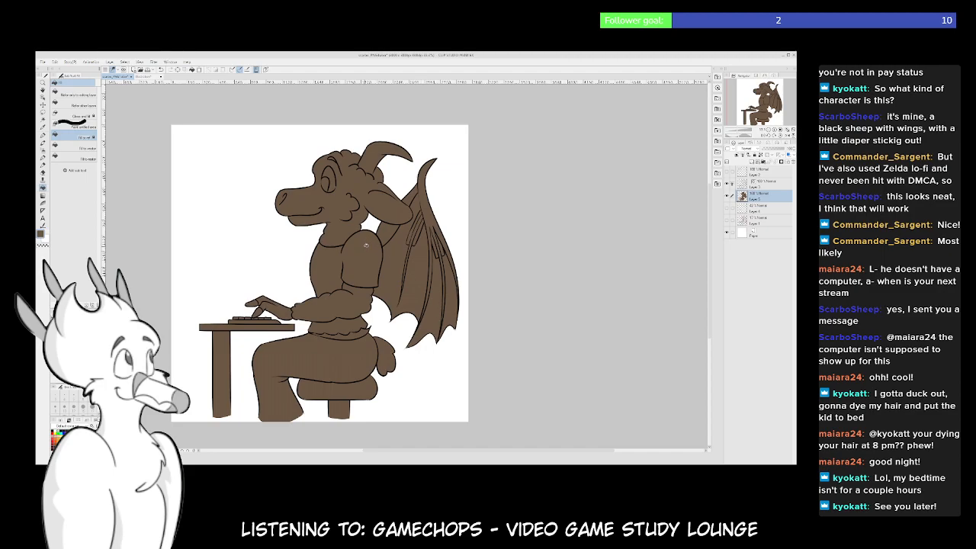
{"action": "scroll", "coordinate": [367, 245], "scroll_direction": "up", "scroll_amount": 1}
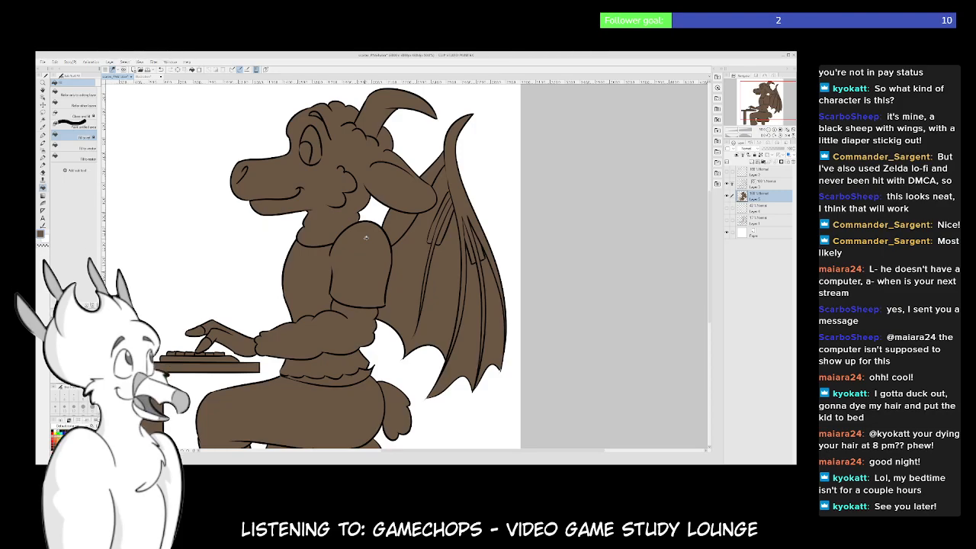
{"action": "mouse_move", "coordinate": [369, 270]}
{"action": "left_mouse_down"}
{"action": "mouse_move", "coordinate": [453, 248]}
{"action": "mouse_move", "coordinate": [430, 286]}
{"action": "mouse_move", "coordinate": [417, 277]}
{"action": "left_mouse_up"}
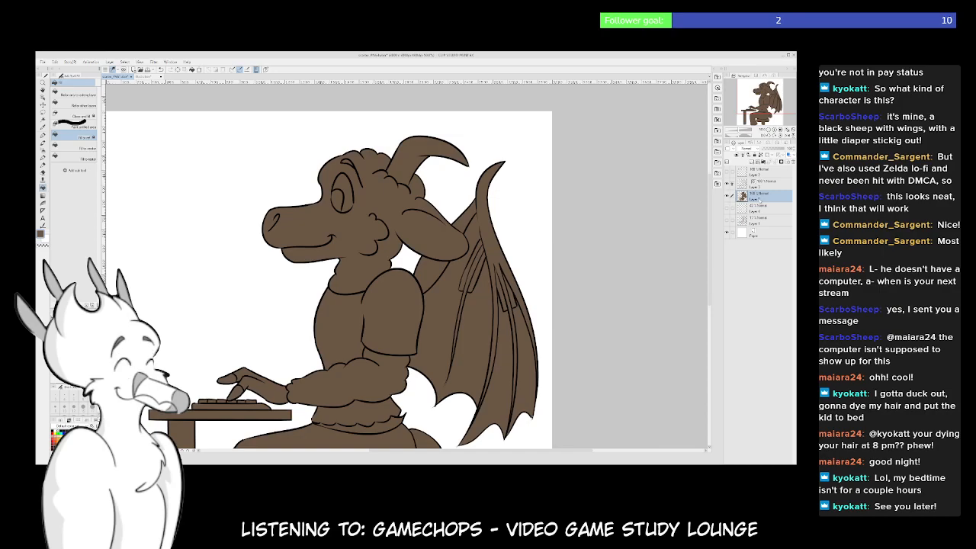
Add a new layer above the brown base and fill the horn and fingertips with near-black
{"action": "left_click", "coordinate": [752, 162]}
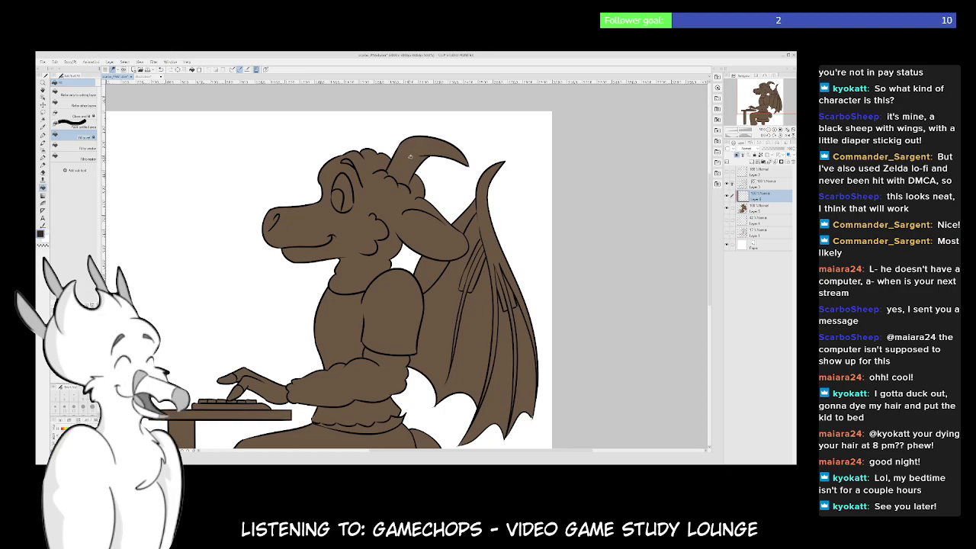
{"action": "left_click", "coordinate": [426, 175]}
{"action": "mouse_move", "coordinate": [471, 240]}
{"action": "left_mouse_down"}
{"action": "mouse_move", "coordinate": [468, 183]}
{"action": "mouse_move", "coordinate": [474, 246]}
{"action": "left_mouse_up"}
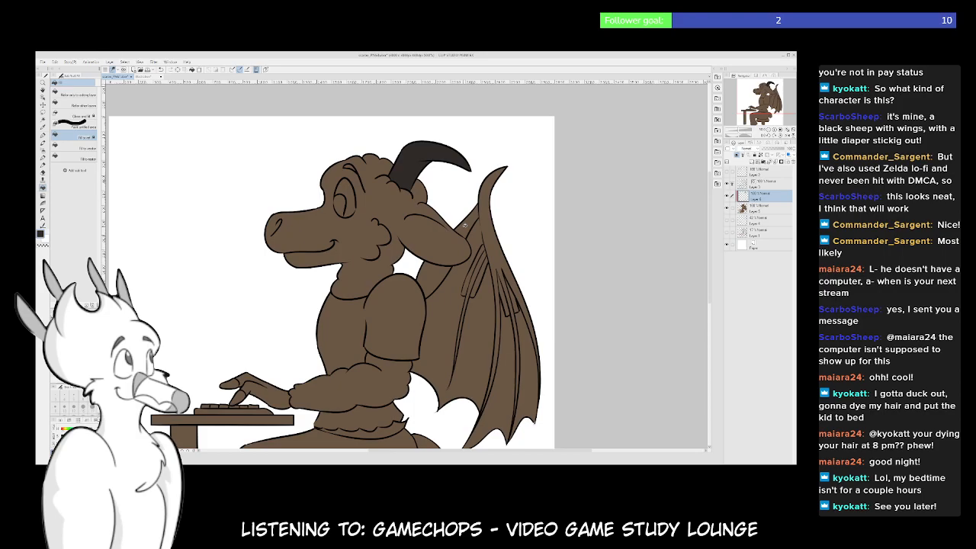
{"action": "scroll", "coordinate": [235, 313], "scroll_direction": "down", "scroll_amount": 5}
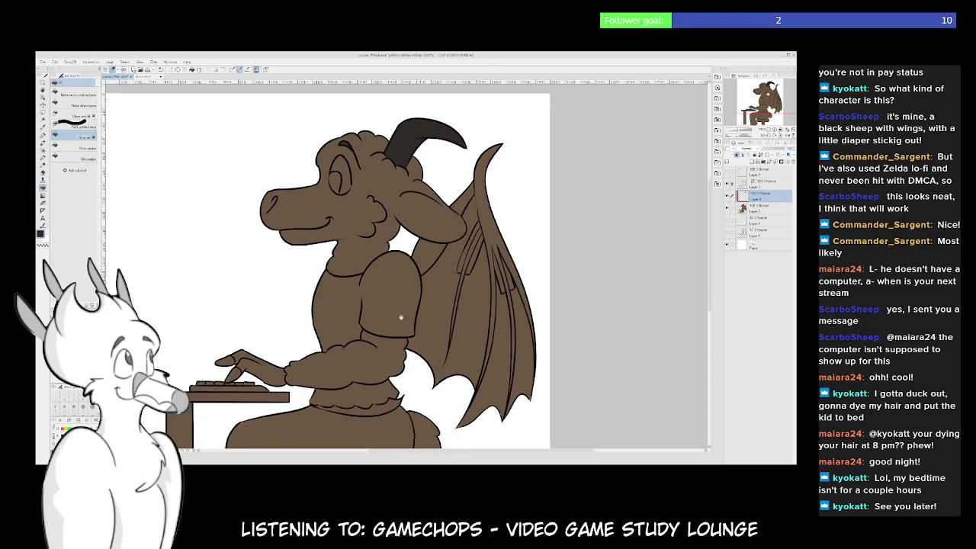
{"action": "scroll", "coordinate": [407, 208], "scroll_direction": "up", "scroll_amount": 3}
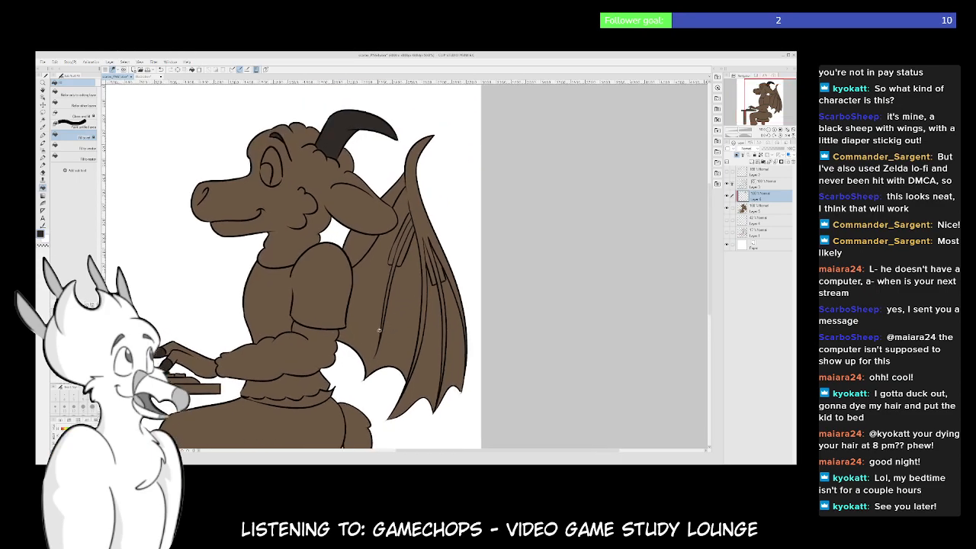
Fill the narrow claws on both wing ribs with the same near-black, undoing any stray fill
{"action": "left_click", "coordinate": [408, 243]}
{"action": "left_click", "coordinate": [396, 250]}
{"action": "left_click", "coordinate": [401, 244]}
{"action": "key", "text": "ctrl+z"}
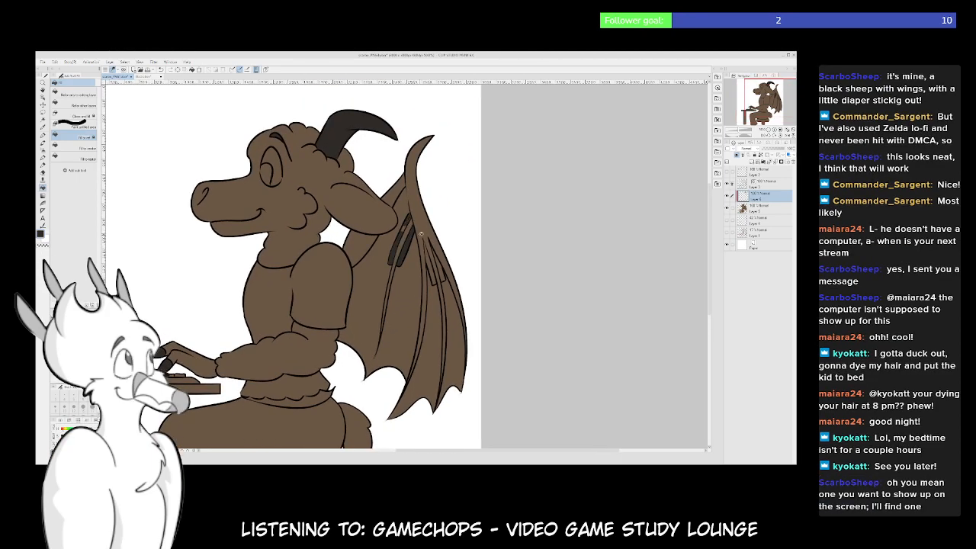
{"action": "left_click", "coordinate": [430, 257]}
{"action": "scroll", "coordinate": [424, 314], "scroll_direction": "up", "scroll_amount": 2}
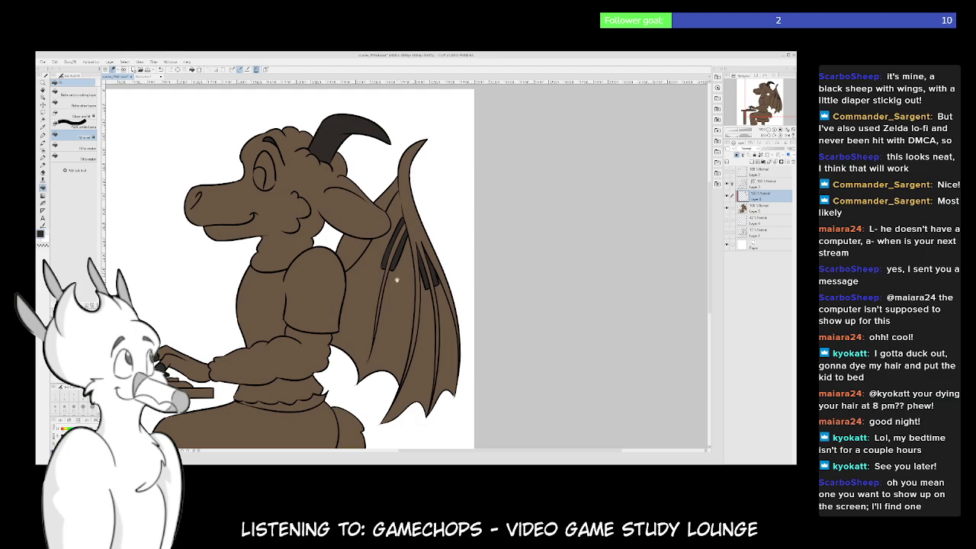
{"action": "scroll", "coordinate": [427, 275], "scroll_direction": "left", "scroll_amount": 3}
{"action": "scroll", "coordinate": [481, 294], "scroll_direction": "left", "scroll_amount": 2}
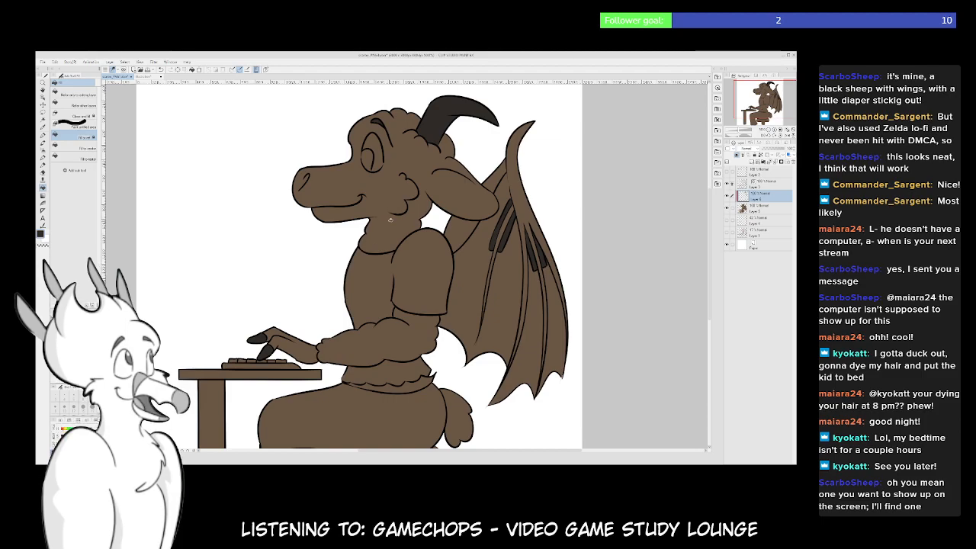
Try filling the head with near-black, undo that fill, and switch to the lighter drawing colour
{"action": "left_click", "coordinate": [366, 249]}
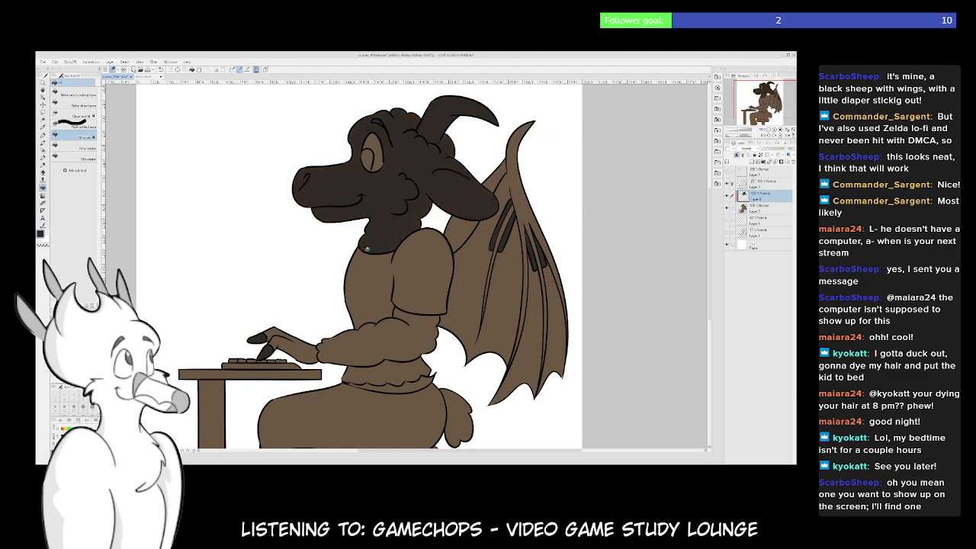
{"action": "key", "text": "ctrl+z"}
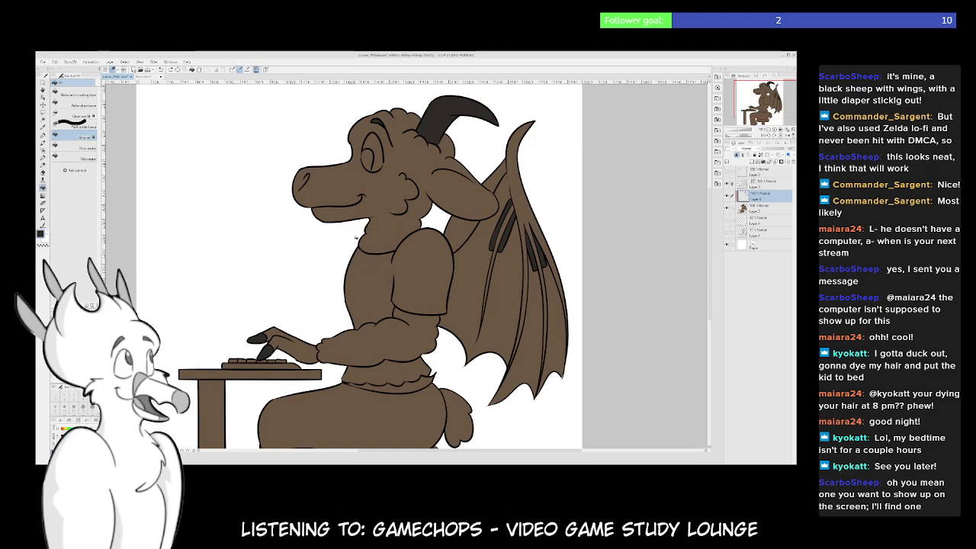
{"action": "key", "text": "x"}
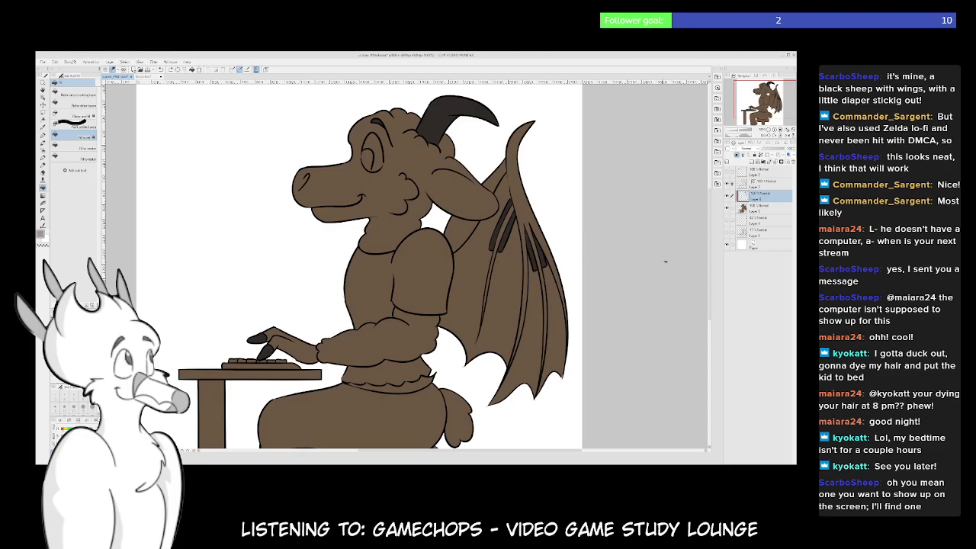
Add a new layer below the near-black one and fill the wing membranes and ribs with light brown
{"action": "left_click", "coordinate": [757, 206]}
{"action": "left_click", "coordinate": [751, 162]}
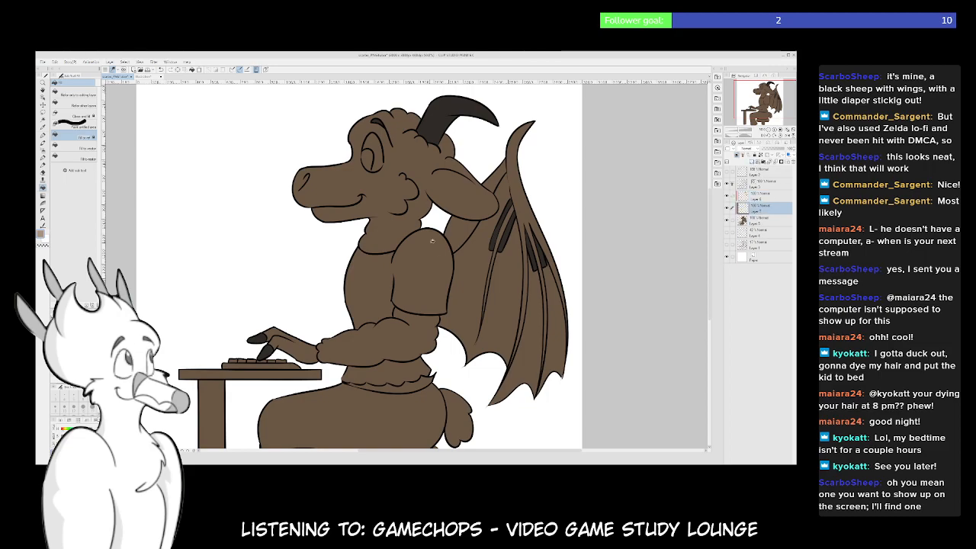
{"action": "left_click", "coordinate": [465, 229]}
{"action": "left_click", "coordinate": [495, 177]}
{"action": "left_click", "coordinate": [512, 183]}
{"action": "left_click", "coordinate": [494, 264]}
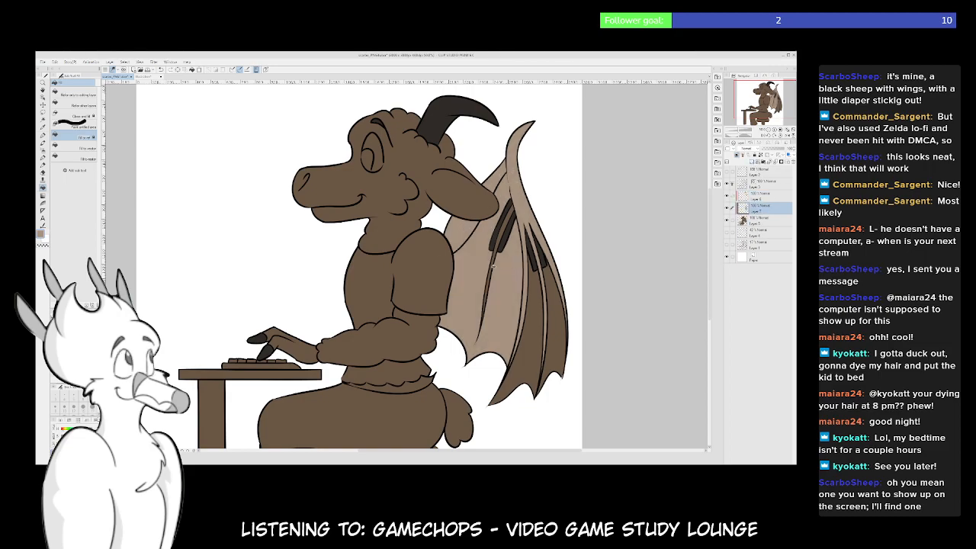
{"action": "left_click", "coordinate": [503, 228]}
{"action": "left_click", "coordinate": [490, 279]}
{"action": "left_click", "coordinate": [539, 299]}
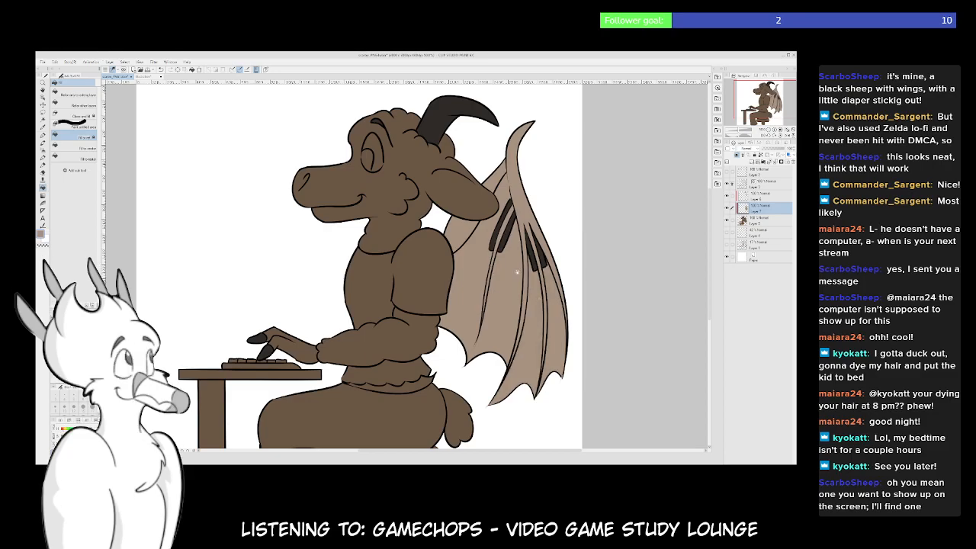
{"action": "left_click_drag", "start_coordinate": [500, 277], "coordinate": [510, 299]}
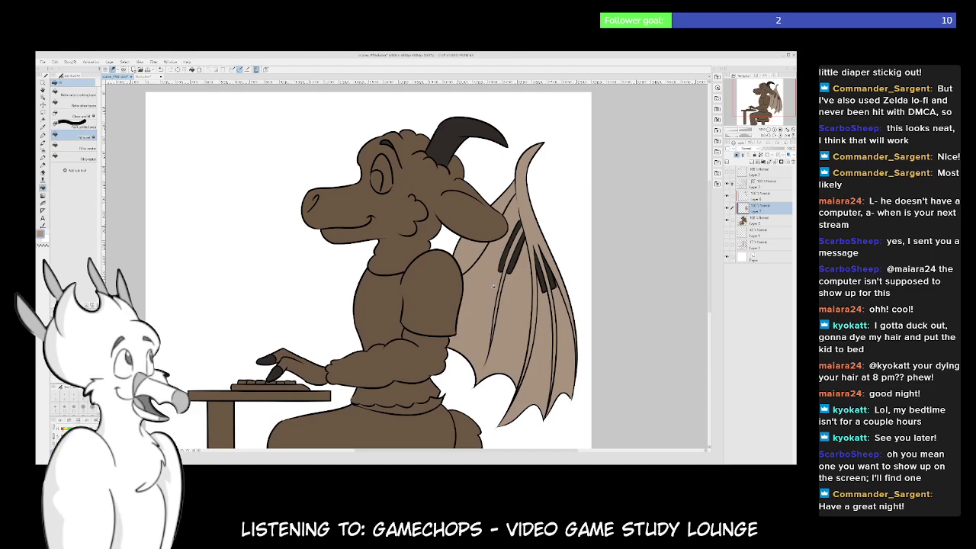
Examine the face and mouth linework up close and check the base fill across the lower body
{"action": "mouse_move", "coordinate": [403, 356]}
{"action": "left_mouse_down"}
{"action": "mouse_move", "coordinate": [402, 316]}
{"action": "mouse_move", "coordinate": [361, 302]}
{"action": "mouse_move", "coordinate": [355, 318]}
{"action": "mouse_move", "coordinate": [363, 313]}
{"action": "mouse_move", "coordinate": [376, 340]}
{"action": "left_mouse_up"}
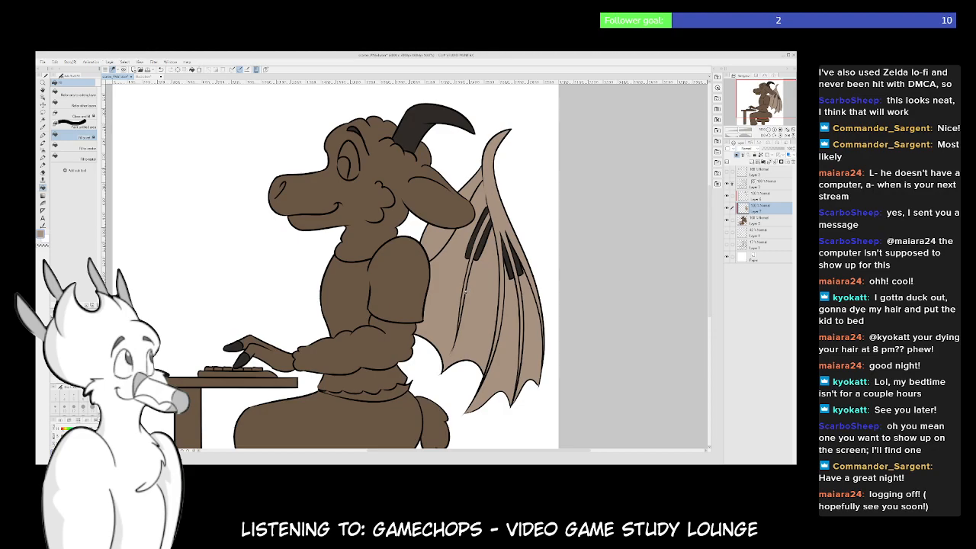
{"action": "scroll", "coordinate": [465, 277], "scroll_direction": "up", "scroll_amount": 4}
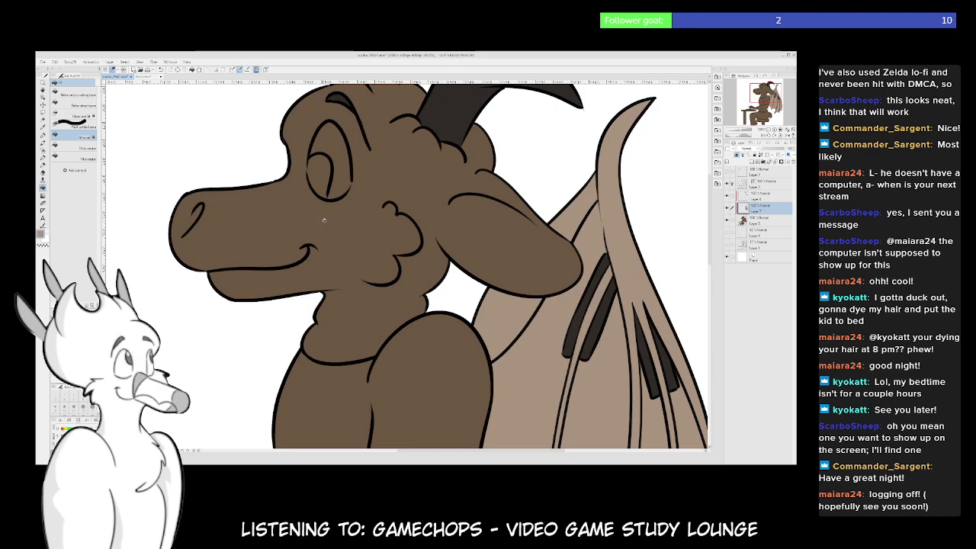
{"action": "key", "text": "m"}
{"action": "left_click_drag", "start_coordinate": [268, 222], "coordinate": [343, 257]}
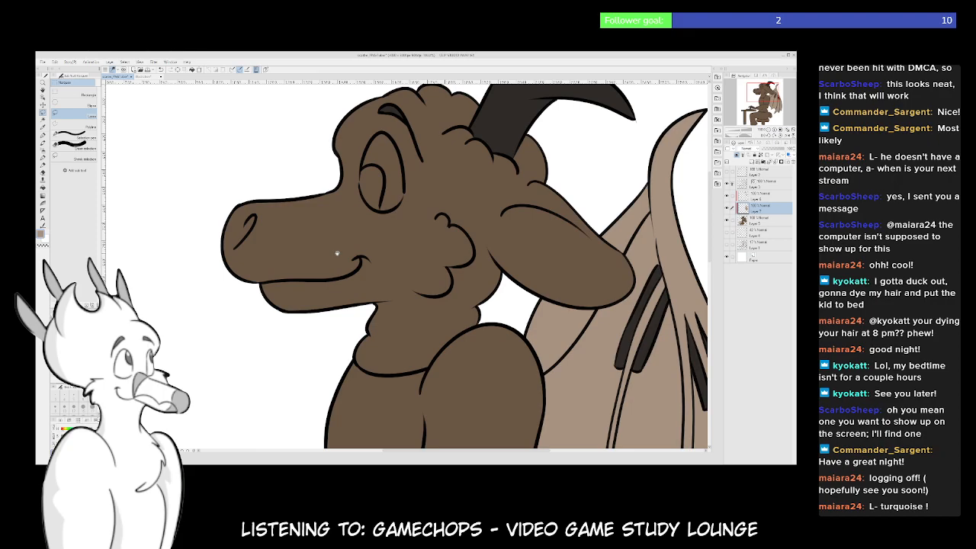
{"action": "left_click_drag", "start_coordinate": [338, 254], "coordinate": [310, 257]}
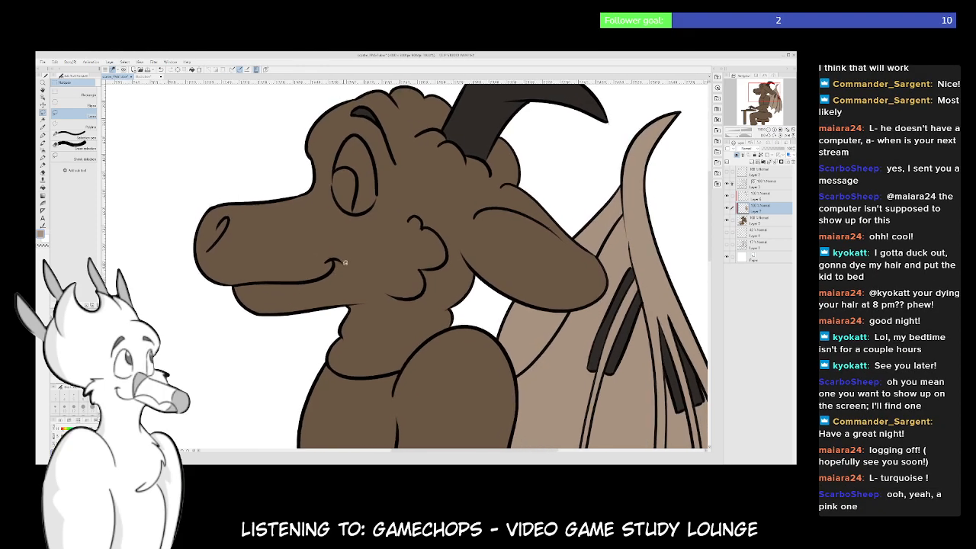
{"action": "left_click", "coordinate": [752, 219]}
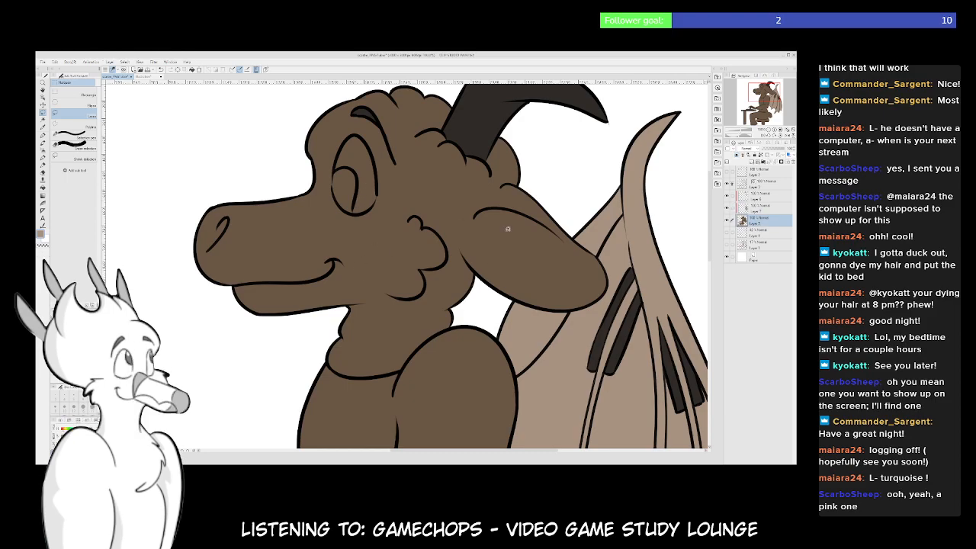
{"action": "key", "text": "g"}
{"action": "key", "text": "m"}
{"action": "left_click_drag", "start_coordinate": [341, 166], "coordinate": [350, 204]}
{"action": "left_click", "coordinate": [284, 217]}
{"action": "left_click_drag", "start_coordinate": [375, 280], "coordinate": [362, 243]}
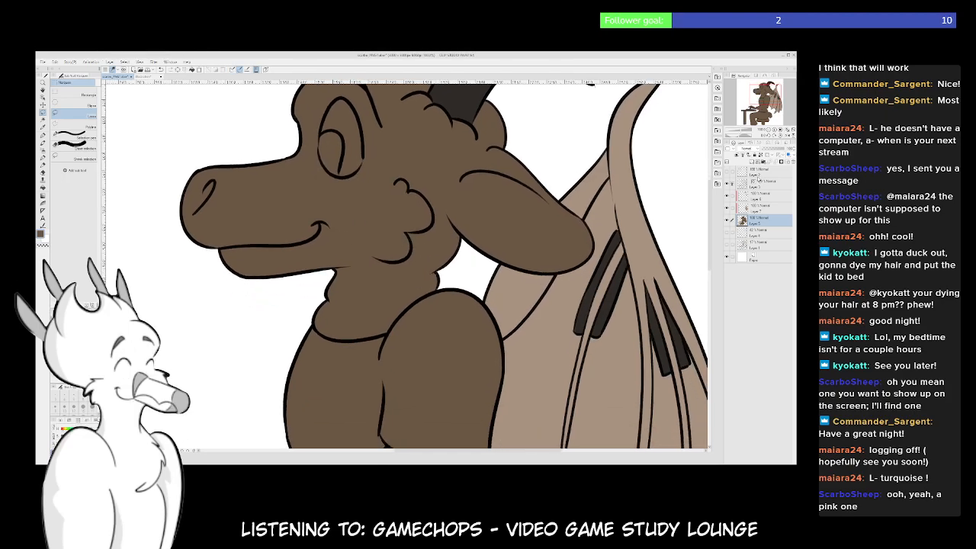
{"action": "left_click", "coordinate": [769, 184]}
{"action": "scroll", "coordinate": [320, 211], "scroll_direction": "up", "scroll_amount": 2}
{"action": "left_click_drag", "start_coordinate": [310, 253], "coordinate": [362, 226]}
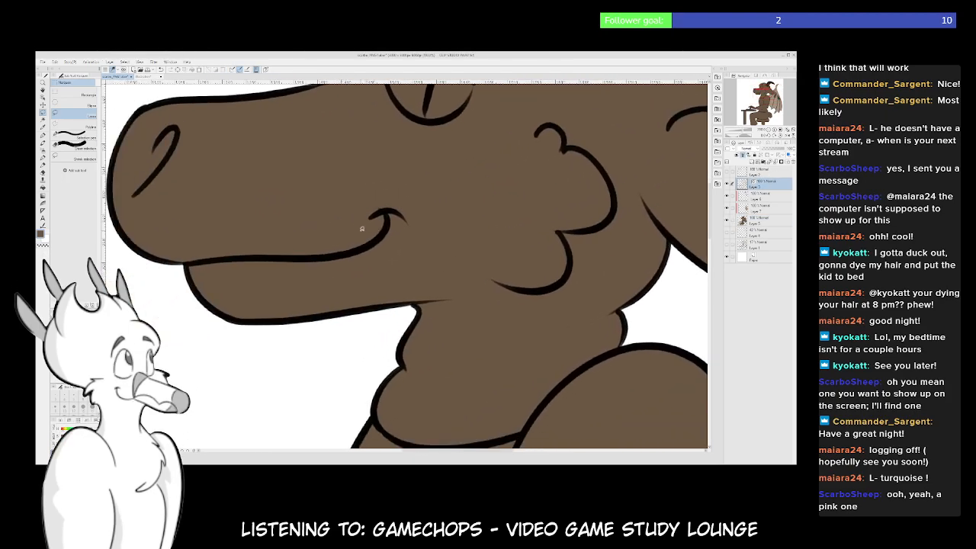
{"action": "key", "text": "e"}
{"action": "scroll", "coordinate": [384, 219], "scroll_direction": "down", "scroll_amount": 3}
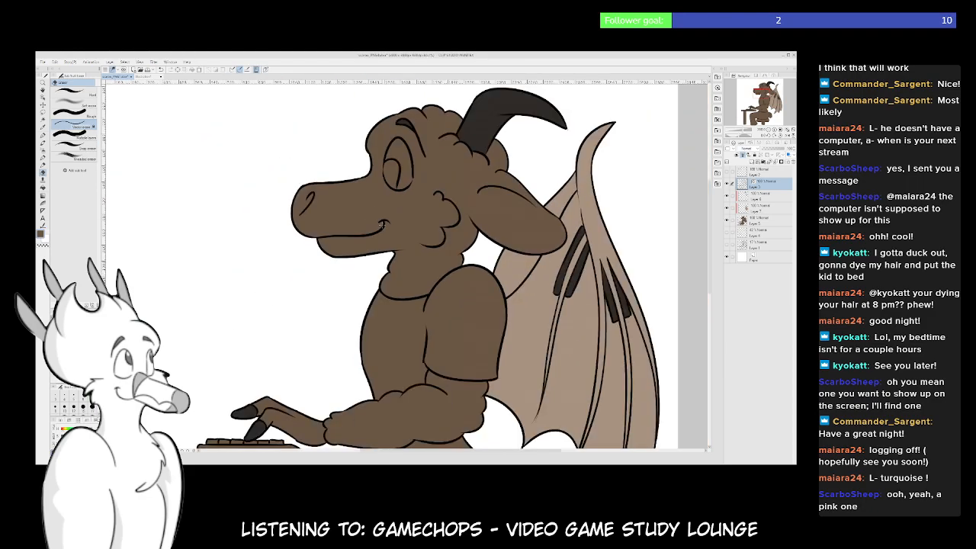
{"action": "left_click_drag", "start_coordinate": [392, 283], "coordinate": [377, 215]}
{"action": "left_click_drag", "start_coordinate": [419, 318], "coordinate": [429, 268]}
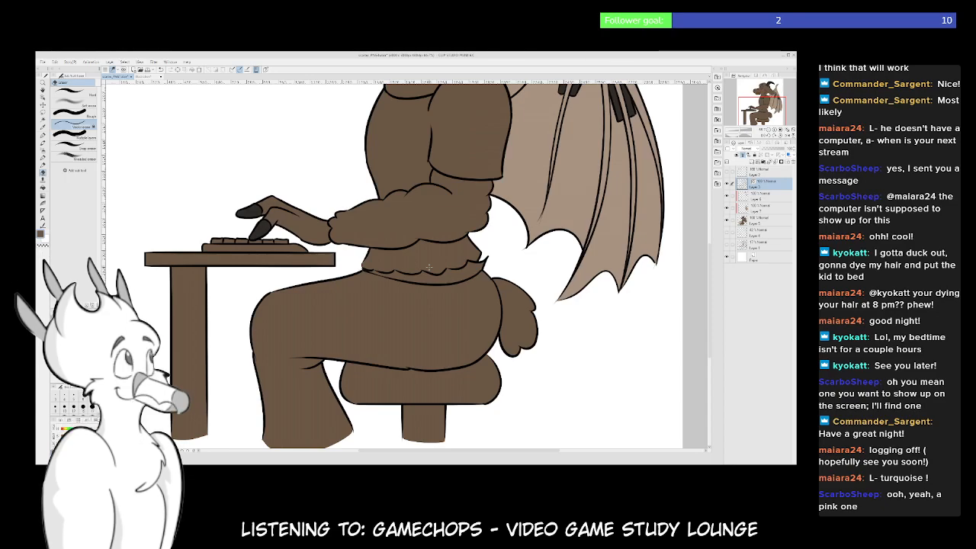
{"action": "left_click_drag", "start_coordinate": [430, 220], "coordinate": [384, 295]}
Add a new layer above the near-black one and fill the shirt's sleeve, torso and hem with orchid pink
{"action": "key", "text": "ctrl+shift+n"}
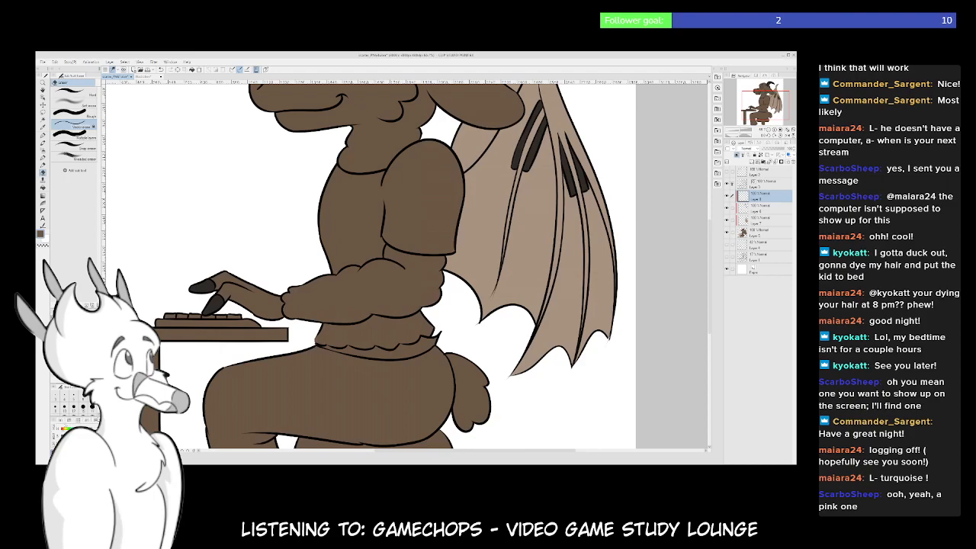
{"action": "left_click", "coordinate": [68, 420]}
{"action": "key", "text": "g"}
{"action": "left_click", "coordinate": [395, 225]}
{"action": "left_click", "coordinate": [394, 329]}
{"action": "scroll", "coordinate": [412, 302], "scroll_direction": "down", "scroll_amount": 1}
{"action": "left_click_drag", "start_coordinate": [443, 248], "coordinate": [374, 306]}
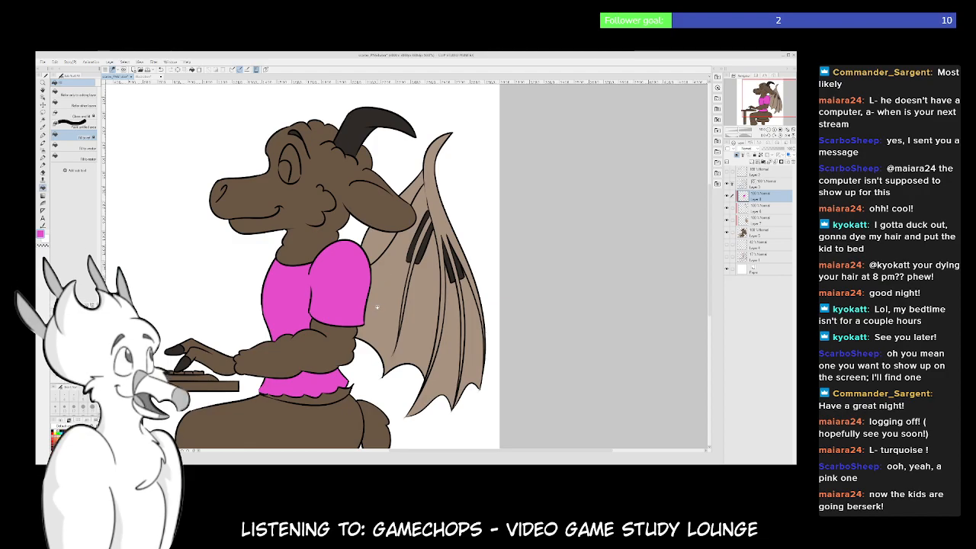
{"action": "mouse_move", "coordinate": [377, 290]}
{"action": "left_mouse_down"}
{"action": "mouse_move", "coordinate": [473, 267]}
{"action": "mouse_move", "coordinate": [467, 258]}
{"action": "left_mouse_up"}
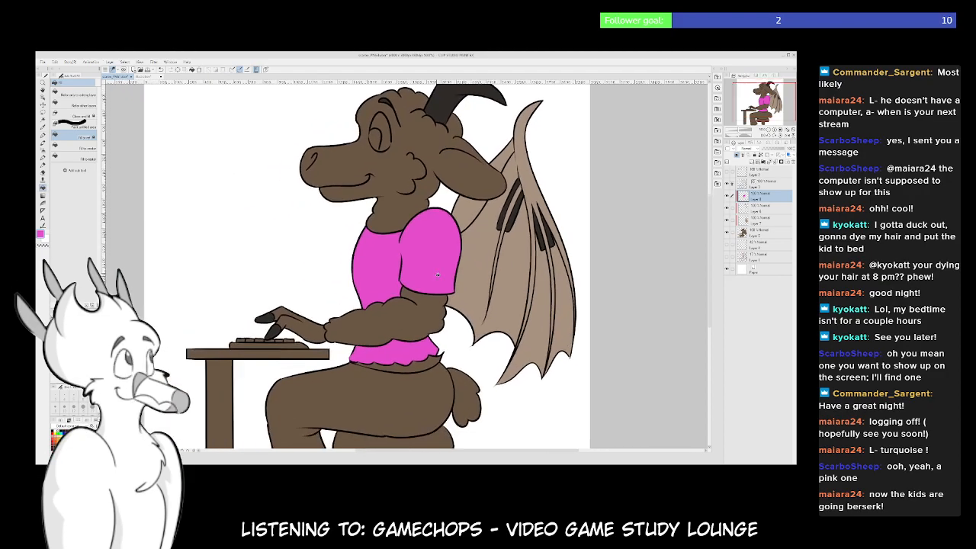
Refill the whole shirt with a stronger hot pink
{"action": "left_click", "coordinate": [75, 433]}
{"action": "left_click", "coordinate": [418, 268]}
{"action": "left_click", "coordinate": [413, 343]}
{"action": "left_click_drag", "start_coordinate": [537, 298], "coordinate": [492, 334]}
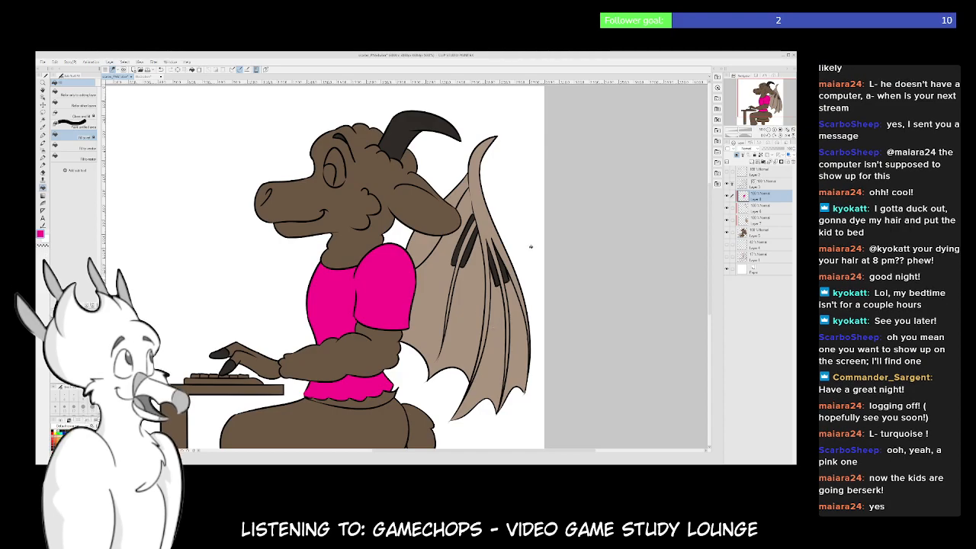
Add a new layer above the shirt, lasso the legs and hips, fill the trousers with blue, and clear the selection
{"action": "scroll", "coordinate": [513, 325], "scroll_direction": "down", "scroll_amount": 5}
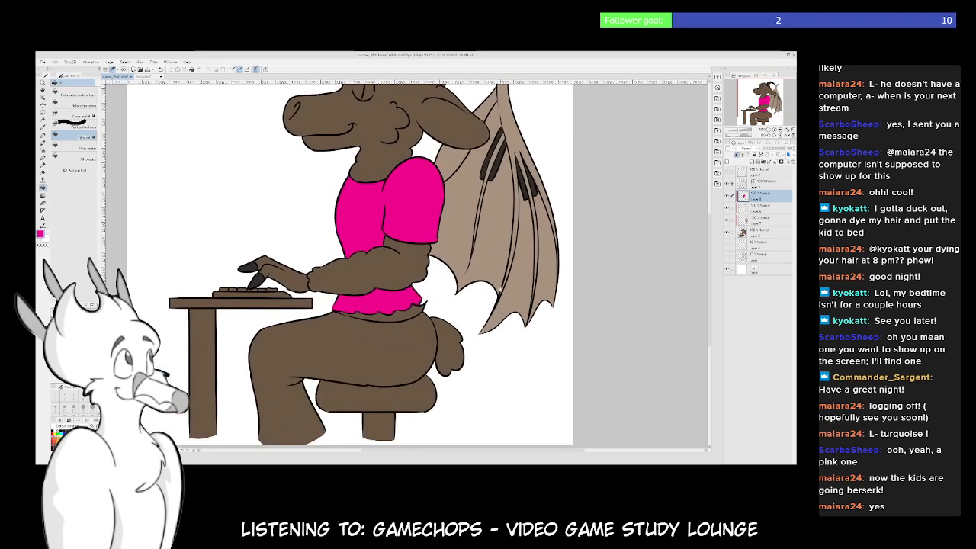
{"action": "left_click", "coordinate": [752, 162]}
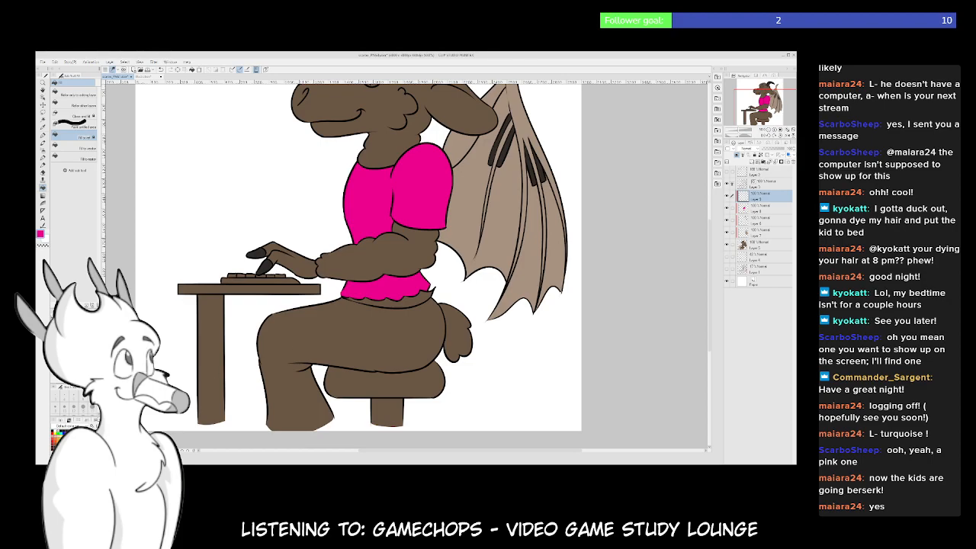
{"action": "left_click", "coordinate": [76, 440]}
{"action": "key", "text": "ctrl+z"}
{"action": "key", "text": "m"}
{"action": "mouse_move", "coordinate": [434, 303]}
{"action": "left_mouse_down"}
{"action": "mouse_move", "coordinate": [439, 292]}
{"action": "mouse_move", "coordinate": [324, 296]}
{"action": "left_mouse_up"}
{"action": "mouse_move", "coordinate": [239, 339]}
{"action": "left_mouse_down"}
{"action": "mouse_move", "coordinate": [244, 421]}
{"action": "mouse_move", "coordinate": [280, 442]}
{"action": "mouse_move", "coordinate": [338, 431]}
{"action": "left_mouse_up"}
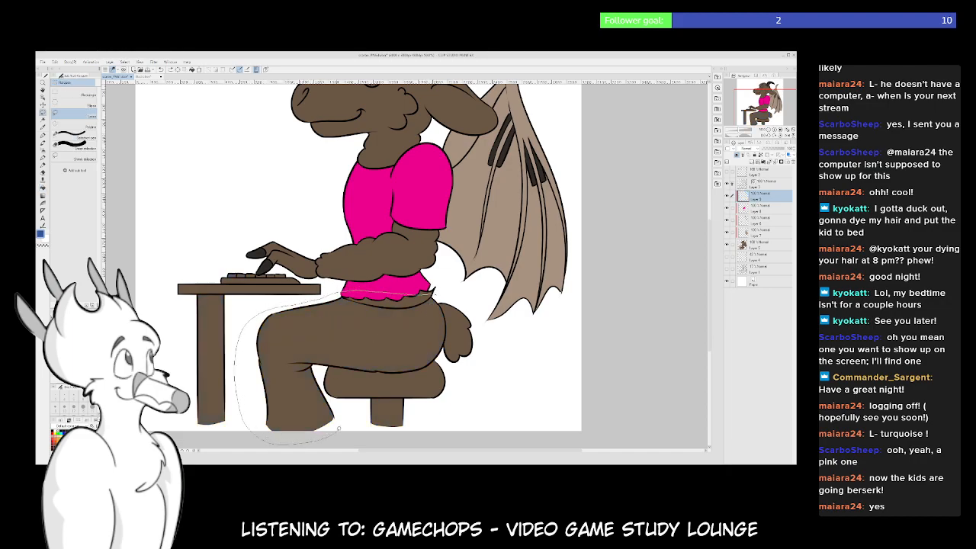
{"action": "mouse_move", "coordinate": [328, 394]}
{"action": "left_mouse_down"}
{"action": "mouse_move", "coordinate": [340, 374]}
{"action": "mouse_move", "coordinate": [434, 372]}
{"action": "mouse_move", "coordinate": [453, 345]}
{"action": "mouse_move", "coordinate": [435, 295]}
{"action": "left_mouse_up"}
{"action": "key", "text": "g"}
{"action": "left_click", "coordinate": [410, 337]}
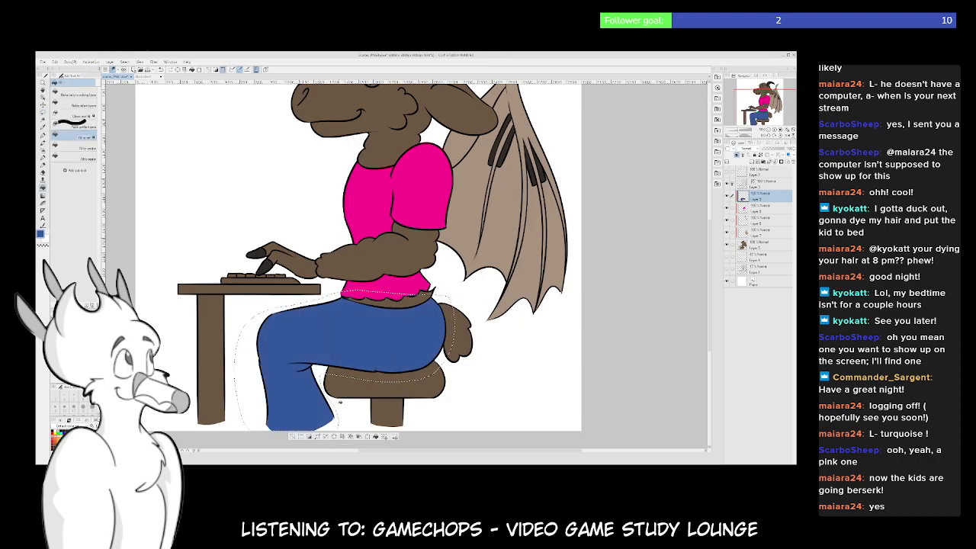
{"action": "key", "text": "ctrl+d"}
Return to the wing colour layer and fill the typing hand with the same light brown
{"action": "mouse_move", "coordinate": [423, 363]}
{"action": "left_mouse_down"}
{"action": "mouse_move", "coordinate": [417, 320]}
{"action": "mouse_move", "coordinate": [401, 378]}
{"action": "left_mouse_up"}
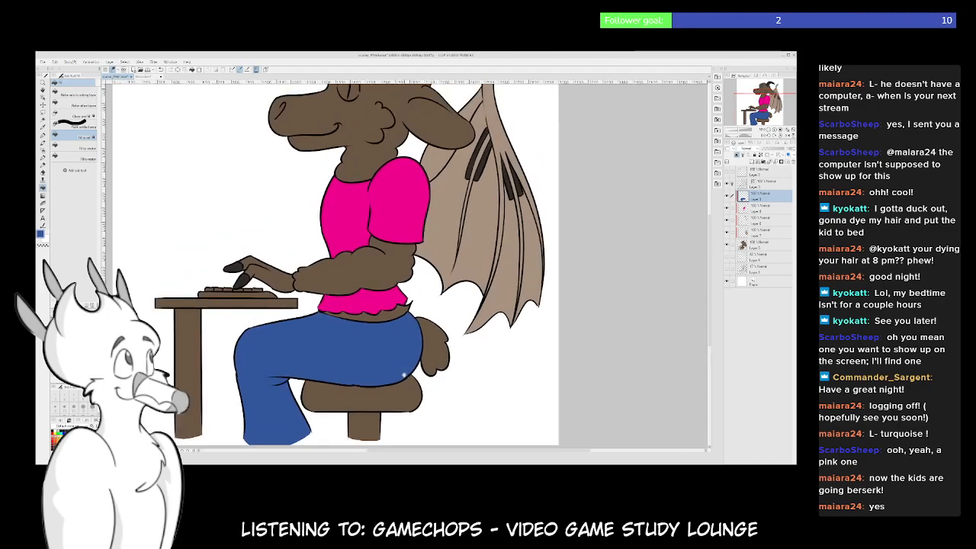
{"action": "scroll", "coordinate": [416, 347], "scroll_direction": "up", "scroll_amount": 1}
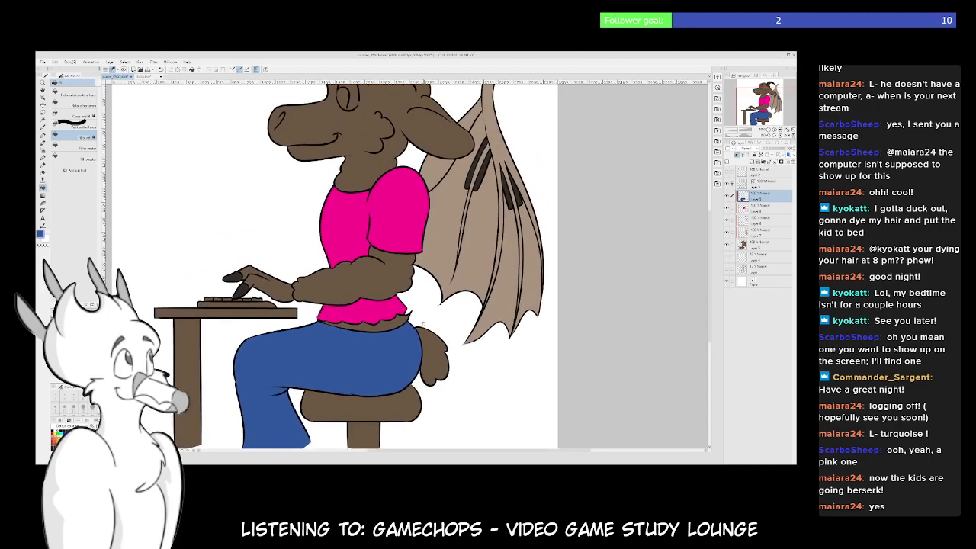
{"action": "mouse_move", "coordinate": [390, 271]}
{"action": "left_mouse_down"}
{"action": "mouse_move", "coordinate": [444, 318]}
{"action": "mouse_move", "coordinate": [464, 357]}
{"action": "mouse_move", "coordinate": [437, 364]}
{"action": "mouse_move", "coordinate": [445, 361]}
{"action": "left_mouse_up"}
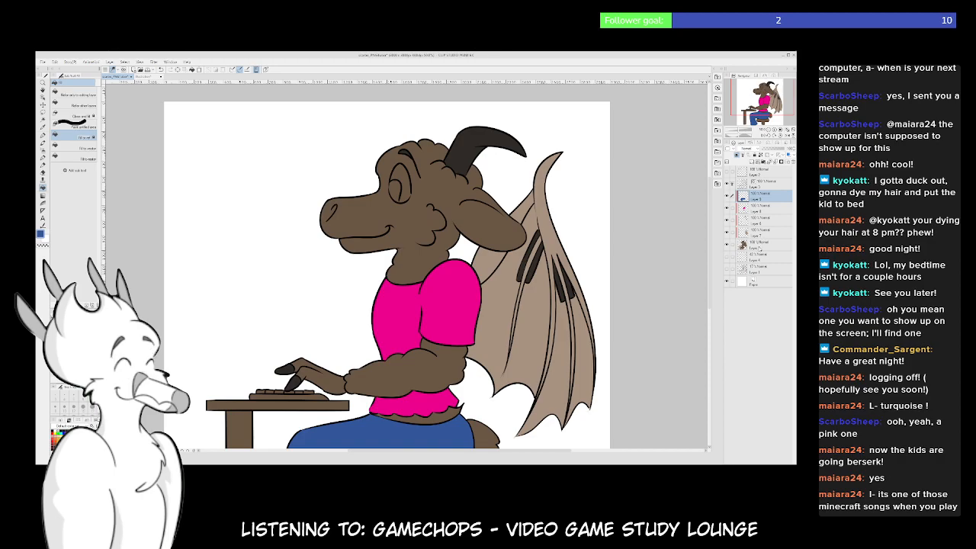
{"action": "left_click", "coordinate": [744, 233]}
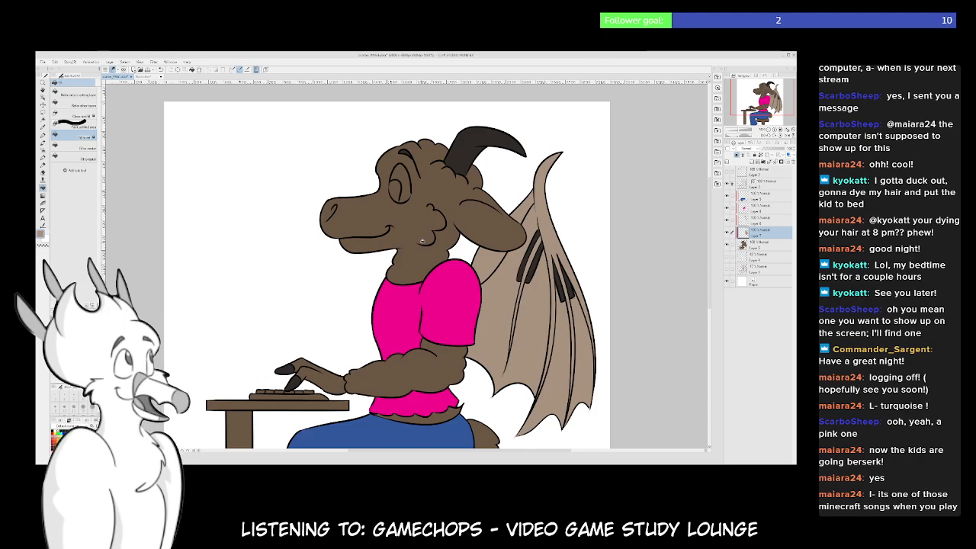
{"action": "key", "text": "m"}
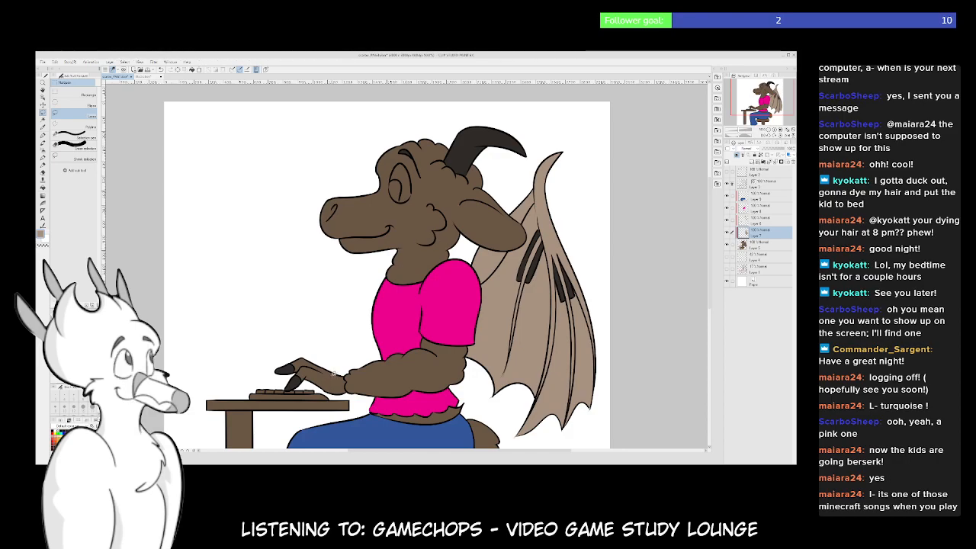
{"action": "key", "text": "g"}
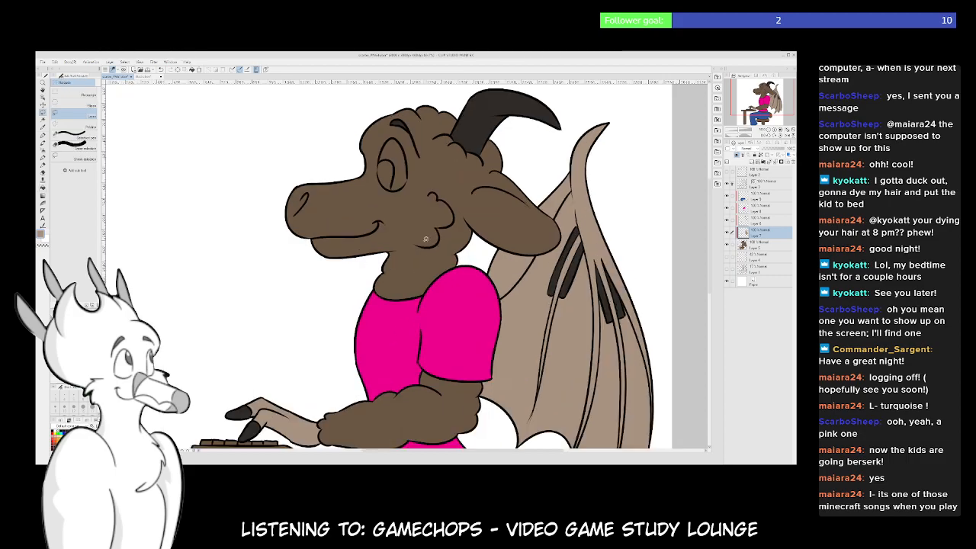
Lasso the muzzle, eye surround and fluffy cheek, fill them with light brown, and clear the selection
{"action": "scroll", "coordinate": [418, 260], "scroll_direction": "up", "scroll_amount": 2}
{"action": "scroll", "coordinate": [424, 248], "scroll_direction": "up", "scroll_amount": 2}
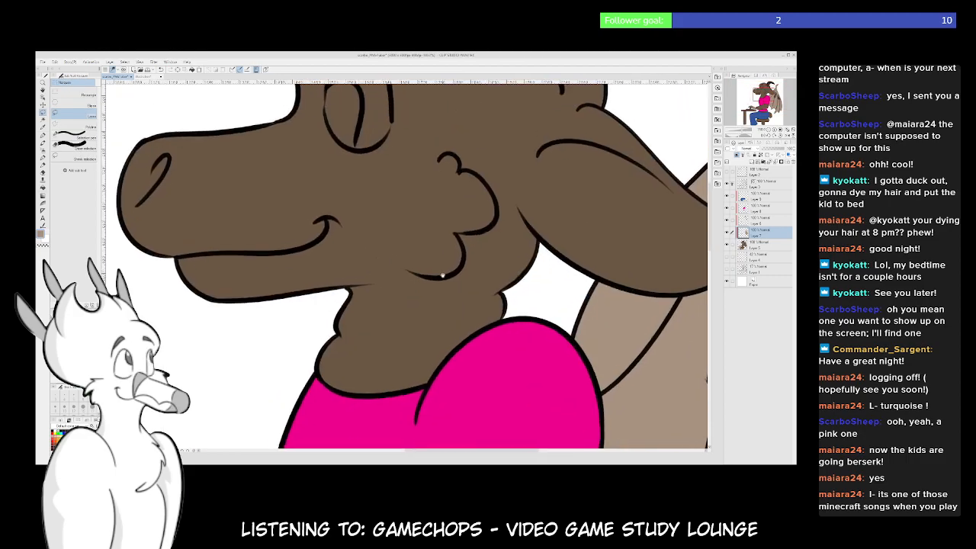
{"action": "left_click_drag", "start_coordinate": [439, 270], "coordinate": [447, 331]}
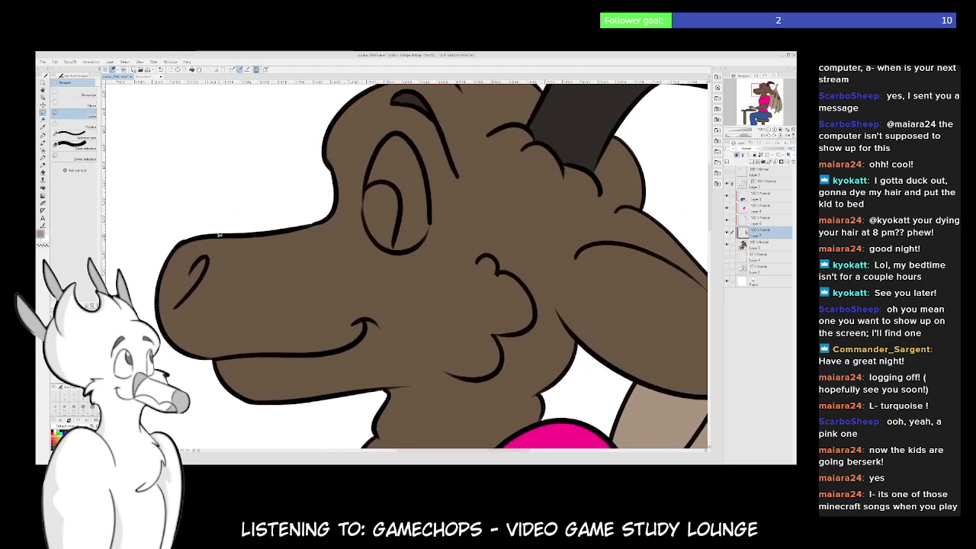
{"action": "mouse_move", "coordinate": [214, 238]}
{"action": "left_mouse_down"}
{"action": "mouse_move", "coordinate": [293, 246]}
{"action": "mouse_move", "coordinate": [340, 230]}
{"action": "mouse_move", "coordinate": [356, 151]}
{"action": "mouse_move", "coordinate": [379, 109]}
{"action": "mouse_move", "coordinate": [400, 99]}
{"action": "mouse_move", "coordinate": [434, 118]}
{"action": "mouse_move", "coordinate": [449, 149]}
{"action": "mouse_move", "coordinate": [468, 257]}
{"action": "left_mouse_up"}
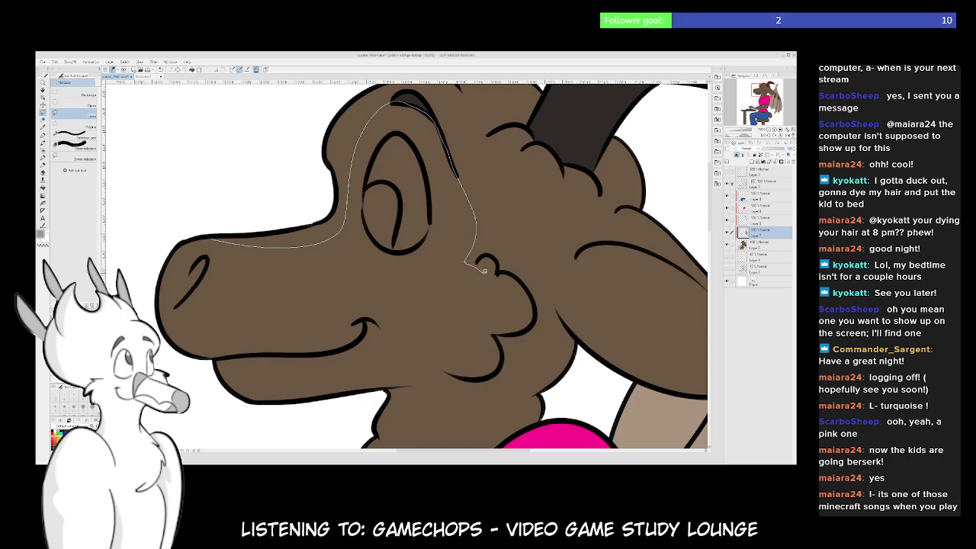
{"action": "mouse_move", "coordinate": [478, 262]}
{"action": "left_mouse_down"}
{"action": "mouse_move", "coordinate": [537, 270]}
{"action": "mouse_move", "coordinate": [533, 331]}
{"action": "mouse_move", "coordinate": [489, 374]}
{"action": "left_mouse_up"}
{"action": "mouse_move", "coordinate": [414, 383]}
{"action": "left_mouse_down"}
{"action": "mouse_move", "coordinate": [221, 428]}
{"action": "mouse_move", "coordinate": [145, 259]}
{"action": "mouse_move", "coordinate": [206, 214]}
{"action": "left_mouse_up"}
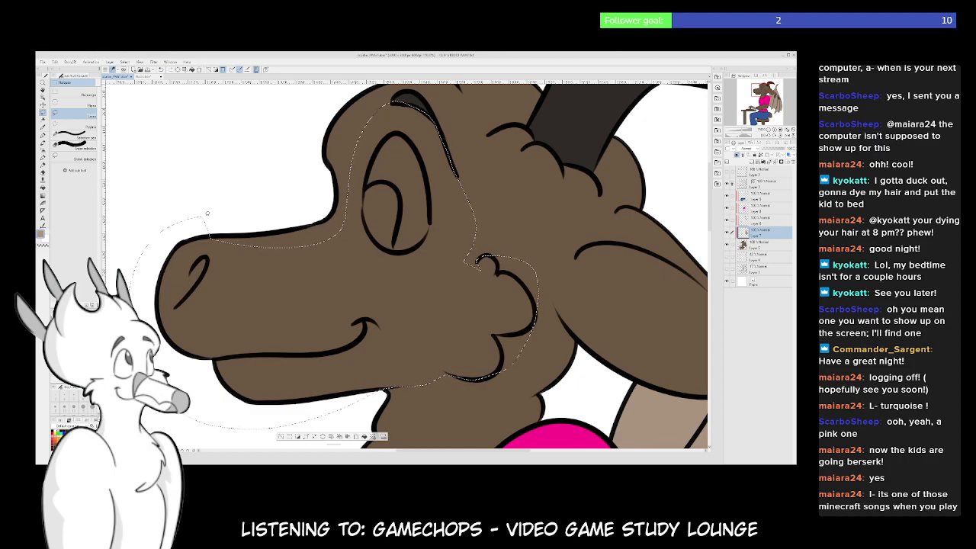
{"action": "mouse_move", "coordinate": [354, 278]}
{"action": "left_mouse_down"}
{"action": "mouse_move", "coordinate": [422, 309]}
{"action": "mouse_move", "coordinate": [415, 317]}
{"action": "left_mouse_up"}
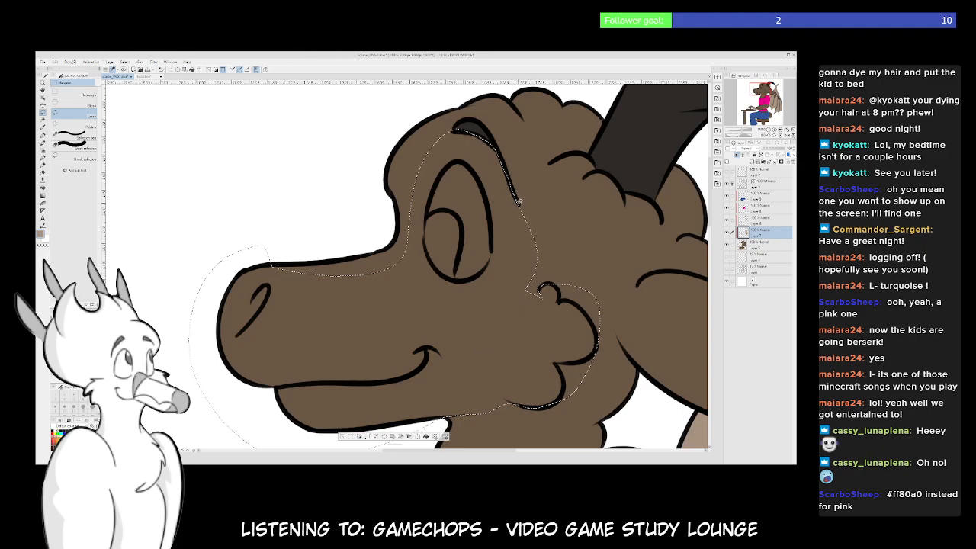
{"action": "left_click_drag", "start_coordinate": [533, 235], "coordinate": [546, 305]}
{"action": "left_click_drag", "start_coordinate": [477, 294], "coordinate": [526, 225]}
{"action": "key", "text": "g"}
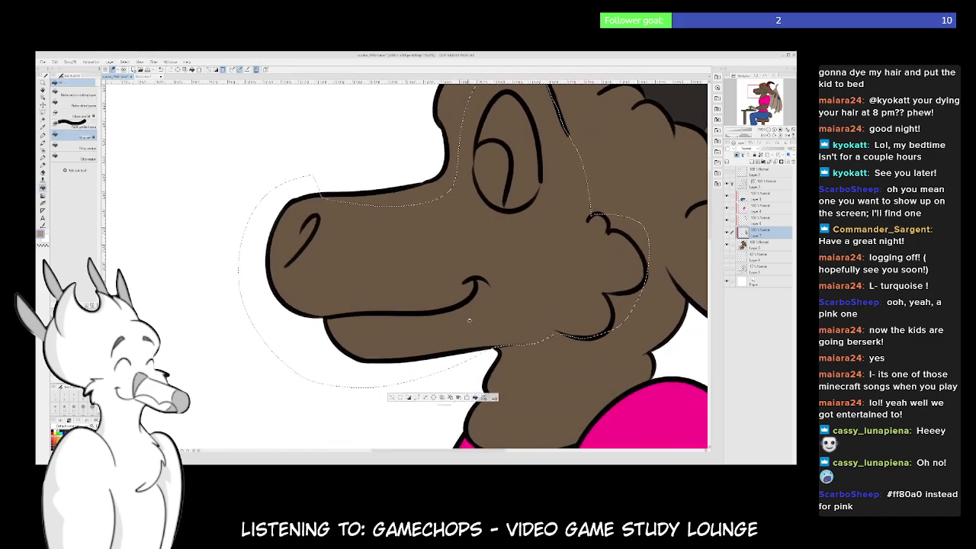
{"action": "left_click", "coordinate": [466, 310]}
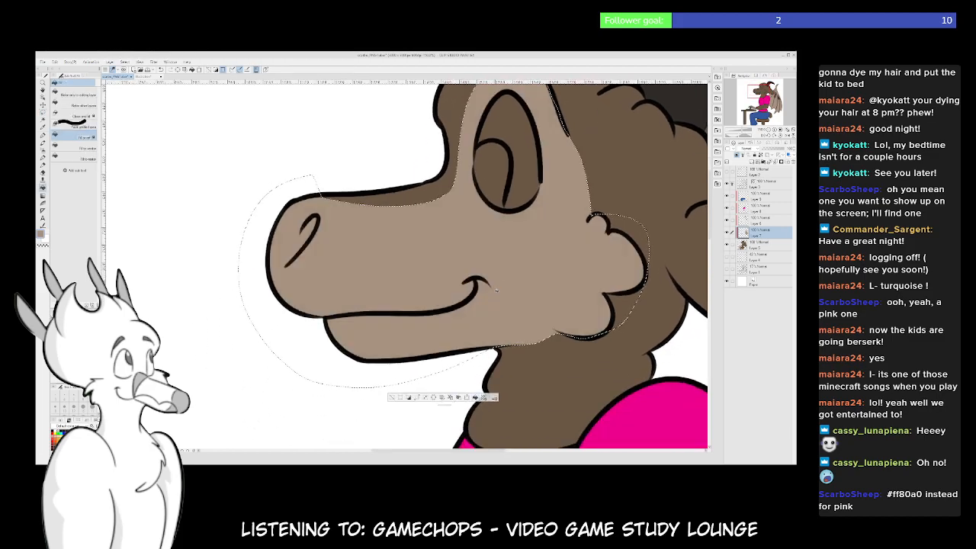
{"action": "left_click", "coordinate": [279, 424]}
{"action": "left_click_drag", "start_coordinate": [448, 314], "coordinate": [418, 236]}
{"action": "left_click_drag", "start_coordinate": [431, 335], "coordinate": [438, 286]}
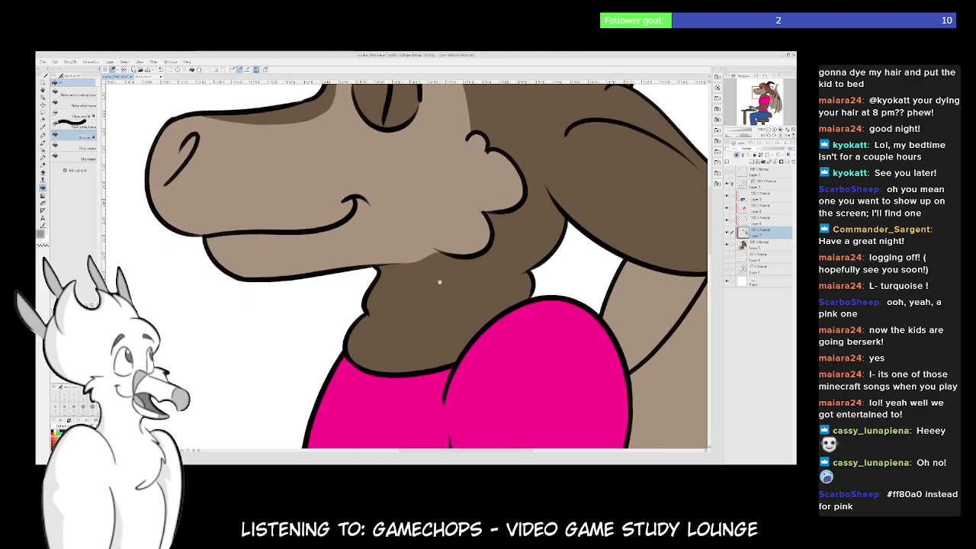
Lasso the front of the throat and neck, fill it with light brown, and clear the selection
{"action": "key", "text": "m"}
{"action": "mouse_move", "coordinate": [446, 252]}
{"action": "left_mouse_down"}
{"action": "mouse_move", "coordinate": [414, 373]}
{"action": "mouse_move", "coordinate": [293, 336]}
{"action": "mouse_move", "coordinate": [428, 247]}
{"action": "left_mouse_up"}
{"action": "key", "text": "g"}
{"action": "left_click", "coordinate": [419, 263]}
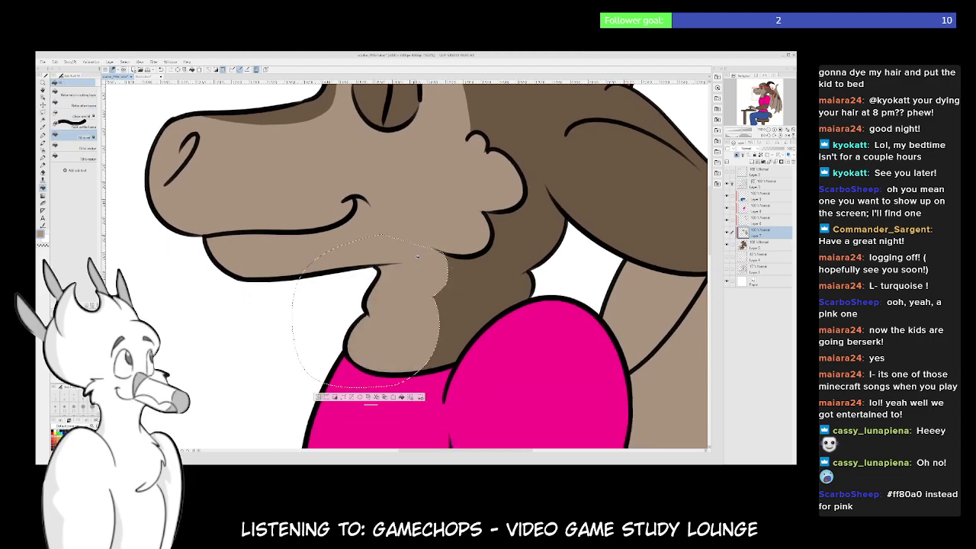
{"action": "left_click", "coordinate": [318, 398]}
{"action": "left_click_drag", "start_coordinate": [432, 290], "coordinate": [389, 419]}
{"action": "left_click_drag", "start_coordinate": [407, 273], "coordinate": [405, 293]}
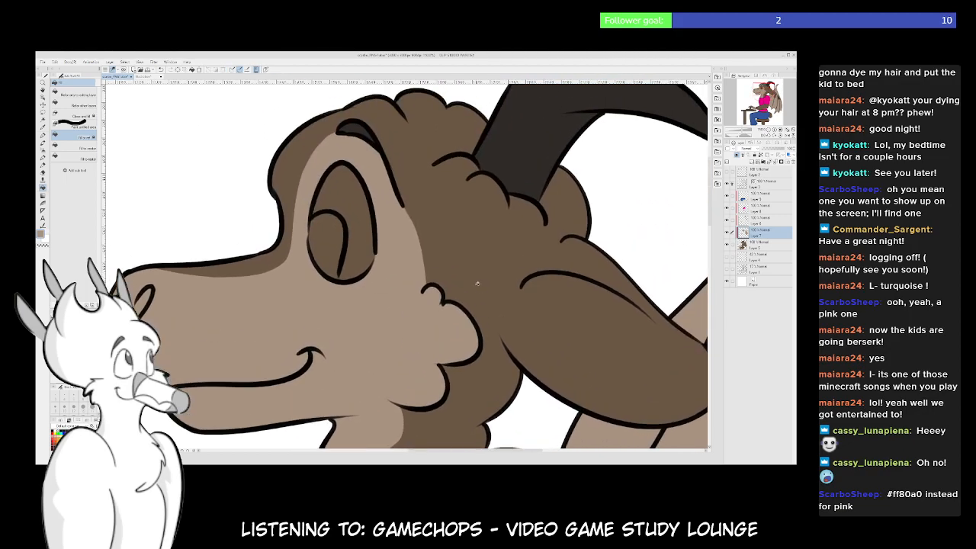
{"action": "left_click_drag", "start_coordinate": [427, 281], "coordinate": [422, 289]}
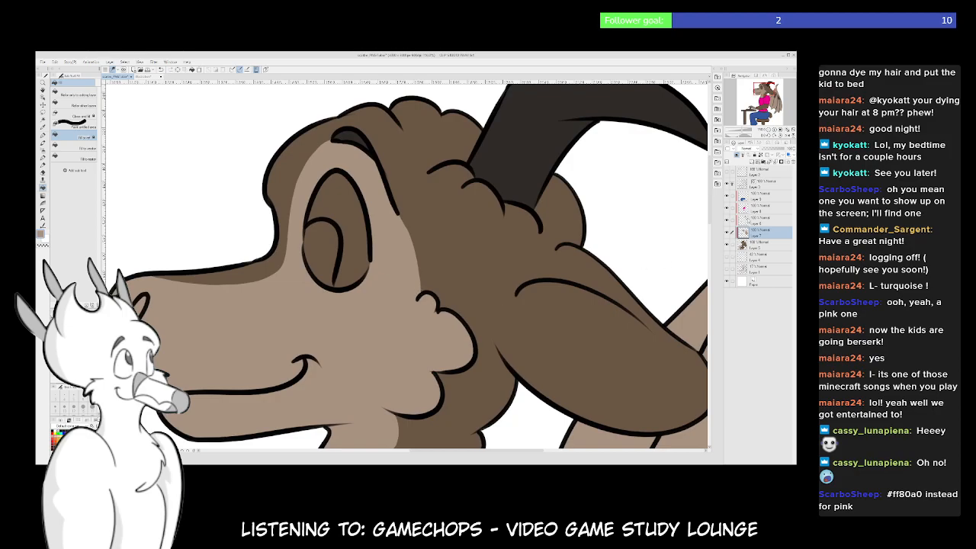
Add a new layer above the wing and skin colours and fill the eyeball with white
{"action": "key", "text": "ctrl+shift+n"}
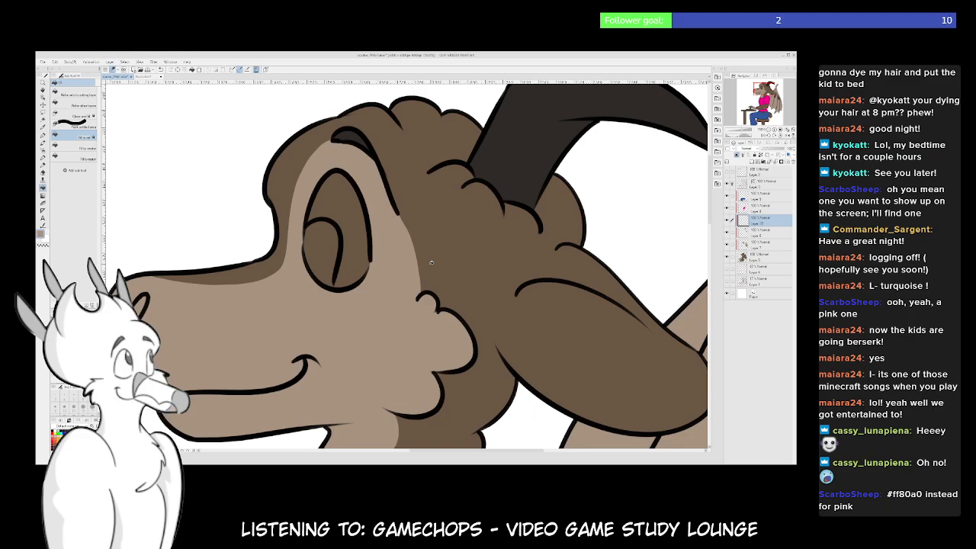
{"action": "left_click_drag", "start_coordinate": [236, 304], "coordinate": [336, 267]}
{"action": "left_click", "coordinate": [67, 433]}
{"action": "left_click", "coordinate": [455, 194]}
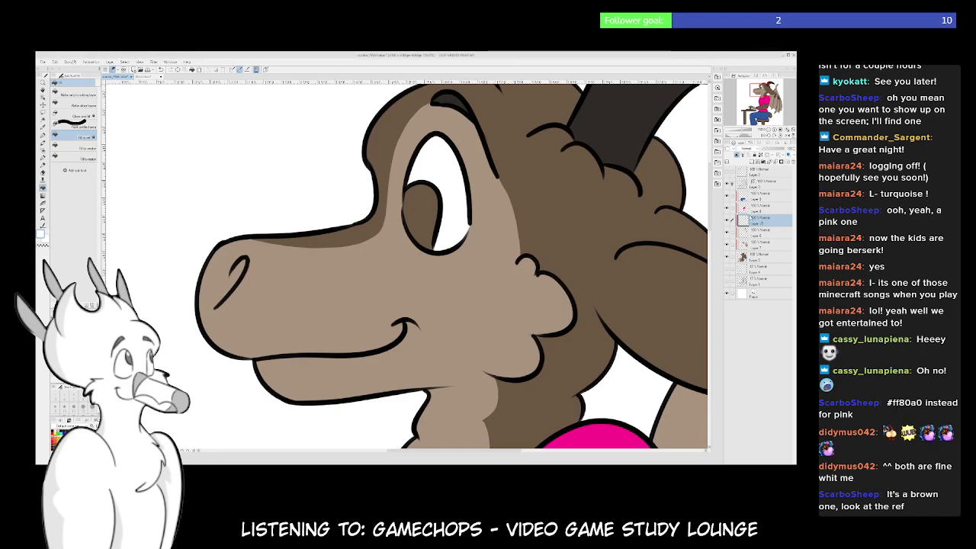
Add another layer above the eye white, sample the muzzle's light brown, and fill the iris with it
{"action": "left_click", "coordinate": [752, 162]}
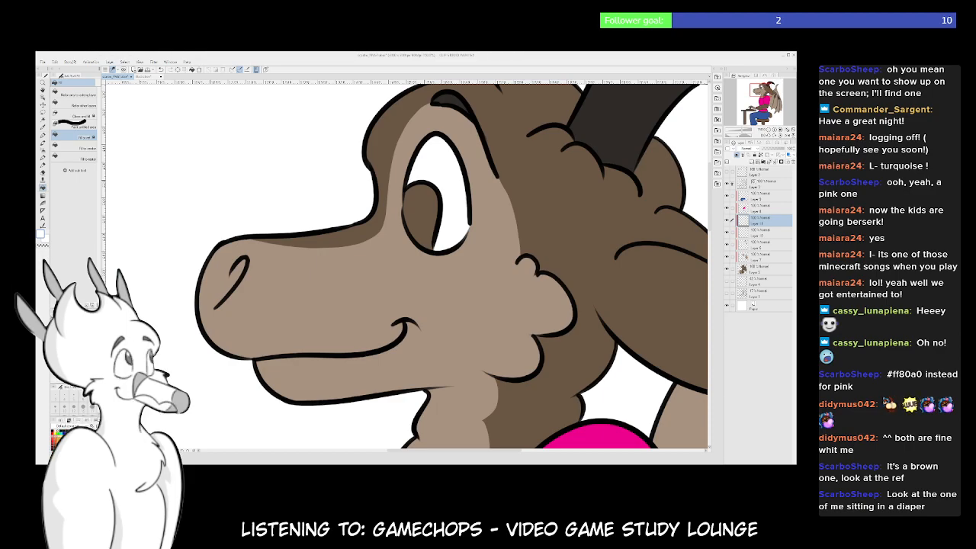
{"action": "left_click", "coordinate": [758, 258]}
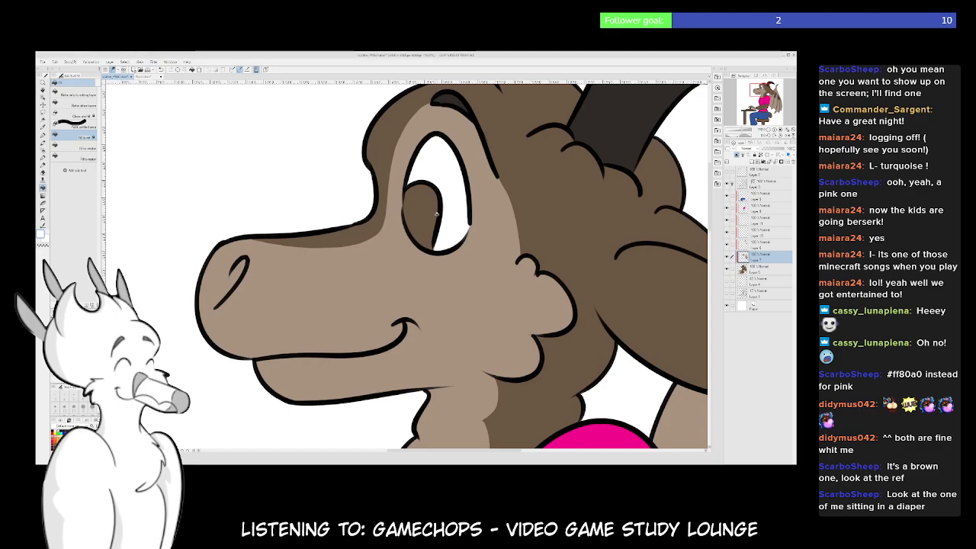
{"action": "left_click", "coordinate": [467, 288], "text": "alt"}
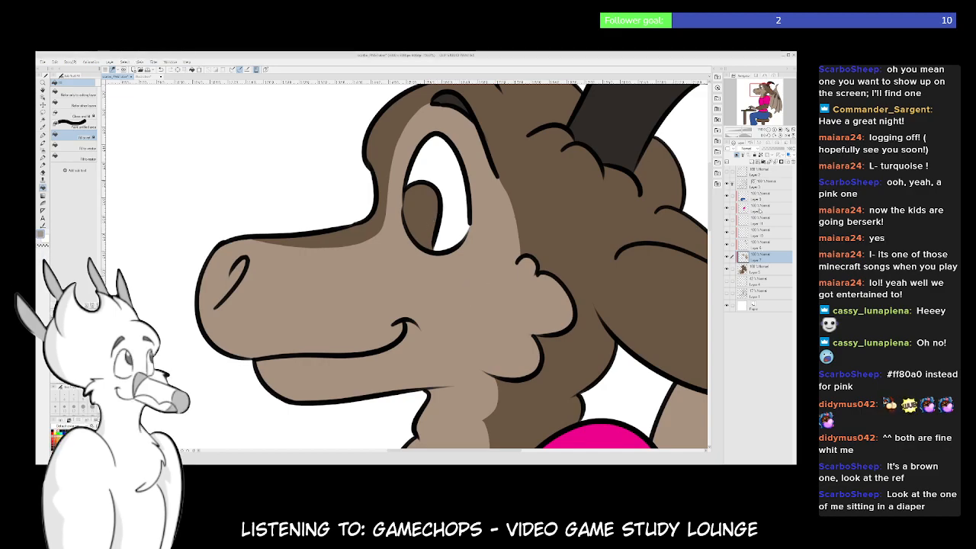
{"action": "left_click", "coordinate": [759, 220]}
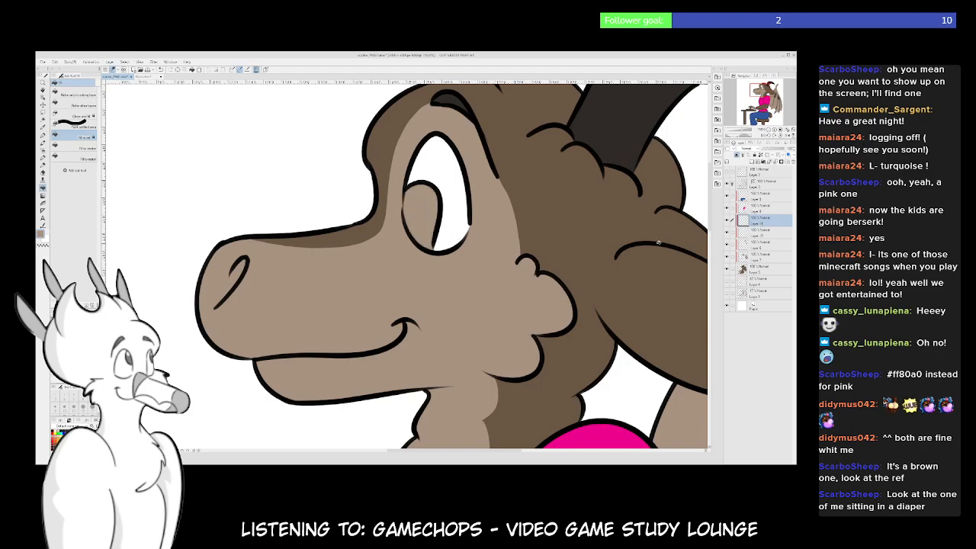
{"action": "left_click_drag", "start_coordinate": [495, 243], "coordinate": [464, 235]}
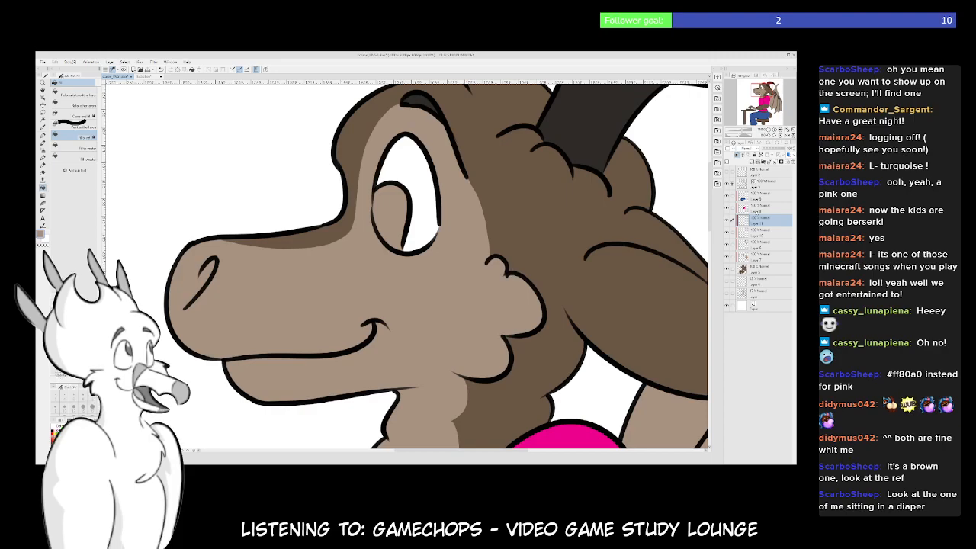
{"action": "mouse_move", "coordinate": [400, 283]}
{"action": "left_mouse_down"}
{"action": "mouse_move", "coordinate": [416, 284]}
{"action": "mouse_move", "coordinate": [384, 290]}
{"action": "mouse_move", "coordinate": [392, 305]}
{"action": "mouse_move", "coordinate": [411, 297]}
{"action": "left_mouse_up"}
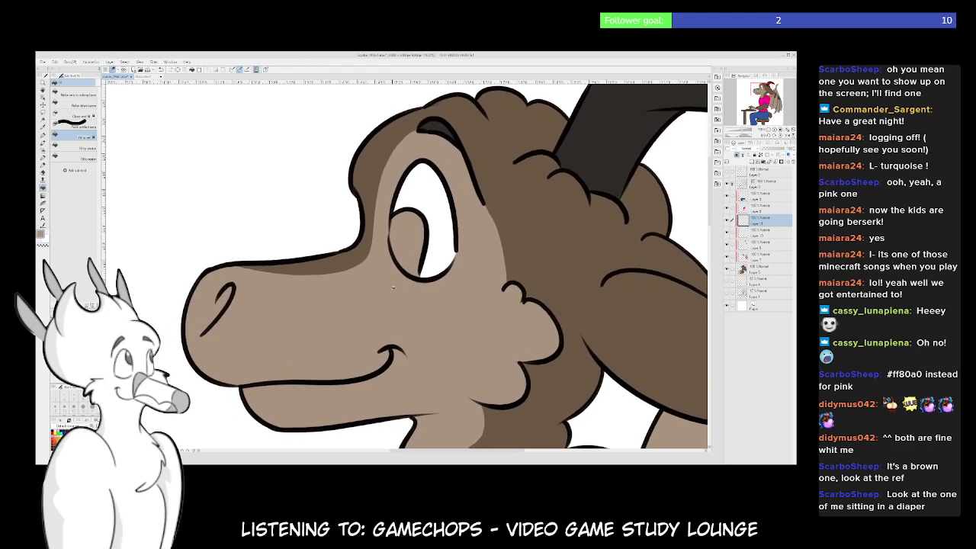
Add a layer above the iris, lasso a pupil inside it, fill it with black at reduced layer opacity, and clear the selection
{"action": "key", "text": "ctrl+shift+n"}
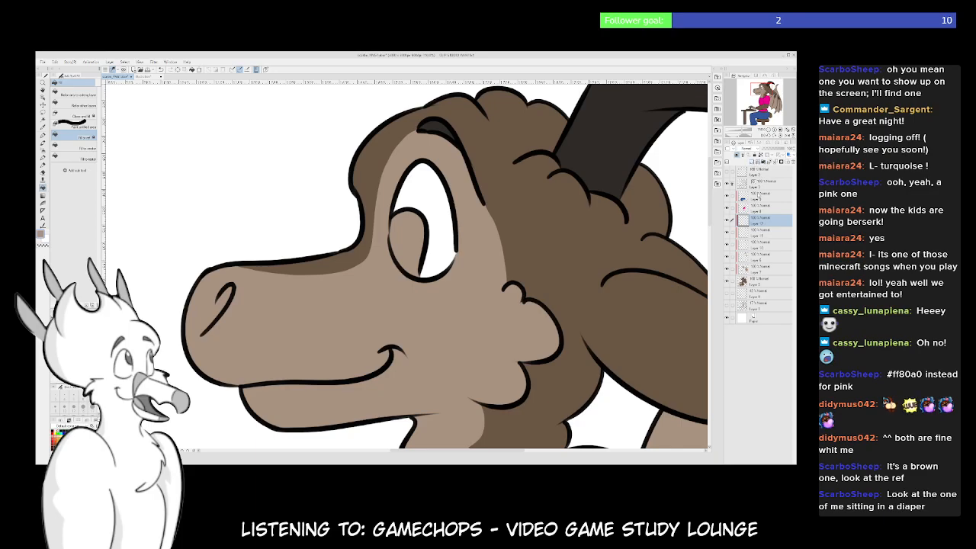
{"action": "key", "text": "x"}
{"action": "key", "text": "m"}
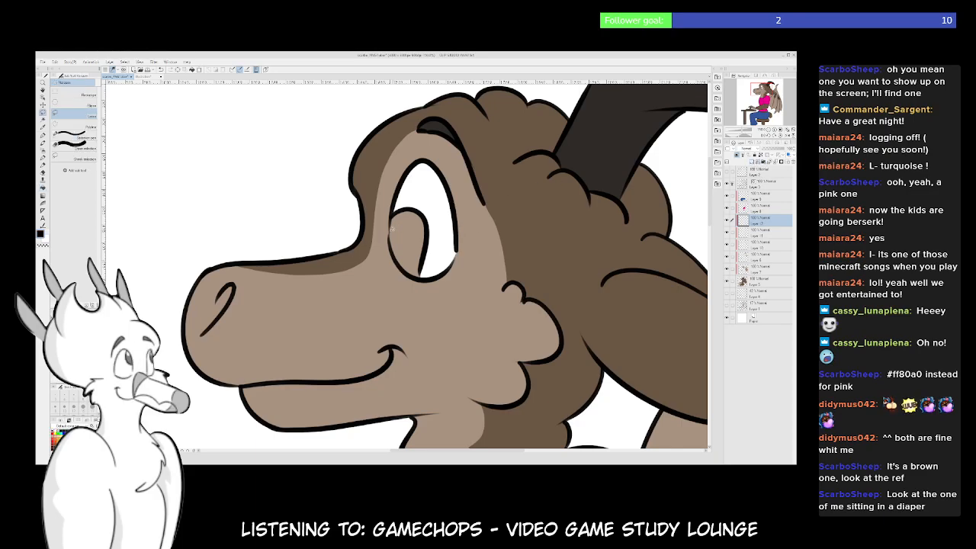
{"action": "mouse_move", "coordinate": [412, 248]}
{"action": "left_mouse_down"}
{"action": "mouse_move", "coordinate": [415, 271]}
{"action": "mouse_move", "coordinate": [404, 271]}
{"action": "mouse_move", "coordinate": [392, 252]}
{"action": "mouse_move", "coordinate": [396, 229]}
{"action": "left_mouse_up"}
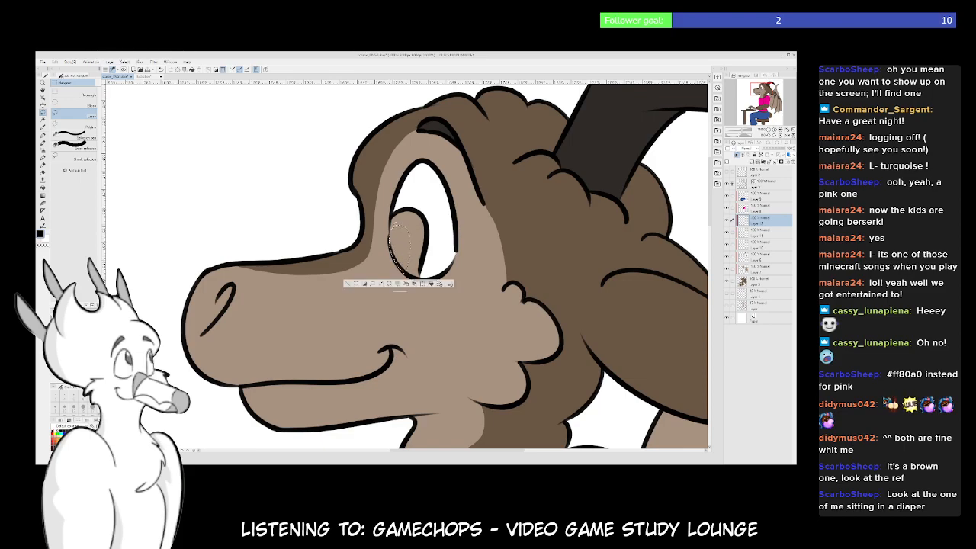
{"action": "key", "text": "alt+BackSpace"}
{"action": "key", "text": "ctrl+d"}
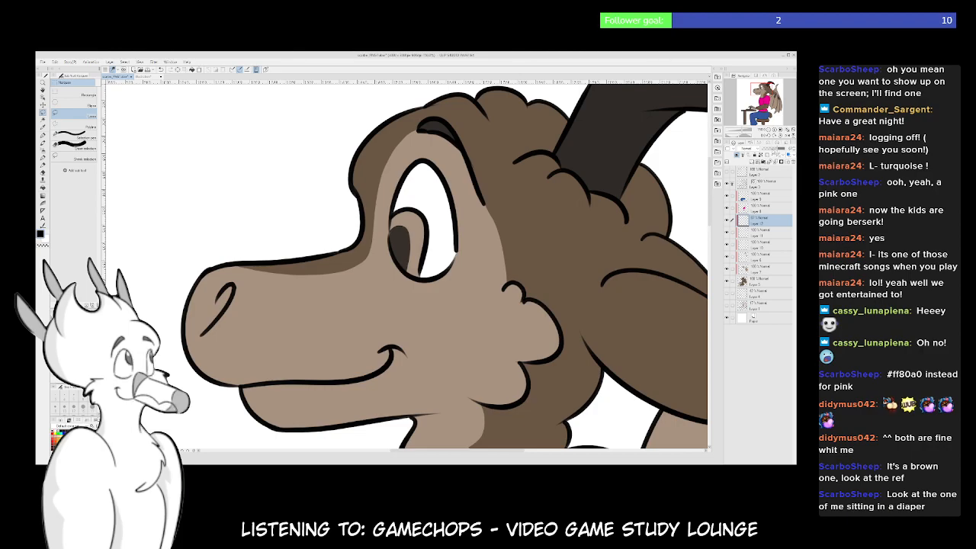
Lasso the unfilled gap along the pupil's front edge, fill it up to the eye outline, and clear the selection
{"action": "scroll", "coordinate": [378, 261], "scroll_direction": "up", "scroll_amount": 5}
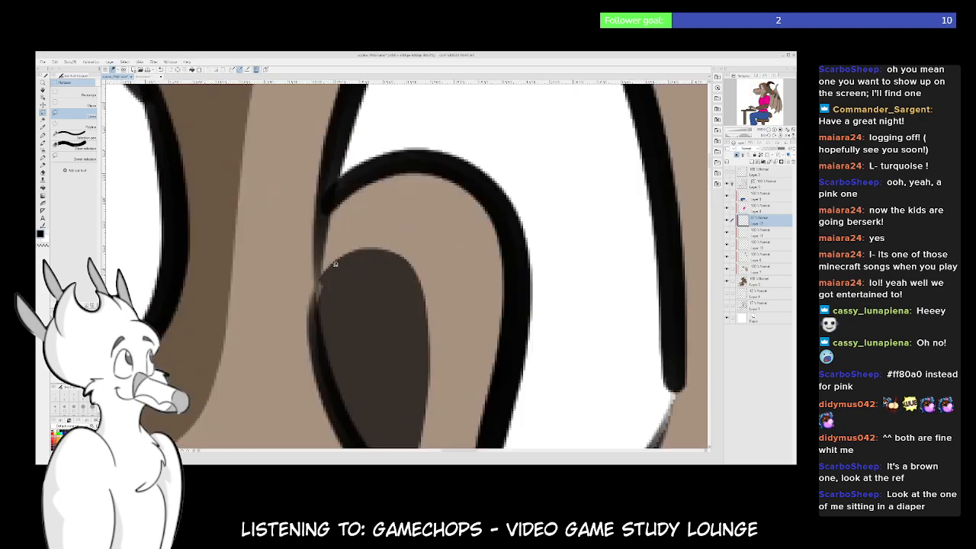
{"action": "mouse_move", "coordinate": [331, 265]}
{"action": "left_mouse_down"}
{"action": "mouse_move", "coordinate": [319, 289]}
{"action": "mouse_move", "coordinate": [353, 357]}
{"action": "left_mouse_up"}
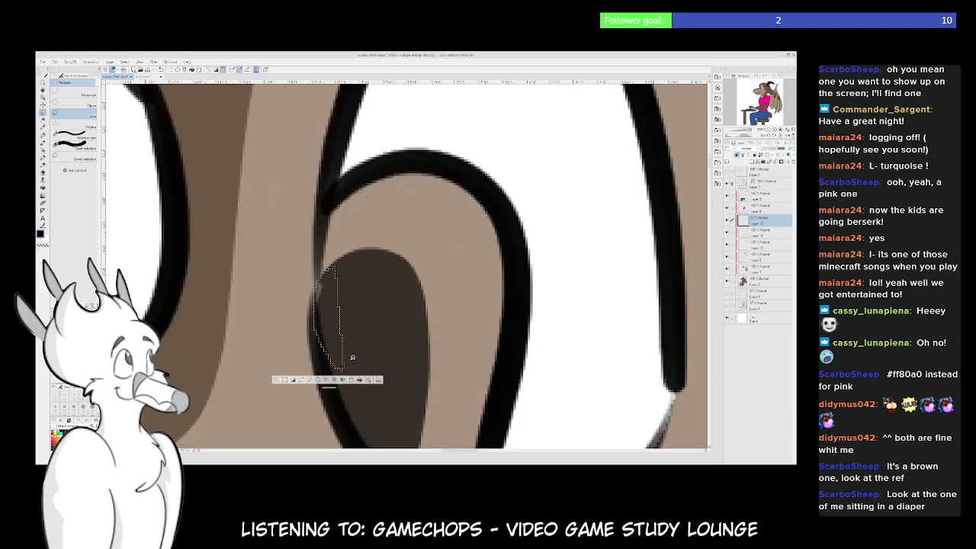
{"action": "left_click", "coordinate": [303, 383]}
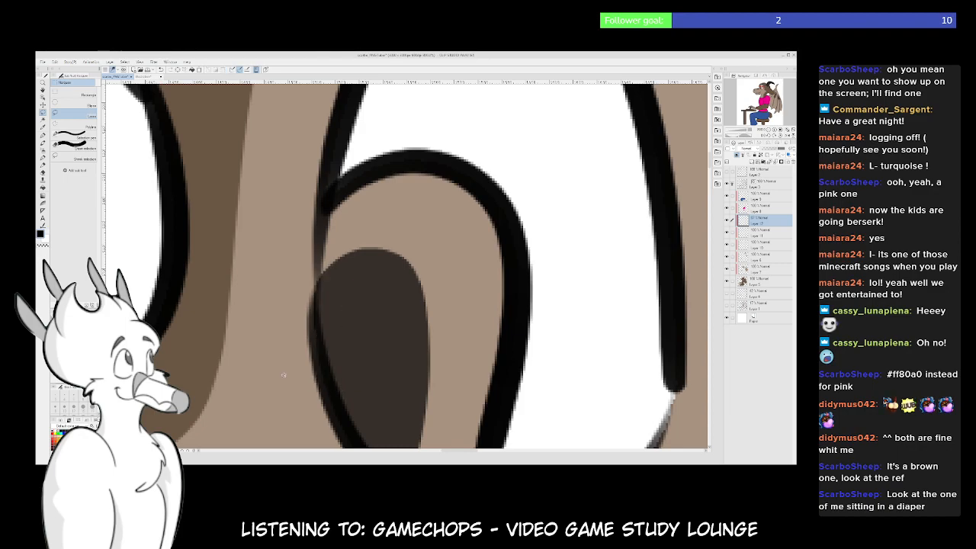
Lower the light brown skin and wing layer's opacity to darken it, and add a new layer above the trousers layer
{"action": "scroll", "coordinate": [470, 265], "scroll_direction": "down", "scroll_amount": 5}
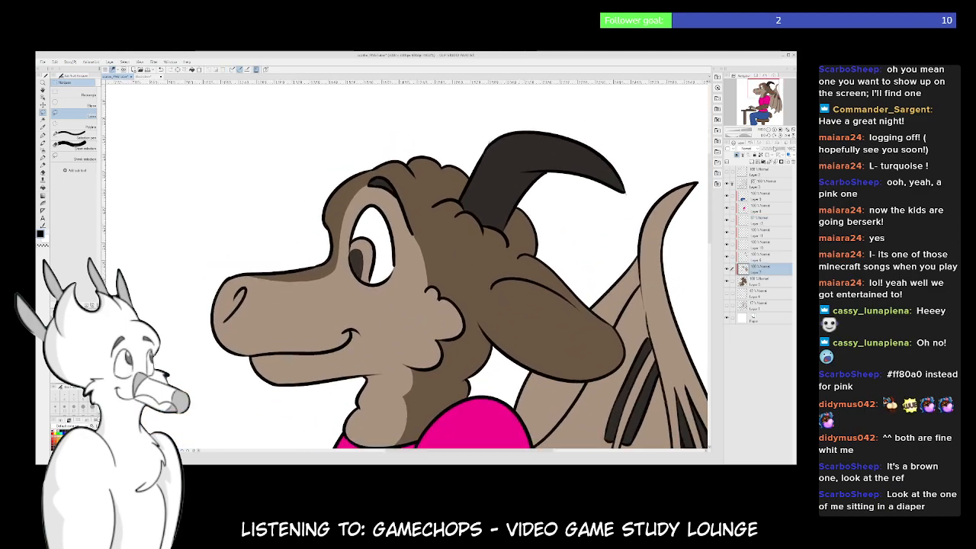
{"action": "left_click_drag", "start_coordinate": [550, 323], "coordinate": [524, 298]}
{"action": "left_click", "coordinate": [757, 196]}
{"action": "left_click", "coordinate": [752, 161]}
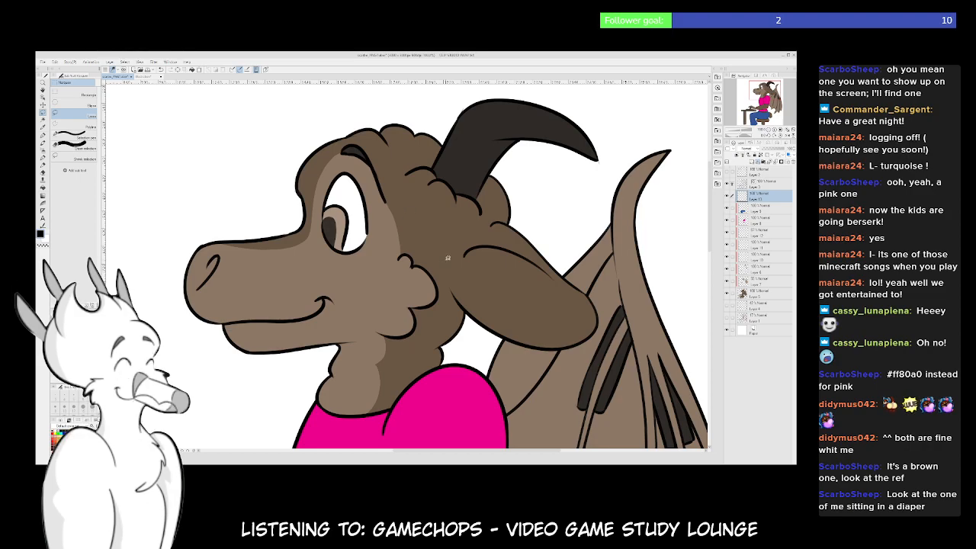
Check the flat colours on the face and across the whole seated figure
{"action": "scroll", "coordinate": [407, 264], "scroll_direction": "up", "scroll_amount": 1}
{"action": "scroll", "coordinate": [478, 323], "scroll_direction": "down", "scroll_amount": 1}
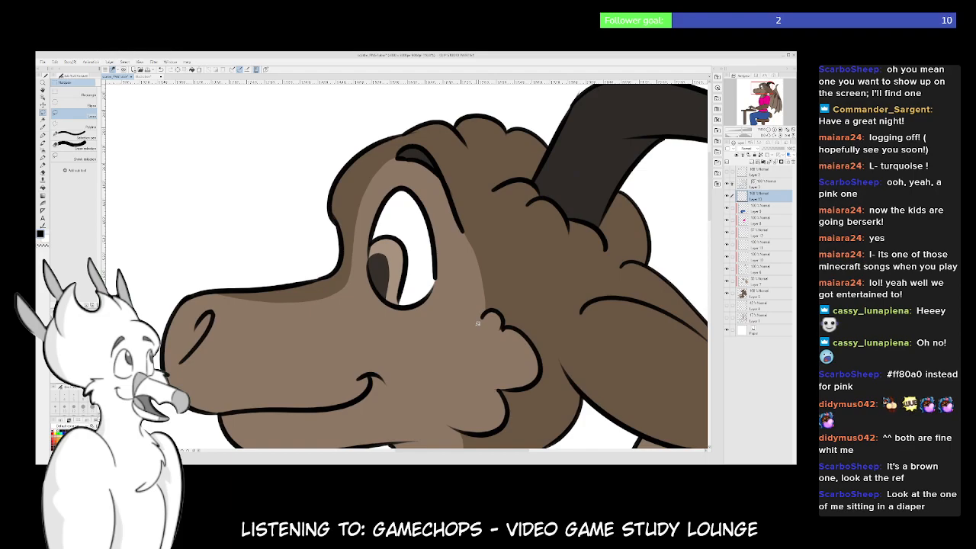
{"action": "scroll", "coordinate": [477, 323], "scroll_direction": "down", "scroll_amount": 4}
{"action": "scroll", "coordinate": [429, 308], "scroll_direction": "up", "scroll_amount": 2}
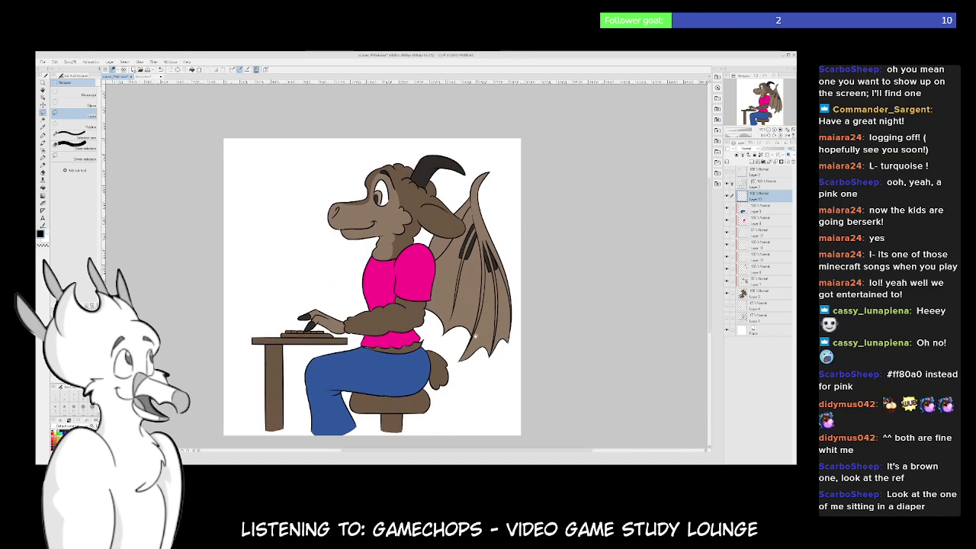
{"action": "left_click_drag", "start_coordinate": [479, 334], "coordinate": [431, 336]}
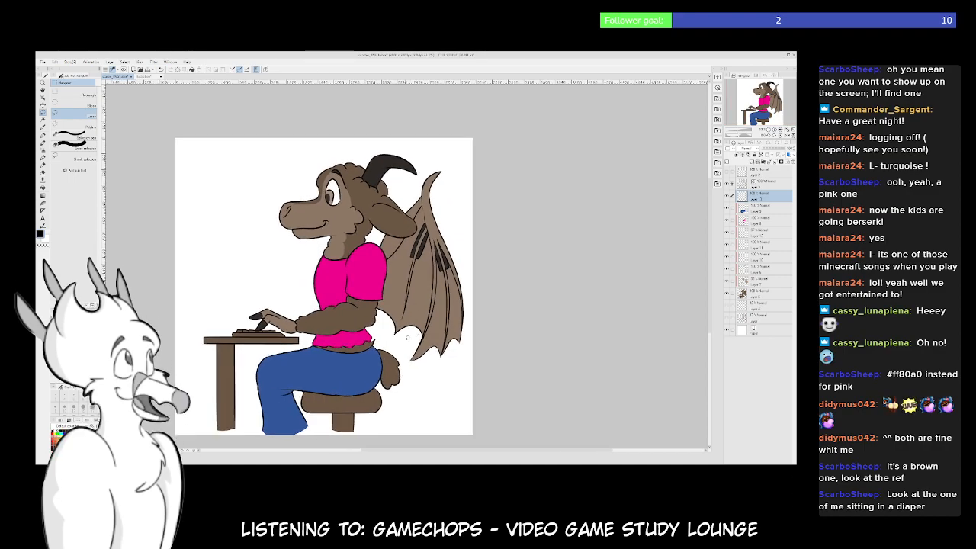
{"action": "left_click_drag", "start_coordinate": [369, 338], "coordinate": [431, 327]}
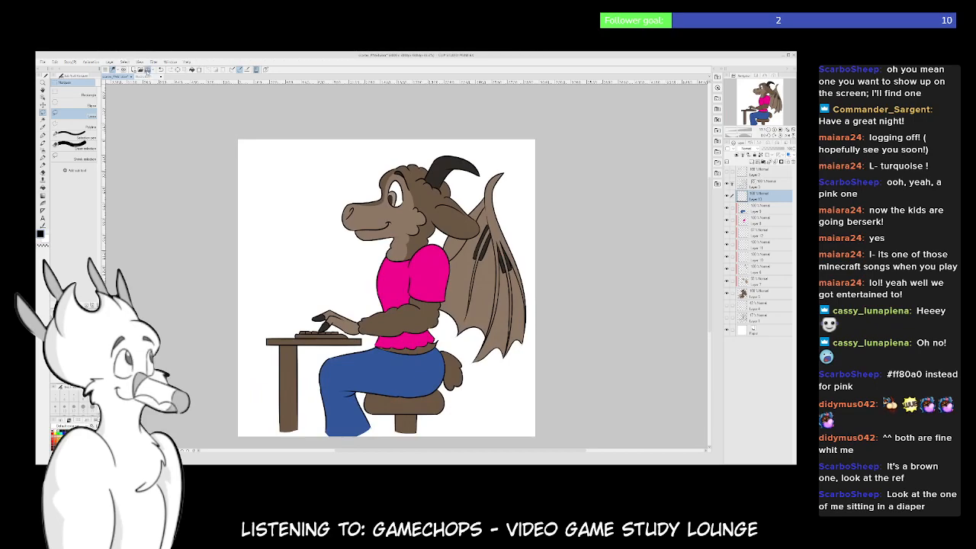
{"action": "mouse_move", "coordinate": [494, 224]}
{"action": "left_mouse_down"}
{"action": "mouse_move", "coordinate": [472, 263]}
{"action": "mouse_move", "coordinate": [428, 217]}
{"action": "mouse_move", "coordinate": [446, 210]}
{"action": "left_mouse_up"}
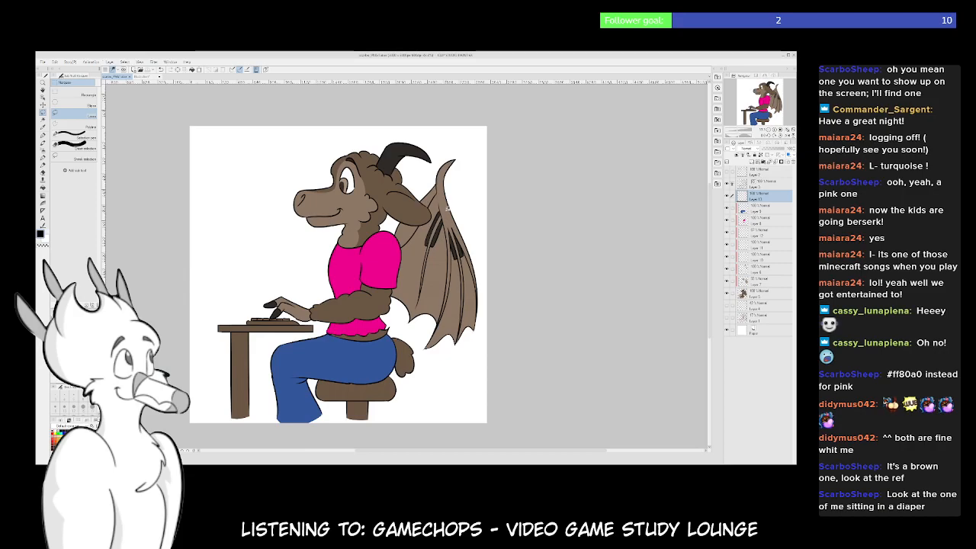